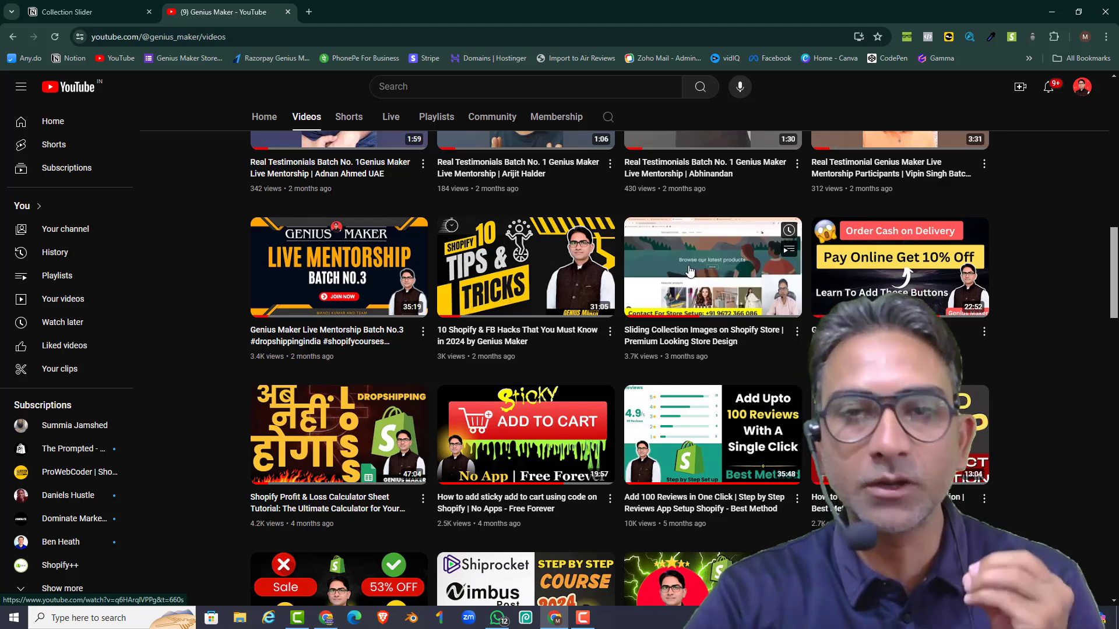
# Step: Copy the full Step 1 section code from the Collection Slider instructions page
pyautogui.click(107, 6)
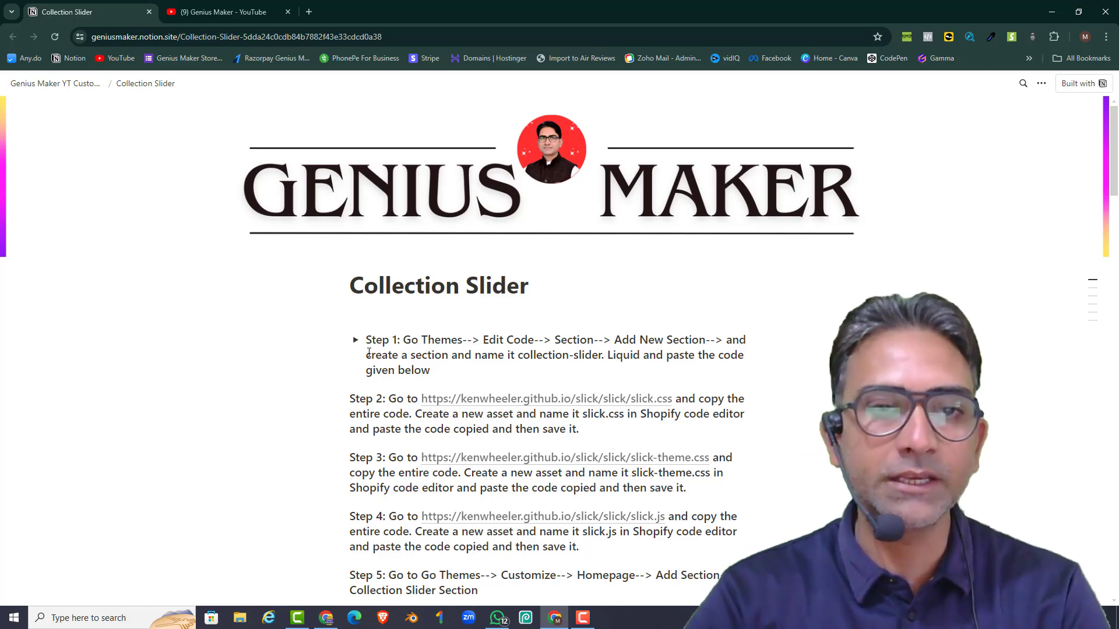
pyautogui.click(354, 341)
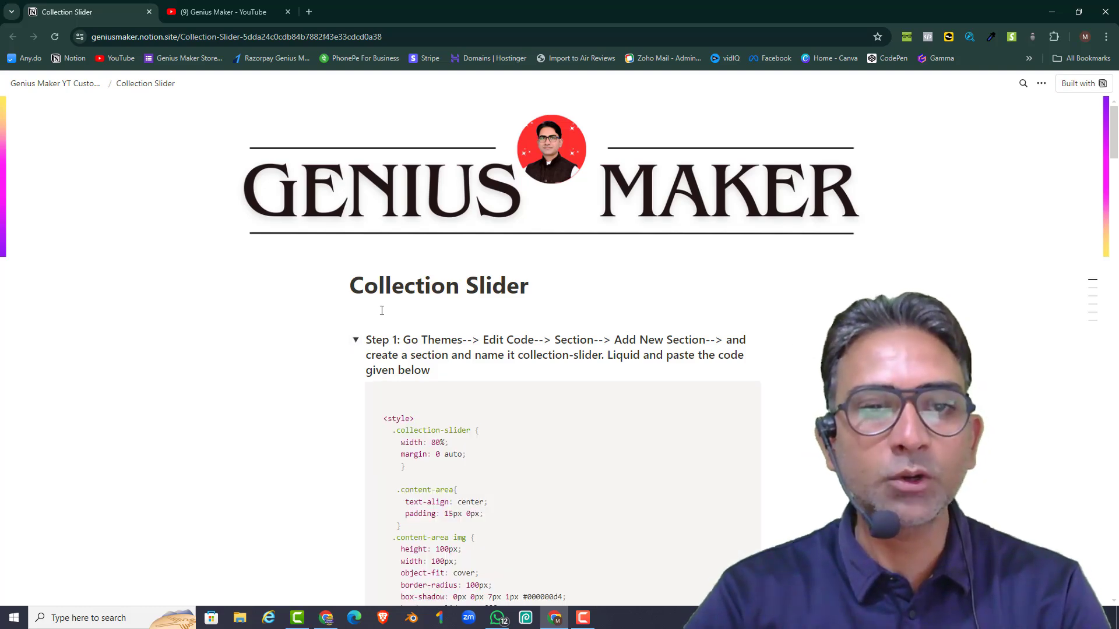
pyautogui.scroll(-3, 466, 291)
pyautogui.click(743, 217)
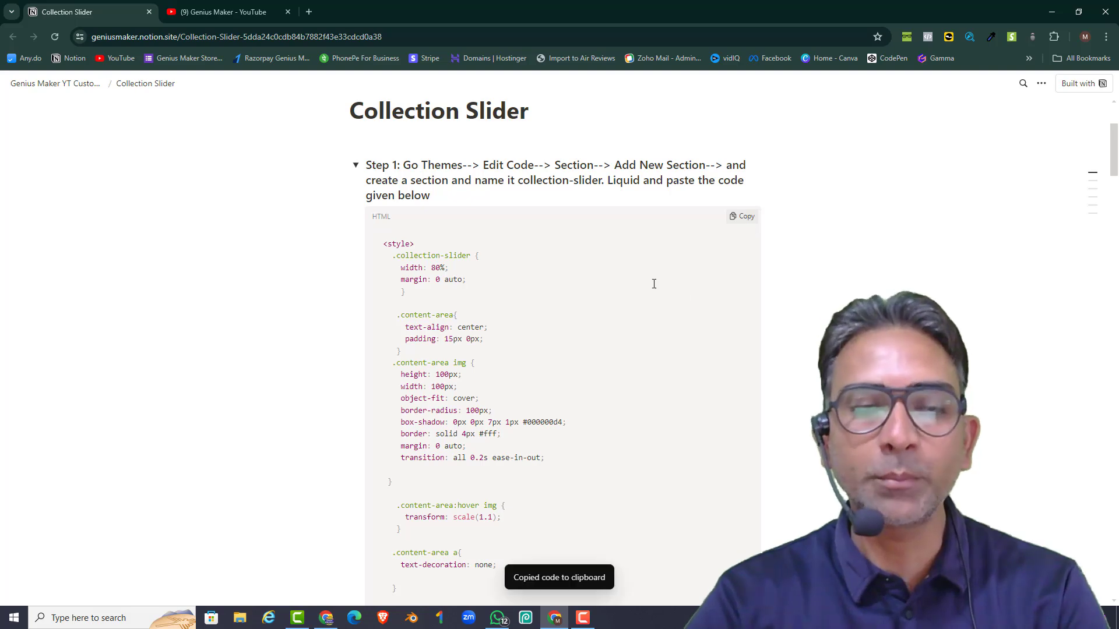
# Step: Switch to the Shopify admin and open the current Dawn theme for code editing
pyautogui.click(325, 621)
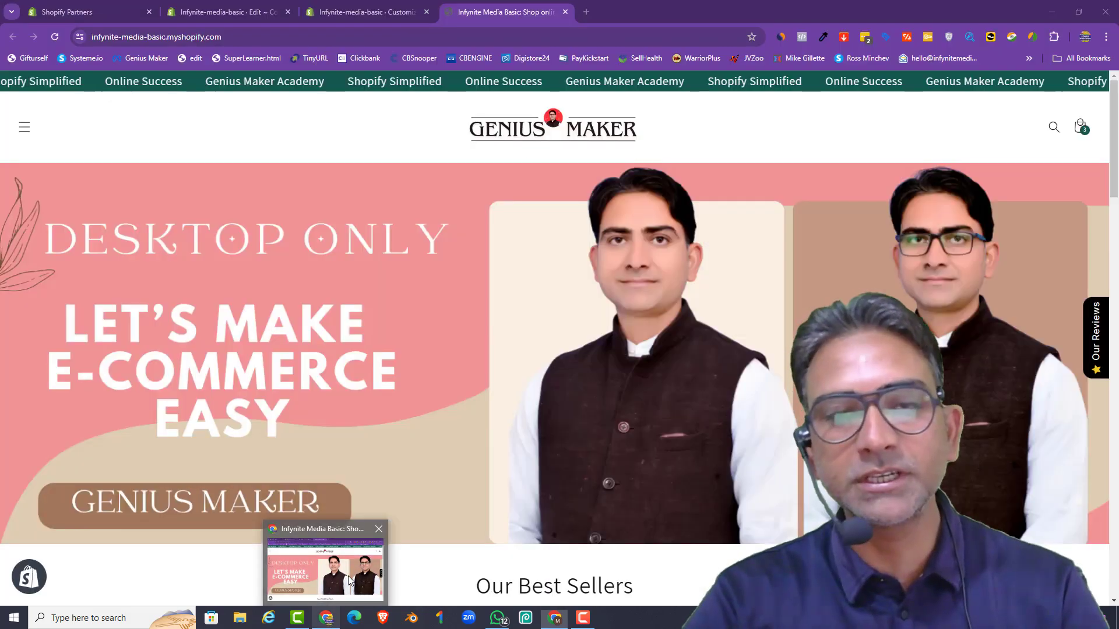
pyautogui.click(373, 12)
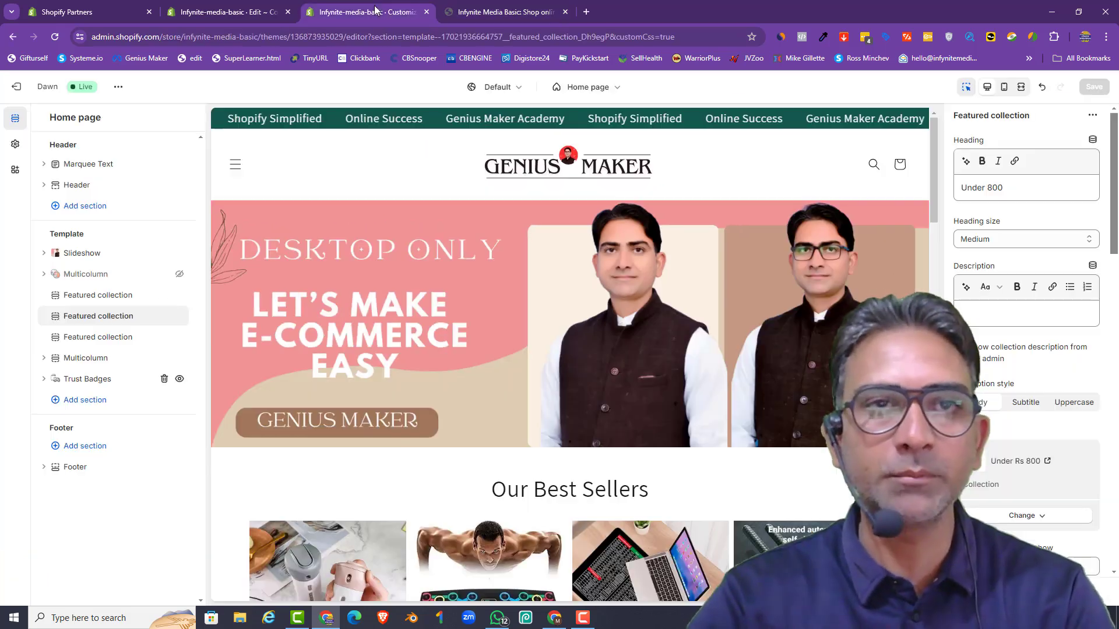
pyautogui.click(17, 87)
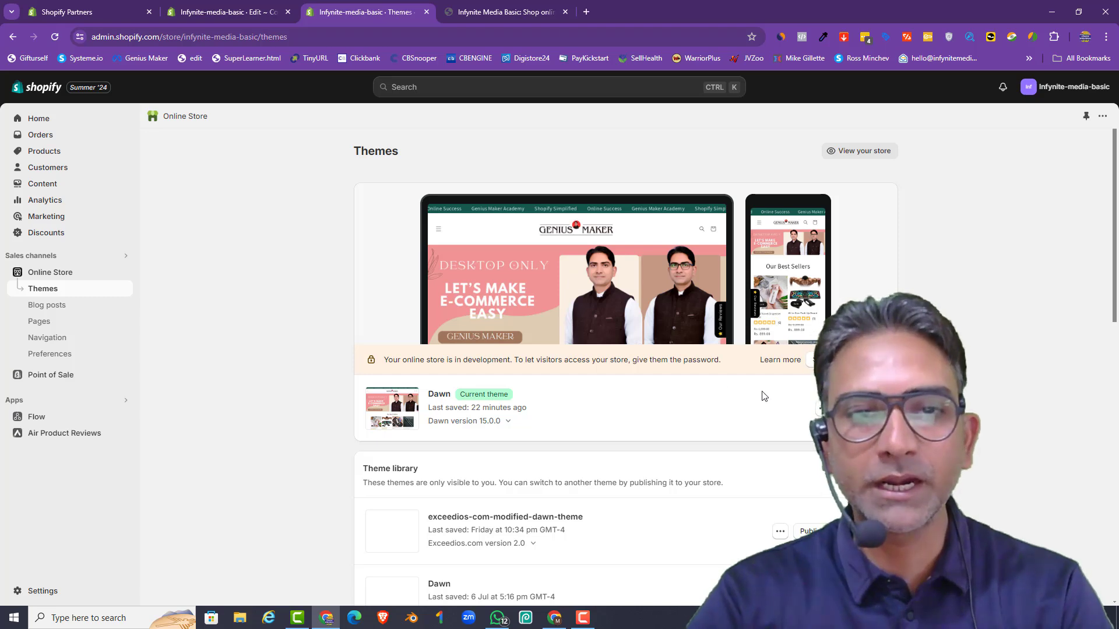
pyautogui.click(823, 408)
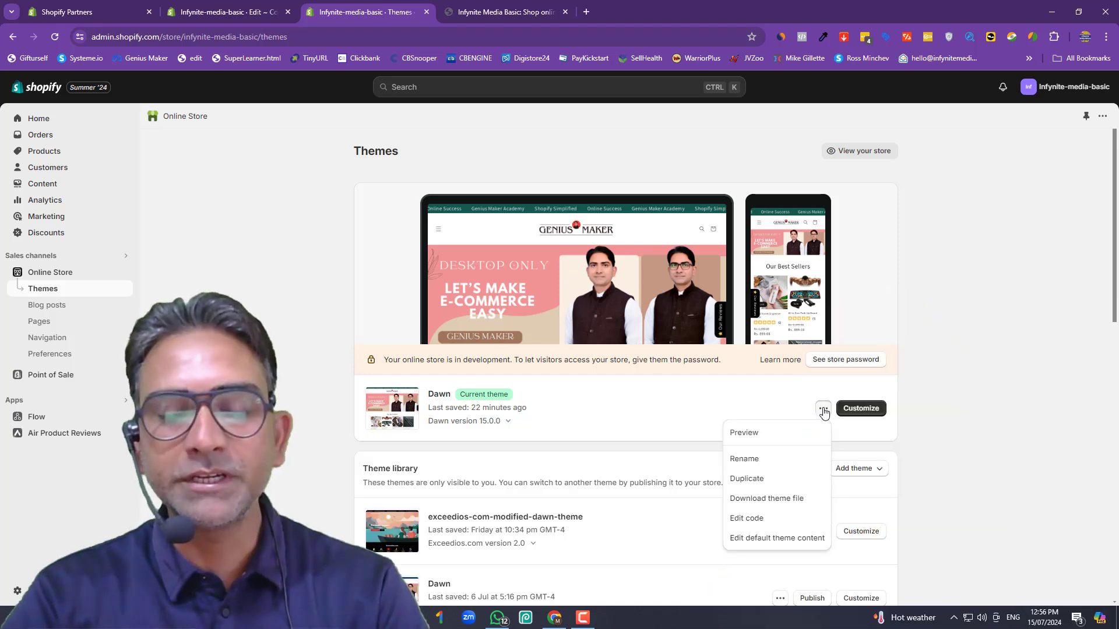
pyautogui.click(766, 520)
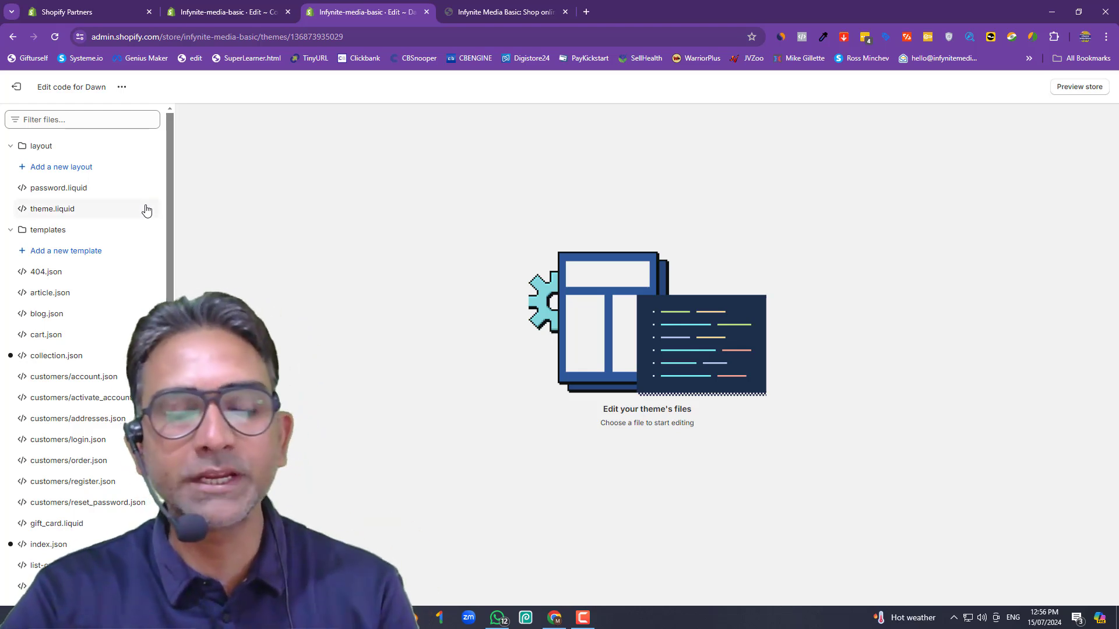
# Step: Create a new liquid section file named collection-slider in the theme's sections folder
pyautogui.click(11, 146)
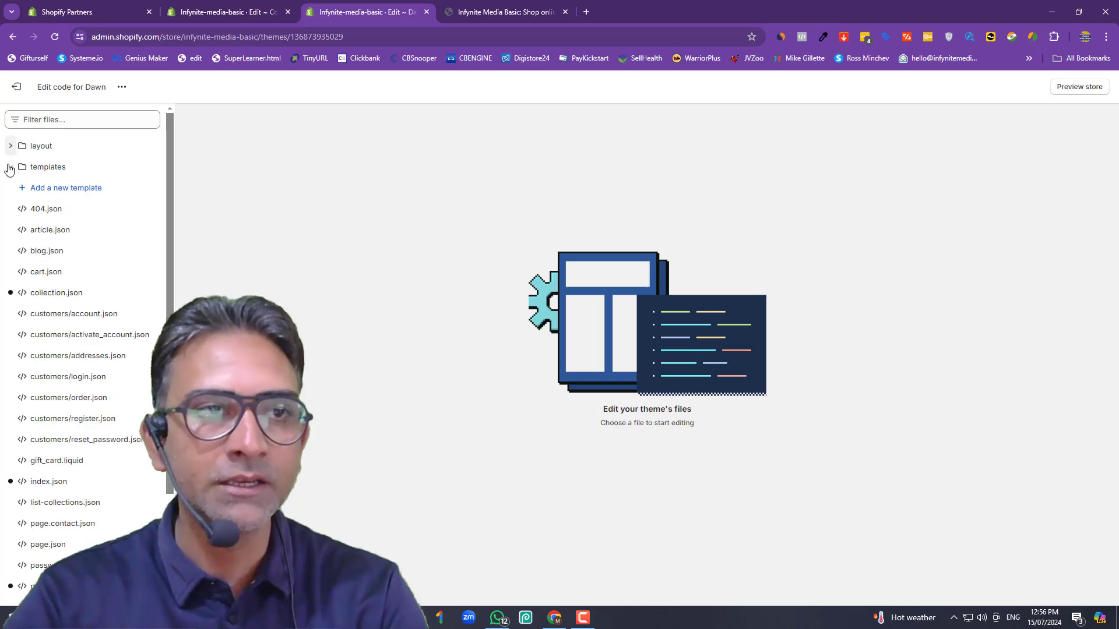
pyautogui.click(10, 166)
pyautogui.click(11, 187)
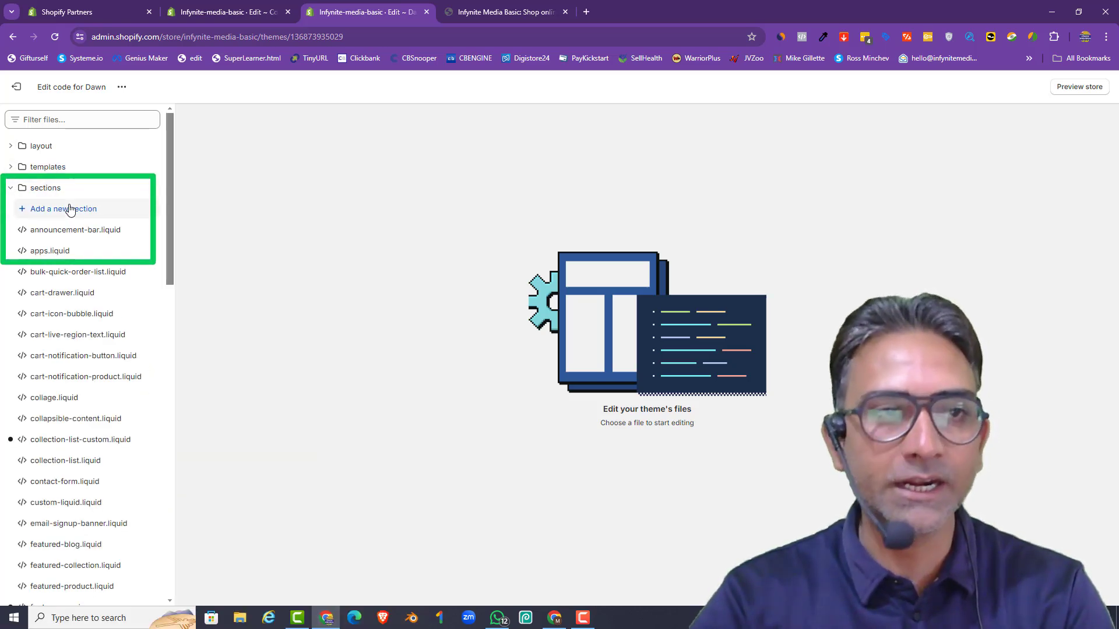
pyautogui.click(70, 209)
pyautogui.click(422, 371)
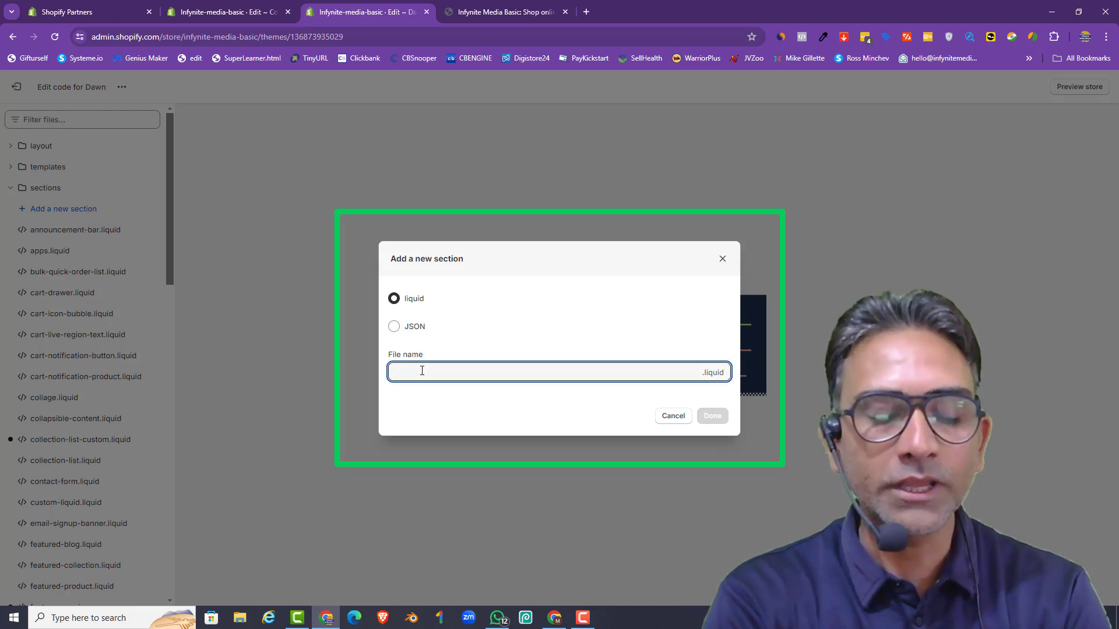
pyautogui.write('colle')
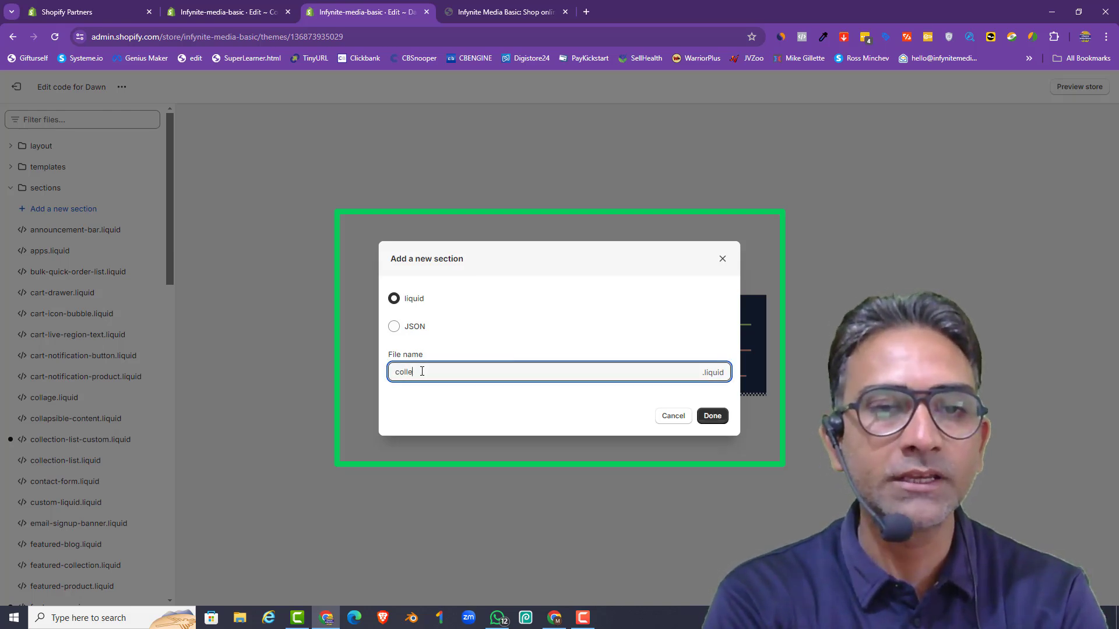
pyautogui.write('ction-sl')
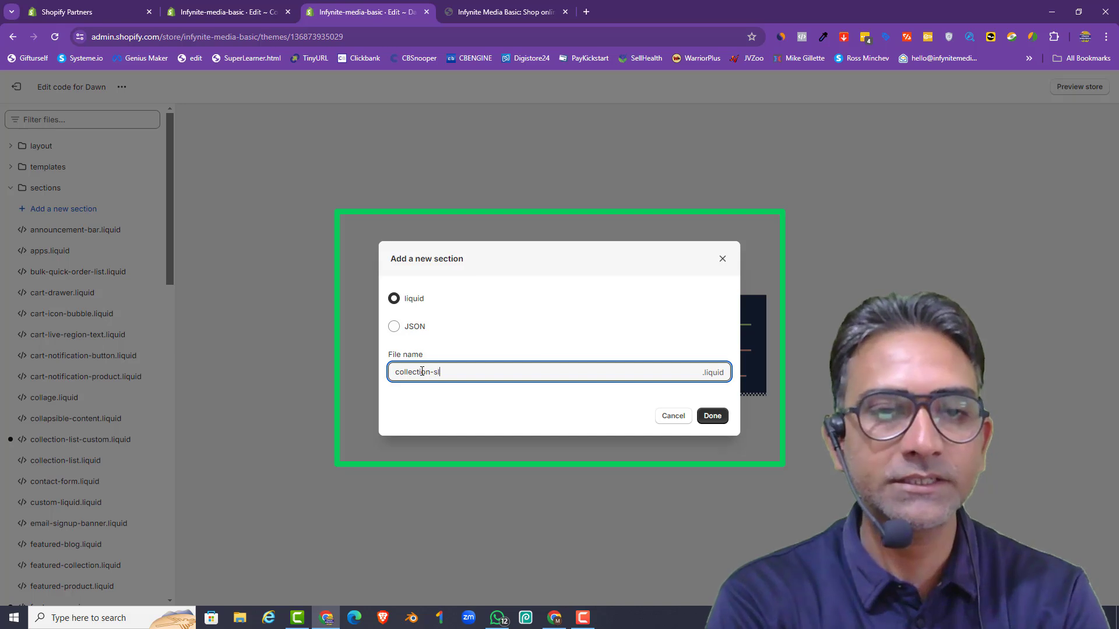
pyautogui.write('ider')
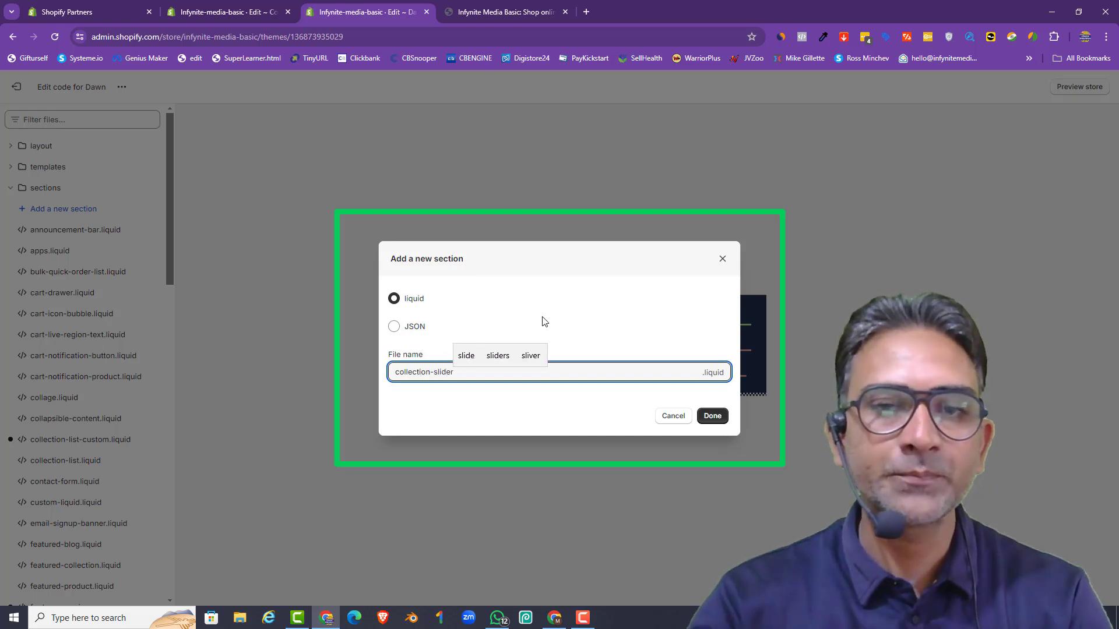
pyautogui.click(710, 416)
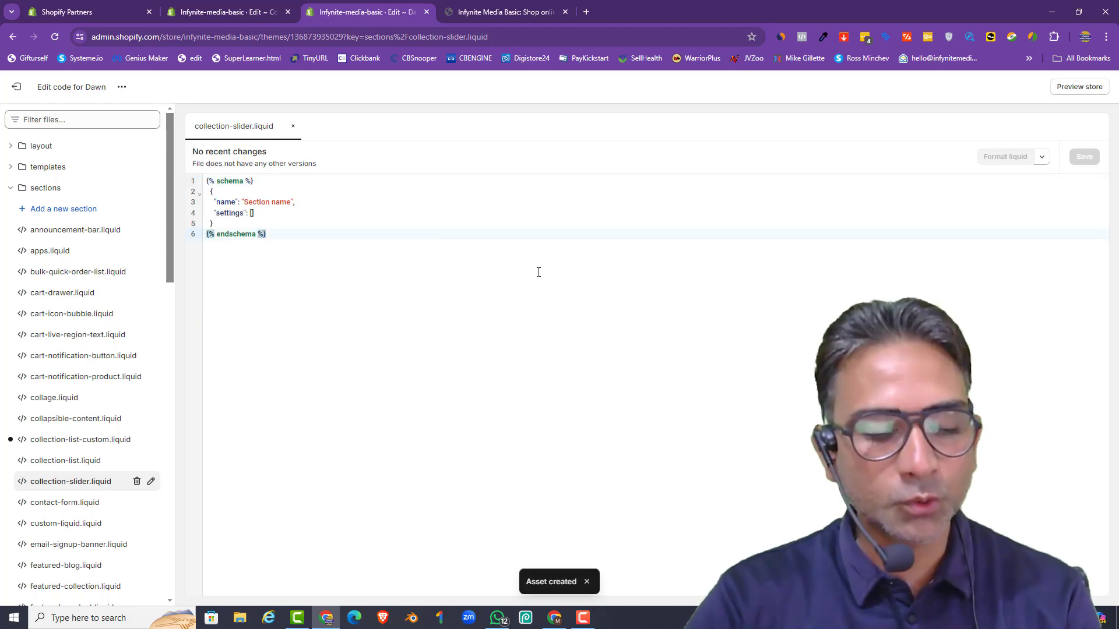
# Step: Replace the default schema in collection-slider.liquid with the copied section code and save the file
pyautogui.hotkey('ctrl', 'a')
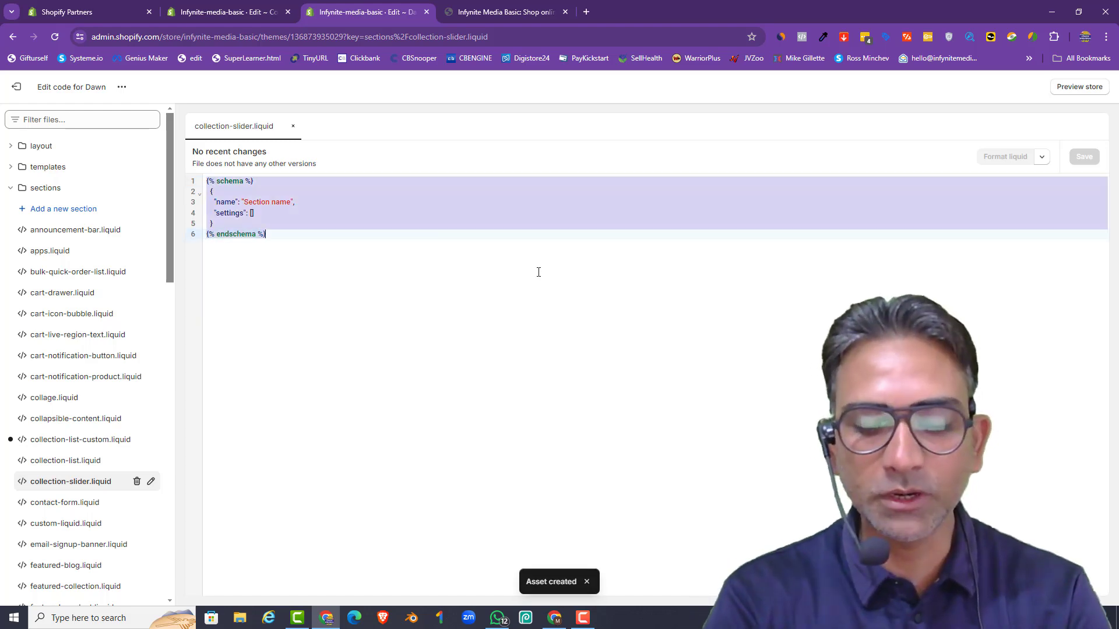
pyautogui.press('BackSpace')
pyautogui.rightClick(310, 236)
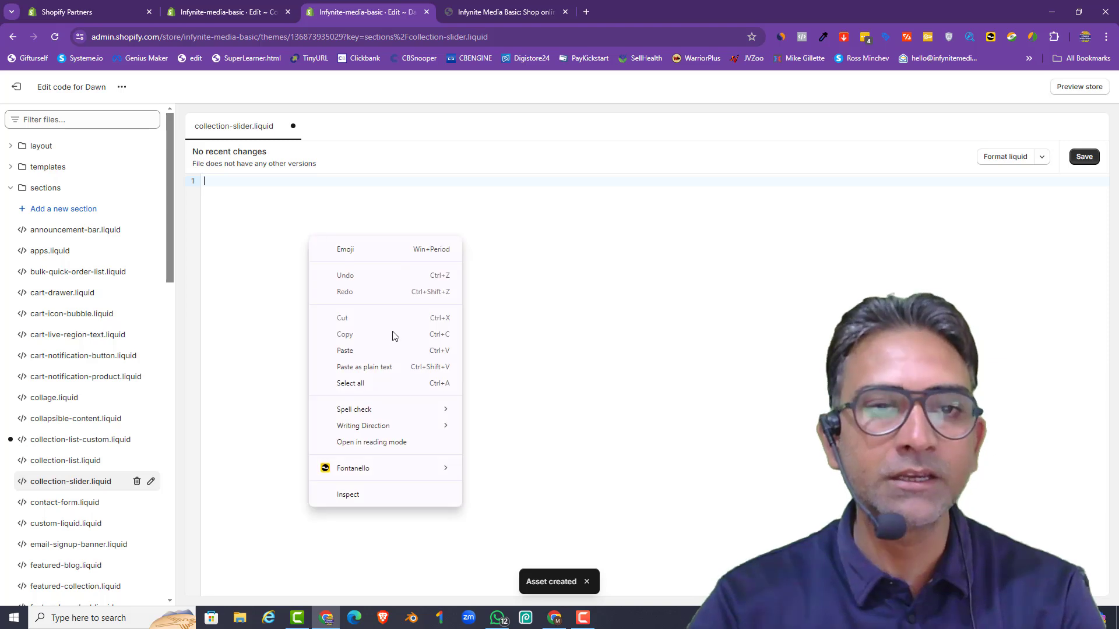
pyautogui.click(374, 350)
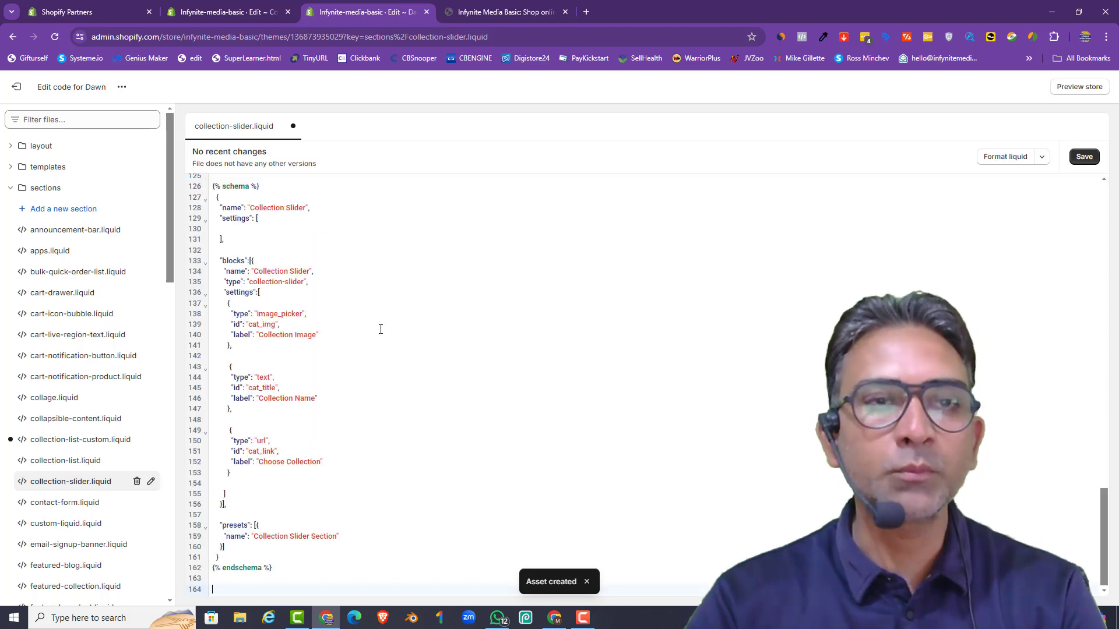
pyautogui.click(1076, 161)
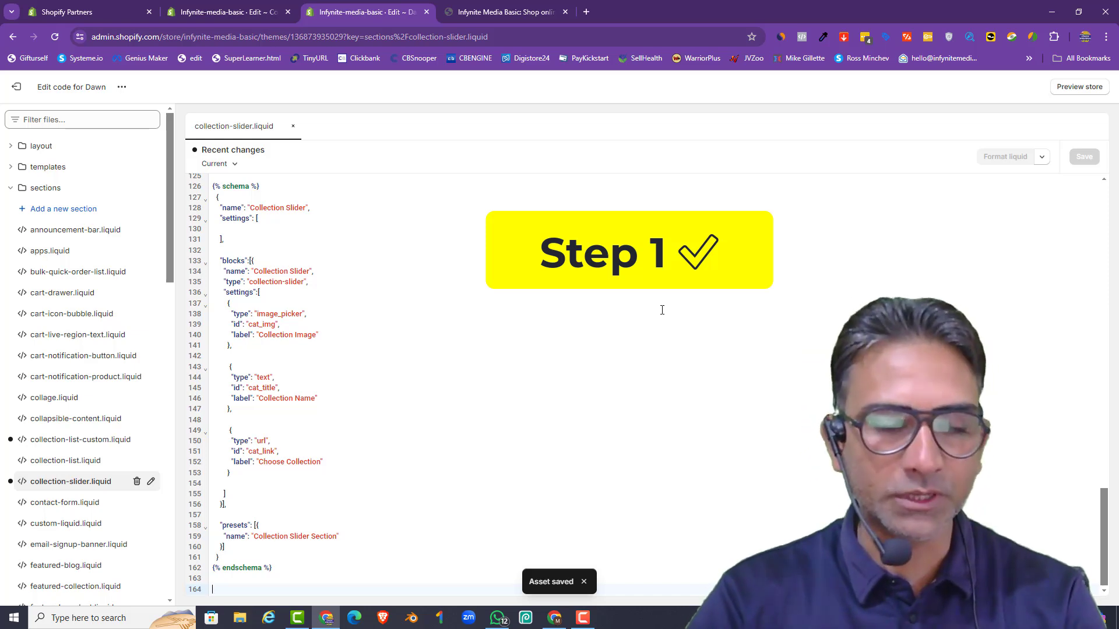
# Step: Return to the Collection Slider instructions and open the linked slick.css, slick-theme.css and slick.js source files in separate tabs
pyautogui.hotkey('alt', 'Tab')
pyautogui.click(355, 168)
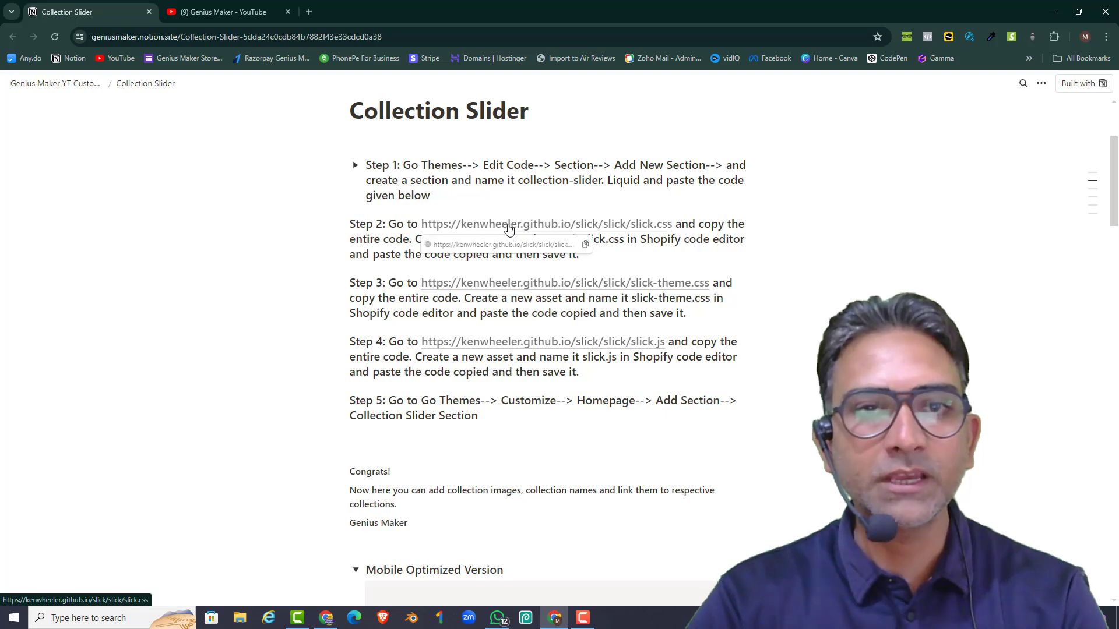
pyautogui.click(511, 225)
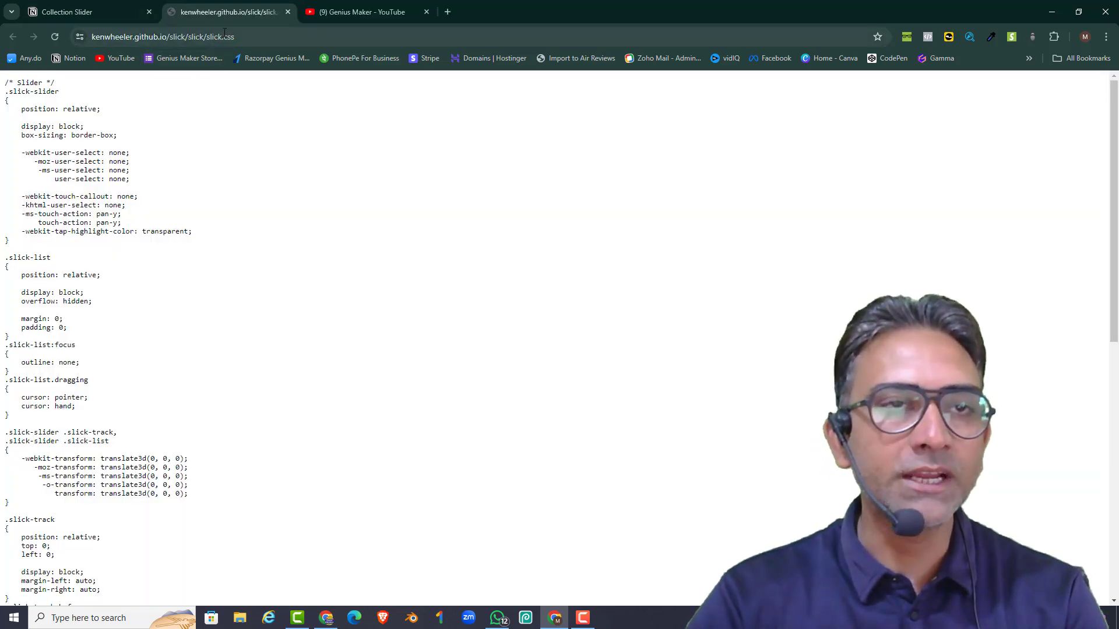
pyautogui.click(113, 10)
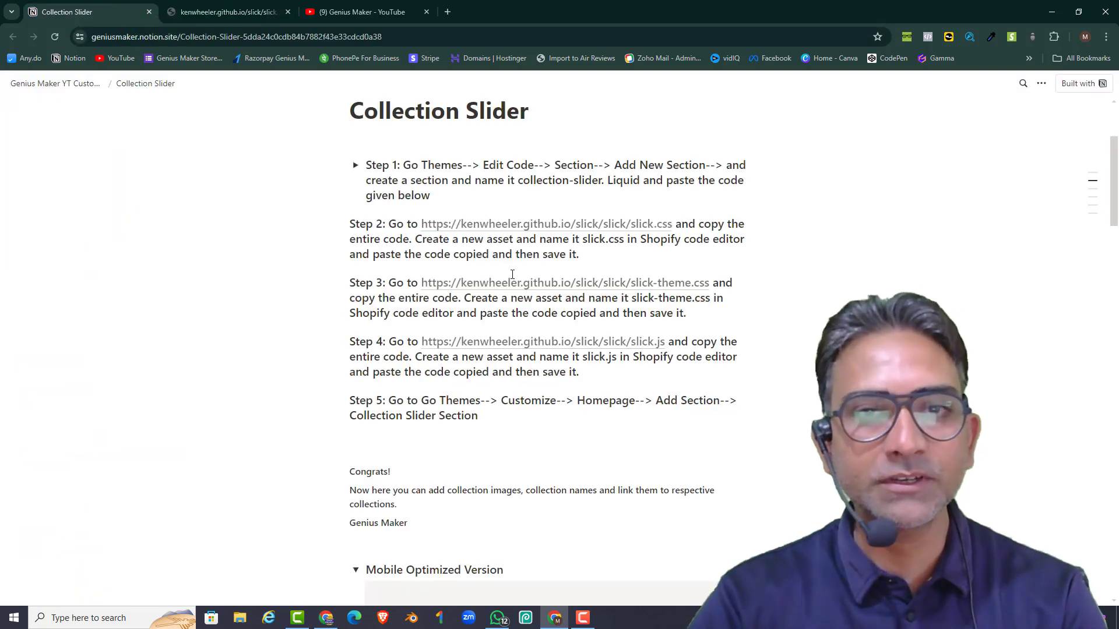
pyautogui.click(508, 285)
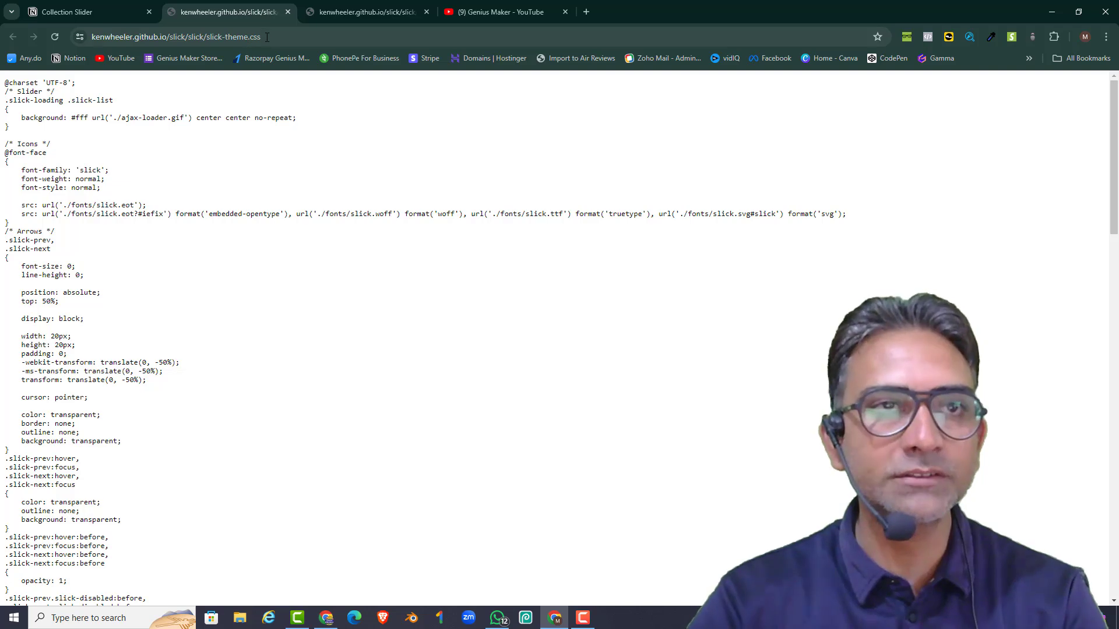
pyautogui.moveTo(267, 37); pyautogui.dragTo(217, 37)
pyautogui.click(267, 177)
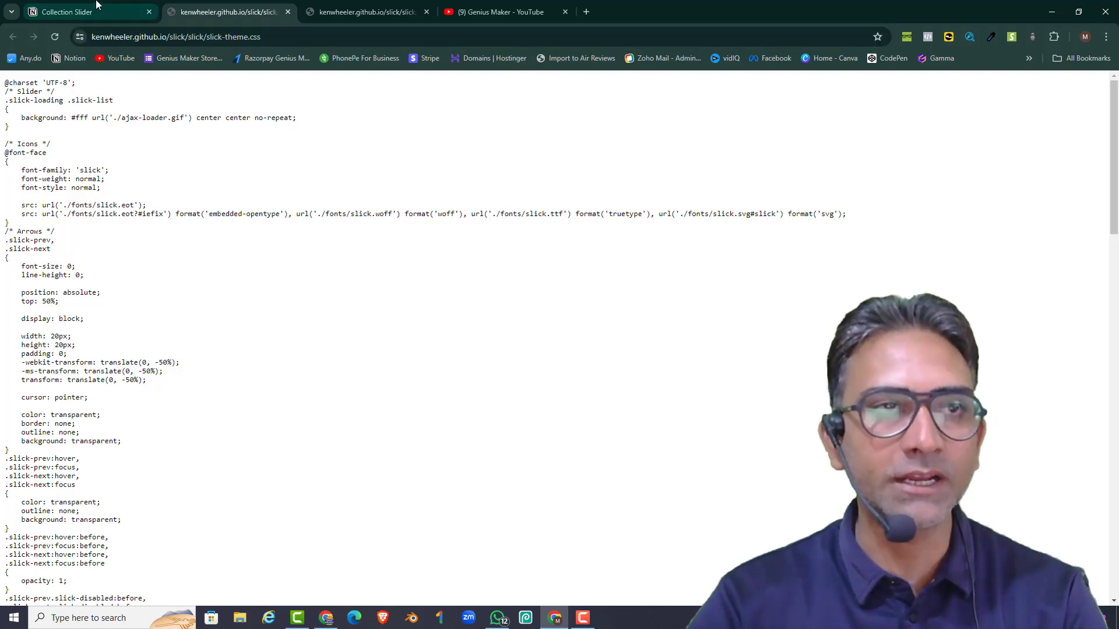
pyautogui.click(140, 13)
pyautogui.click(532, 343)
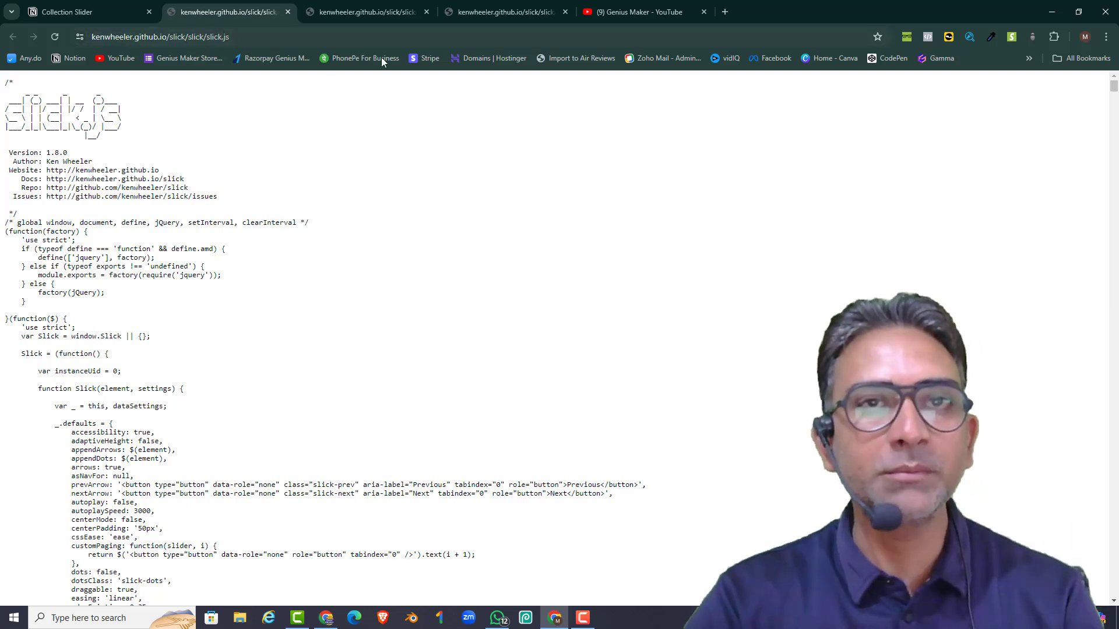
# Step: Copy the entire code of the slick.css source file
pyautogui.click(504, 12)
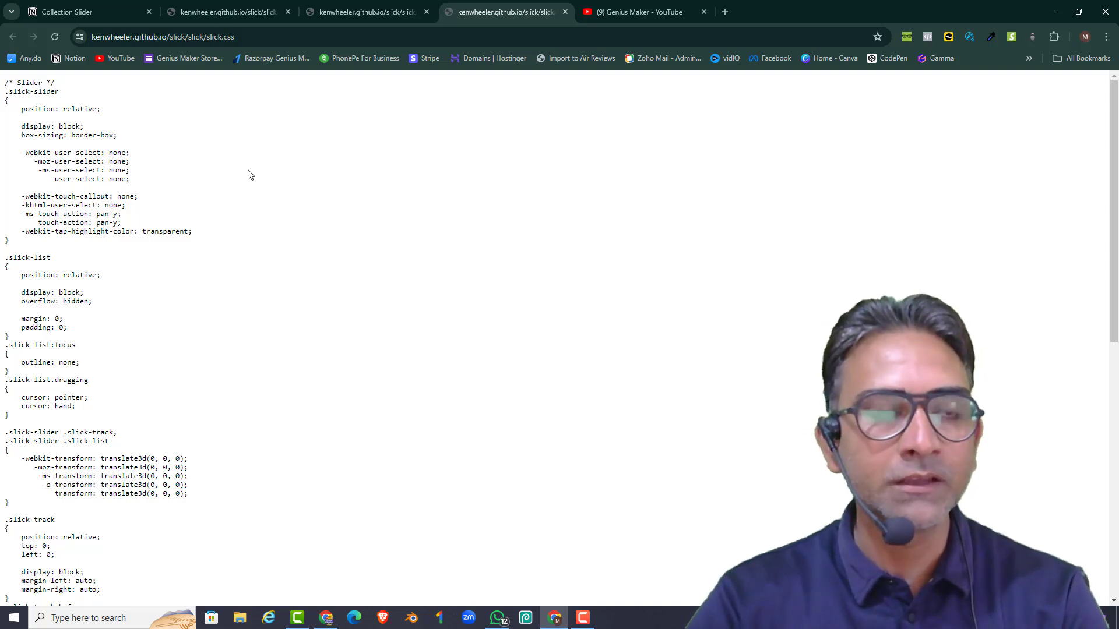
pyautogui.hotkey('ctrl', 'a')
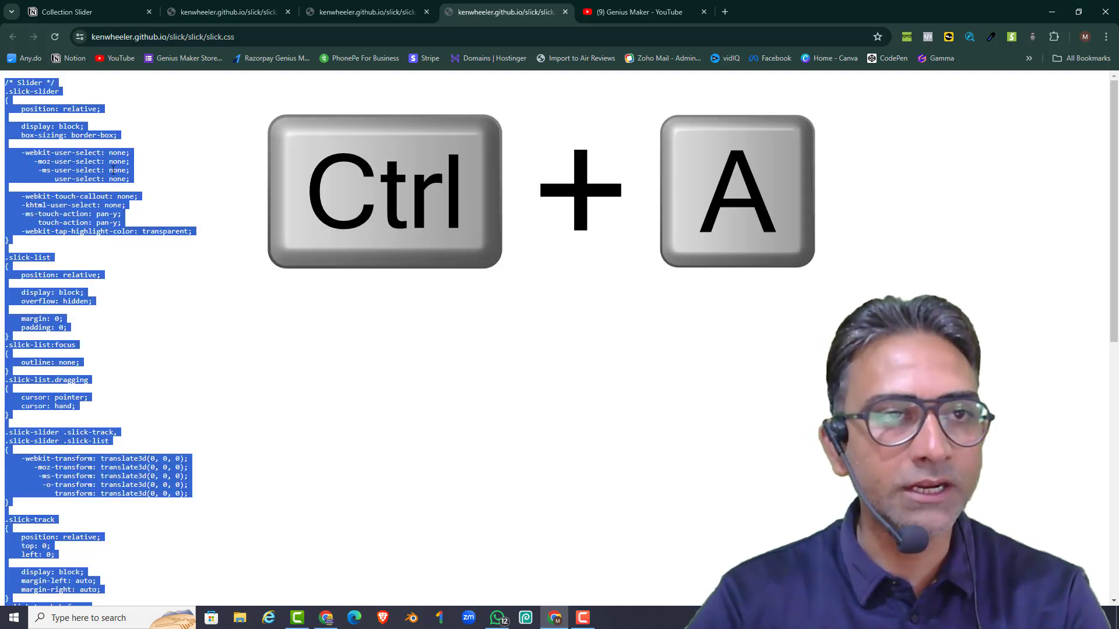
pyautogui.rightClick(155, 170)
pyautogui.click(159, 182)
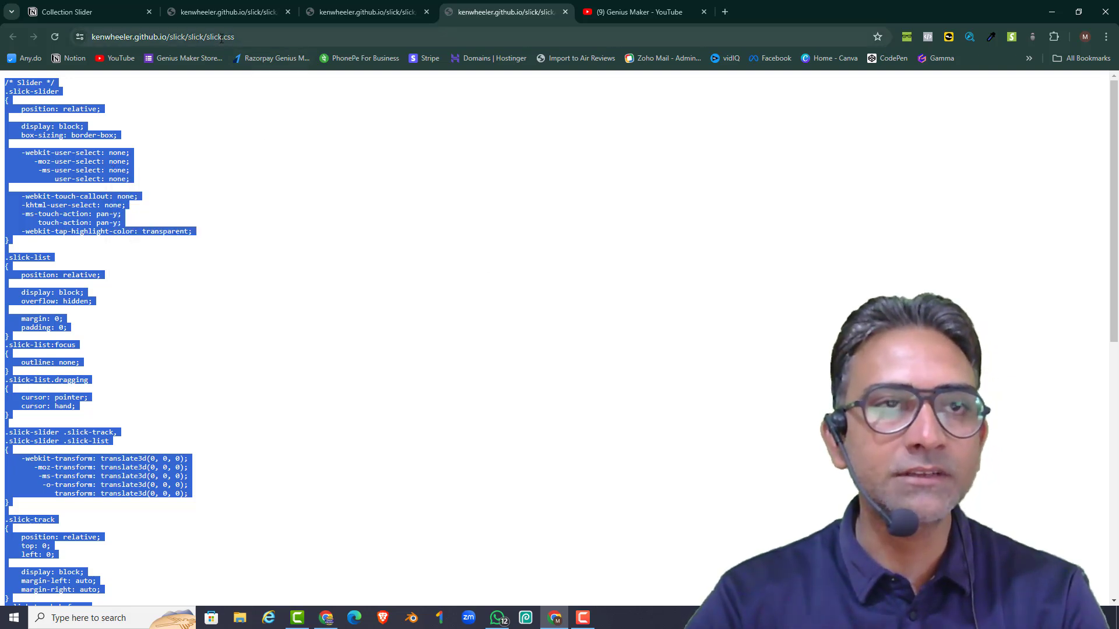
# Step: Return to the Dawn theme code editor and create a blank css asset named slick in the assets folder
pyautogui.click(326, 618)
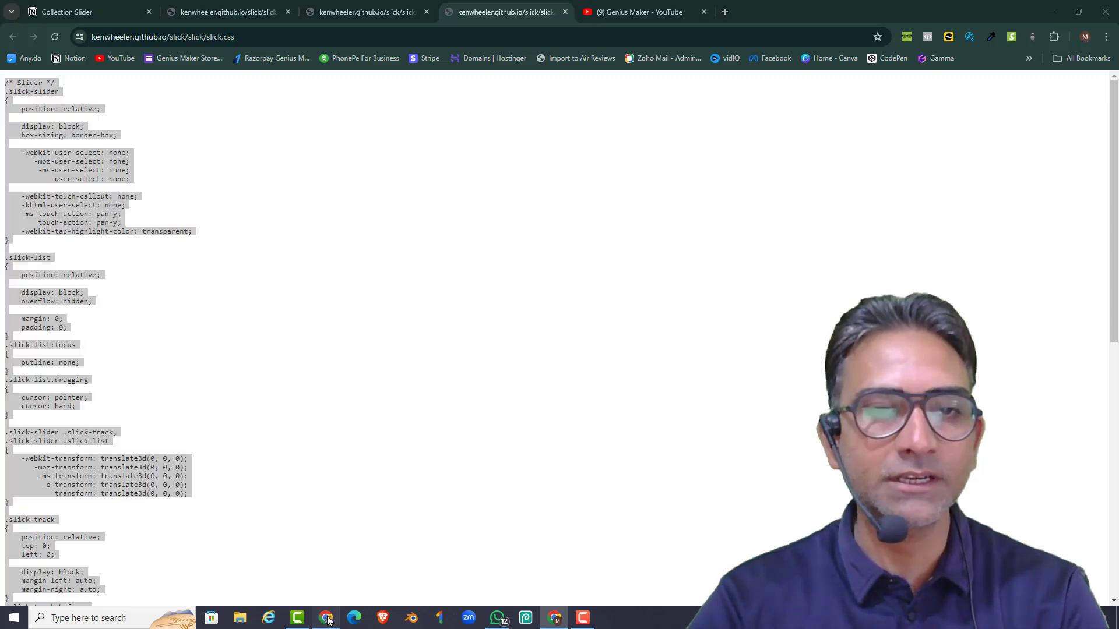
pyautogui.click(10, 188)
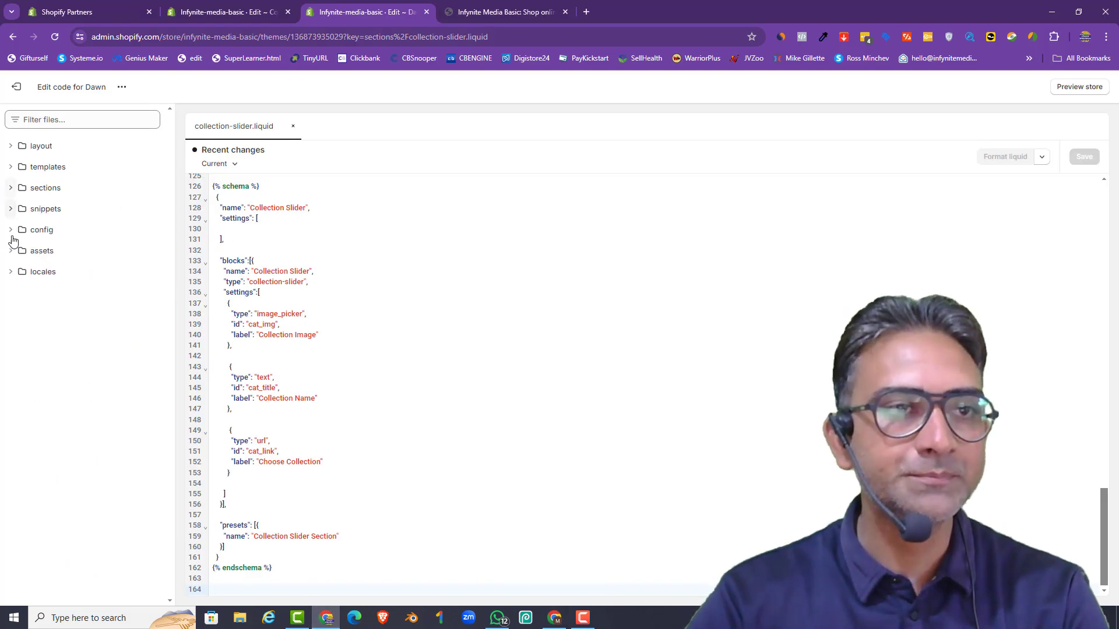
pyautogui.click(10, 252)
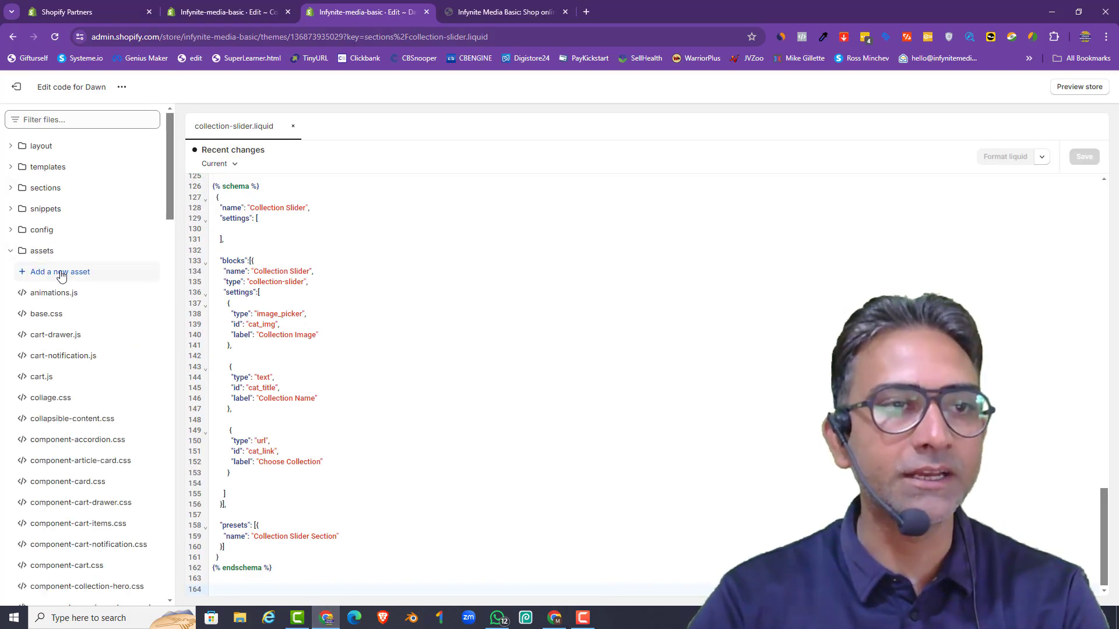
pyautogui.click(69, 272)
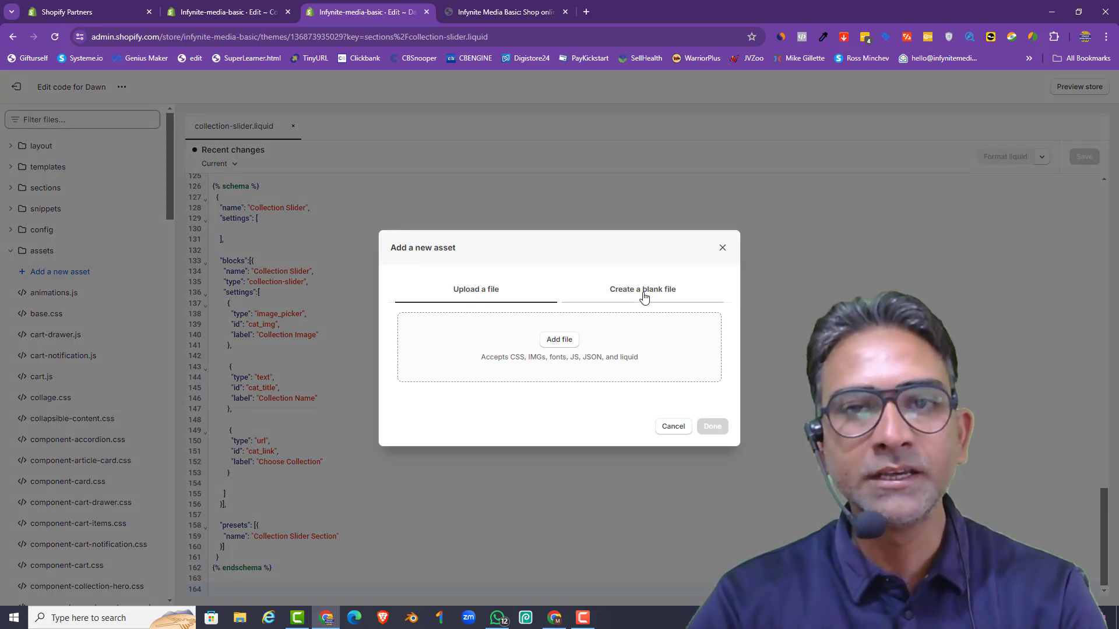
pyautogui.click(642, 291)
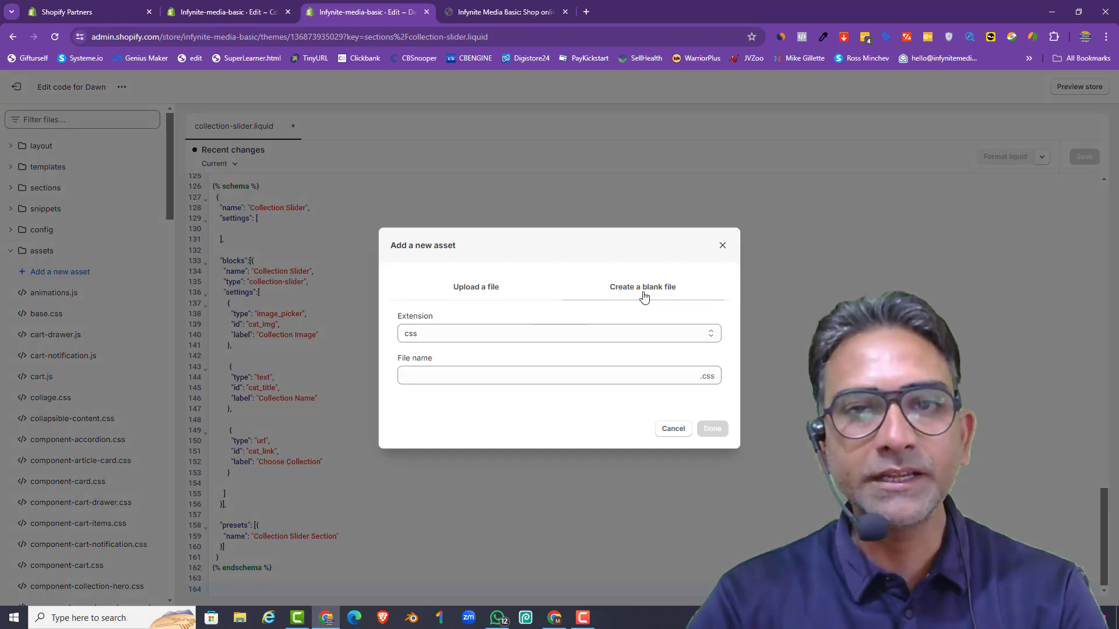
pyautogui.click(451, 377)
pyautogui.write('slick')
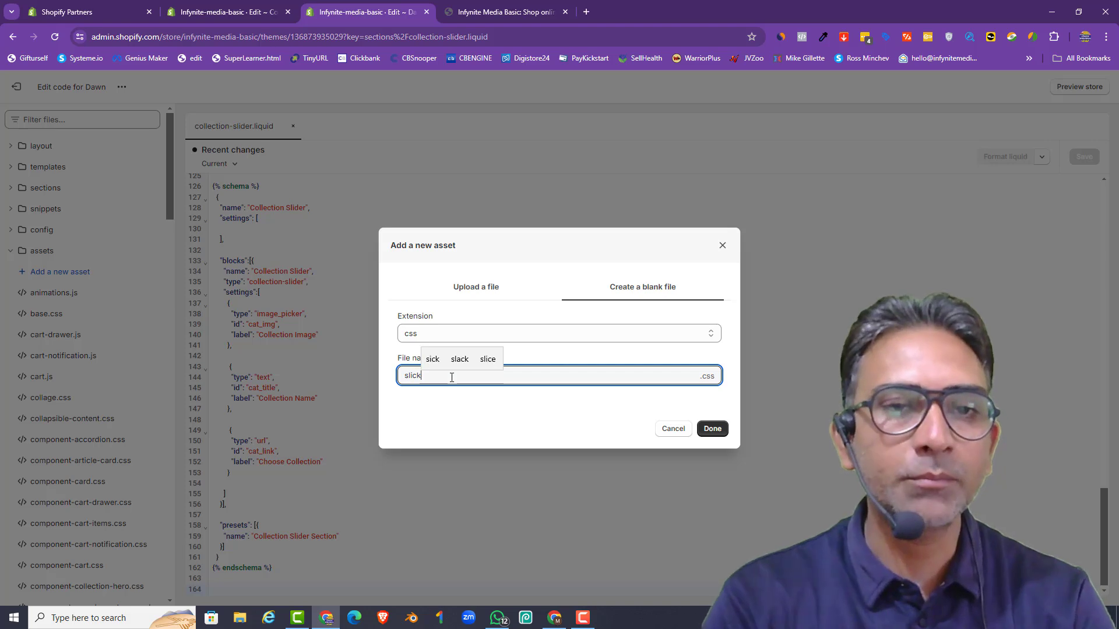
pyautogui.click(476, 420)
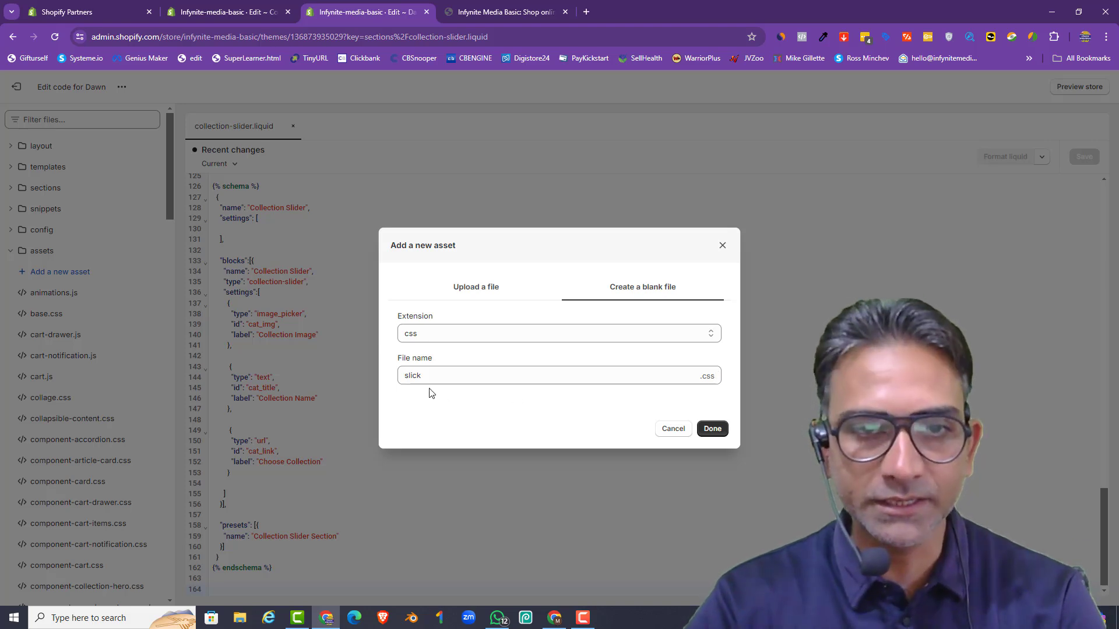
pyautogui.click(726, 431)
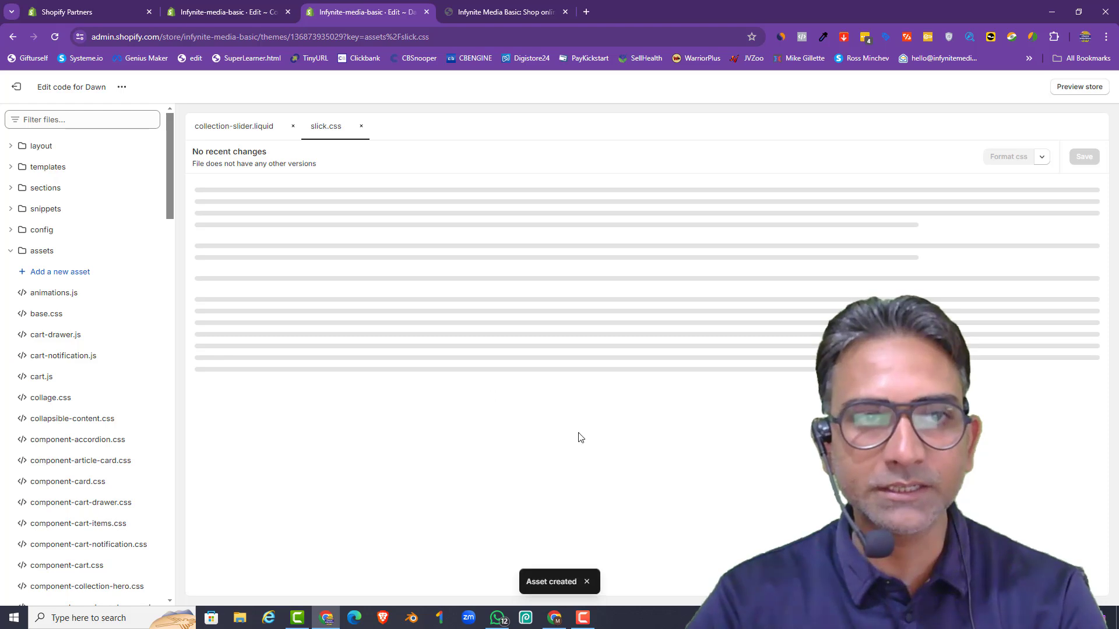
# Step: Paste the copied slick.css source code into the empty slick.css asset and save the file
pyautogui.rightClick(442, 261)
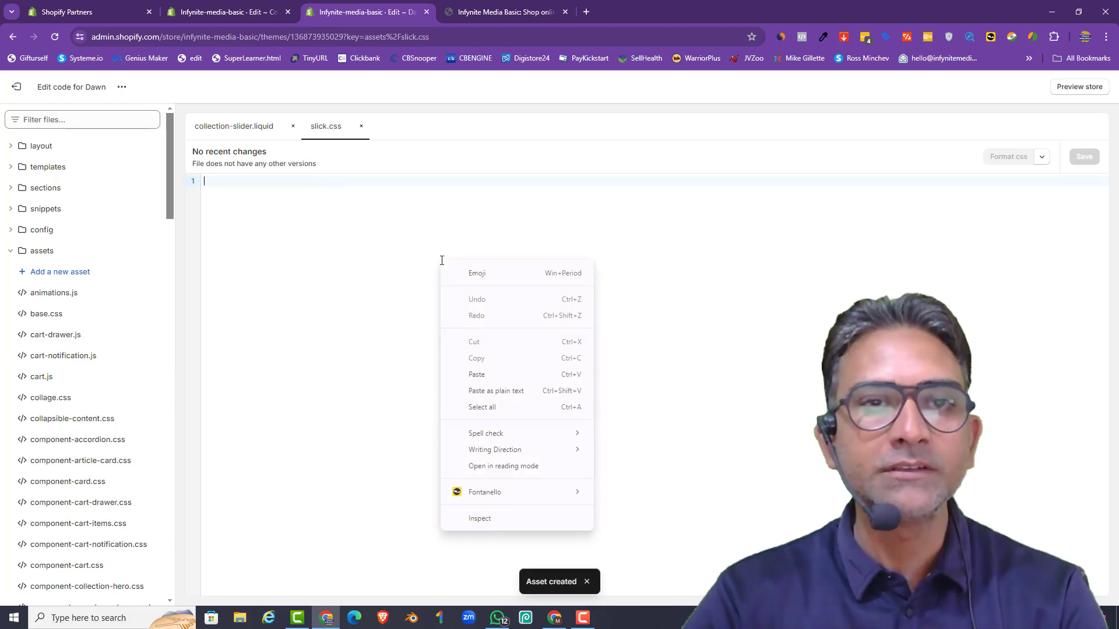
pyautogui.click(484, 375)
pyautogui.click(1087, 157)
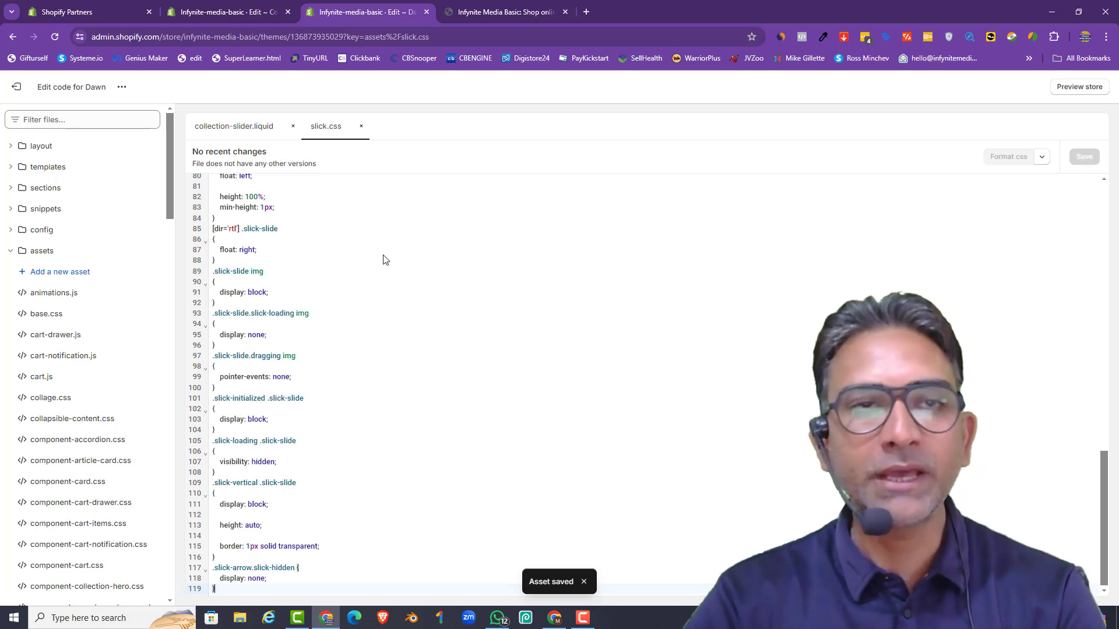
# Step: Switch back to the slick source files and copy the entire code of slick-theme.css
pyautogui.hotkey('alt', 'Tab')
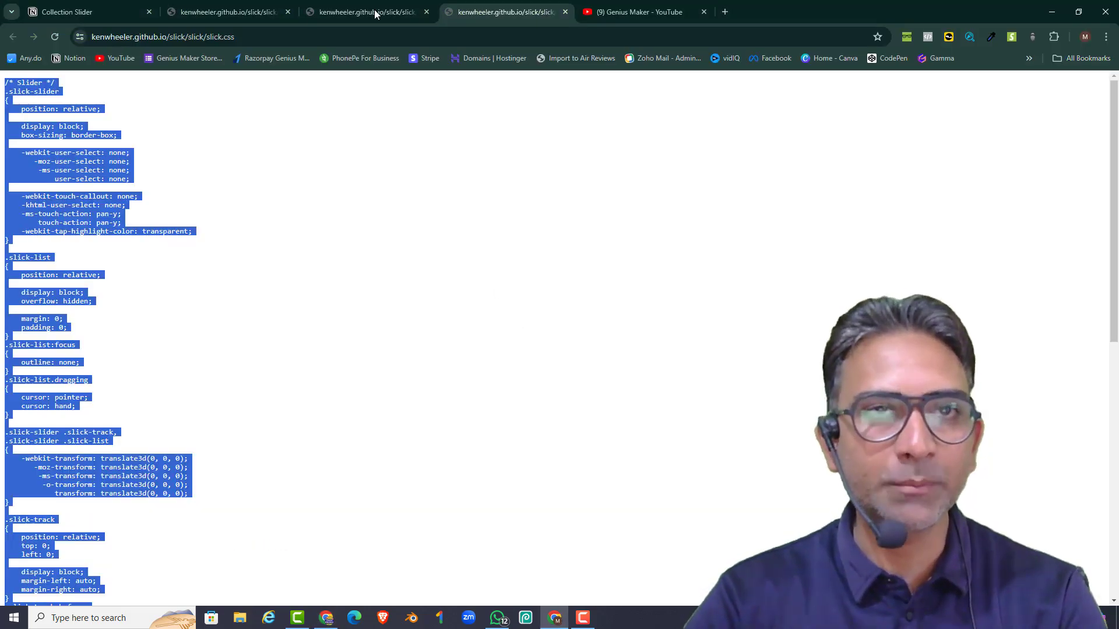
pyautogui.click(374, 11)
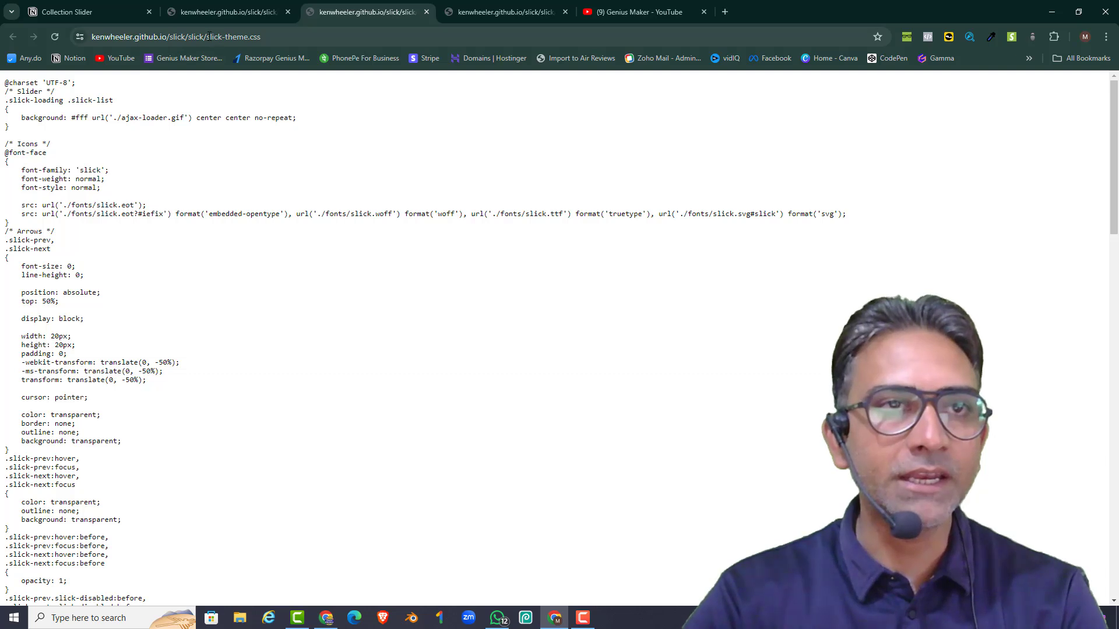
pyautogui.moveTo(207, 37); pyautogui.dragTo(263, 37)
pyautogui.click(235, 139)
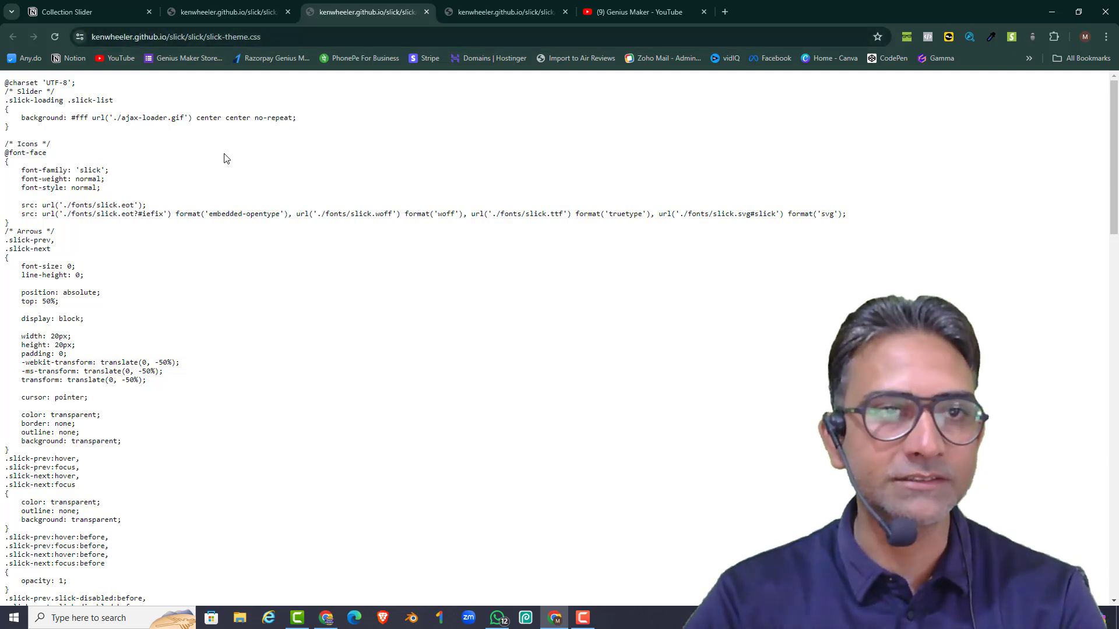
pyautogui.hotkey('ctrl', 'a')
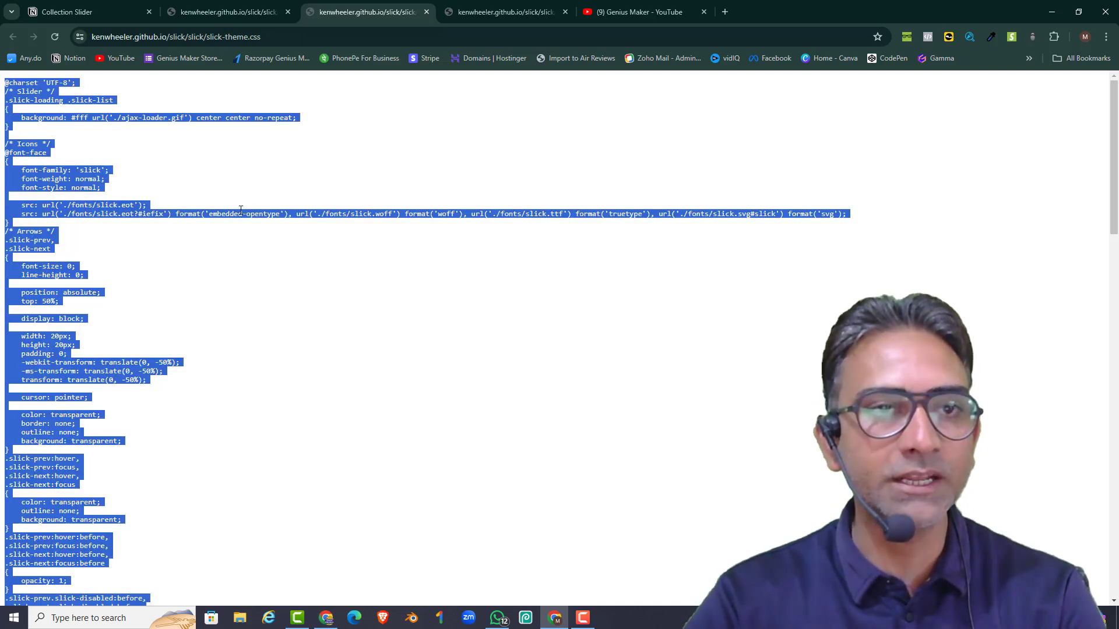
pyautogui.rightClick(241, 210)
pyautogui.click(285, 221)
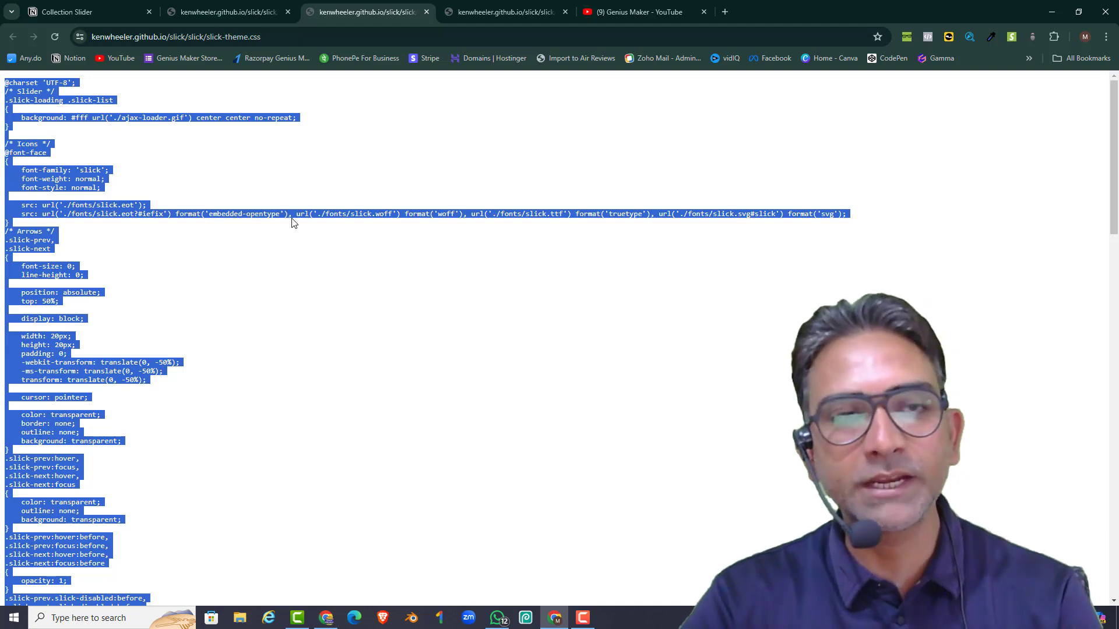
# Step: Return to the theme code editor and create a blank css asset named slick-theme
pyautogui.hotkey('alt', 'Tab')
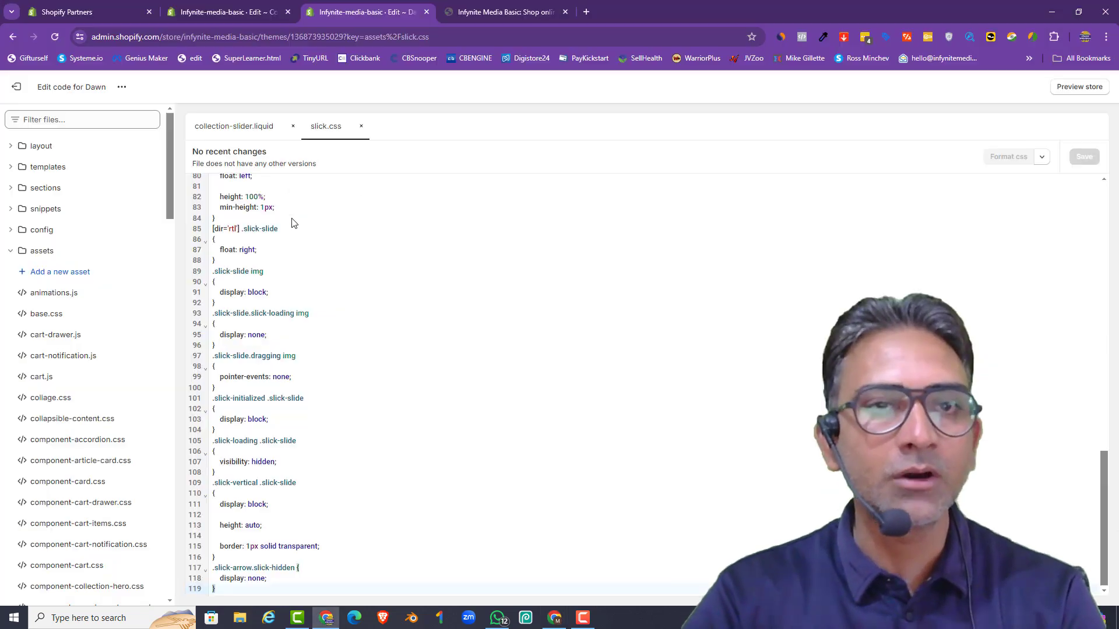
pyautogui.click(83, 272)
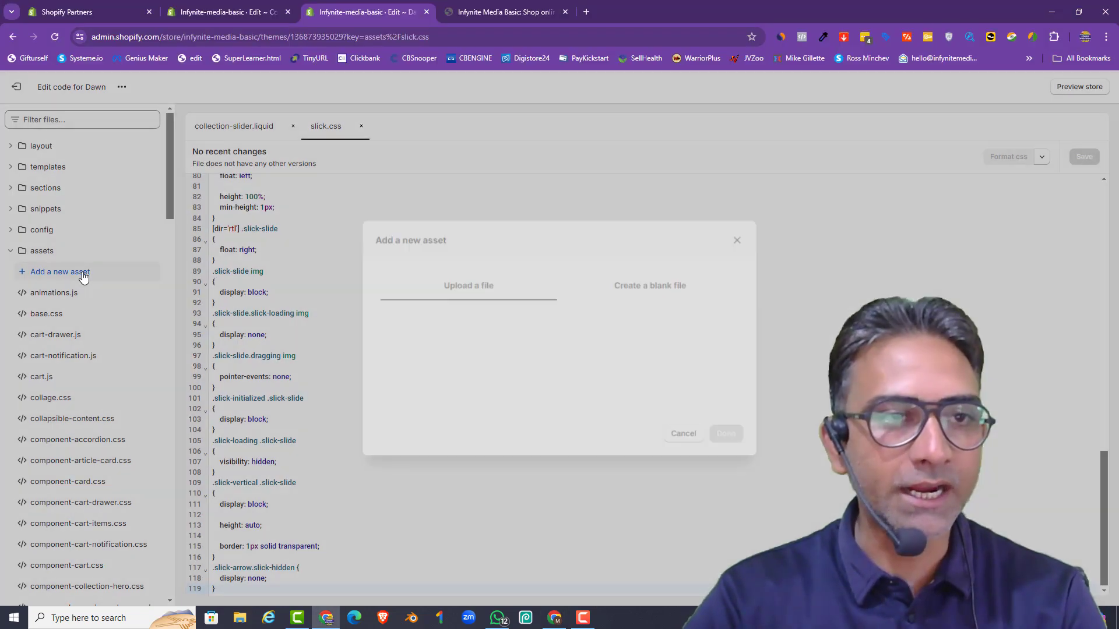
pyautogui.click(643, 295)
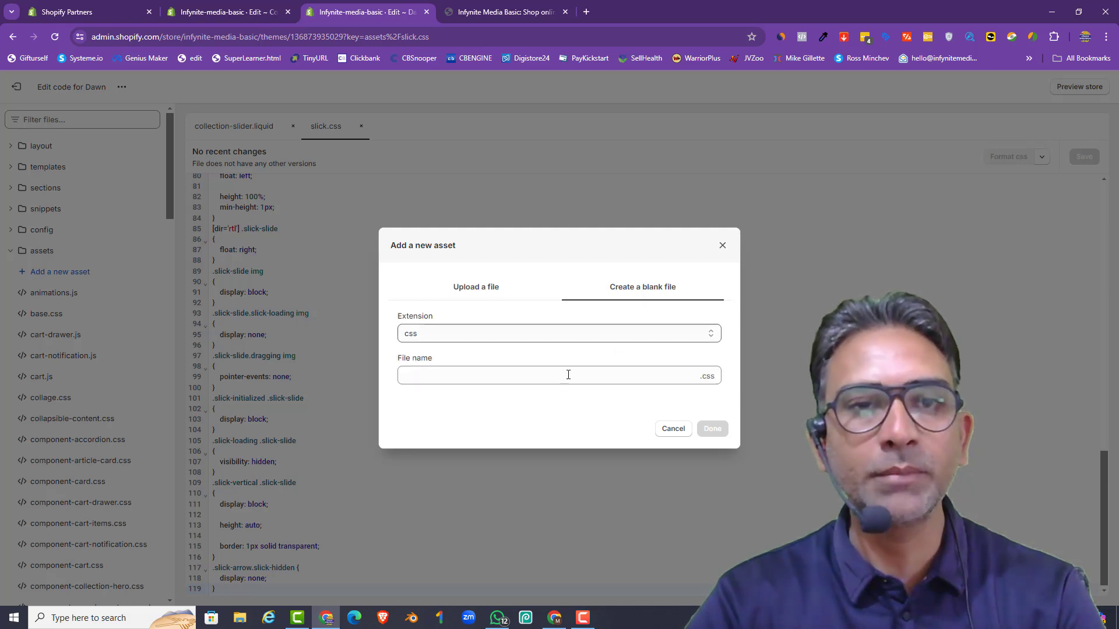
pyautogui.click(482, 377)
pyautogui.write('sli')
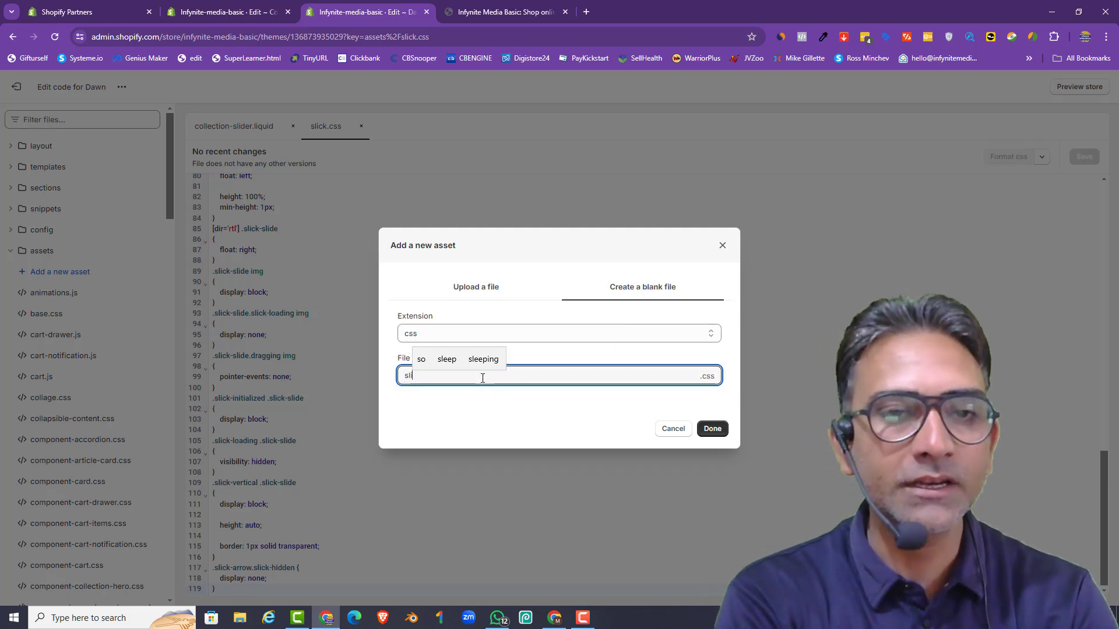
pyautogui.write('ck-th')
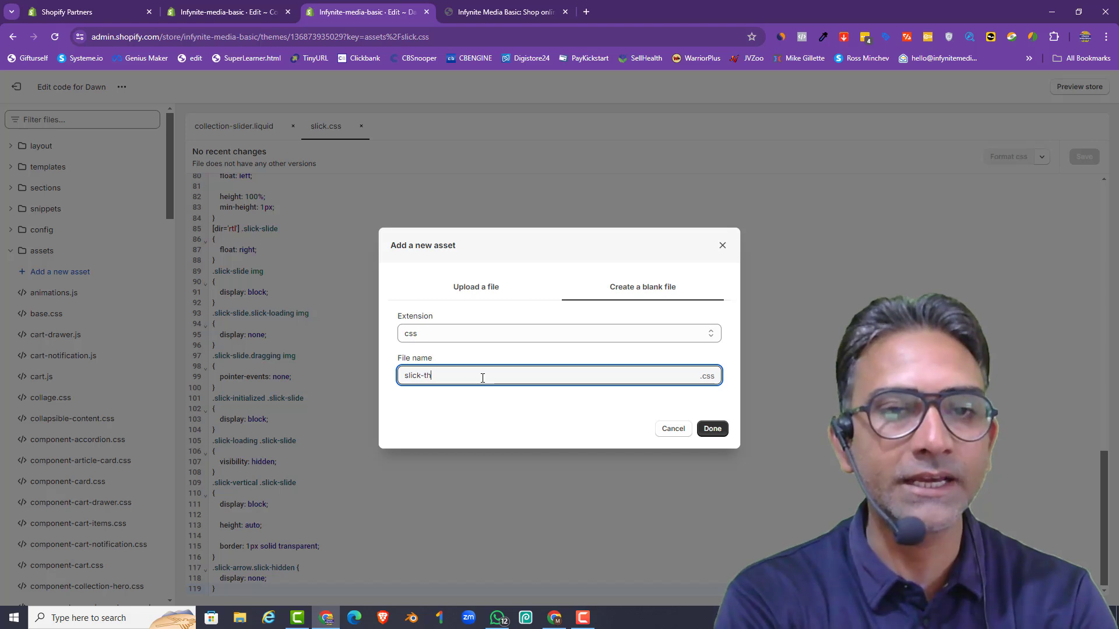
pyautogui.write('eme')
pyautogui.click(699, 433)
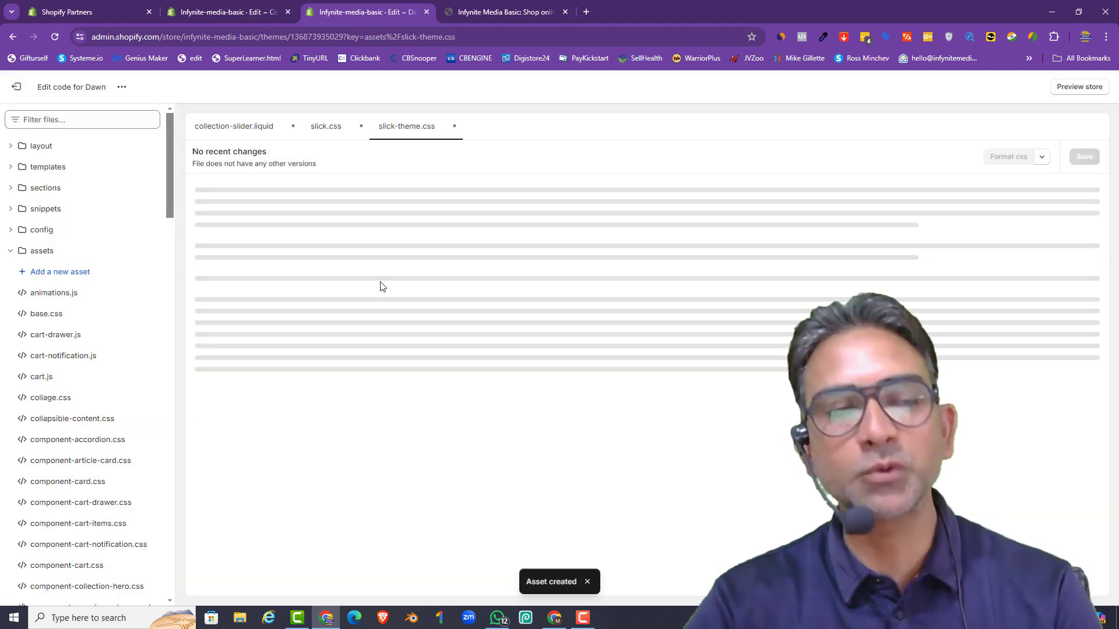
# Step: Paste the copied theme styles into the empty slick-theme.css asset and save the file
pyautogui.rightClick(372, 235)
pyautogui.click(409, 350)
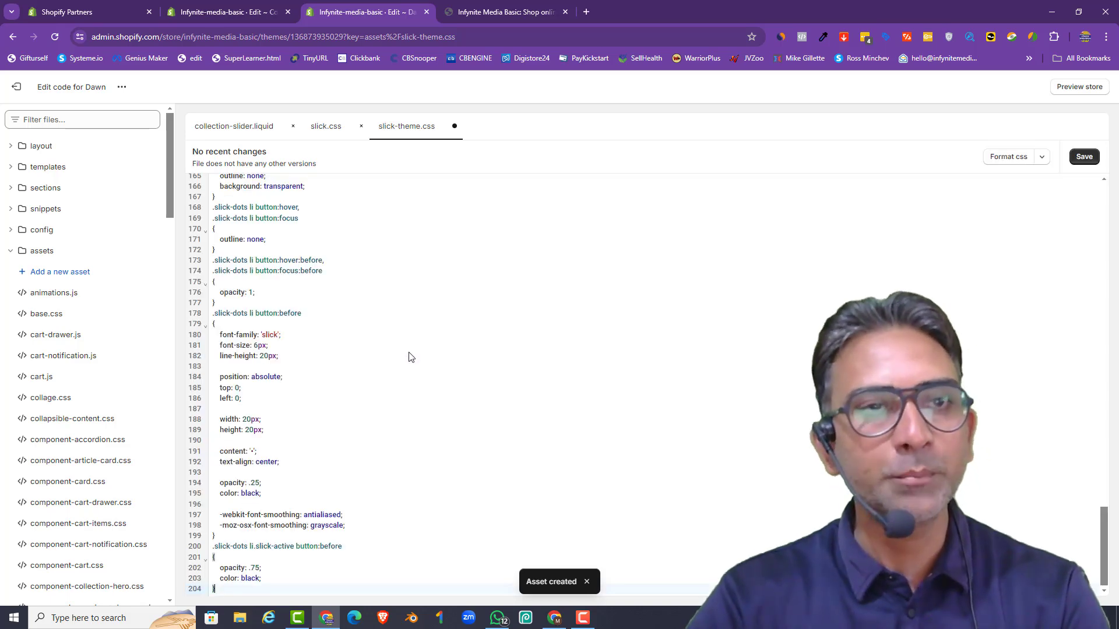
pyautogui.click(1083, 158)
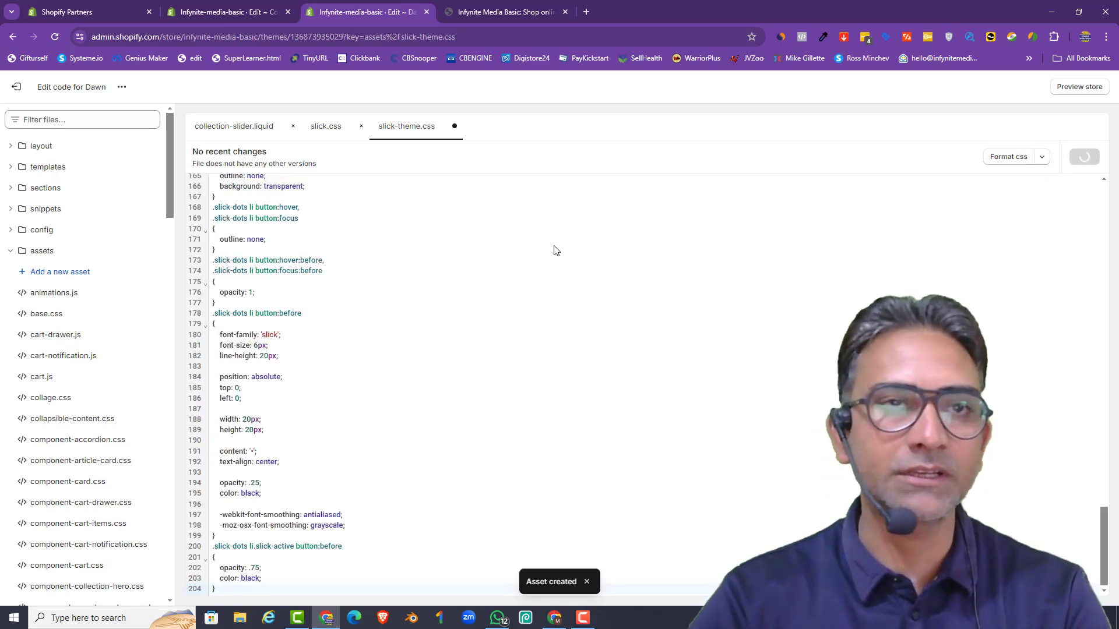
# Step: Switch back to the slick source files and copy the entire code of slick.js
pyautogui.click(554, 618)
pyautogui.click(230, 12)
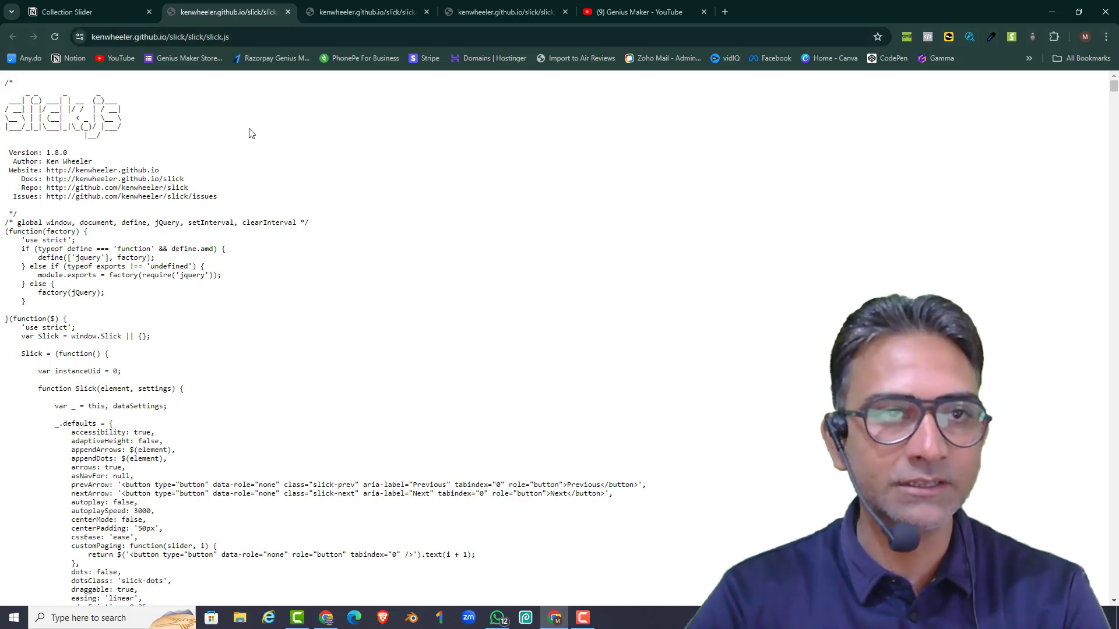
pyautogui.hotkey('ctrl', 'a')
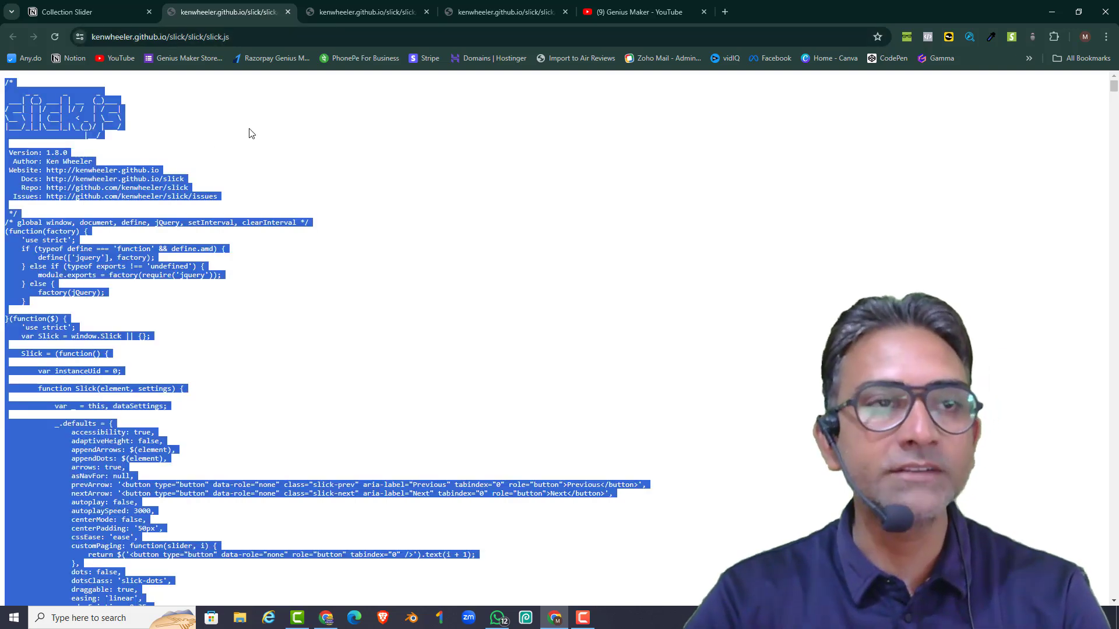
pyautogui.rightClick(214, 144)
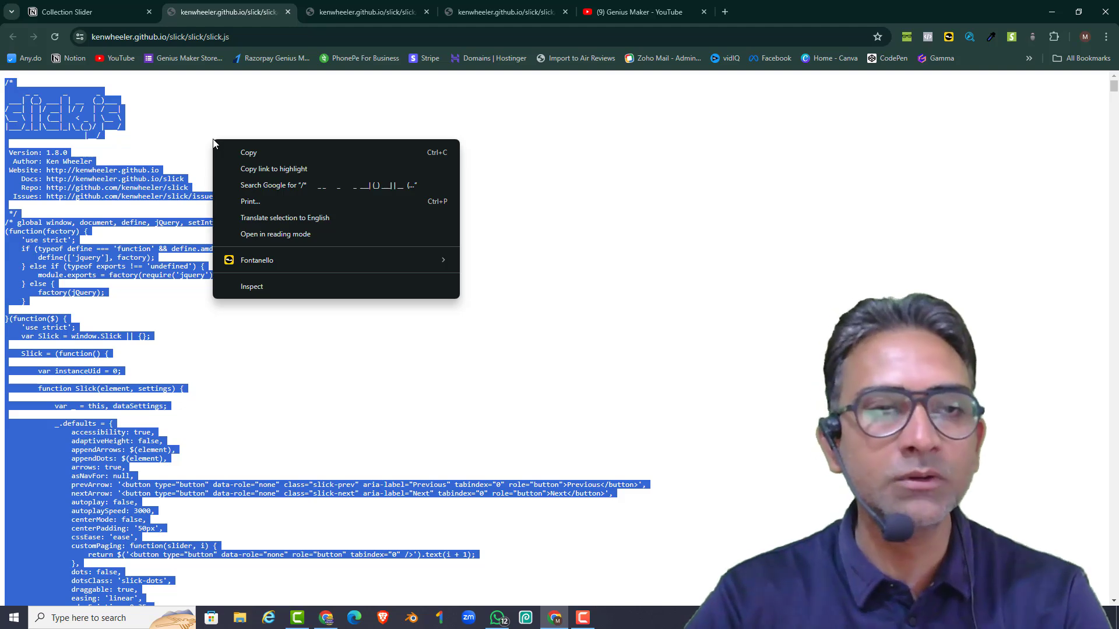
pyautogui.click(262, 150)
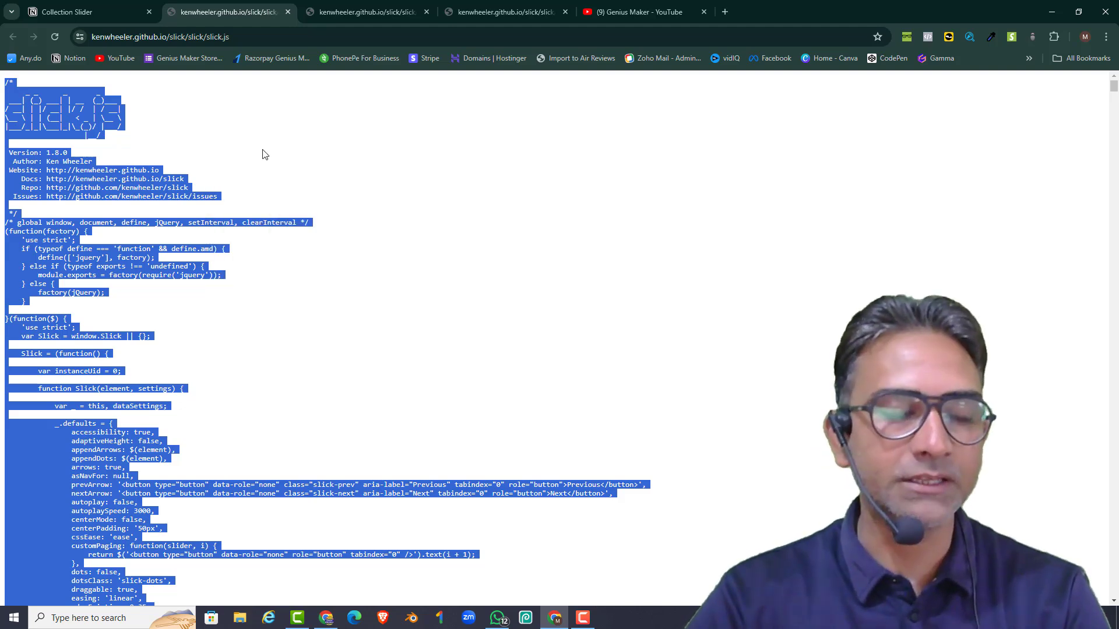
# Step: Return to the theme code editor and create a blank asset named slick with the js extension
pyautogui.hotkey('alt', 'Tab')
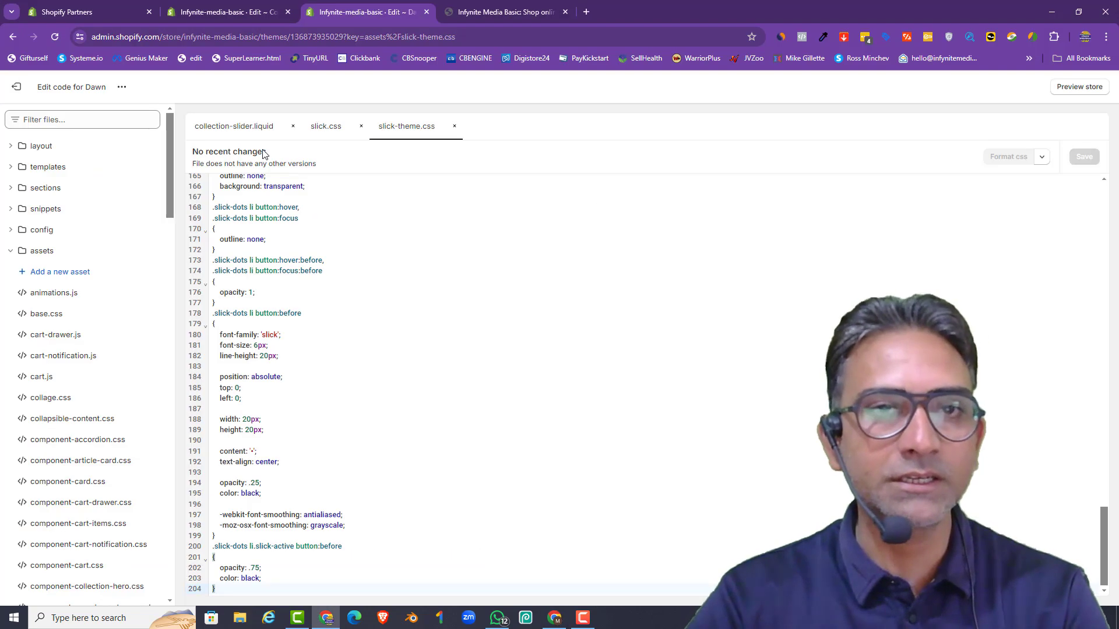
pyautogui.click(70, 272)
pyautogui.click(643, 303)
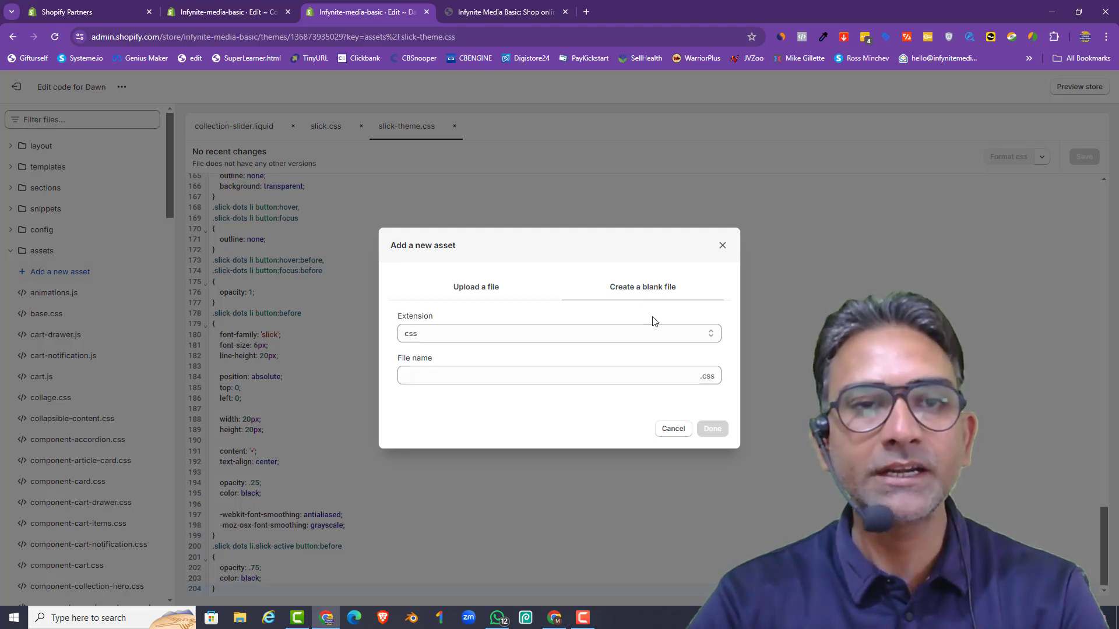
pyautogui.click(446, 332)
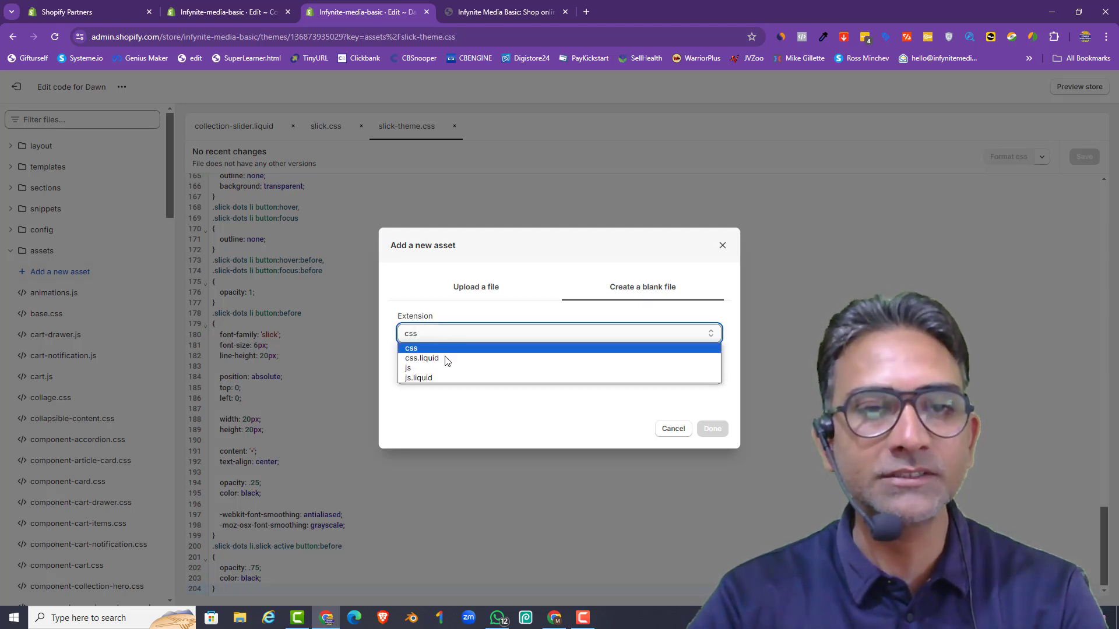
pyautogui.click(430, 367)
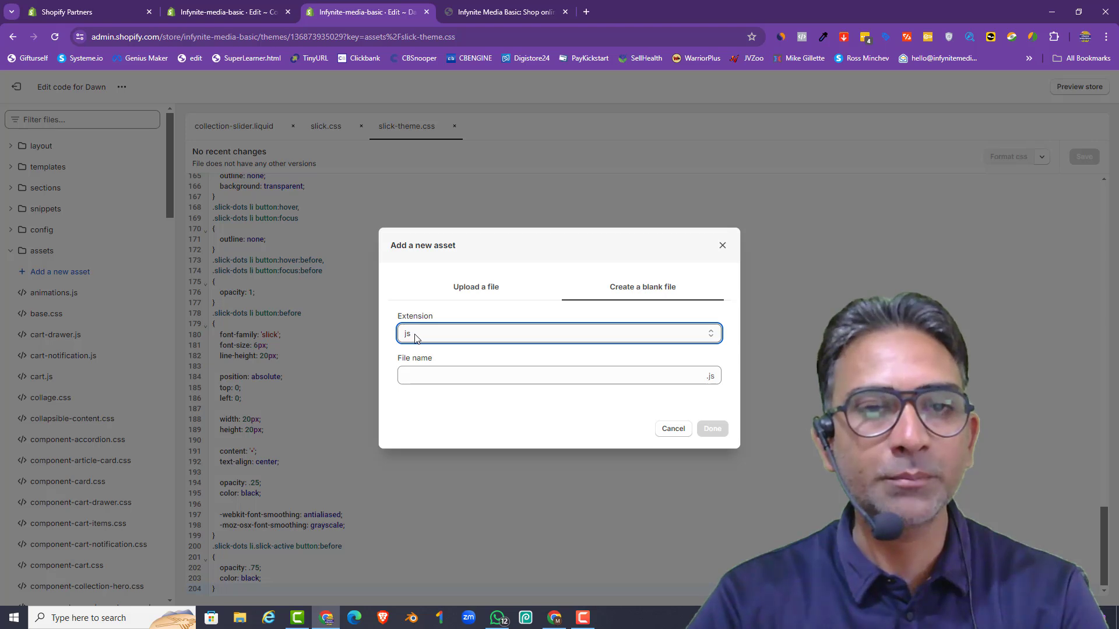
pyautogui.click(465, 380)
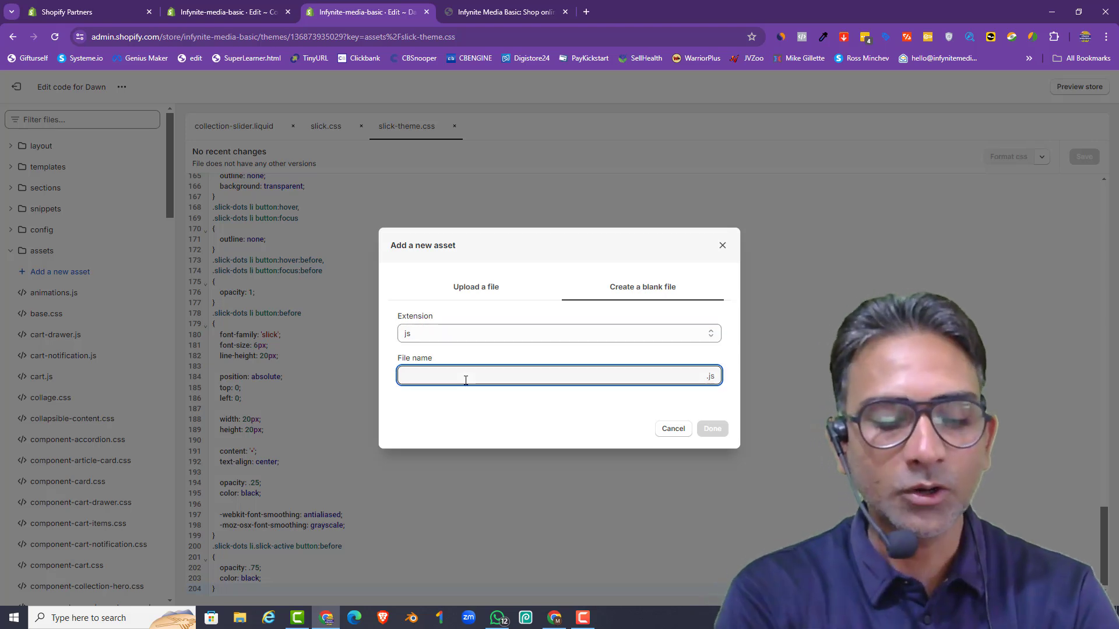
pyautogui.write('slick')
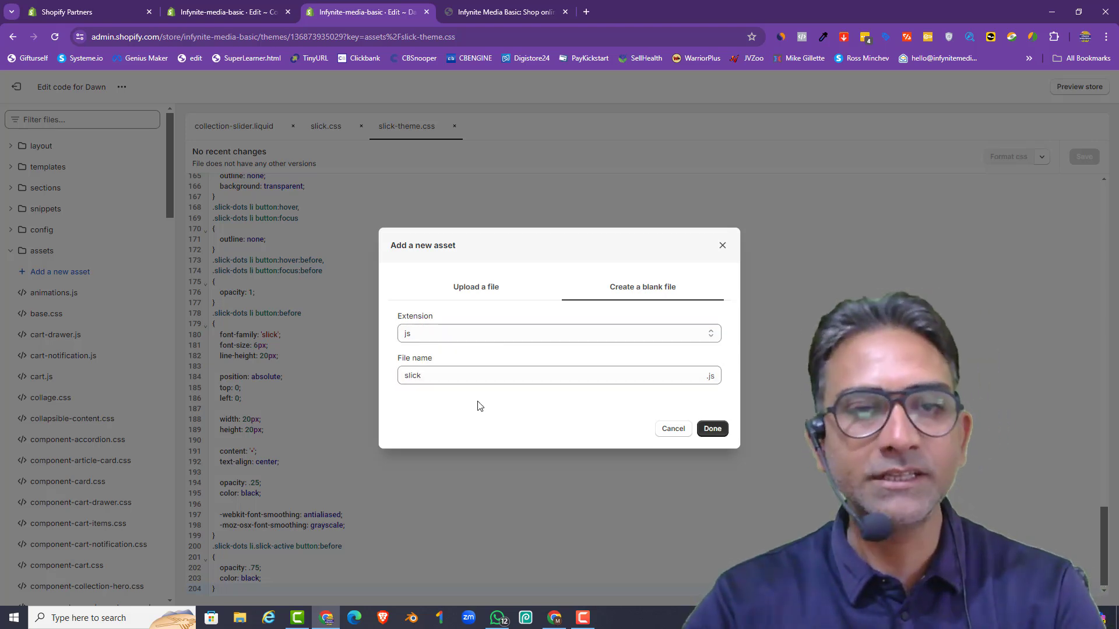
pyautogui.click(712, 430)
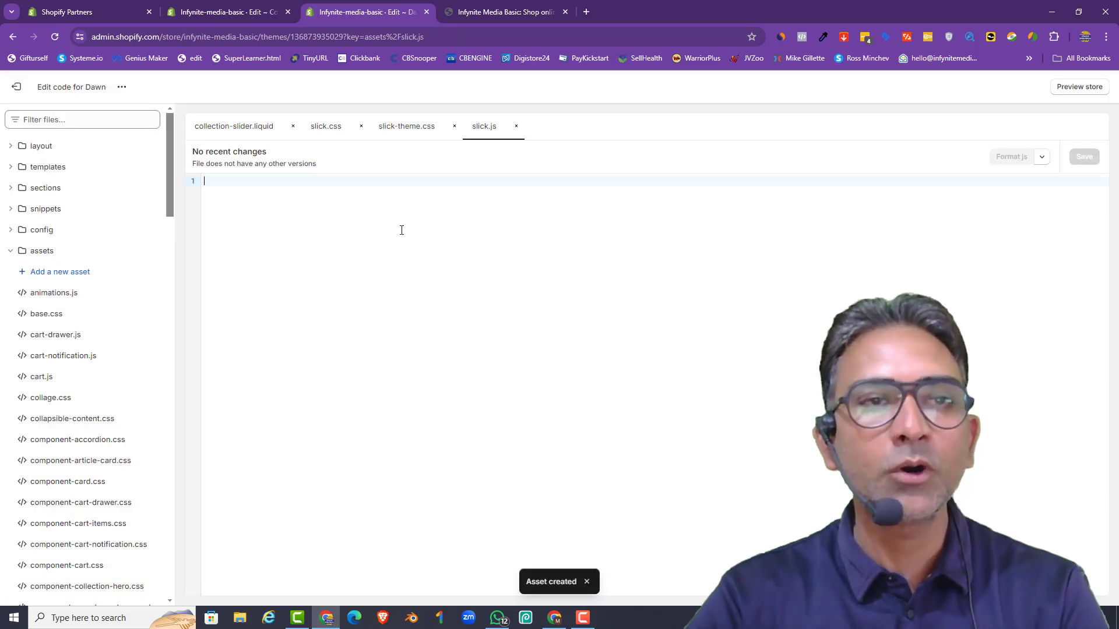
# Step: Paste the copied slick.js code into the empty slick.js asset and save the file
pyautogui.rightClick(401, 231)
pyautogui.click(441, 344)
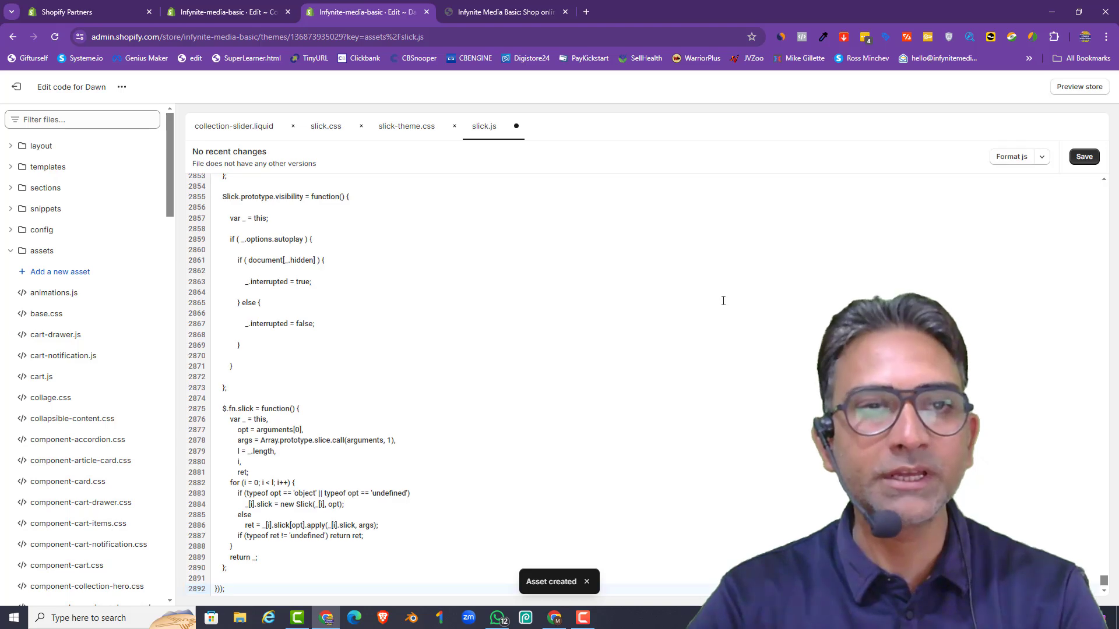
pyautogui.click(1083, 156)
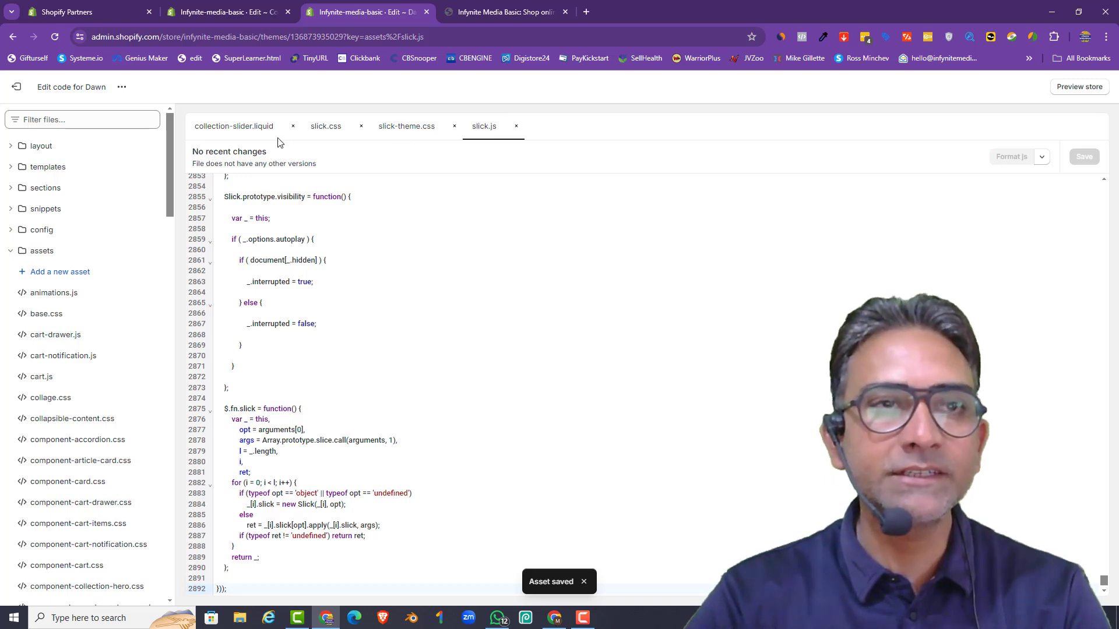
# Step: Review in collection-slider.liquid how the slick stylesheets, the jQuery and slick.js scripts, and the slider settings are referenced
pyautogui.click(246, 128)
pyautogui.scroll(-9, 368, 353)
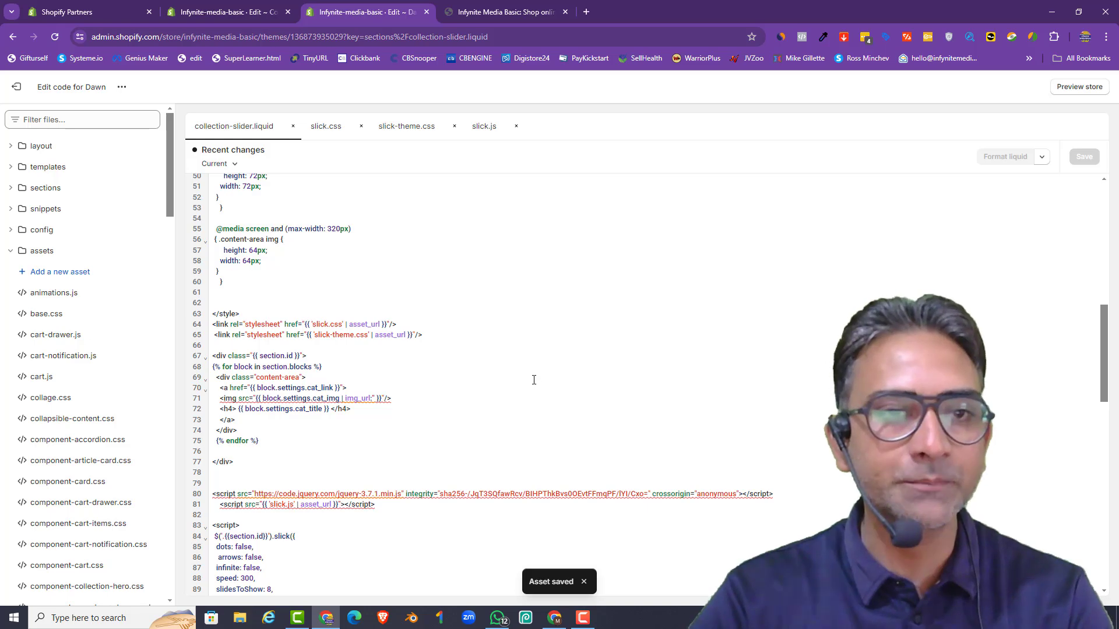
pyautogui.hotkey('ctrl', '+')
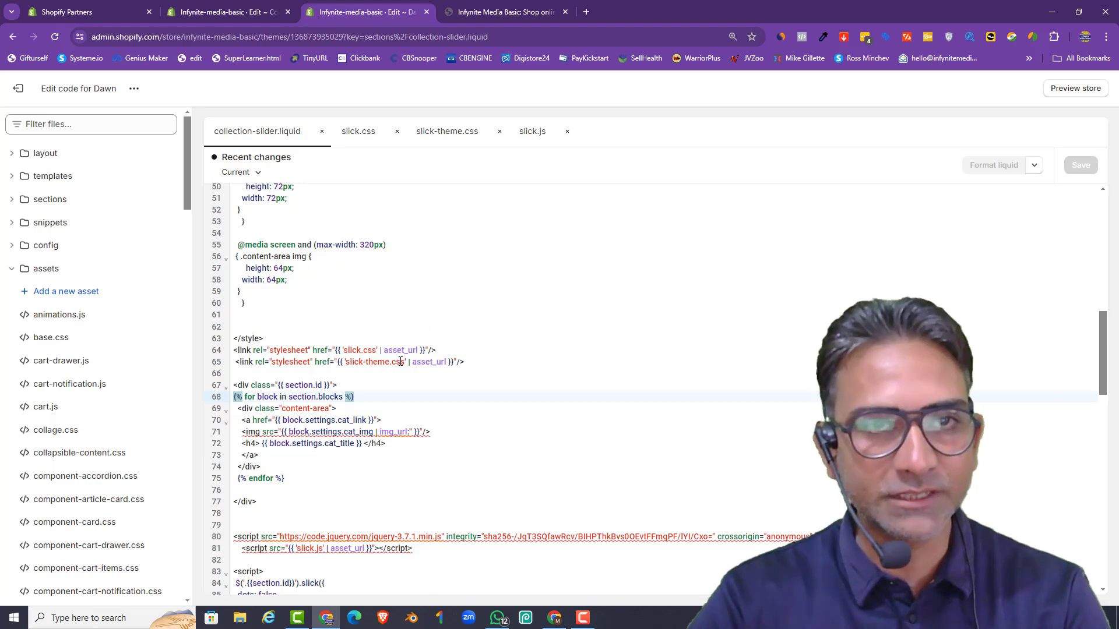
pyautogui.keyDown('shift'); pyautogui.click(241, 351); pyautogui.keyUp('shift')
pyautogui.click(566, 373)
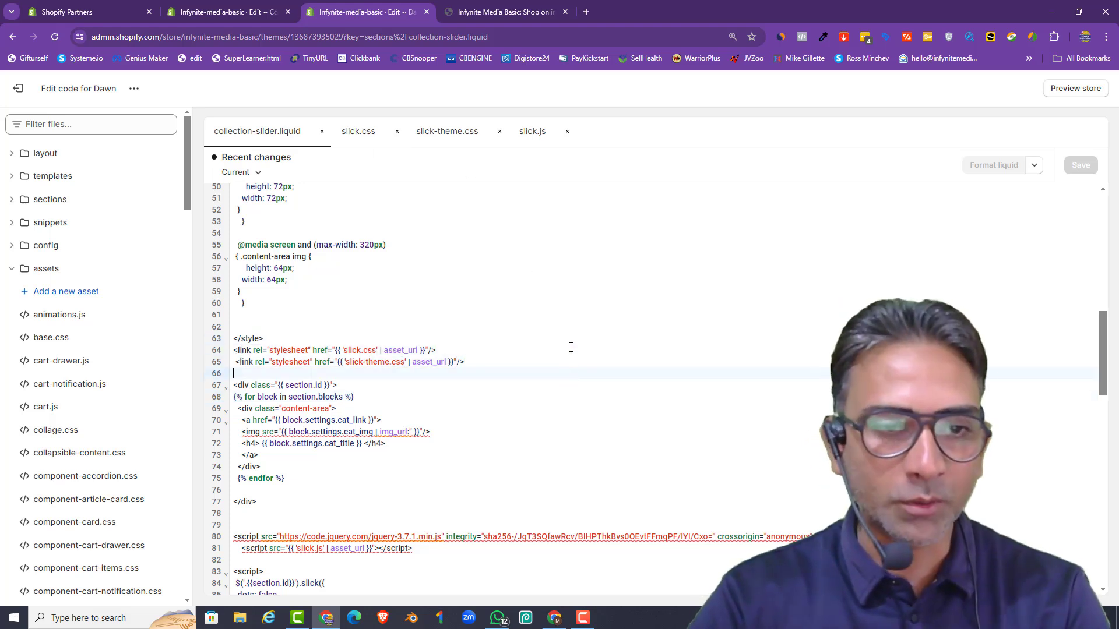
pyautogui.scroll(-1, 707, 440)
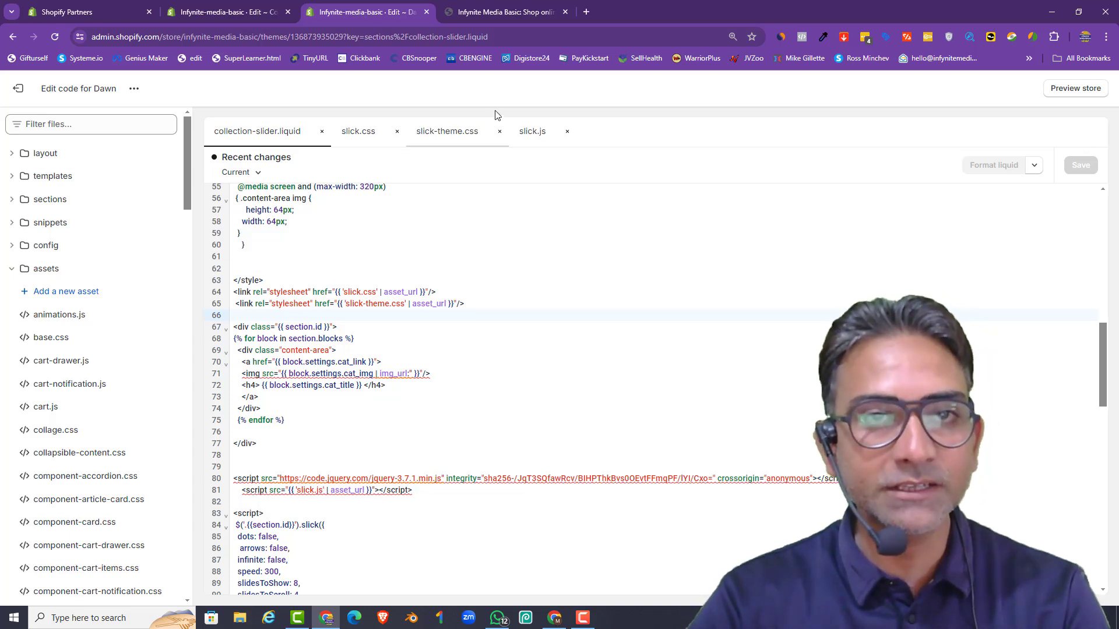
pyautogui.click(530, 133)
pyautogui.click(268, 145)
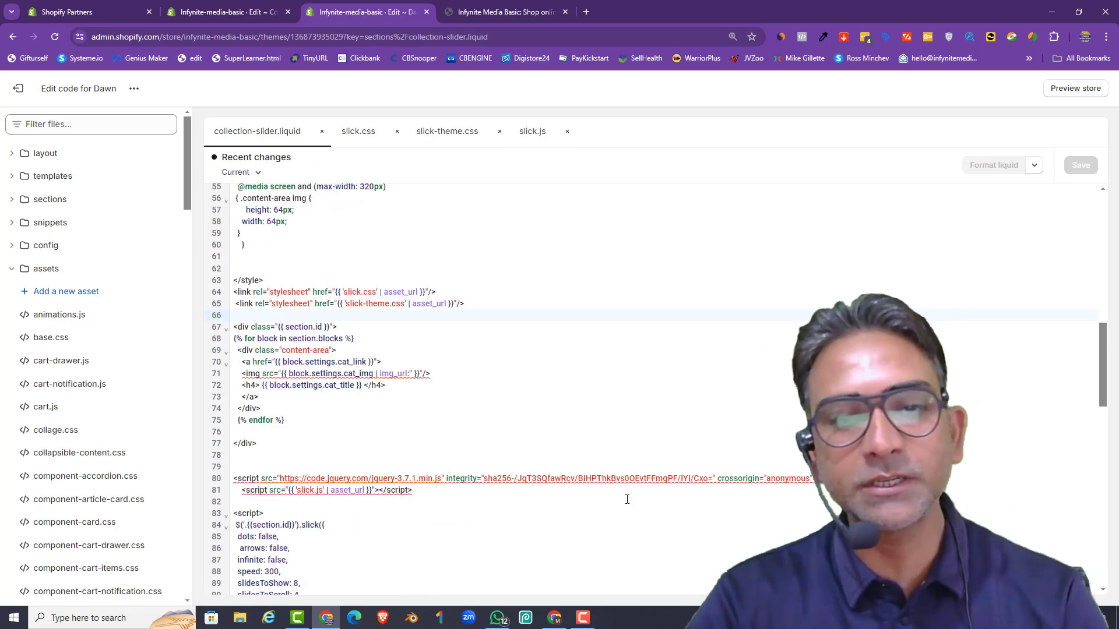
pyautogui.moveTo(851, 479); pyautogui.dragTo(245, 477)
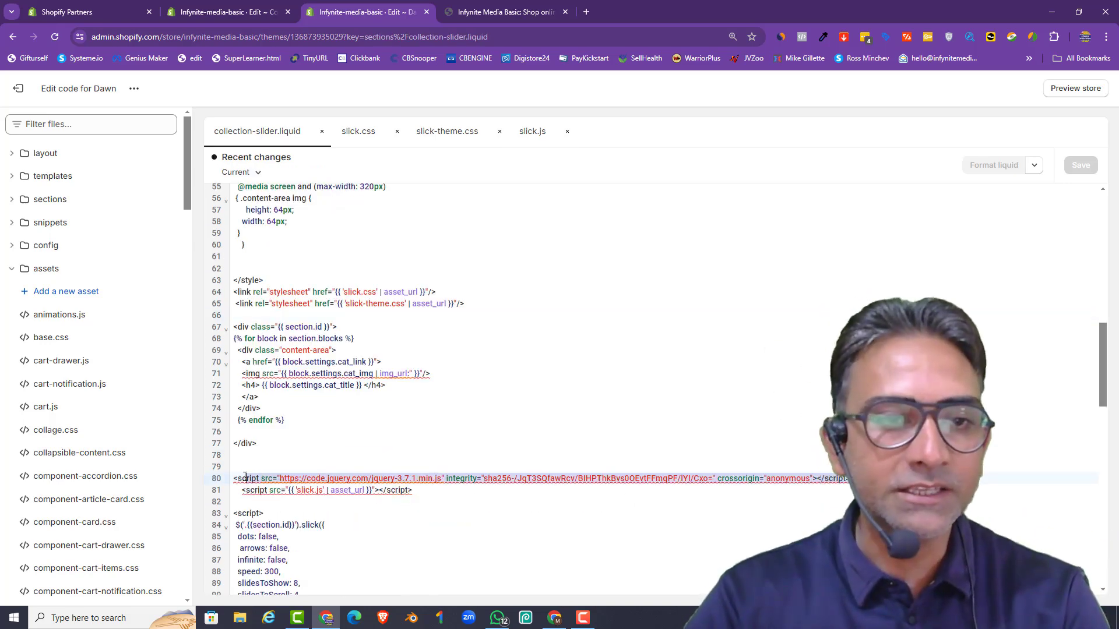
pyautogui.click(375, 441)
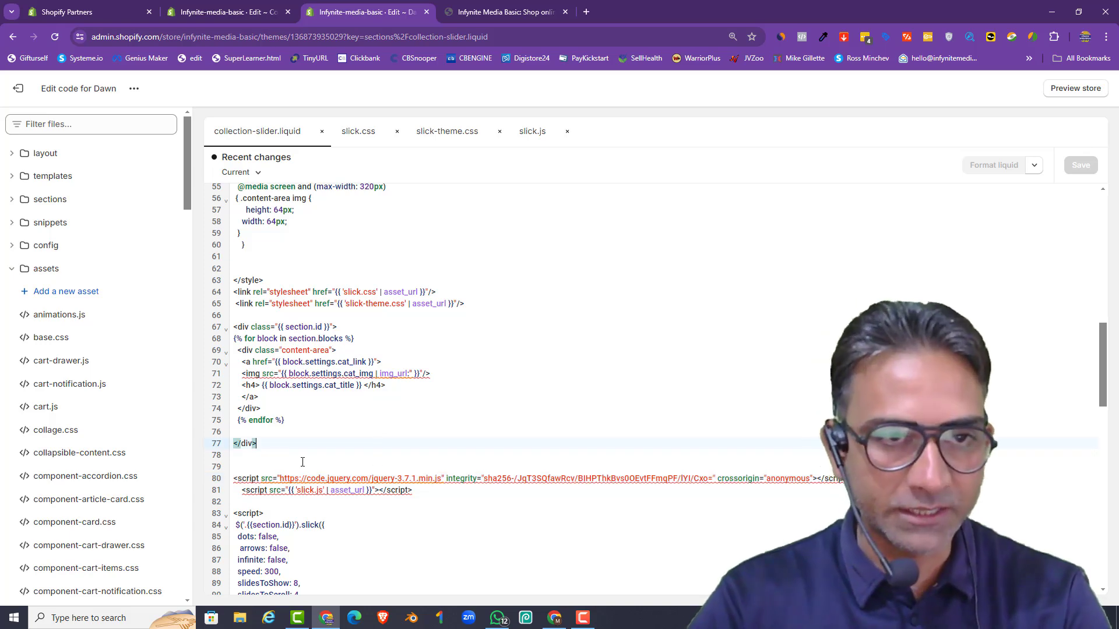
pyautogui.scroll(-4, 302, 462)
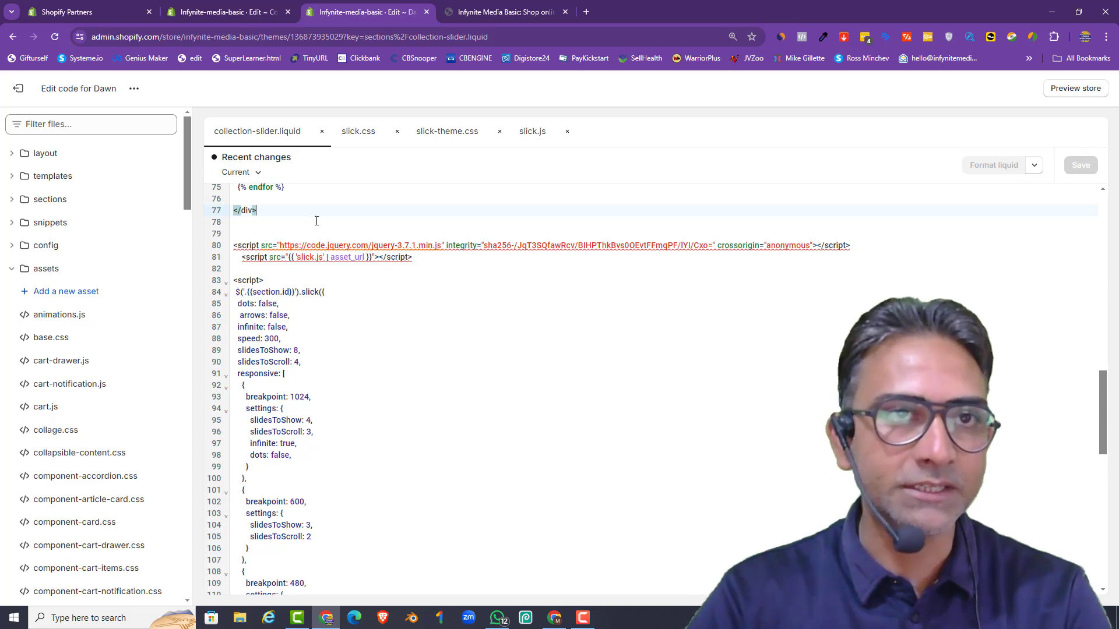
# Step: Open the current Dawn theme for customization, remove the existing Collection Slider section from the header group and save
pyautogui.click(245, 4)
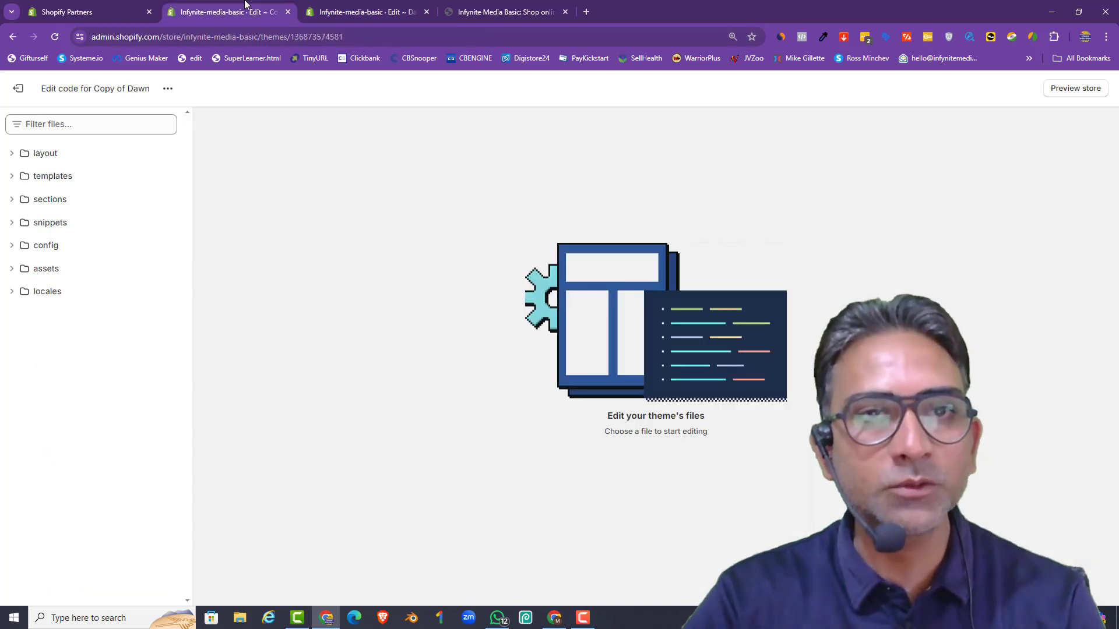
pyautogui.click(14, 95)
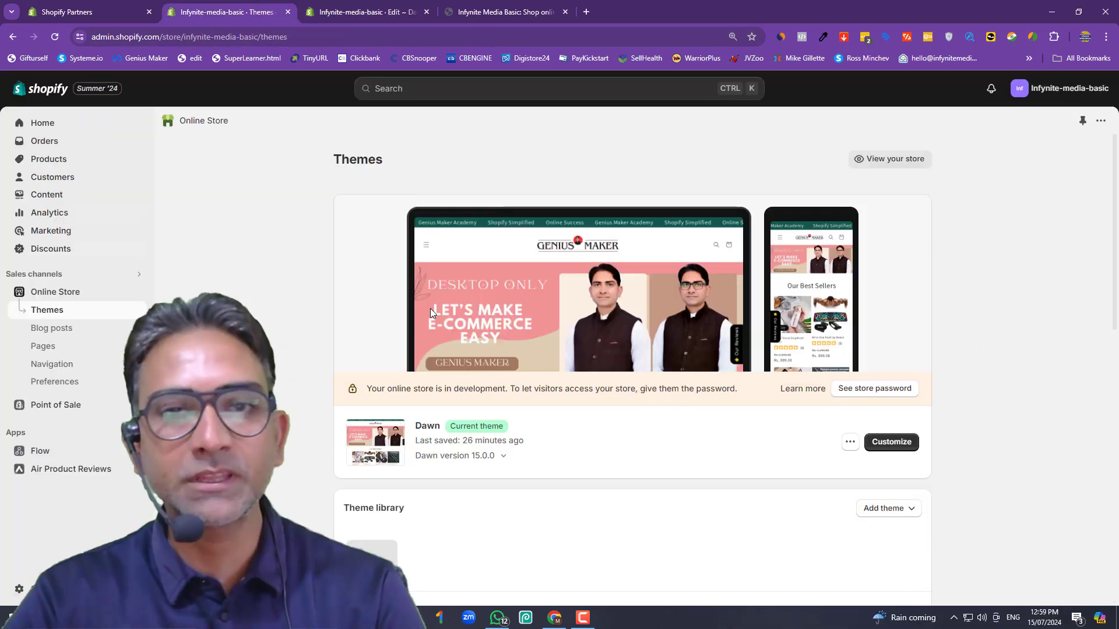
pyautogui.click(892, 442)
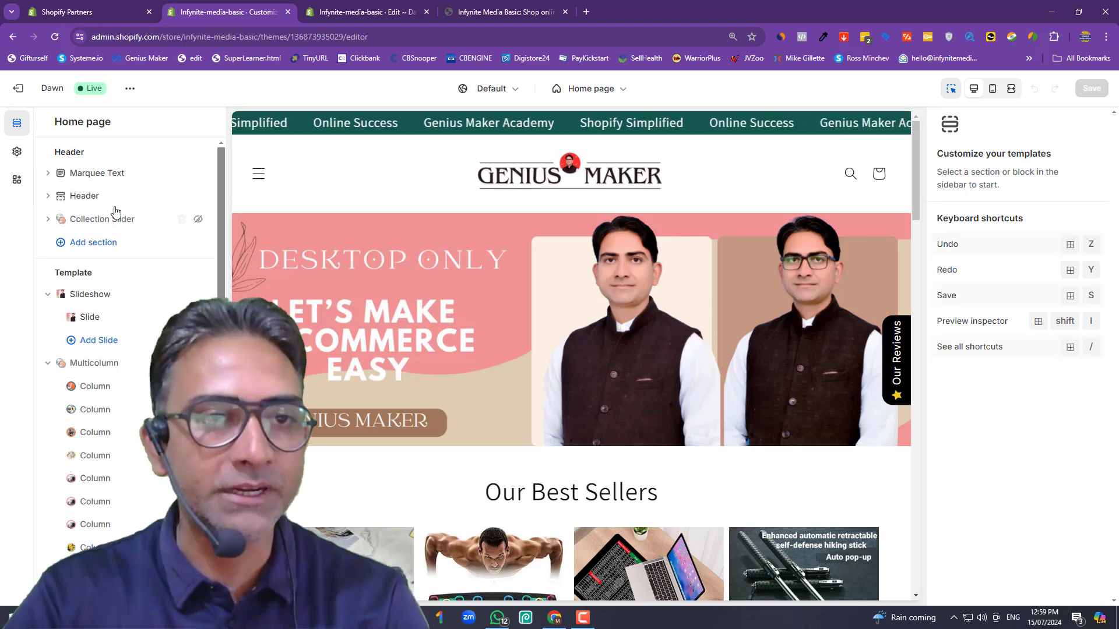
pyautogui.click(181, 220)
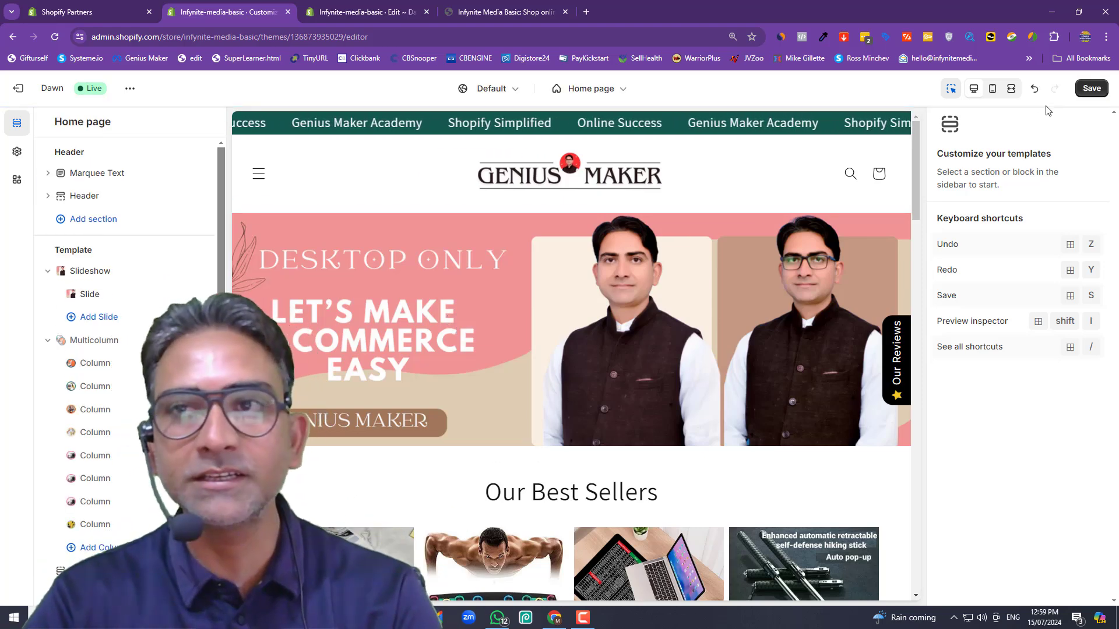
pyautogui.click(1093, 89)
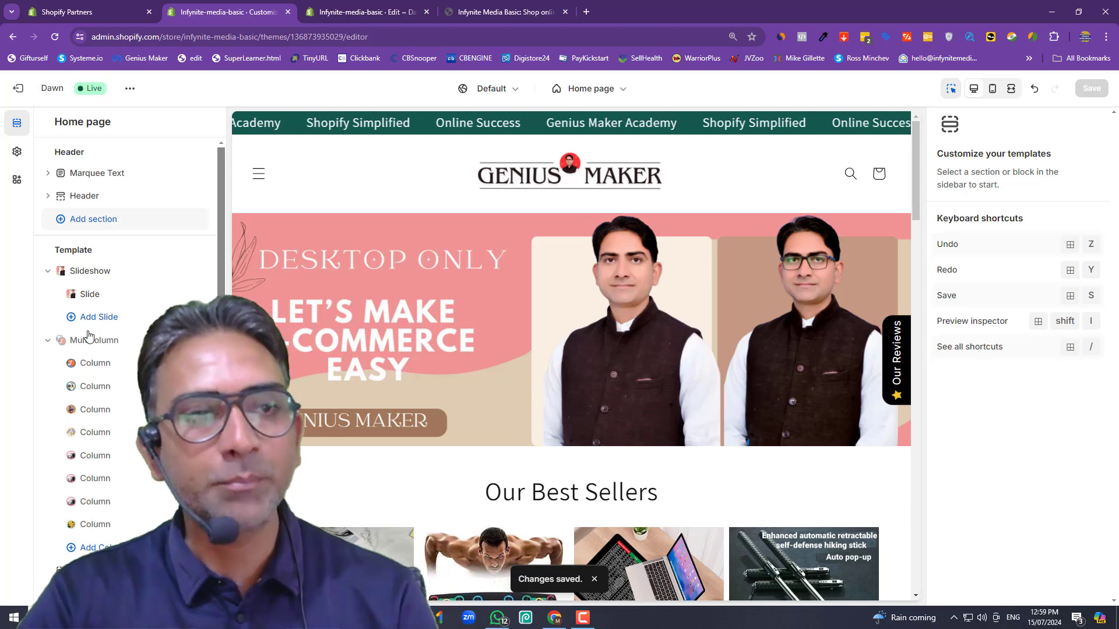
# Step: Add a new Collection Slider section to the header group with one block using Latest_Launch_Collection_Image
pyautogui.click(113, 222)
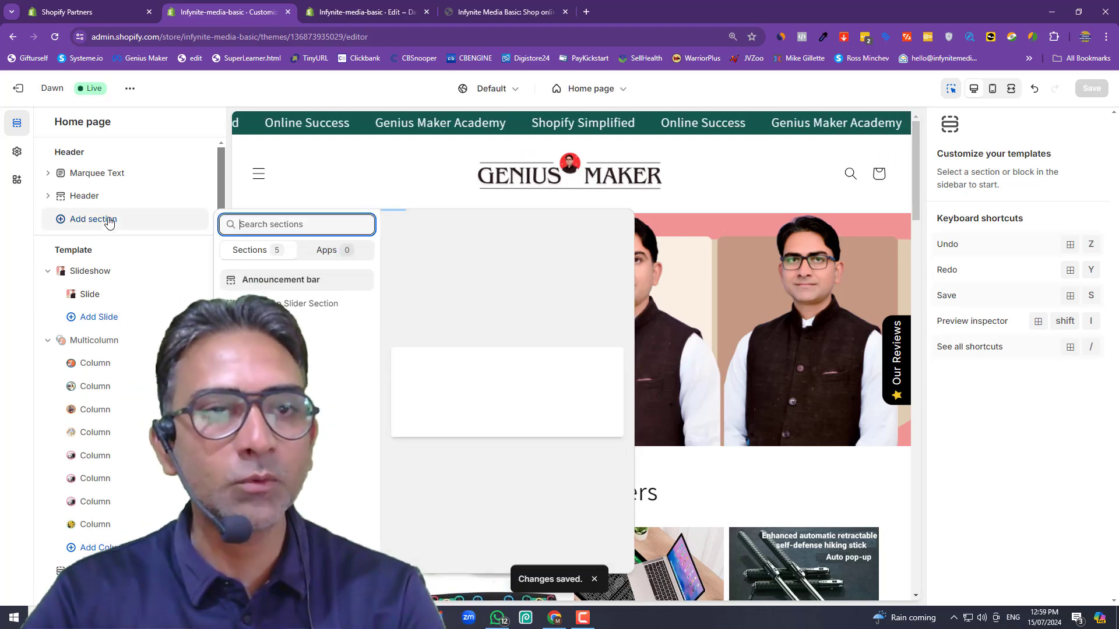
pyautogui.click(297, 304)
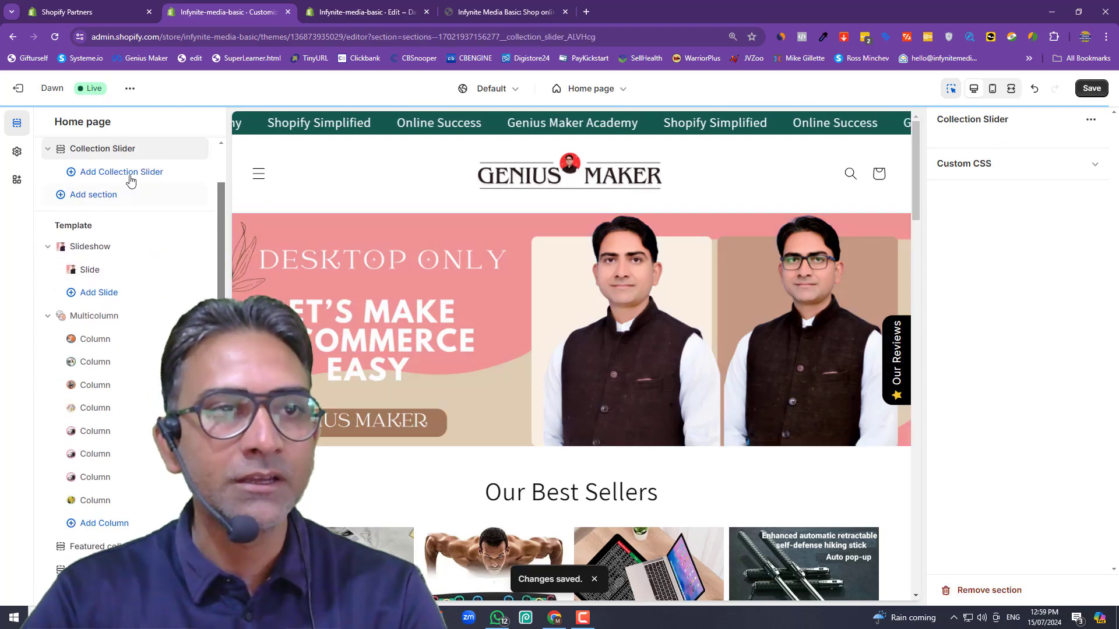
pyautogui.click(128, 173)
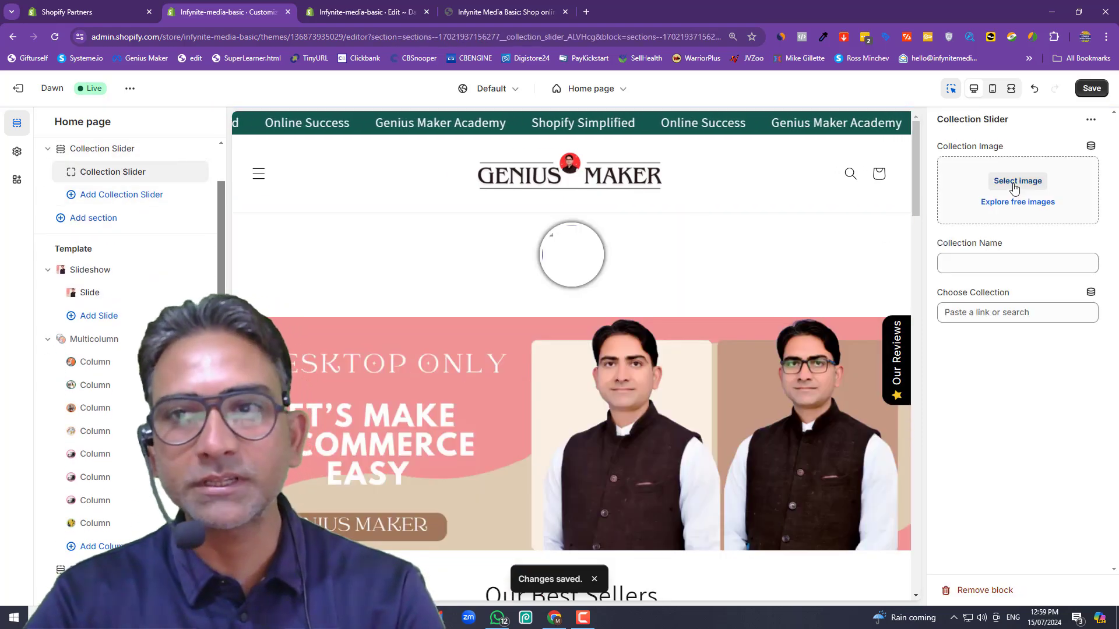
pyautogui.click(1015, 184)
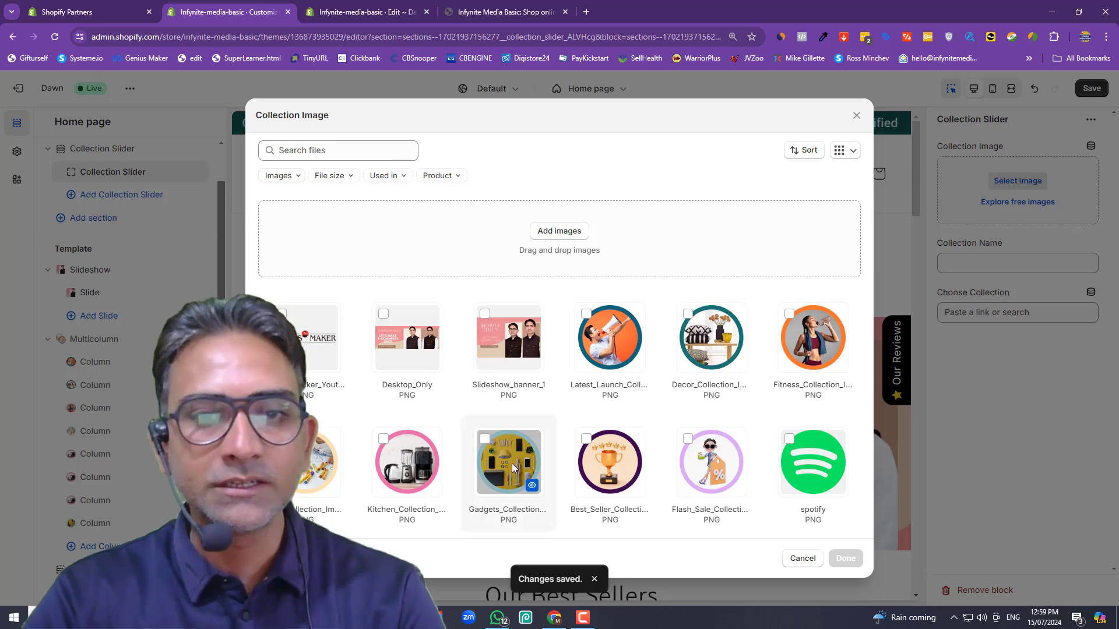
pyautogui.click(611, 340)
pyautogui.click(846, 558)
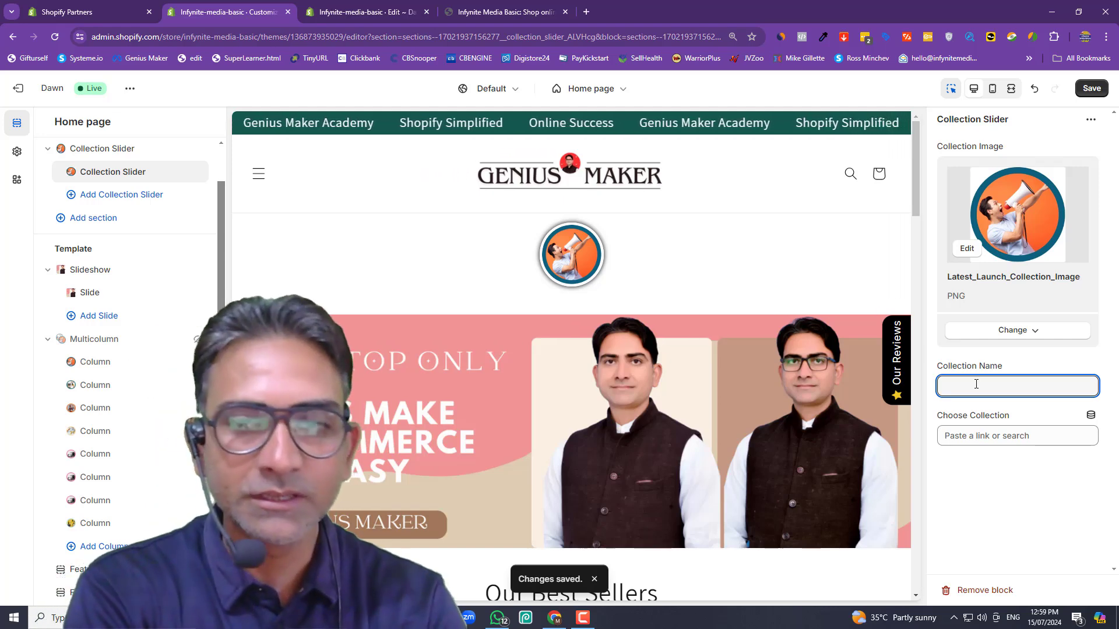
# Step: Name the first collection block New and link it to the New Arrival collection
pyautogui.write('New')
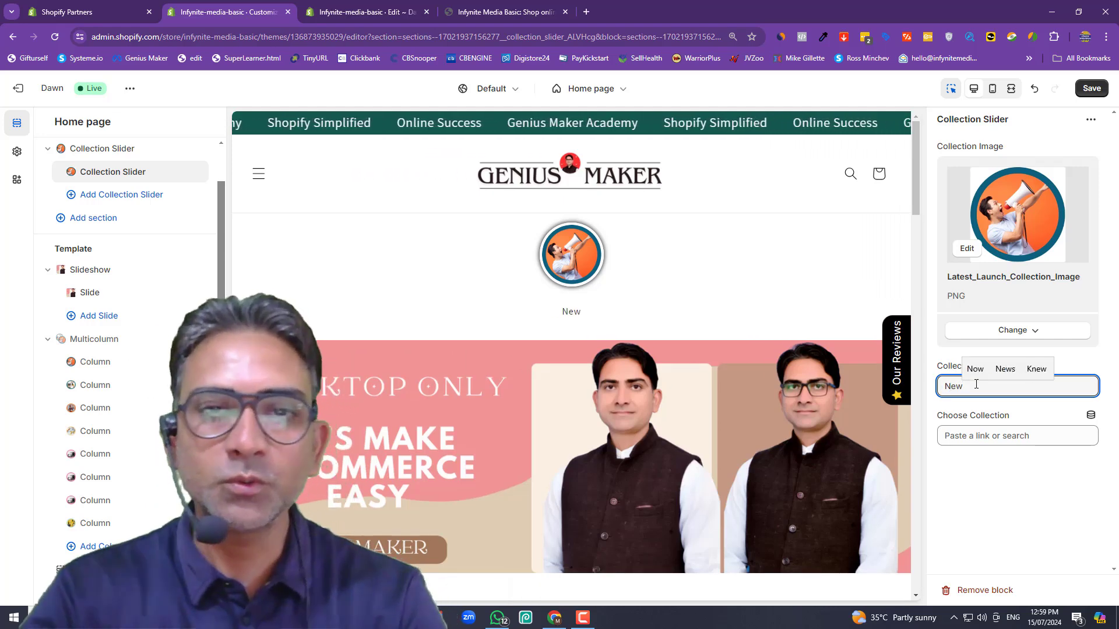
pyautogui.click(998, 434)
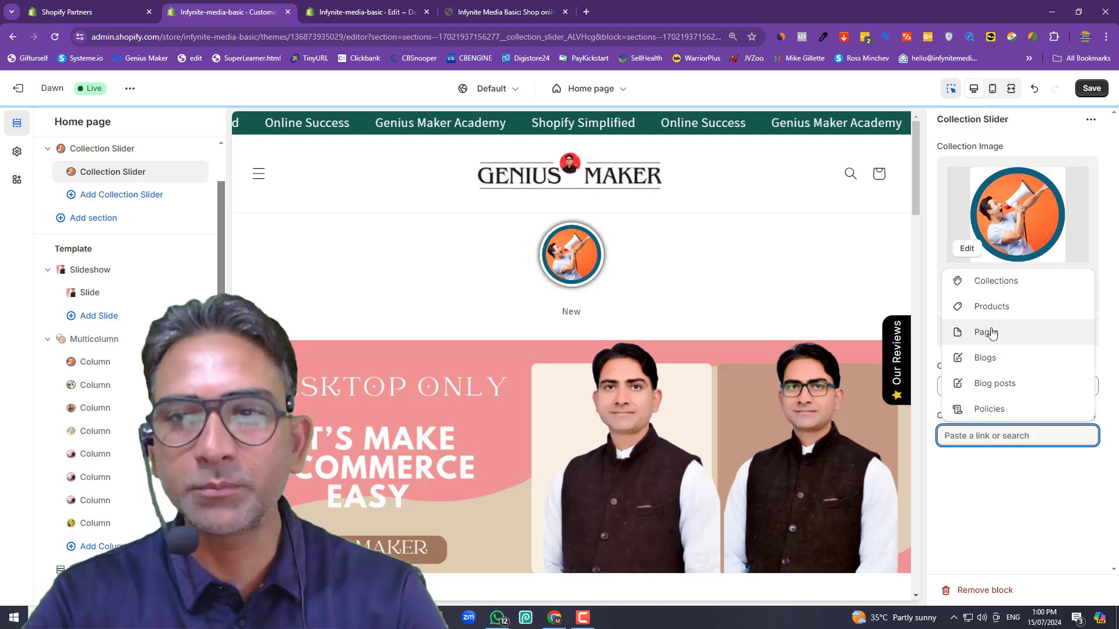
pyautogui.click(997, 281)
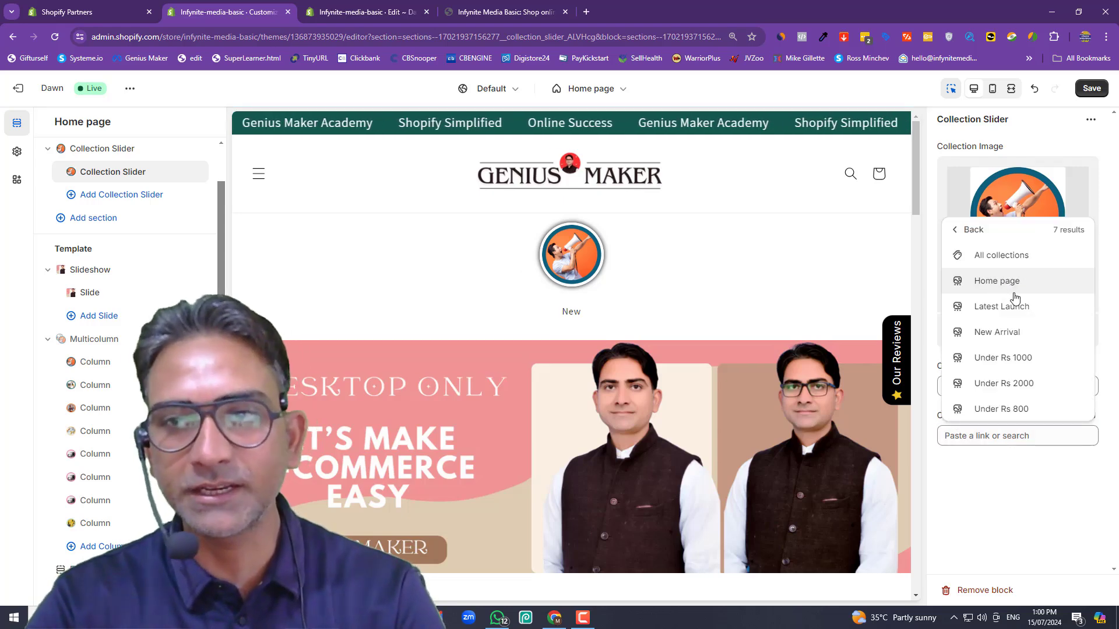
pyautogui.click(1005, 335)
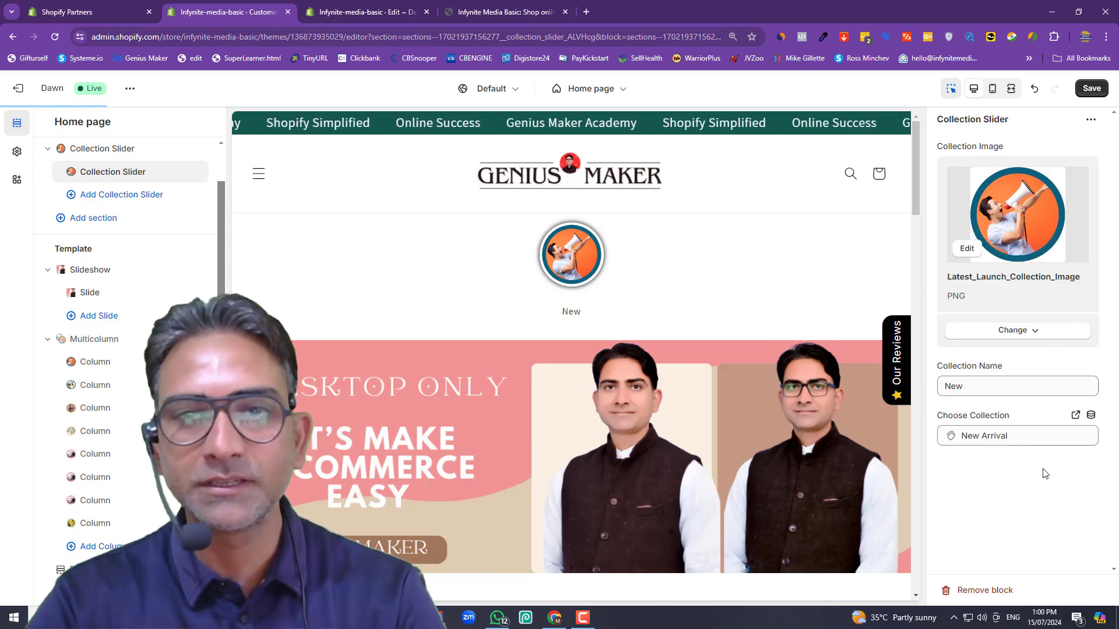
pyautogui.click(109, 318)
pyautogui.click(1033, 184)
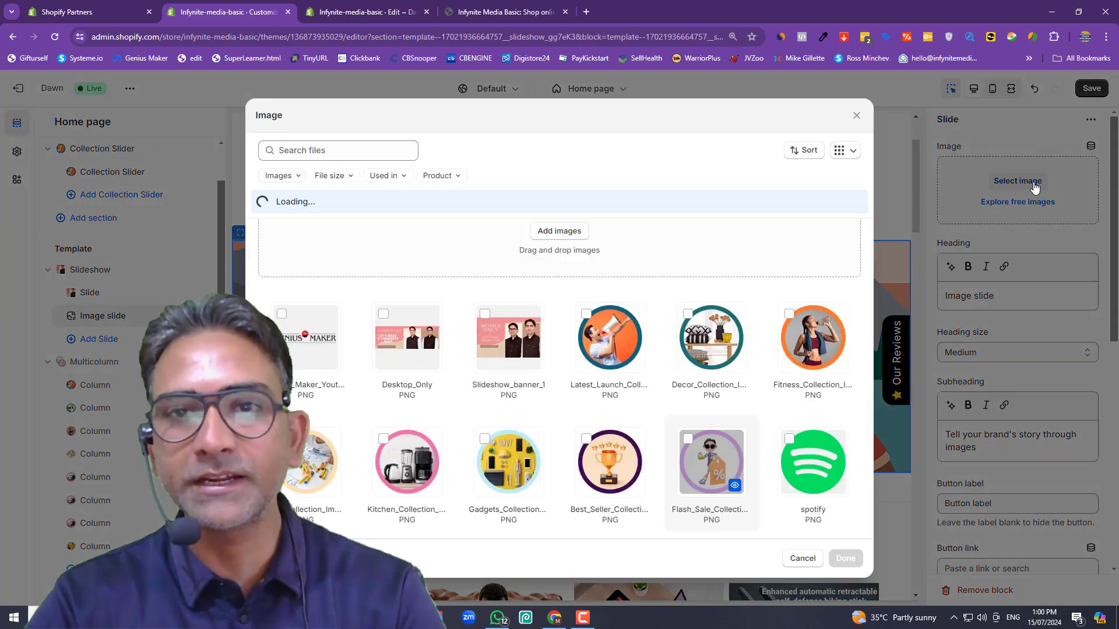
pyautogui.click(709, 345)
pyautogui.click(845, 563)
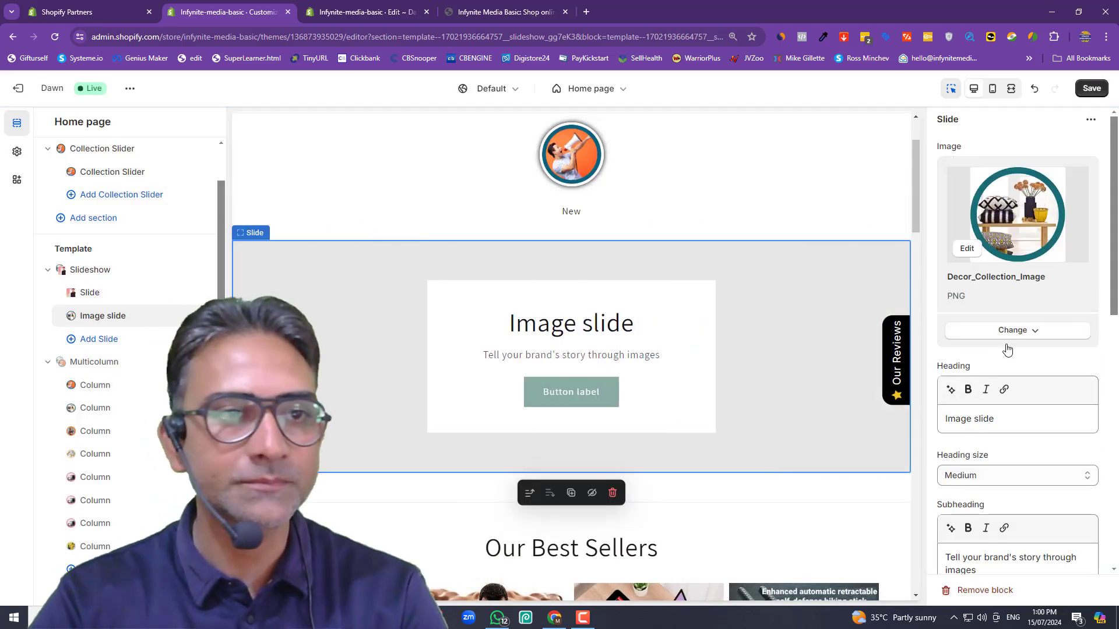
pyautogui.click(181, 316)
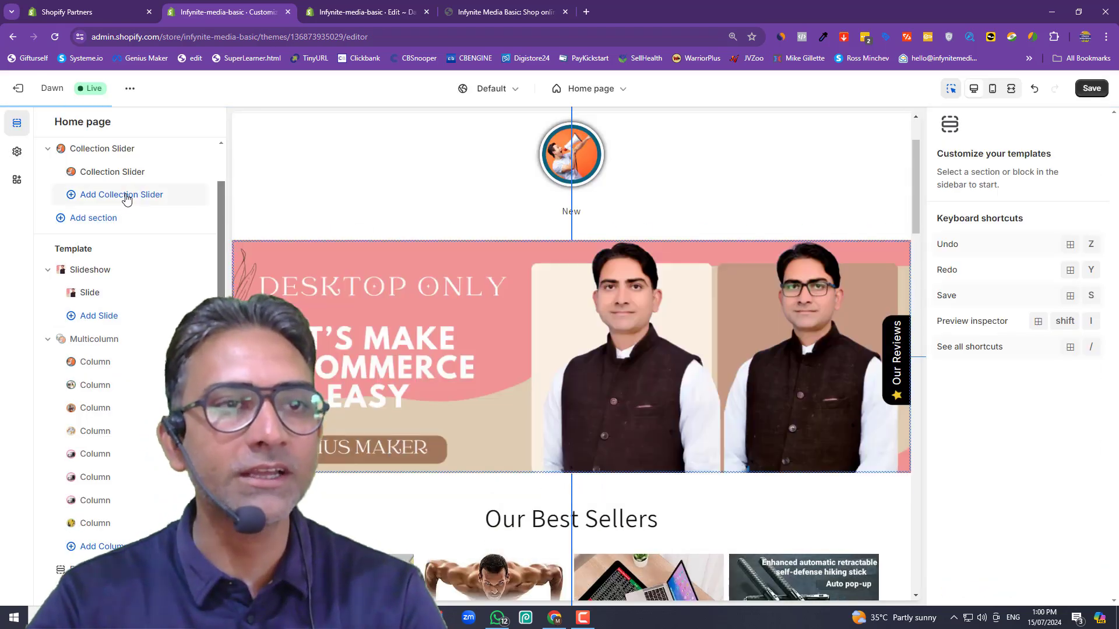
# Step: Add a second collection slider block and set its image to Decor_Collection_Image
pyautogui.click(125, 196)
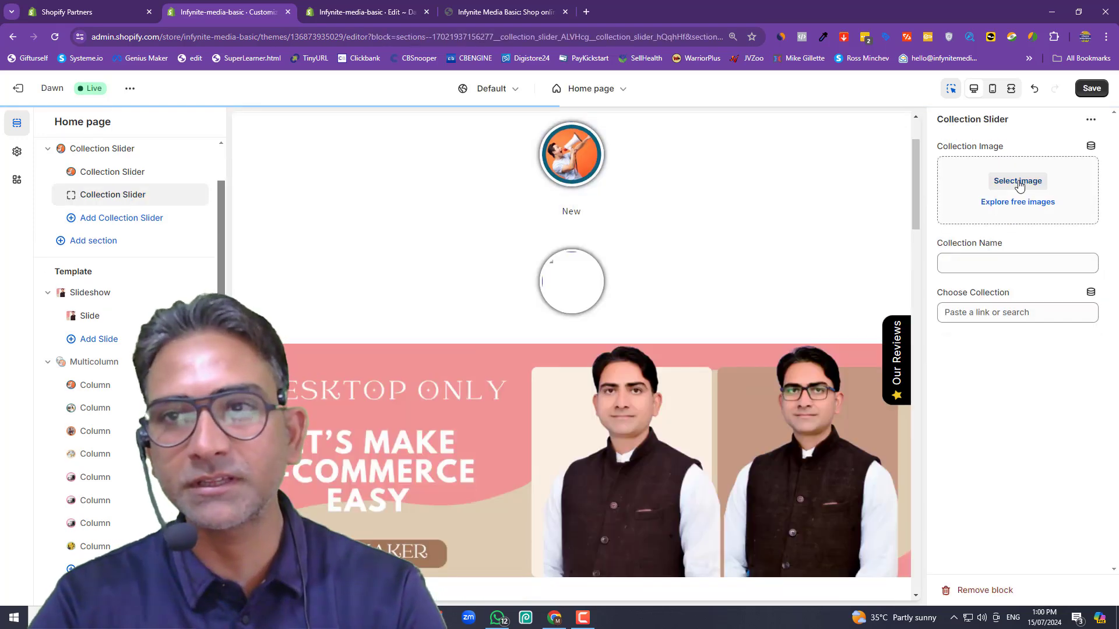
pyautogui.click(1018, 181)
pyautogui.click(728, 332)
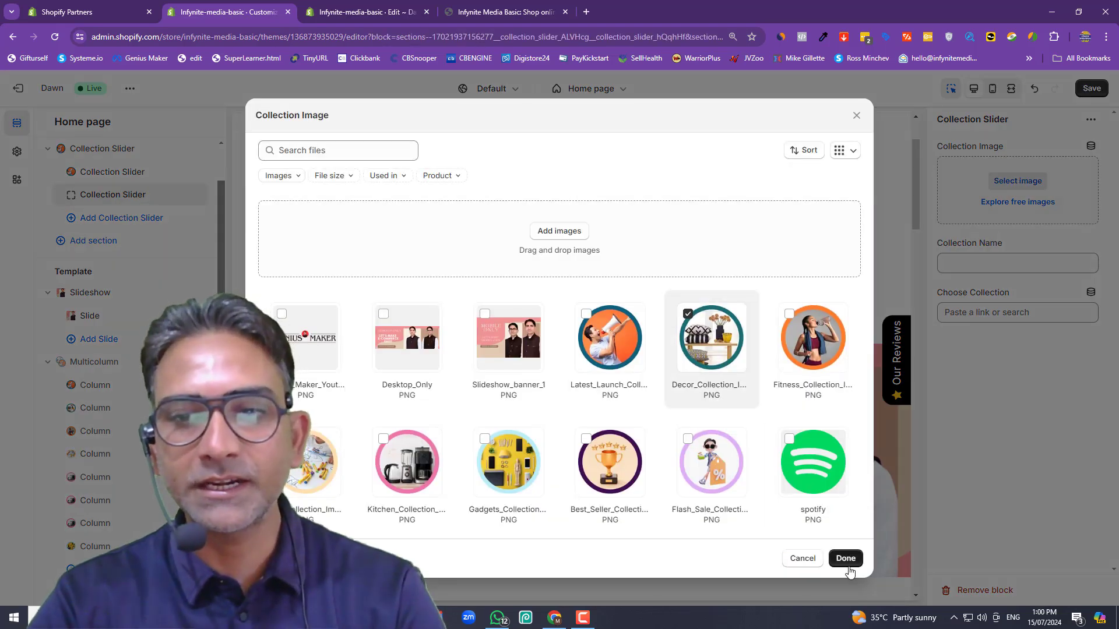
pyautogui.click(845, 559)
# Step: Name the second collection block Decor and link it to the Latest Launch collection
pyautogui.click(983, 261)
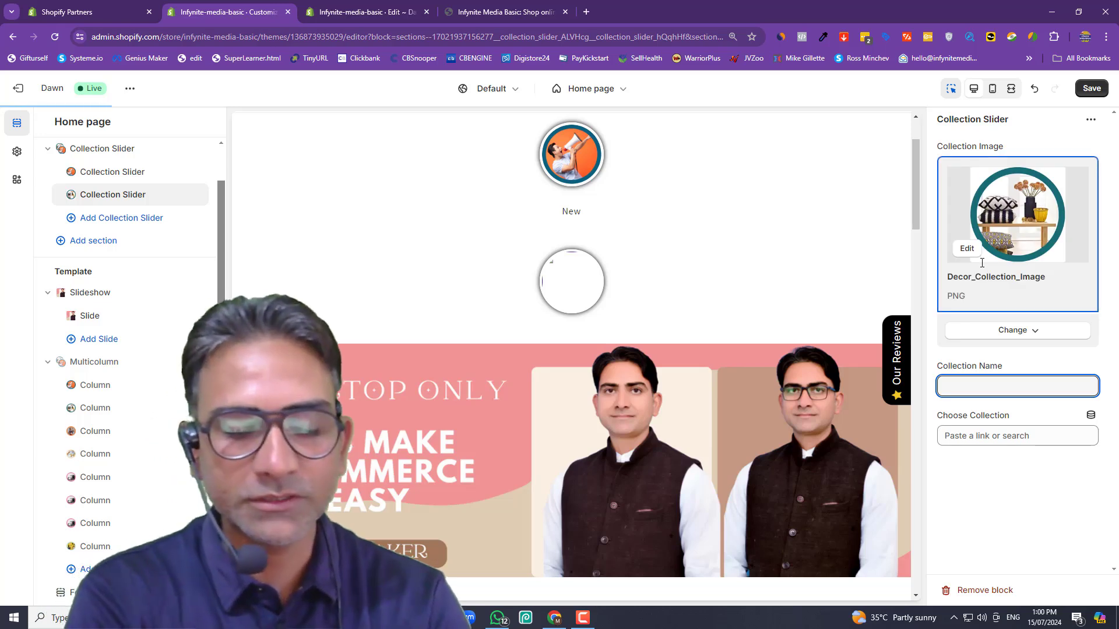
pyautogui.write('Dec')
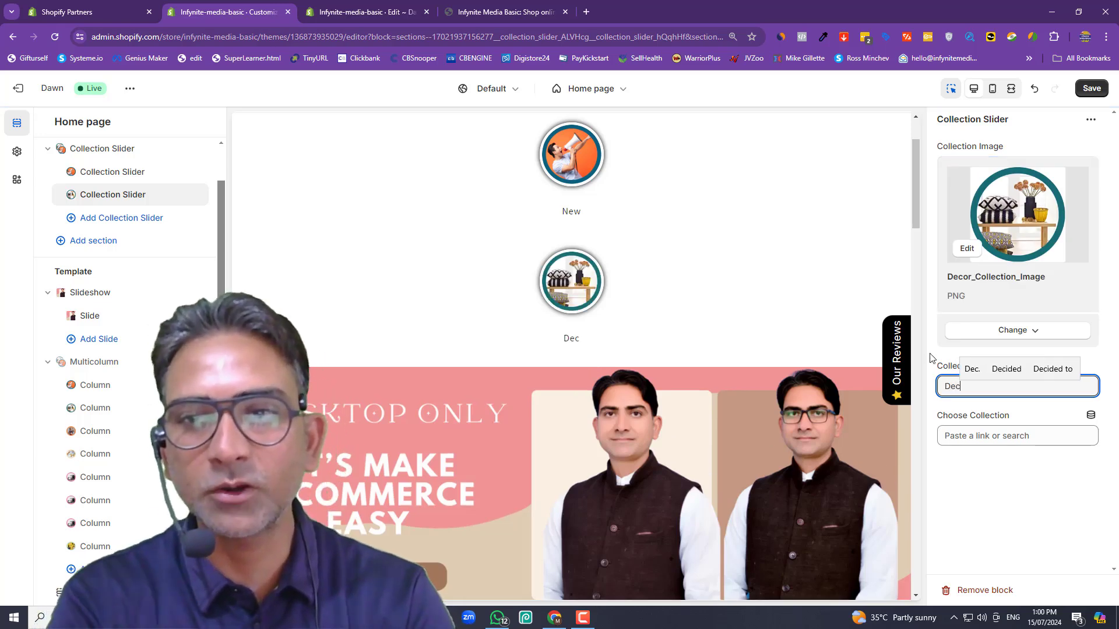
pyautogui.write('or')
pyautogui.click(973, 432)
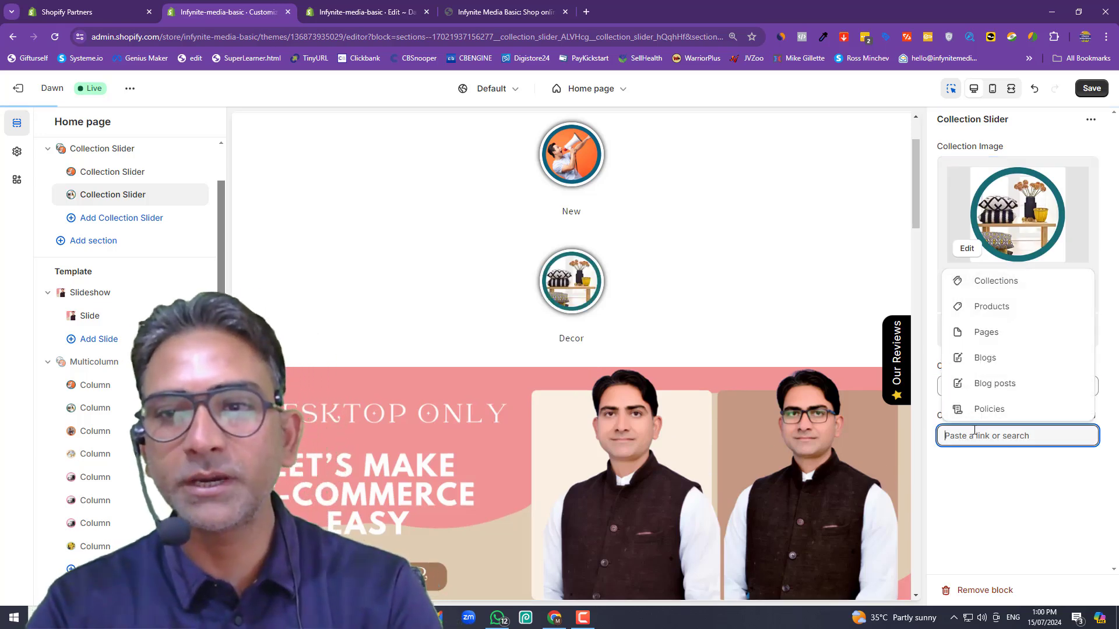
pyautogui.click(1013, 283)
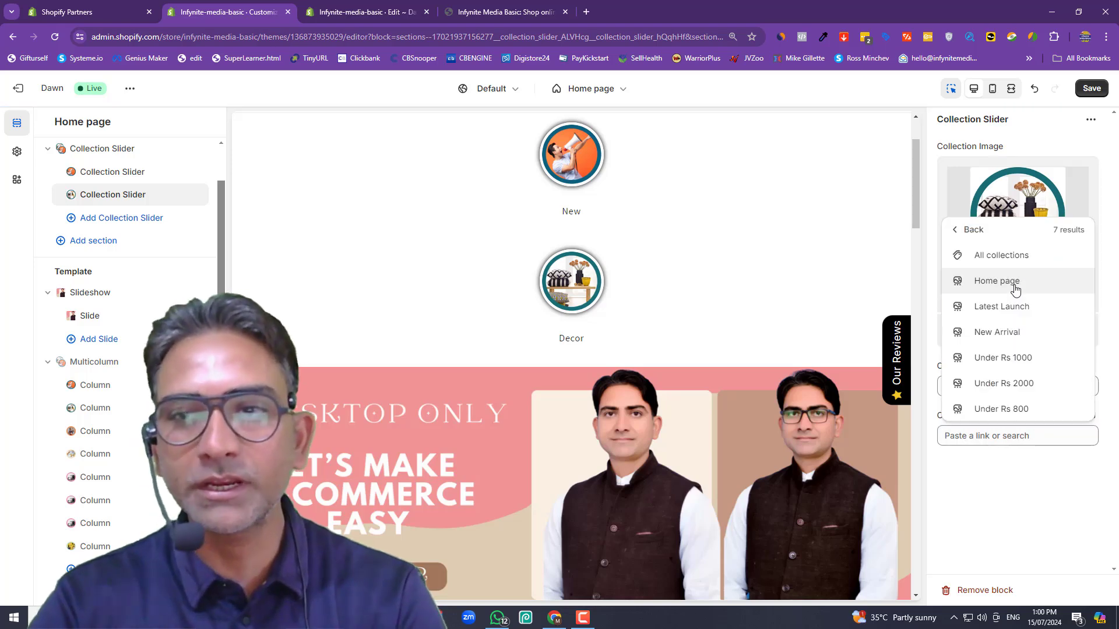
pyautogui.click(1030, 311)
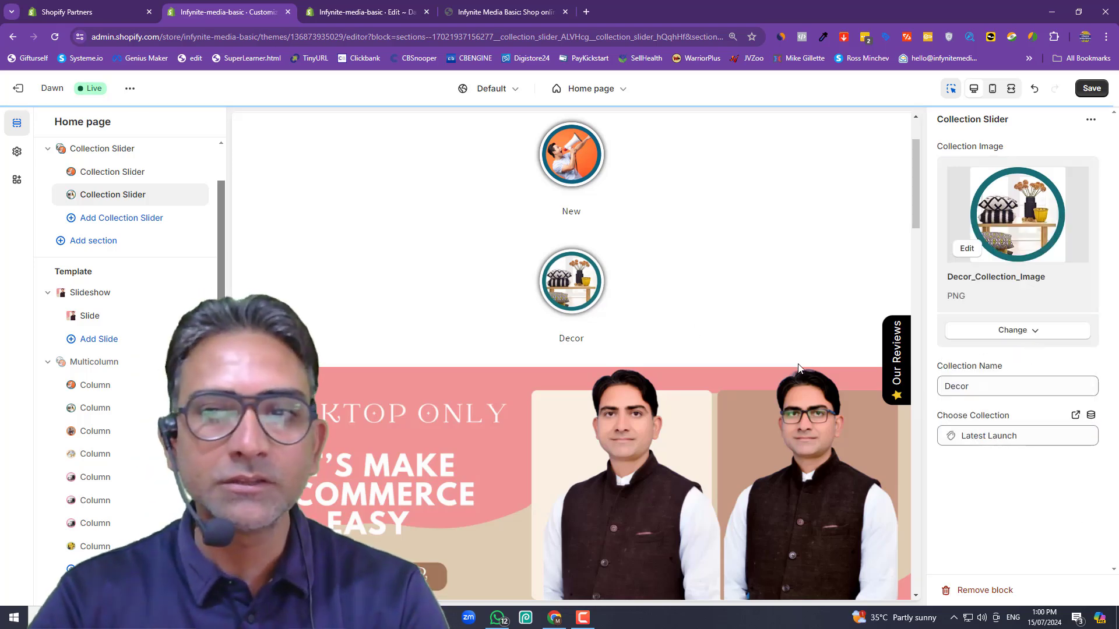
# Step: Add a third collection slider block and set its image to Fitness_Collection_Image
pyautogui.click(123, 218)
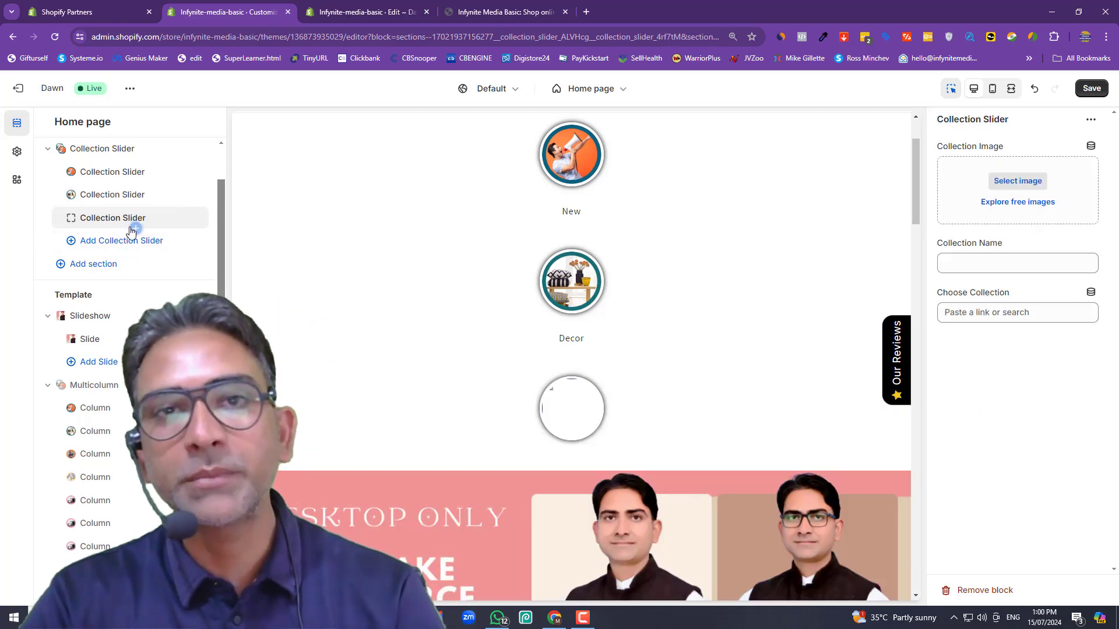
pyautogui.click(1022, 181)
pyautogui.click(811, 336)
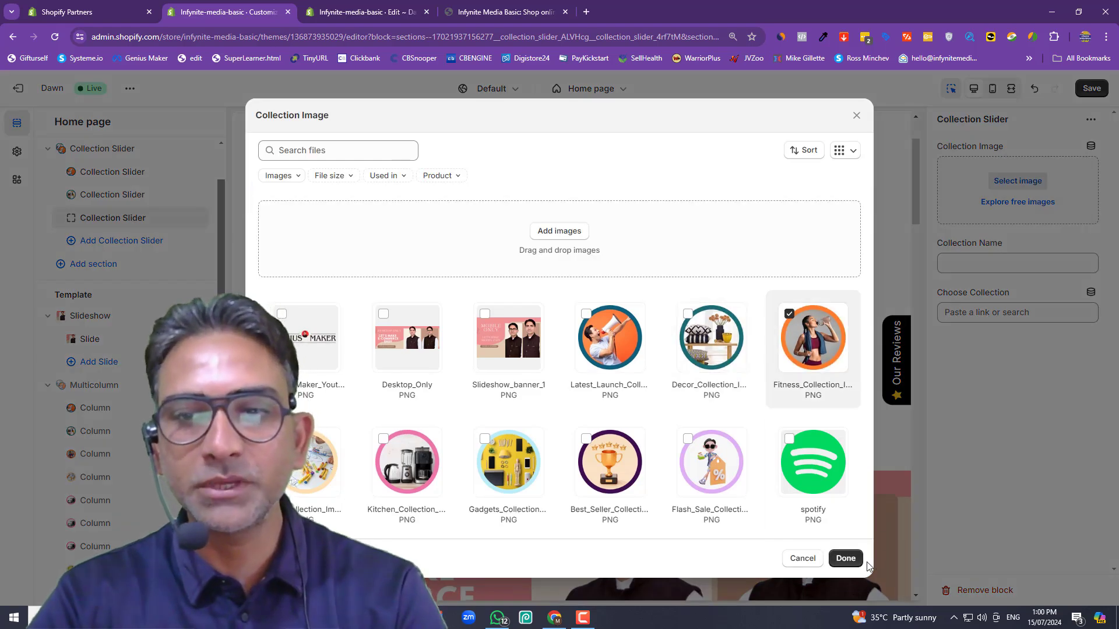
pyautogui.click(846, 559)
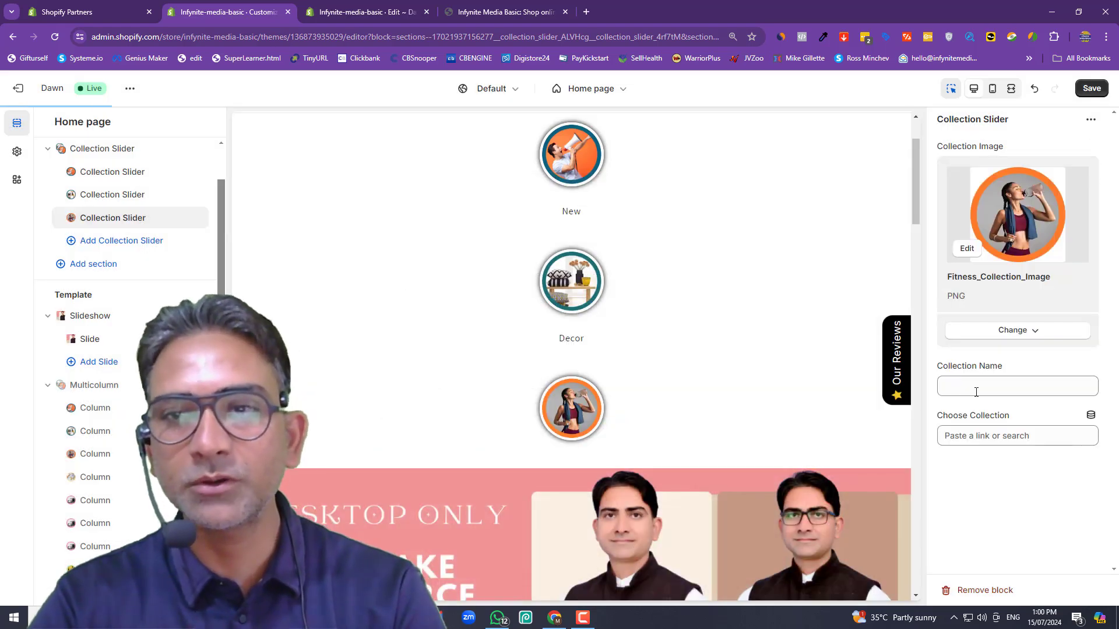
# Step: Name the third collection block Fitness, link it to the Under Rs 2000 collection, and save the theme
pyautogui.click(973, 384)
pyautogui.write('Fitne')
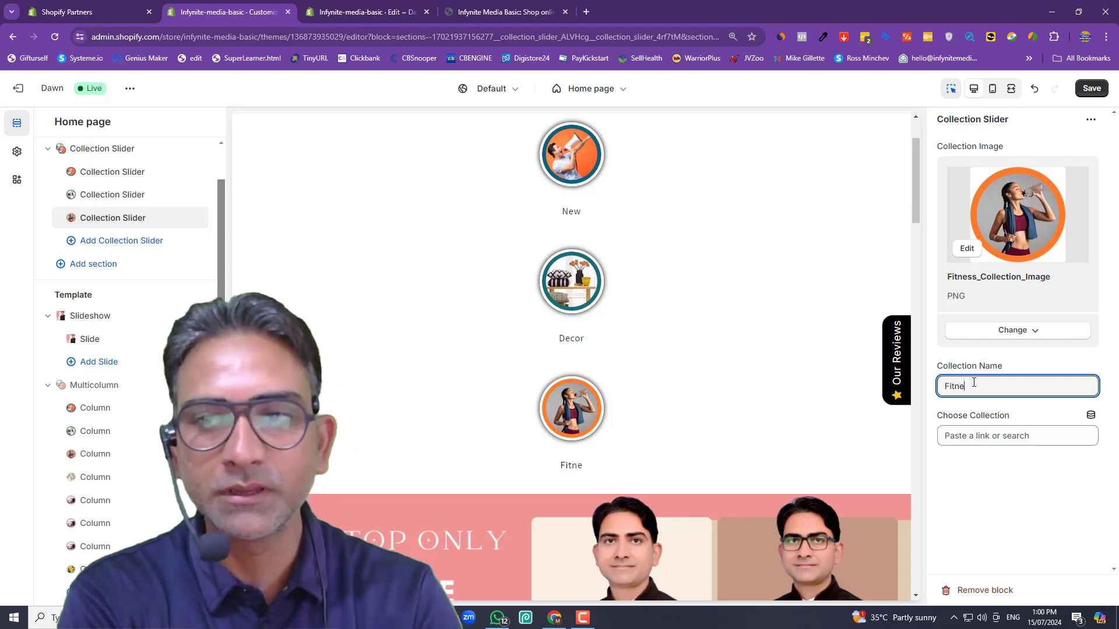
pyautogui.write('ss')
pyautogui.click(984, 437)
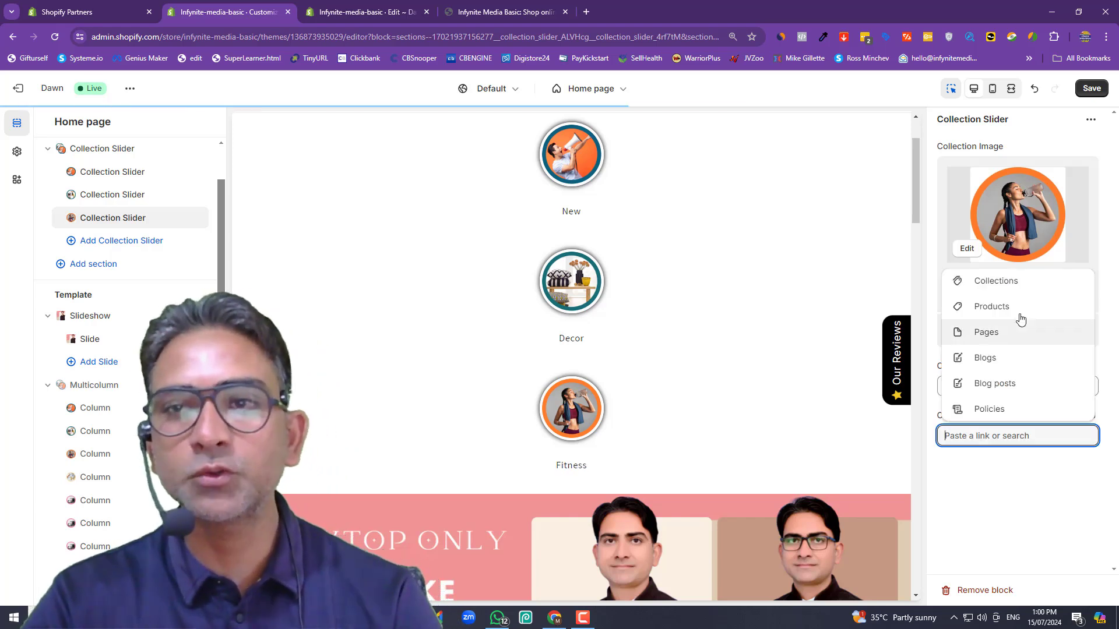
pyautogui.click(1005, 282)
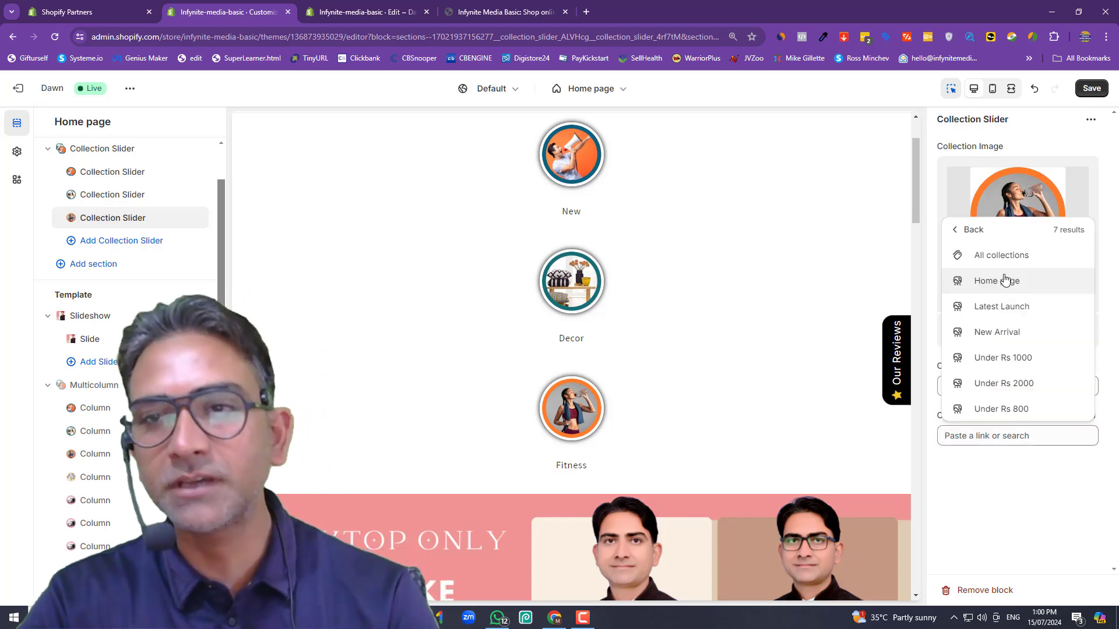
pyautogui.click(1000, 382)
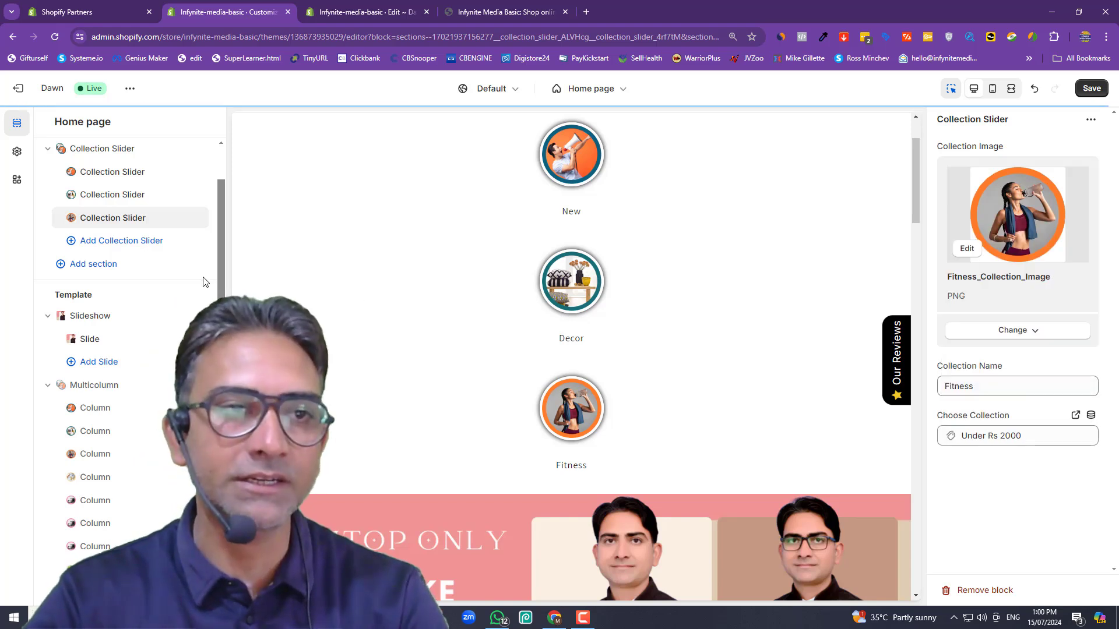
pyautogui.hotkey('ctrl', 's')
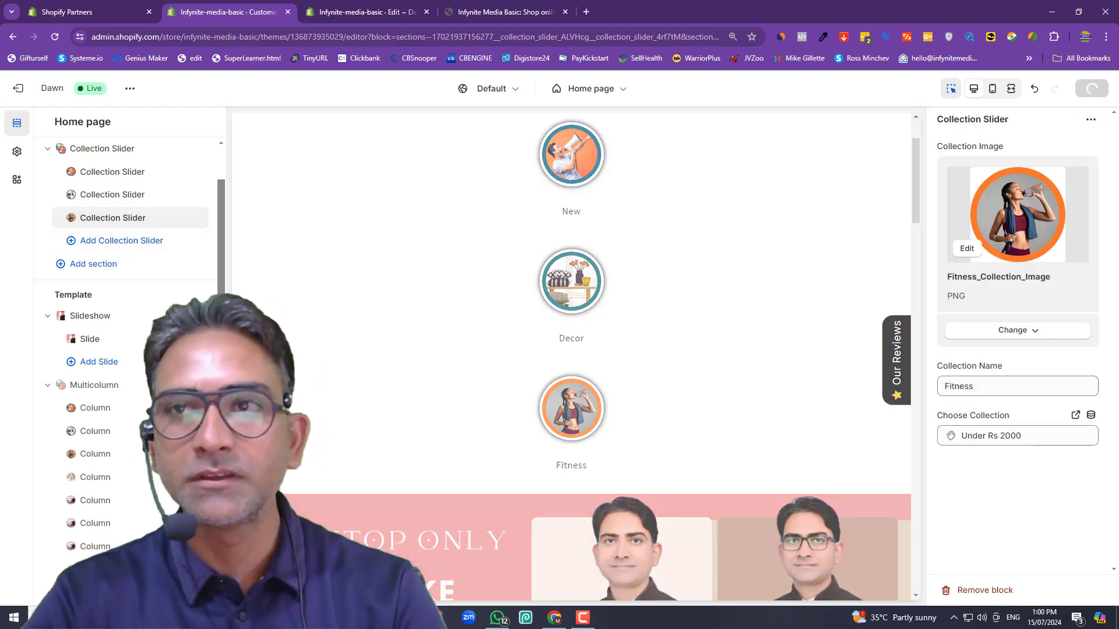
# Step: Add a fourth collection slider block and set its image to Kids_Collection_Image
pyautogui.click(102, 247)
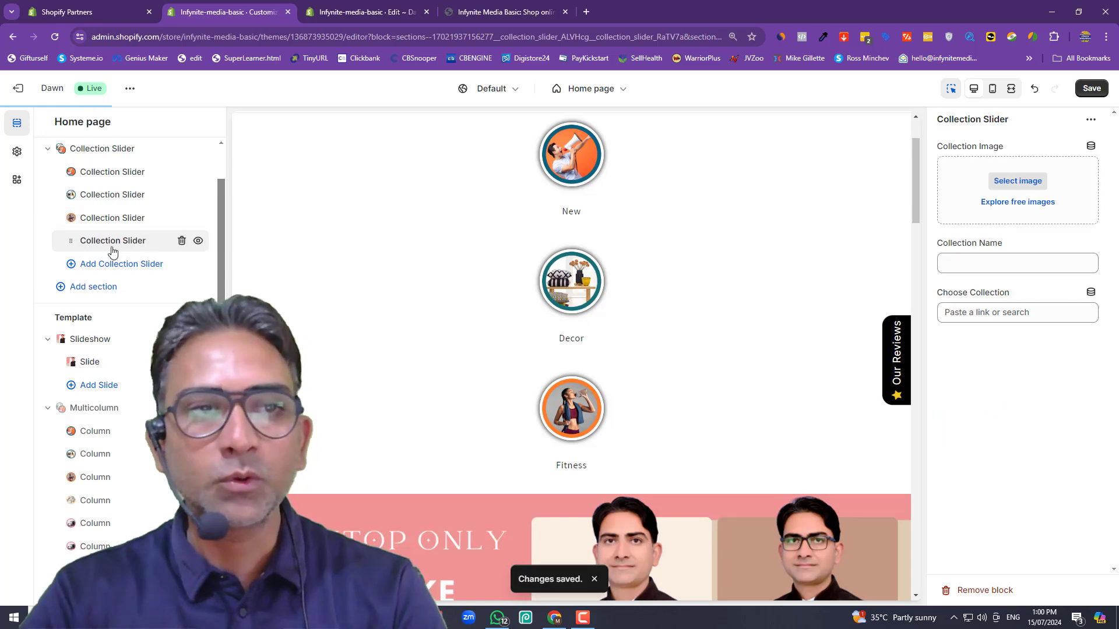
pyautogui.click(1018, 181)
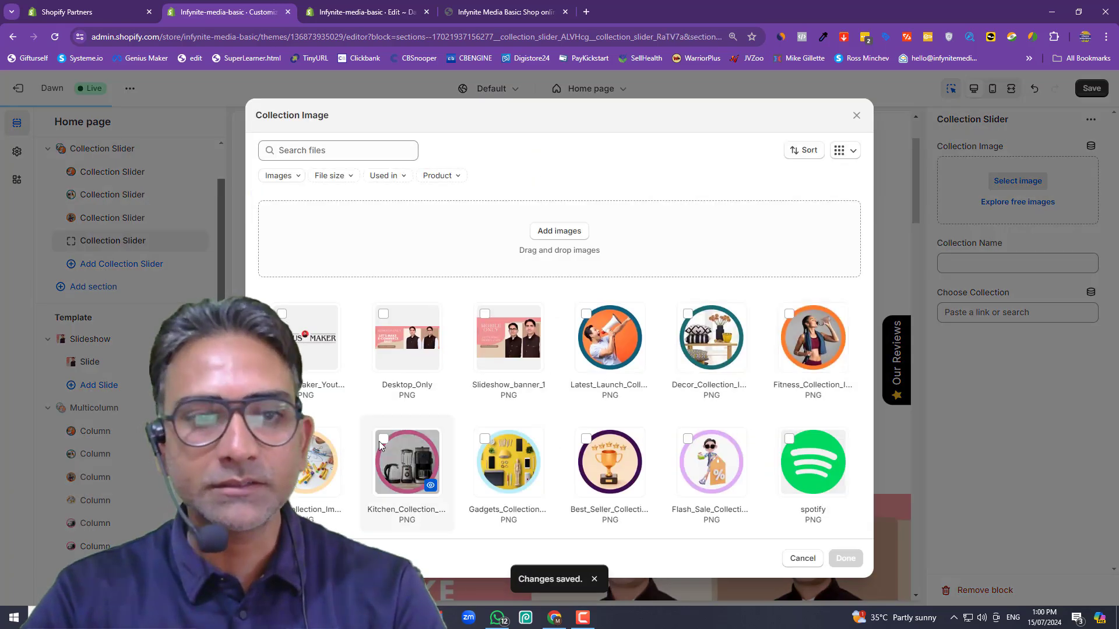
pyautogui.click(844, 558)
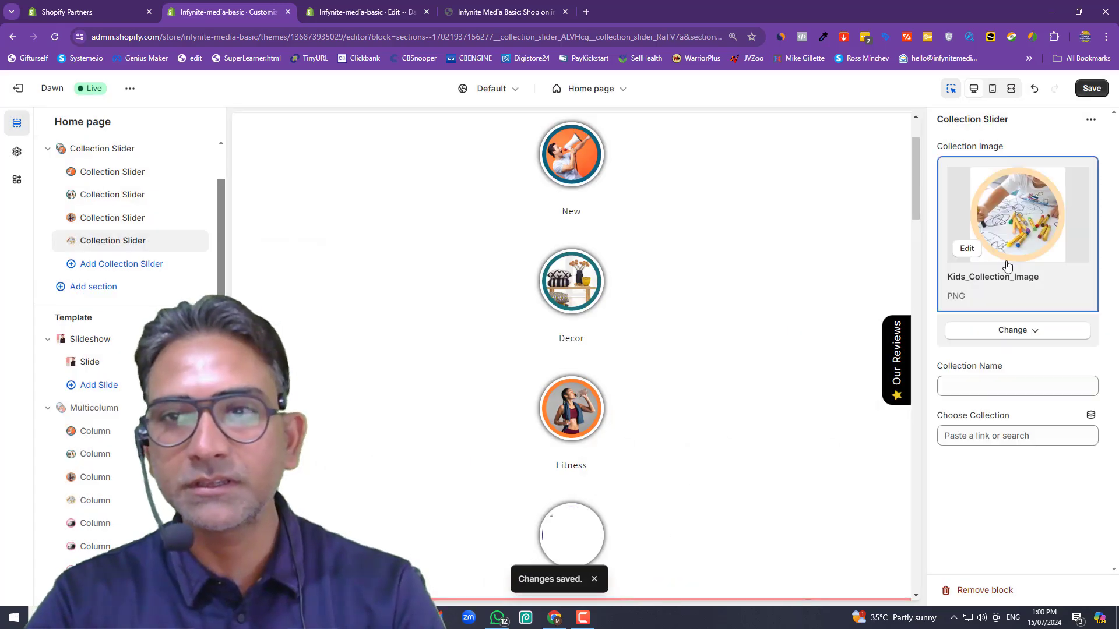
pyautogui.click(1017, 245)
# Step: Name the fourth collection block Kids and link it to the Under Rs 800 collection
pyautogui.click(1002, 383)
pyautogui.click(995, 382)
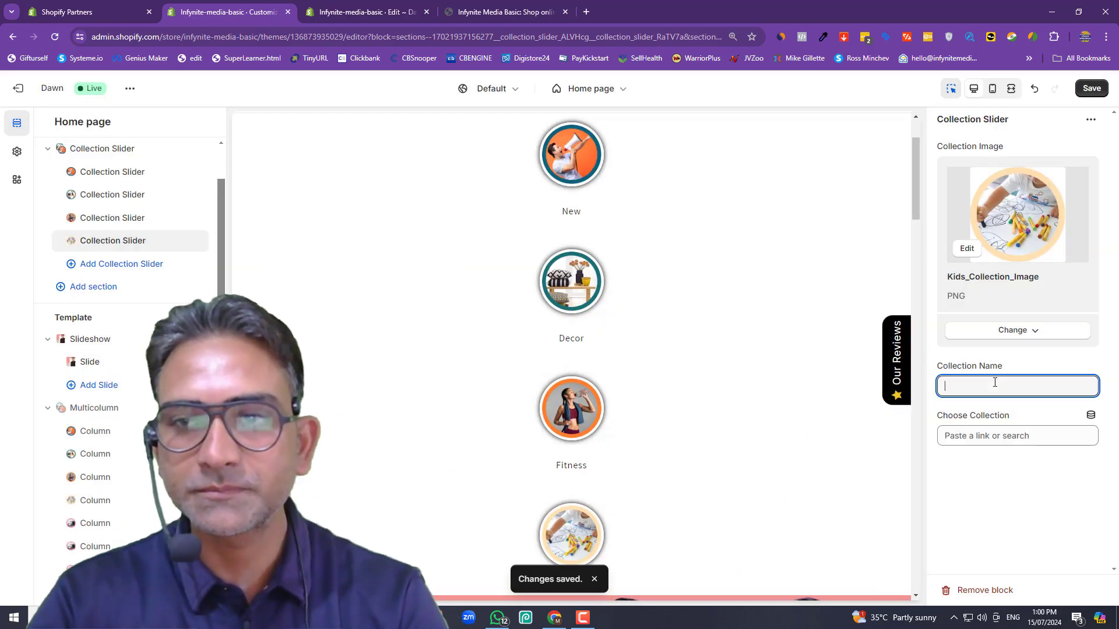
pyautogui.write('Kids')
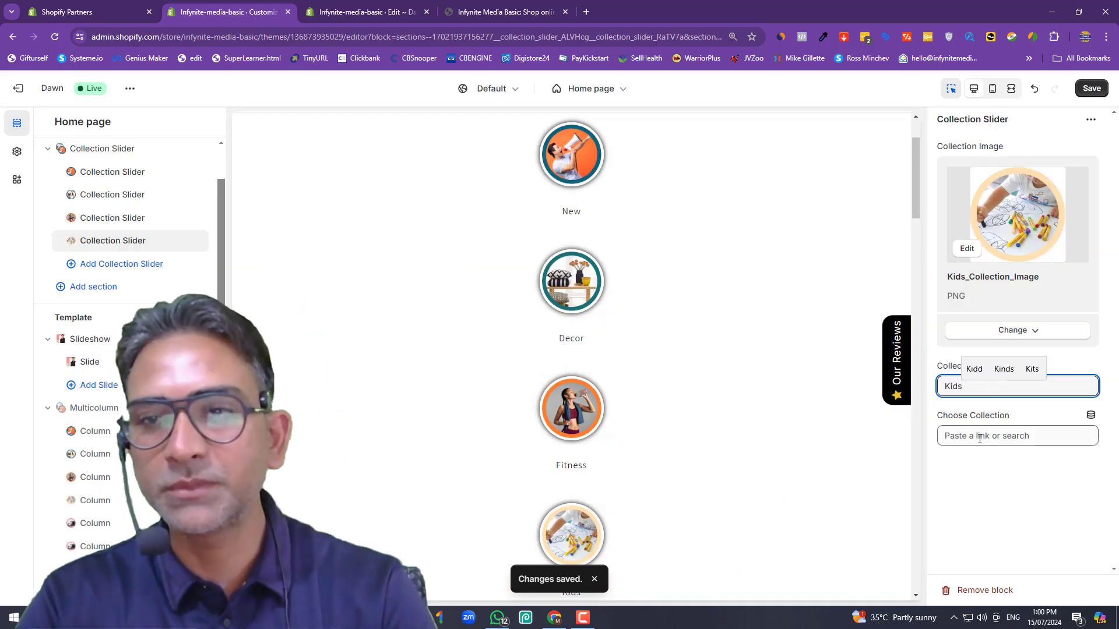
pyautogui.click(979, 438)
pyautogui.click(1019, 282)
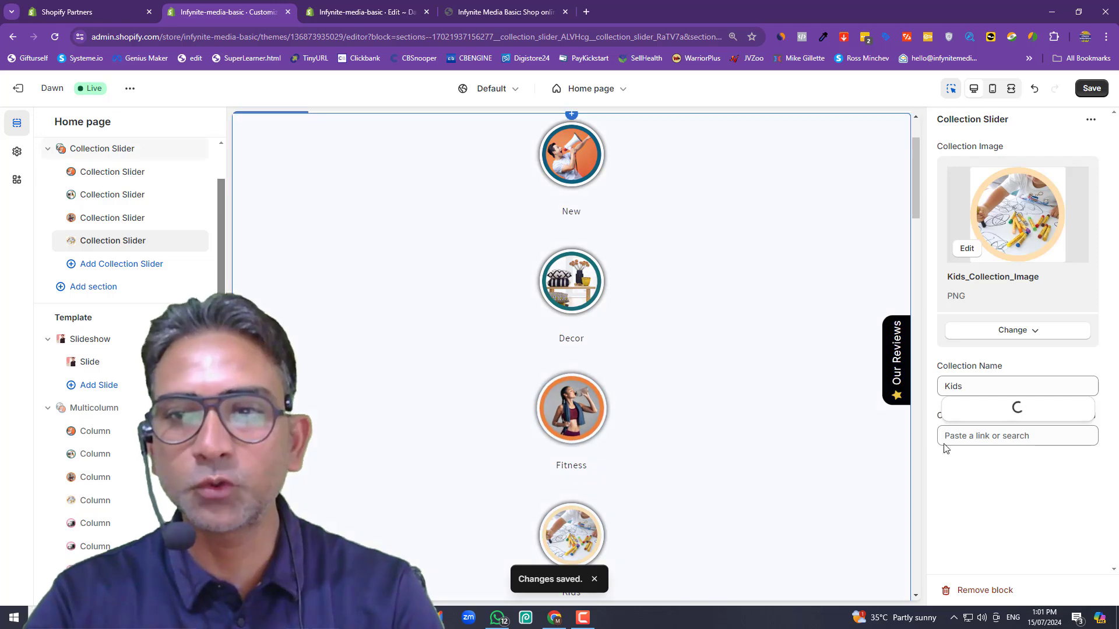
pyautogui.click(999, 406)
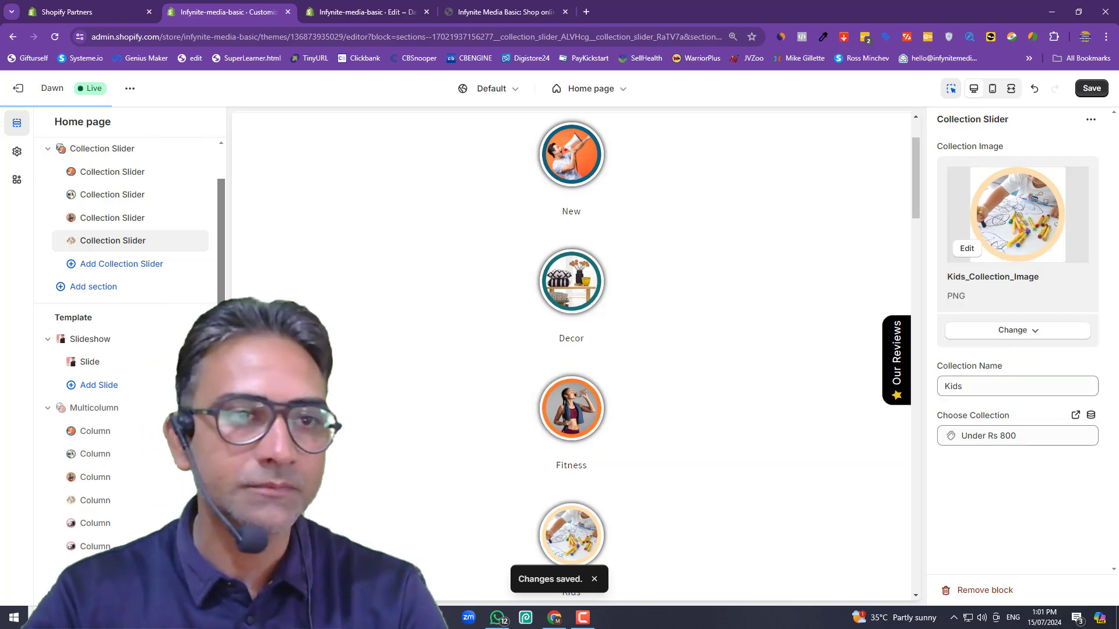
# Step: Add a fifth collection slider block and set its image to Gadgets_Collection_Image
pyautogui.click(131, 265)
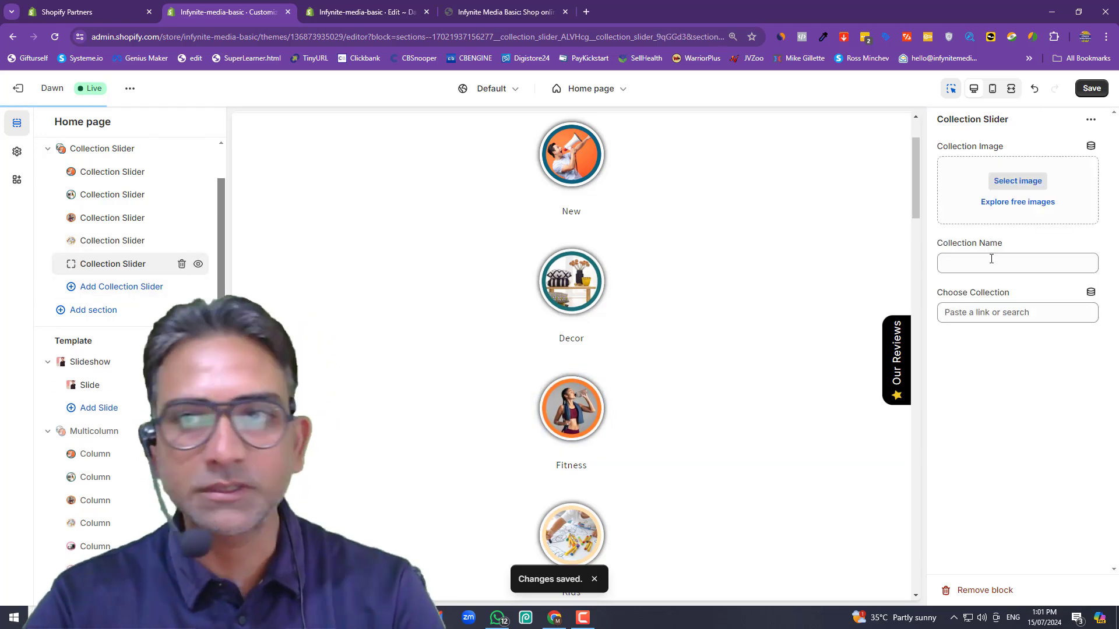
pyautogui.click(1015, 181)
pyautogui.click(502, 461)
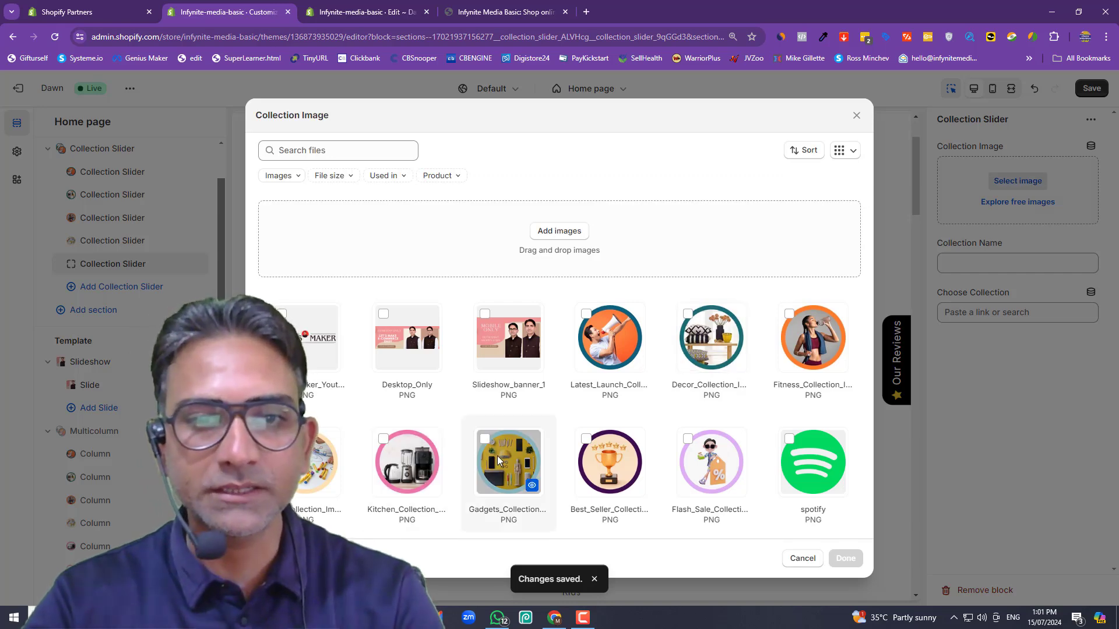
pyautogui.click(854, 564)
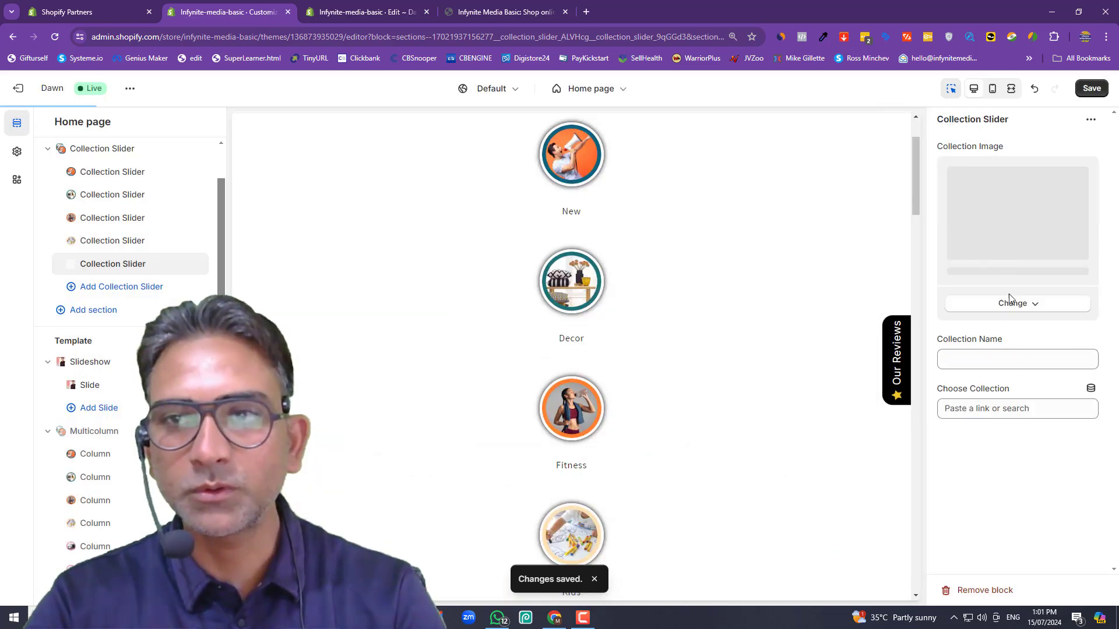
# Step: Name the fifth collection block Gadgets and link it to the Under Rs 1000 collection
pyautogui.click(981, 366)
pyautogui.write('Gadget')
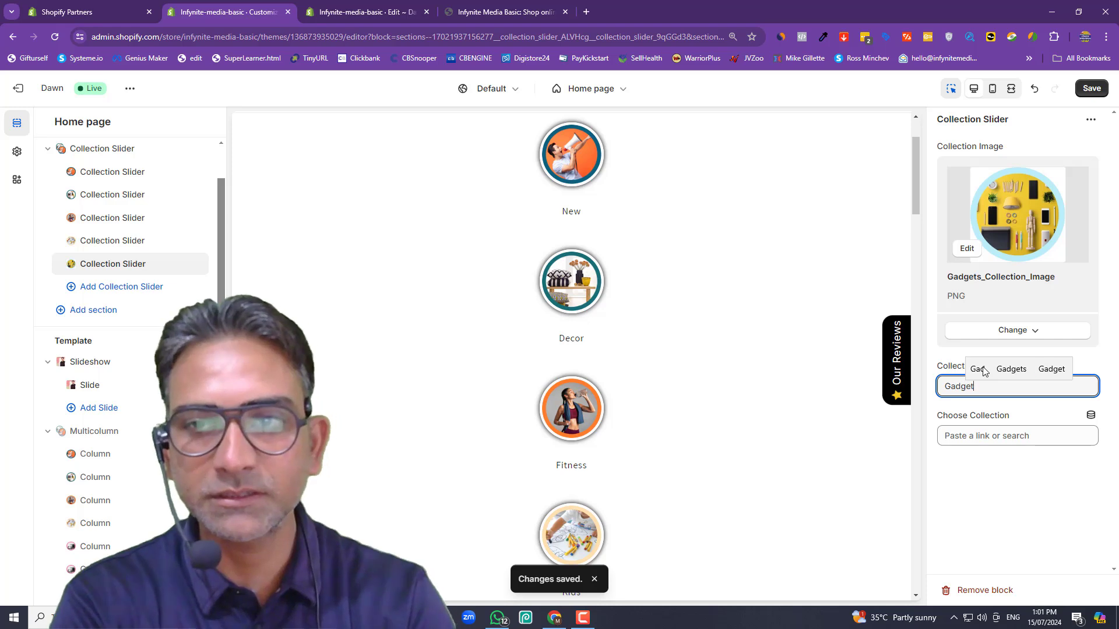
pyautogui.write('s')
pyautogui.click(1008, 441)
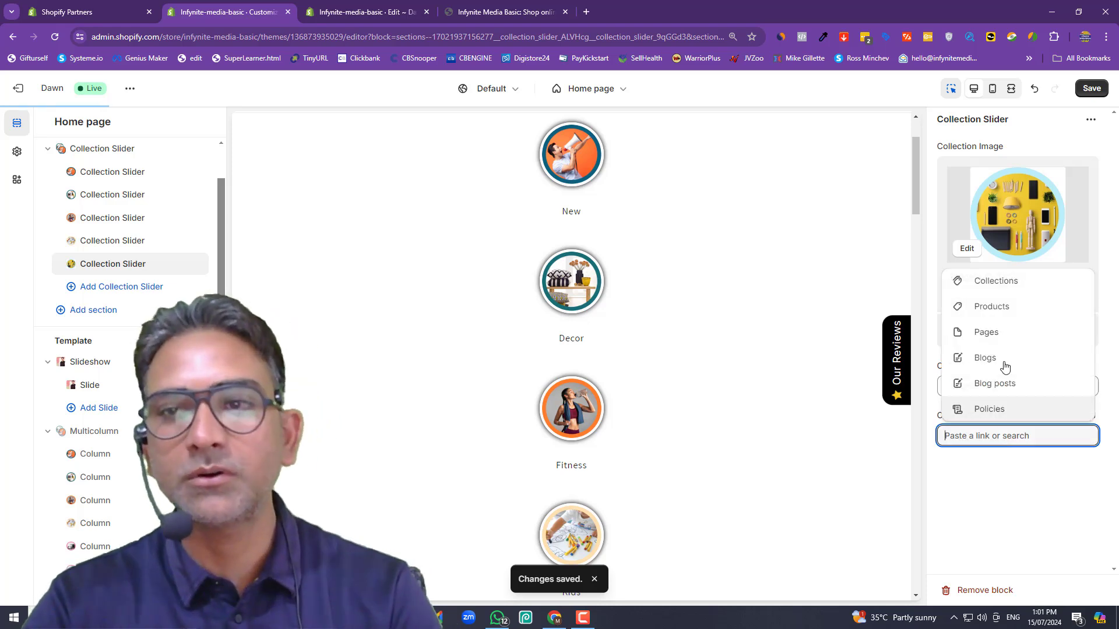
pyautogui.click(1011, 292)
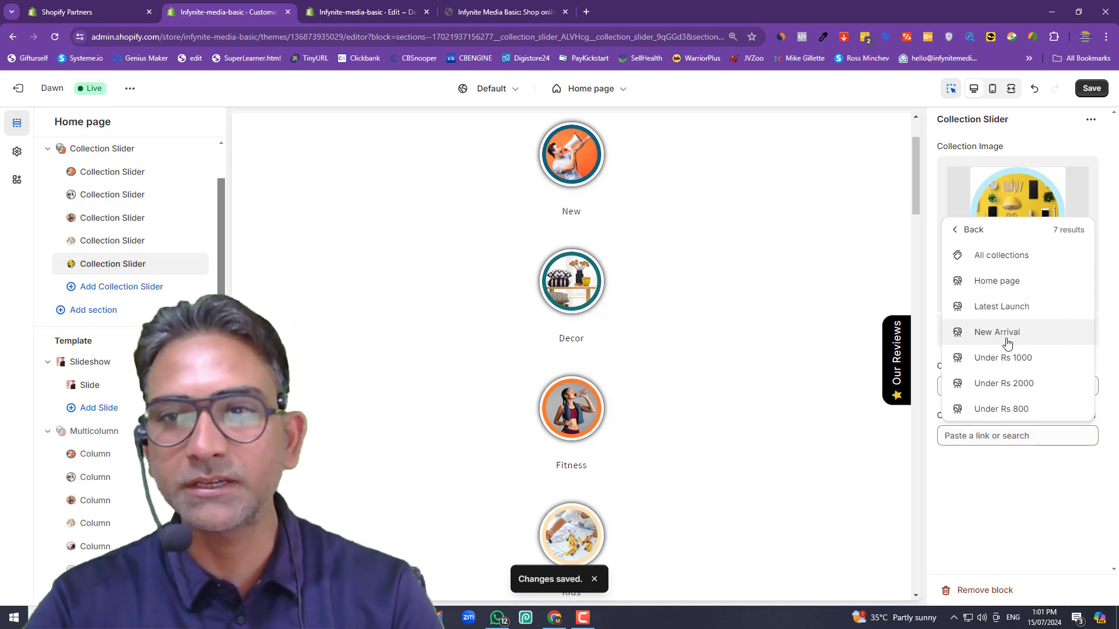
pyautogui.click(1011, 355)
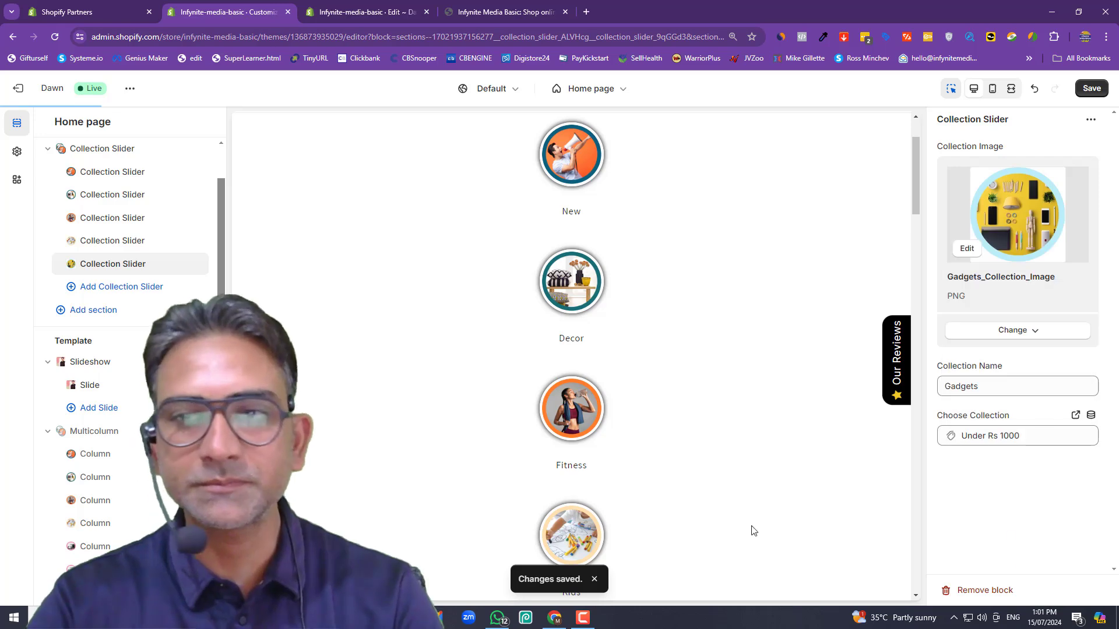
# Step: Add a sixth collection slider block and set its image to Best_Seller_Collection_Image
pyautogui.click(148, 288)
pyautogui.click(1041, 191)
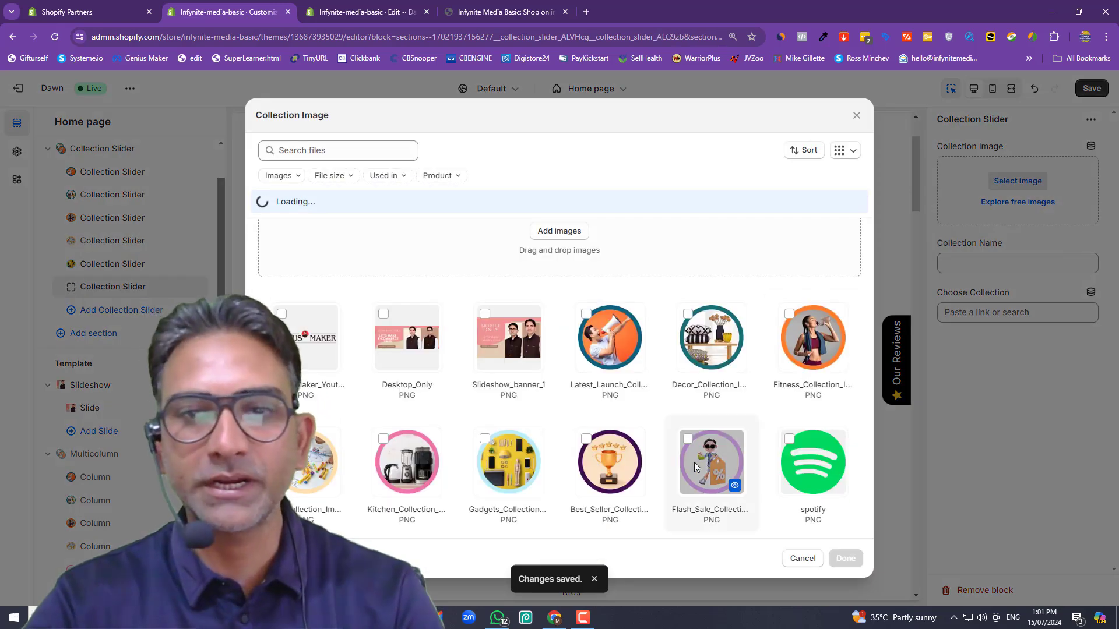
pyautogui.click(625, 453)
pyautogui.click(845, 558)
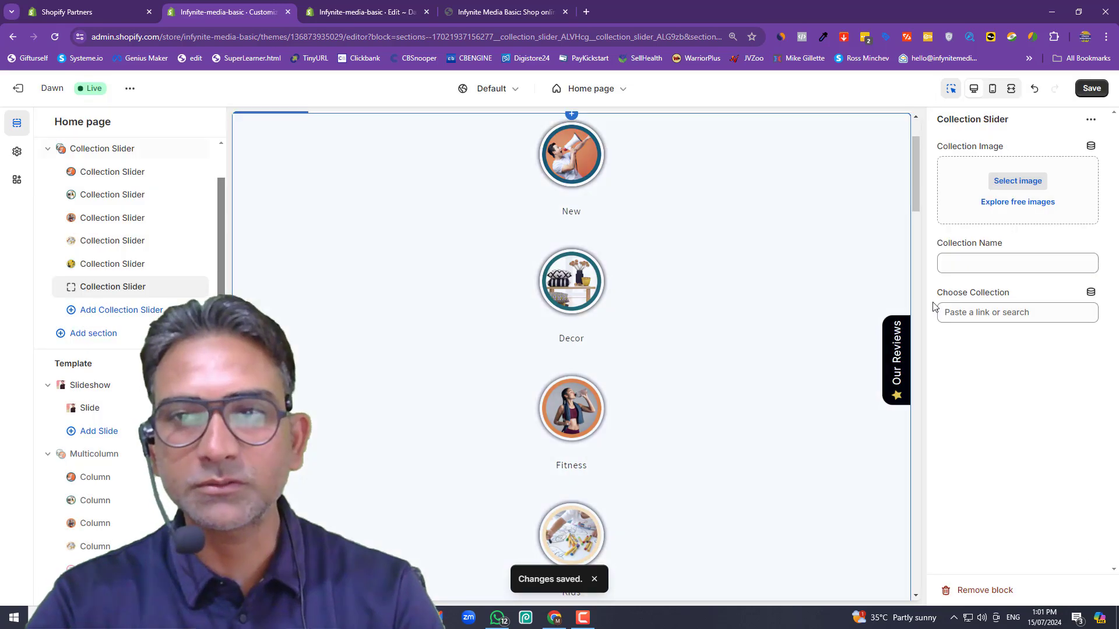
# Step: Name the sixth collection block Best Sellers, link it to the New Arrival collection, and save the theme
pyautogui.click(969, 390)
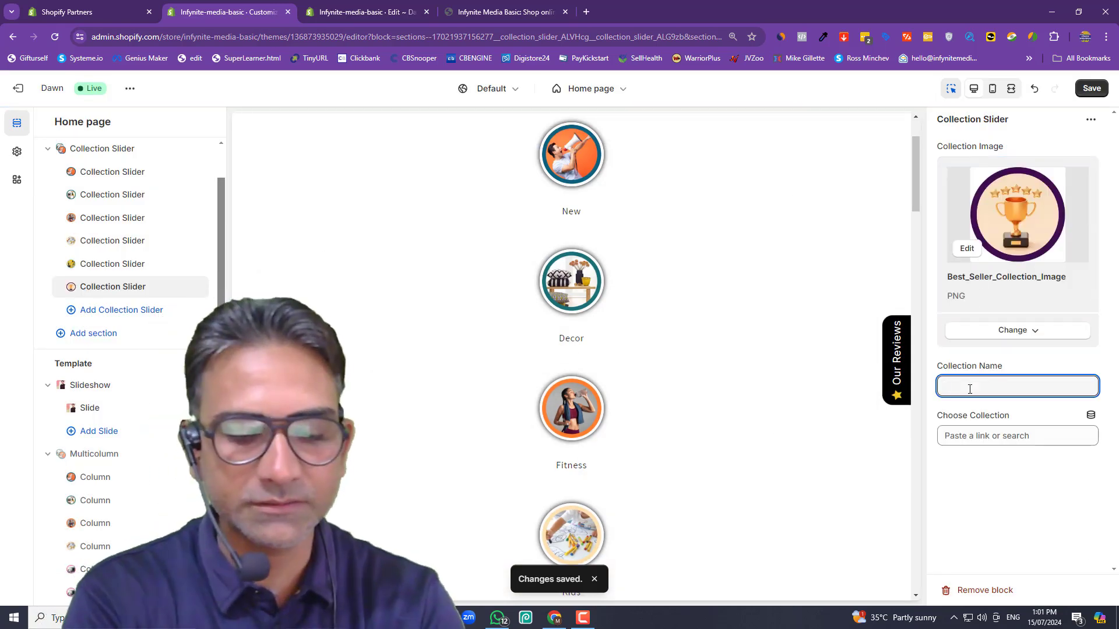
pyautogui.write('Best Sellers')
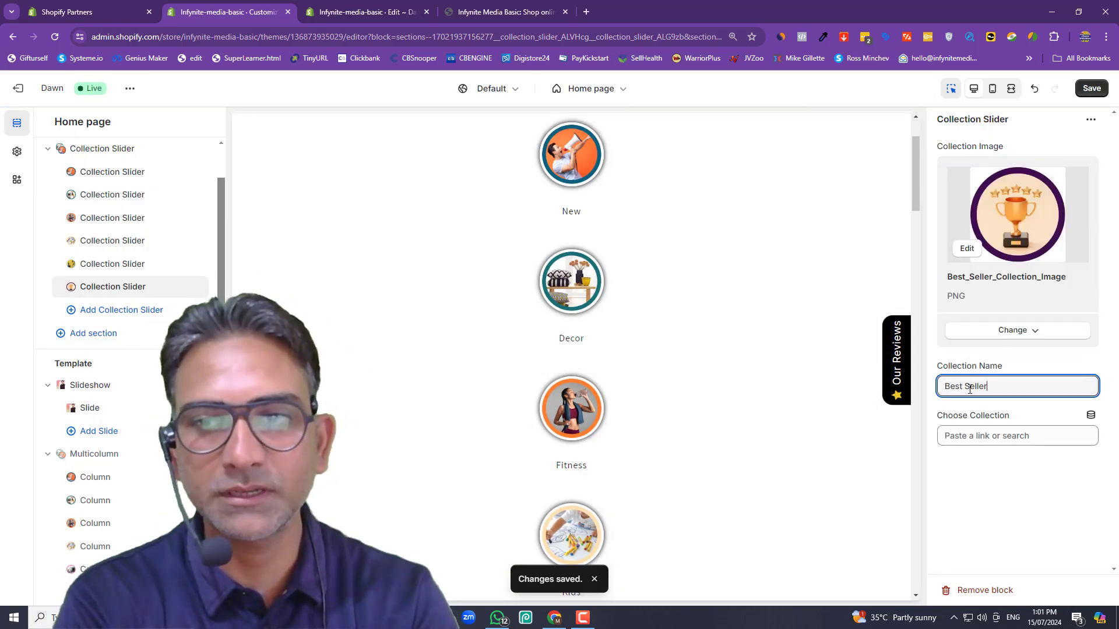
pyautogui.click(977, 437)
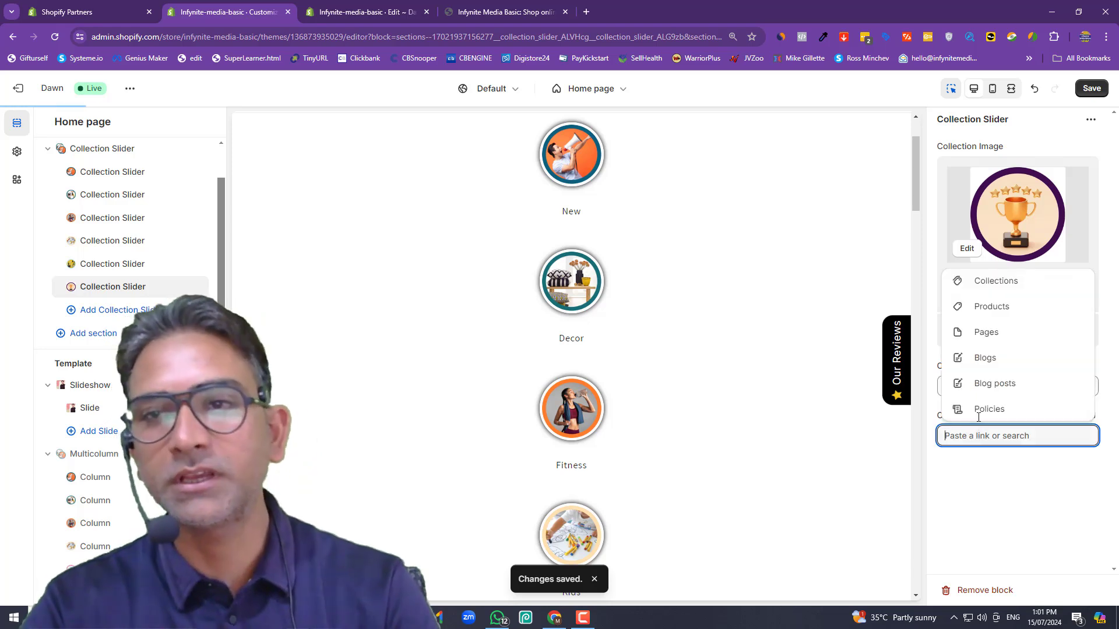
pyautogui.click(988, 278)
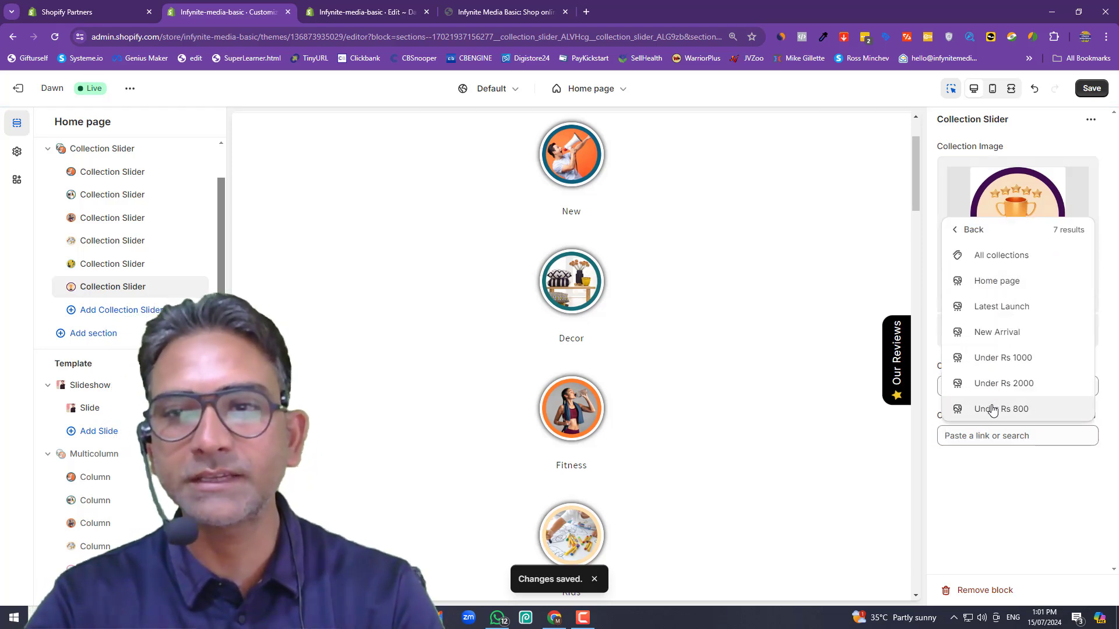
pyautogui.click(997, 334)
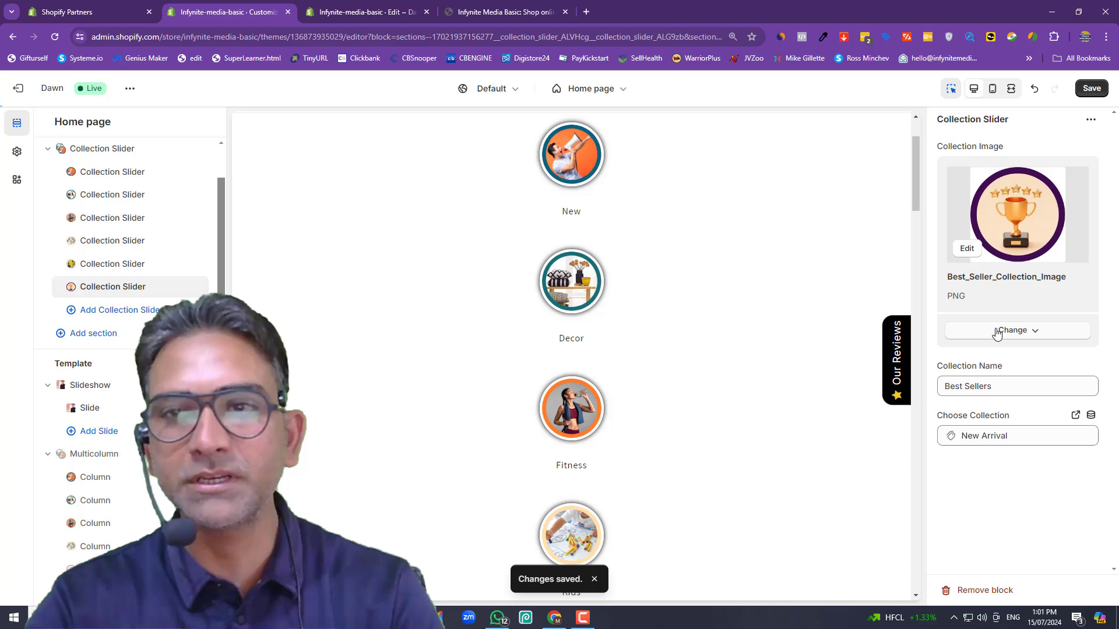
pyautogui.click(1094, 90)
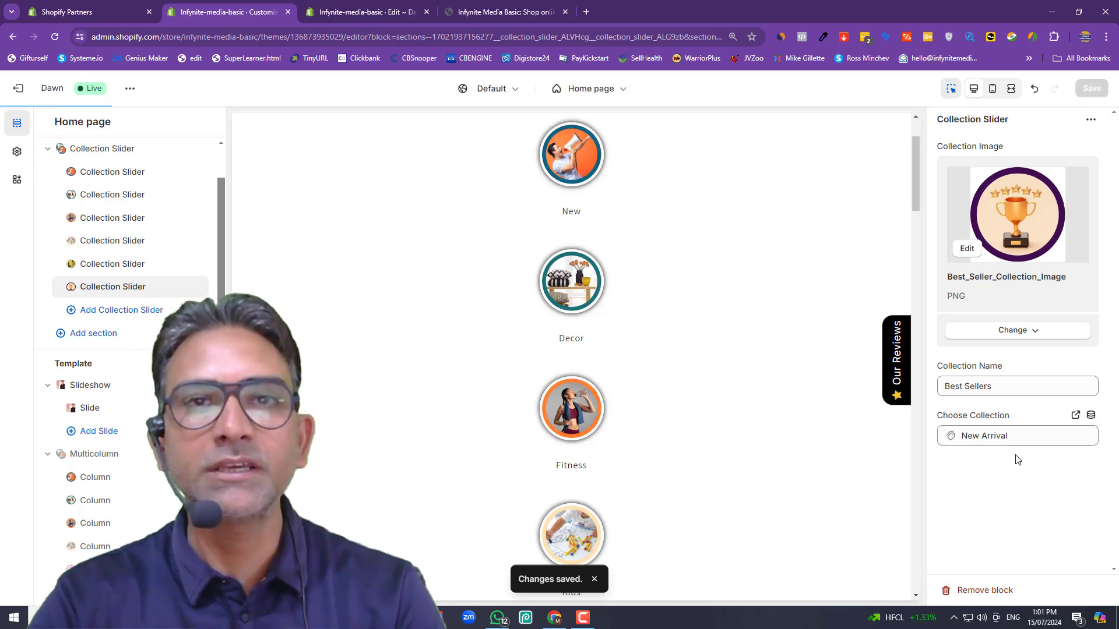
# Step: Check the collection row in the customizer preview and view the live storefront
pyautogui.scroll(2, 525, 365)
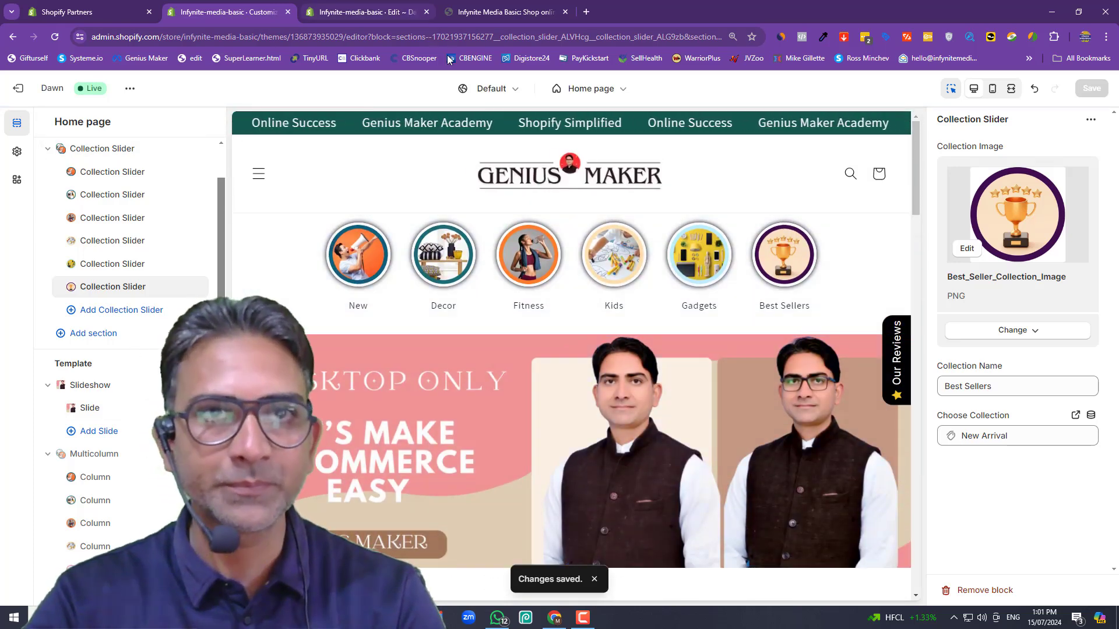
pyautogui.click(129, 88)
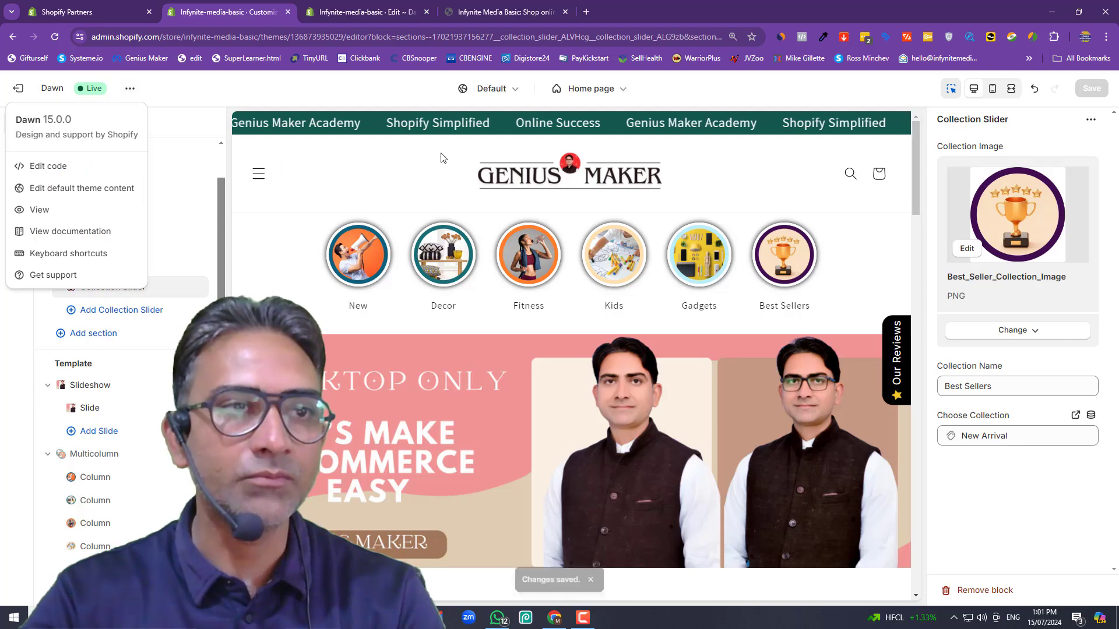
pyautogui.click(39, 210)
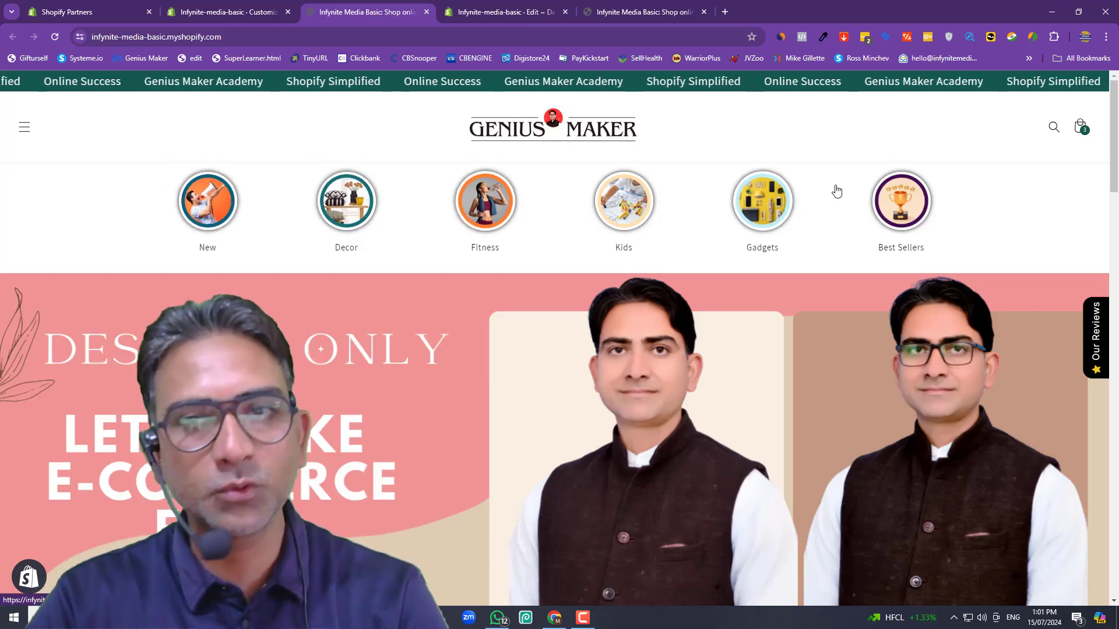
# Step: Inspect the storefront page and switch it to mobile device emulation to check the collection slider
pyautogui.rightClick(998, 183)
pyautogui.click(884, 467)
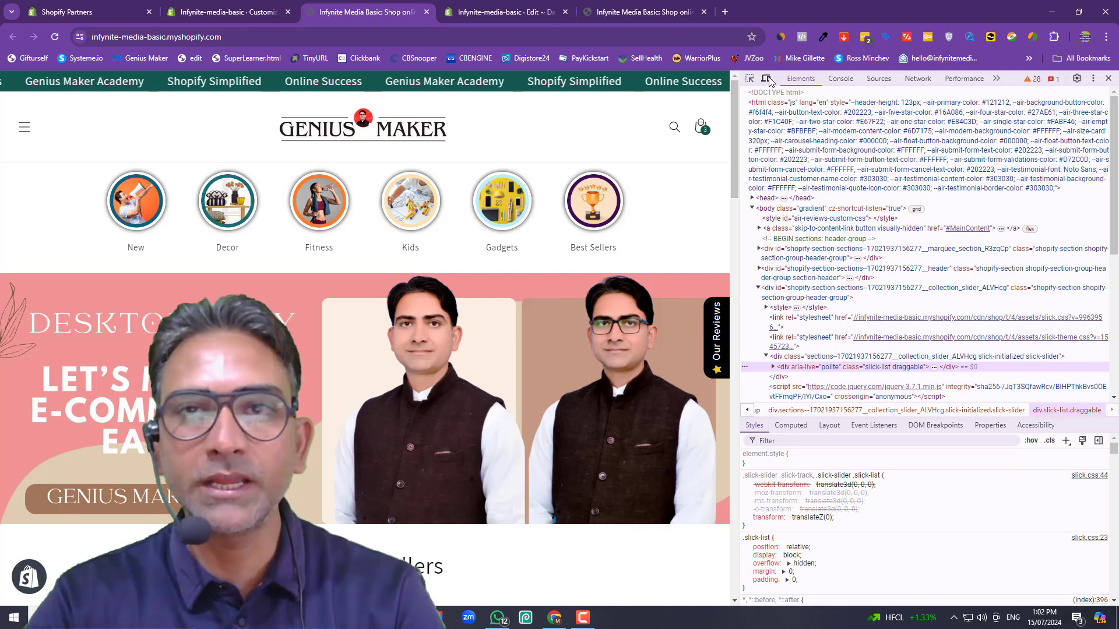
pyautogui.click(767, 79)
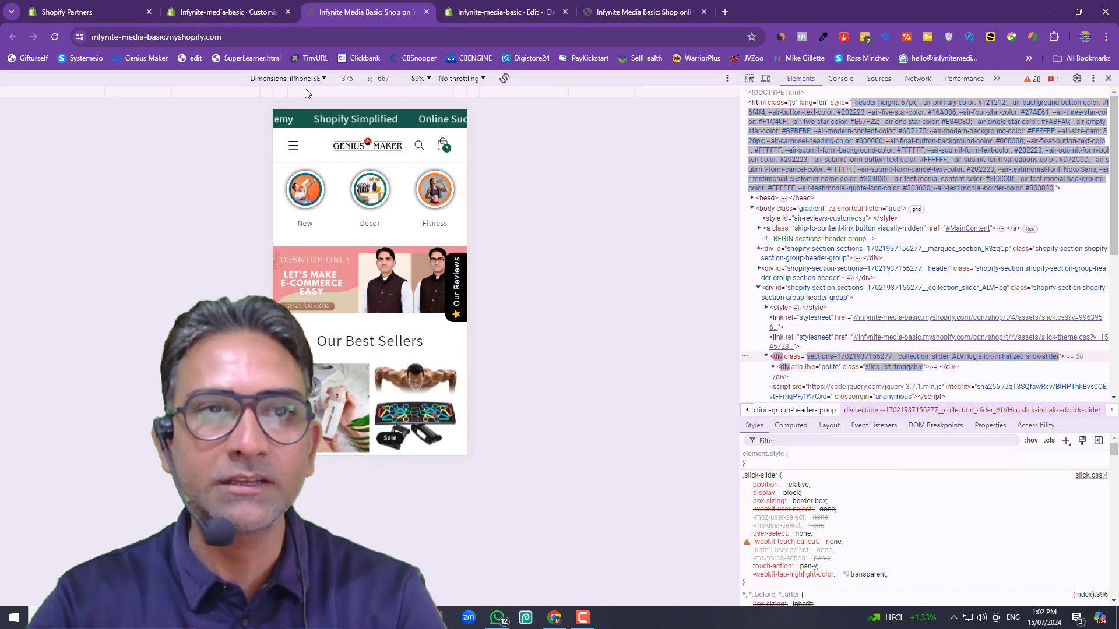
# Step: Switch the emulated device to iPhone XR and check the collection slider on the mobile storefront
pyautogui.click(287, 78)
pyautogui.click(288, 143)
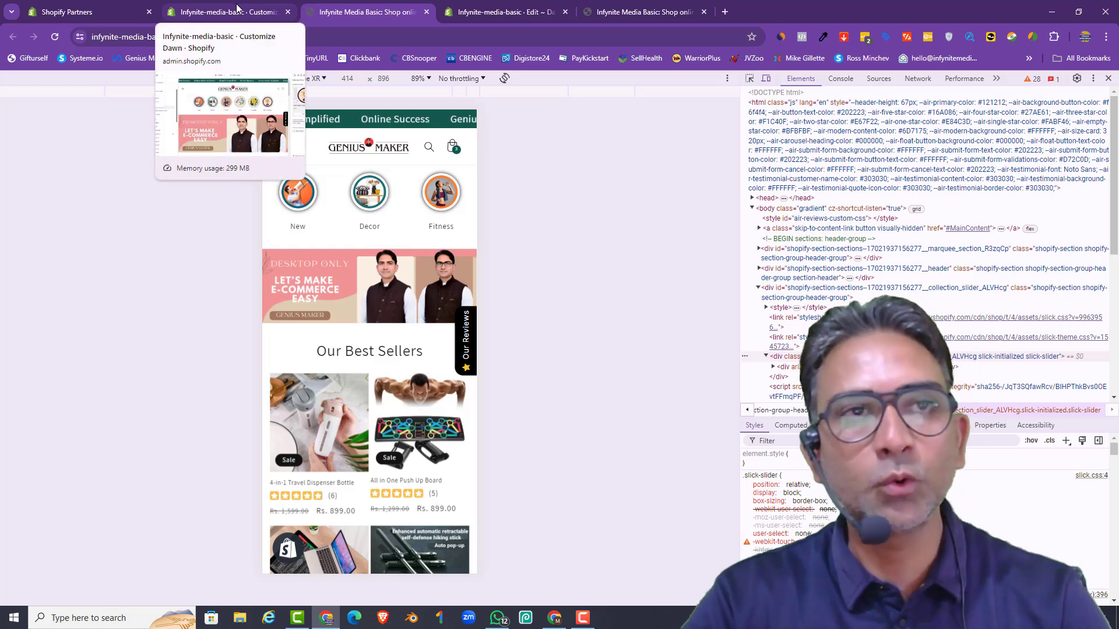
# Step: Go to the code of collection-slider.liquid and review the .content-area img style rule that controls the collection images
pyautogui.click(237, 9)
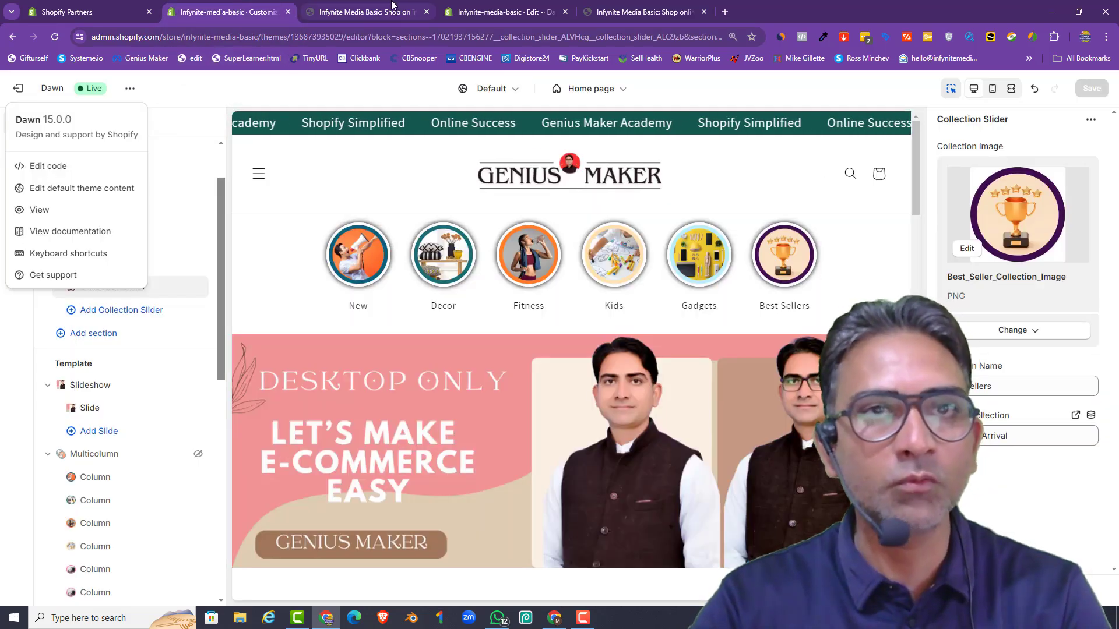
pyautogui.click(488, 12)
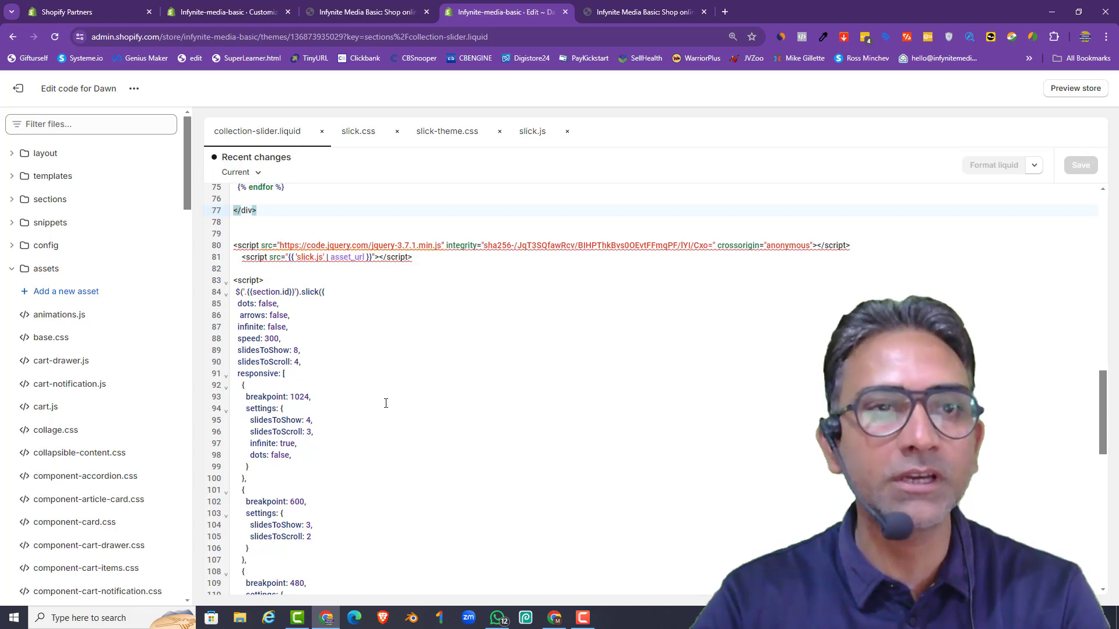
pyautogui.scroll(15, 386, 404)
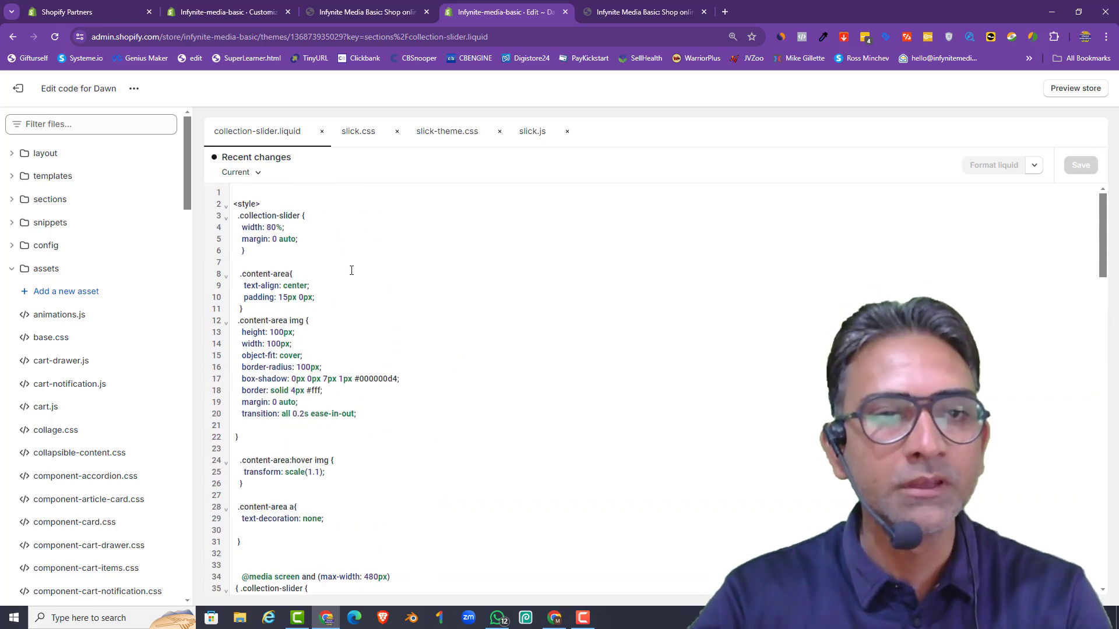
pyautogui.scroll(-1, 351, 270)
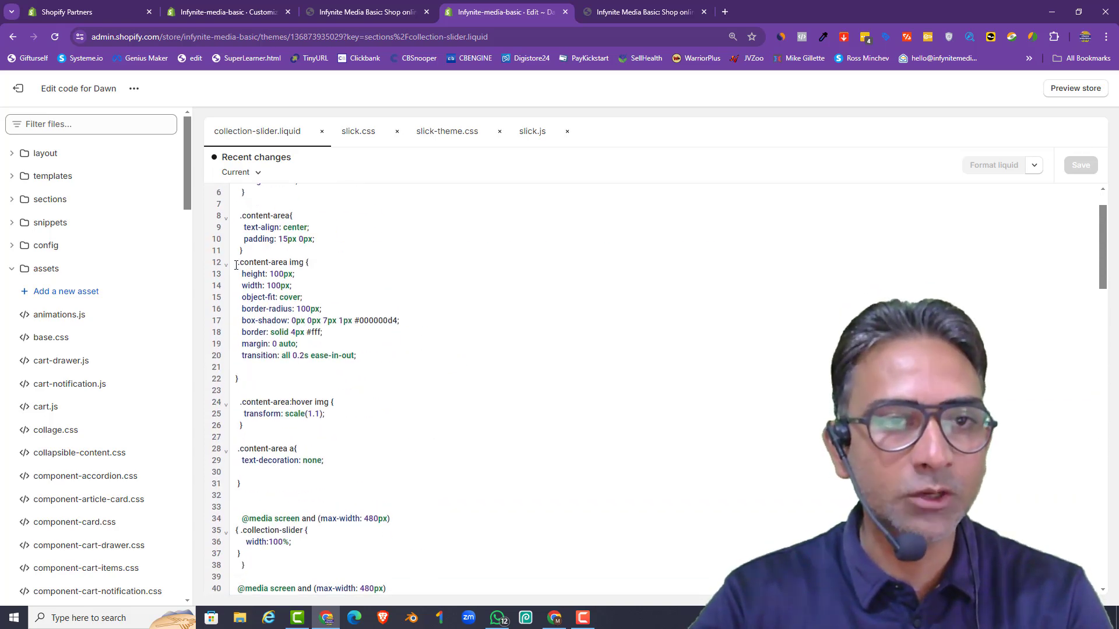
pyautogui.moveTo(236, 266); pyautogui.dragTo(257, 367)
pyautogui.click(257, 368)
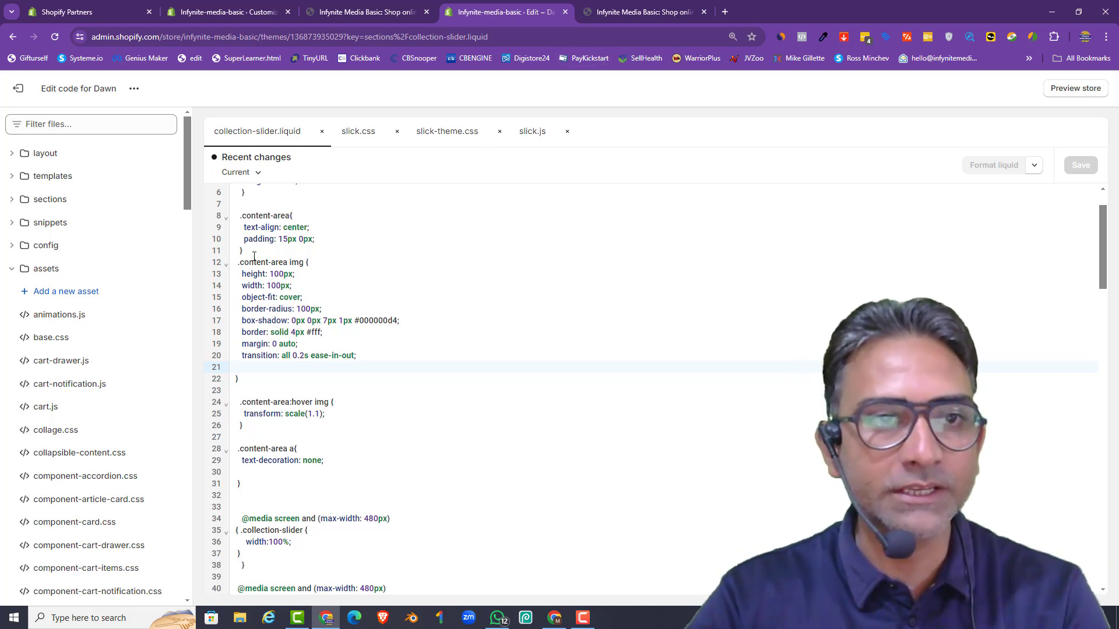
pyautogui.moveTo(252, 379); pyautogui.dragTo(235, 274)
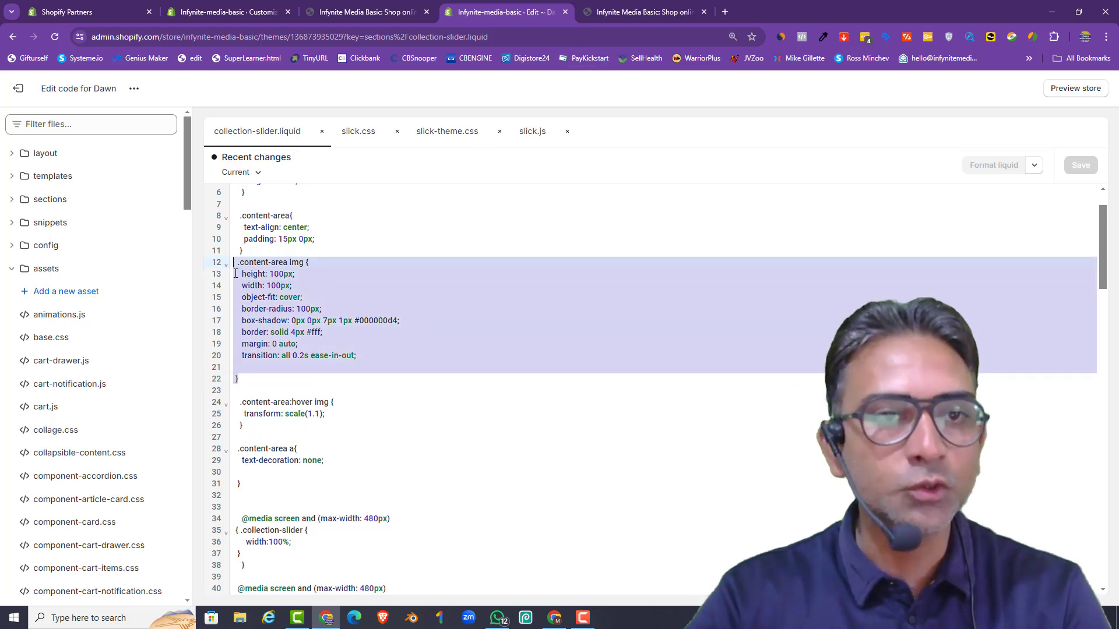
pyautogui.click(263, 366)
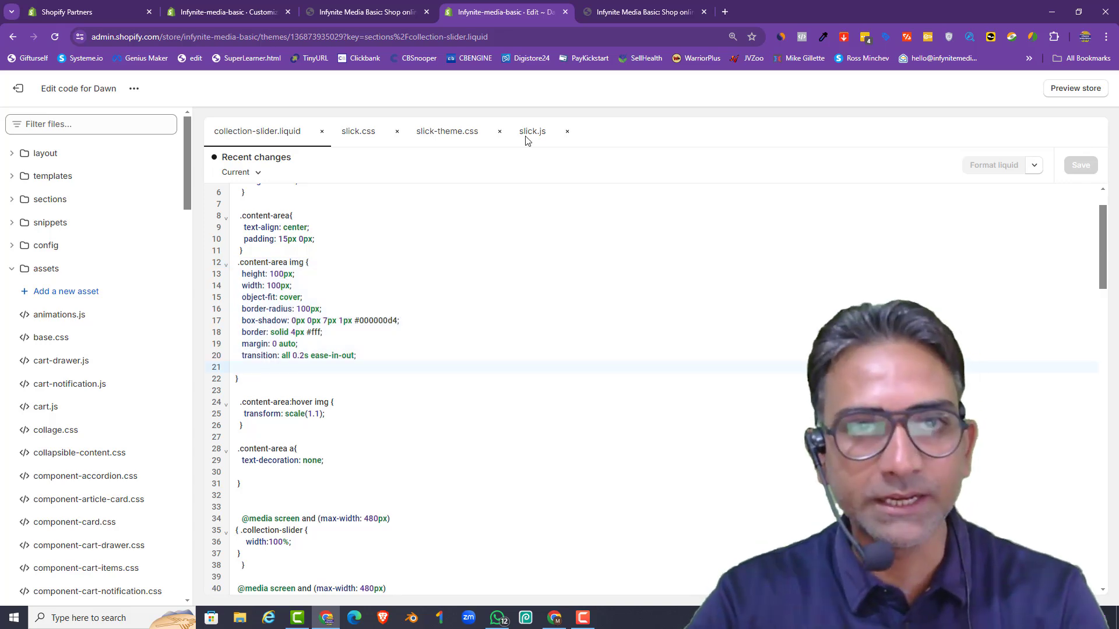
# Step: Reload the desktop storefront page to check the collection row, and move the mobile-emulation page behind it
pyautogui.click(639, 13)
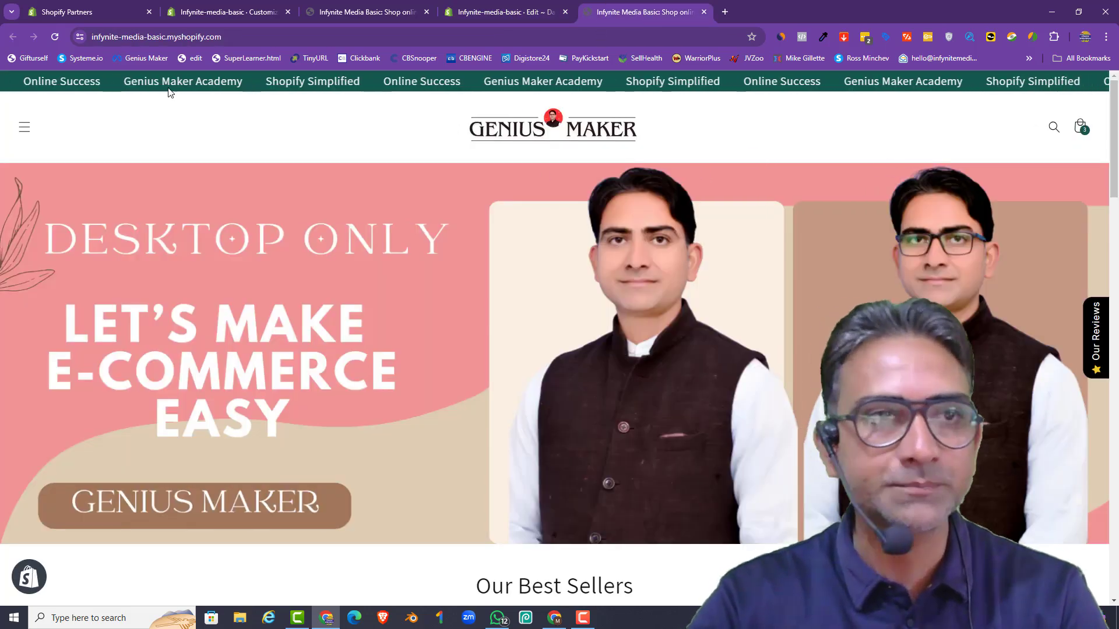
pyautogui.press('F5')
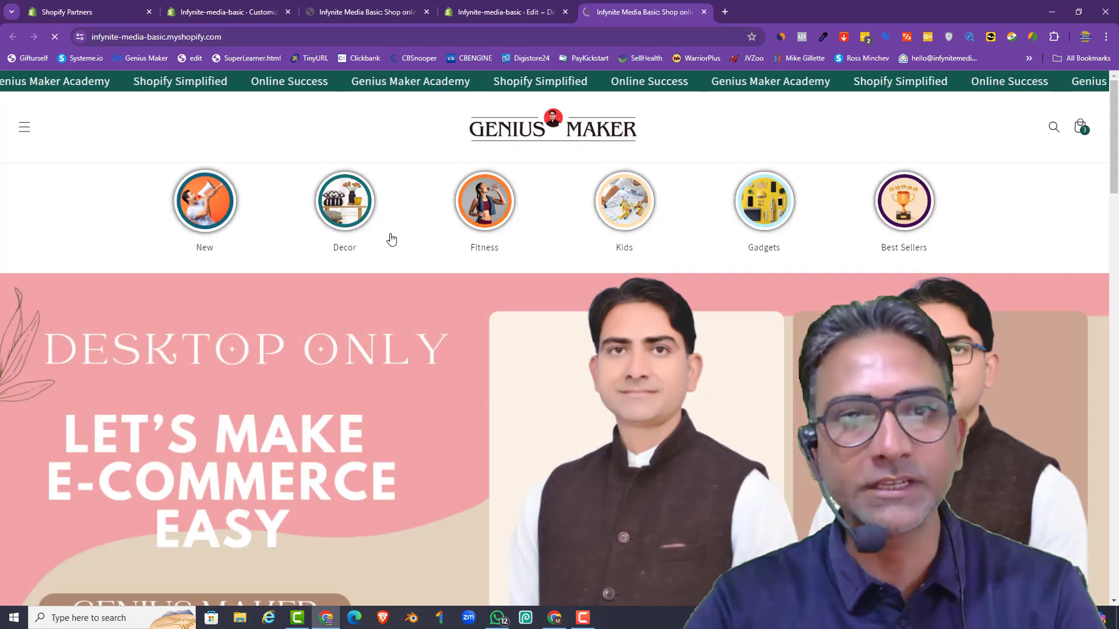
pyautogui.click(402, 12)
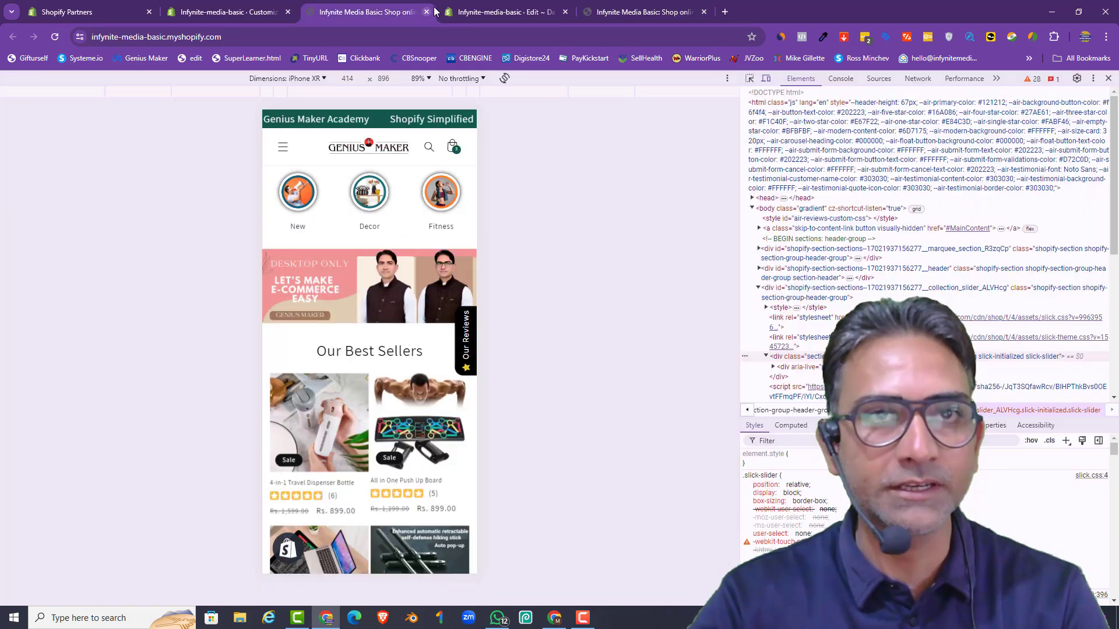
pyautogui.click(247, 6)
pyautogui.moveTo(351, 8); pyautogui.dragTo(700, 10)
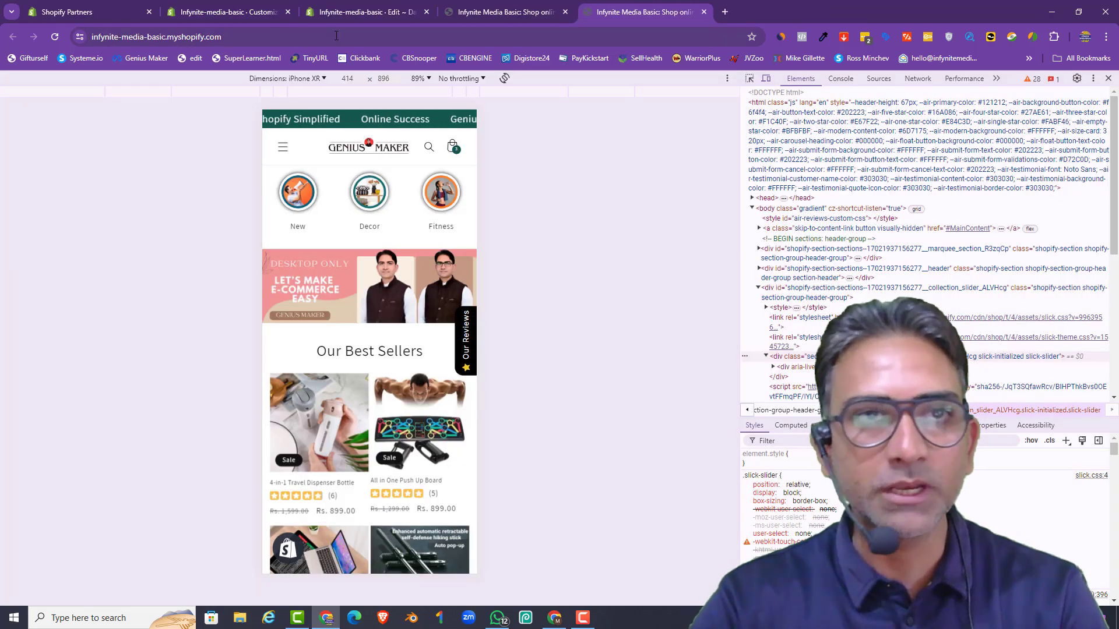
# Step: Set the height and width in the .content-area img rule of collection-slider.liquid to 200px and save the file
pyautogui.click(227, 12)
pyautogui.click(361, 11)
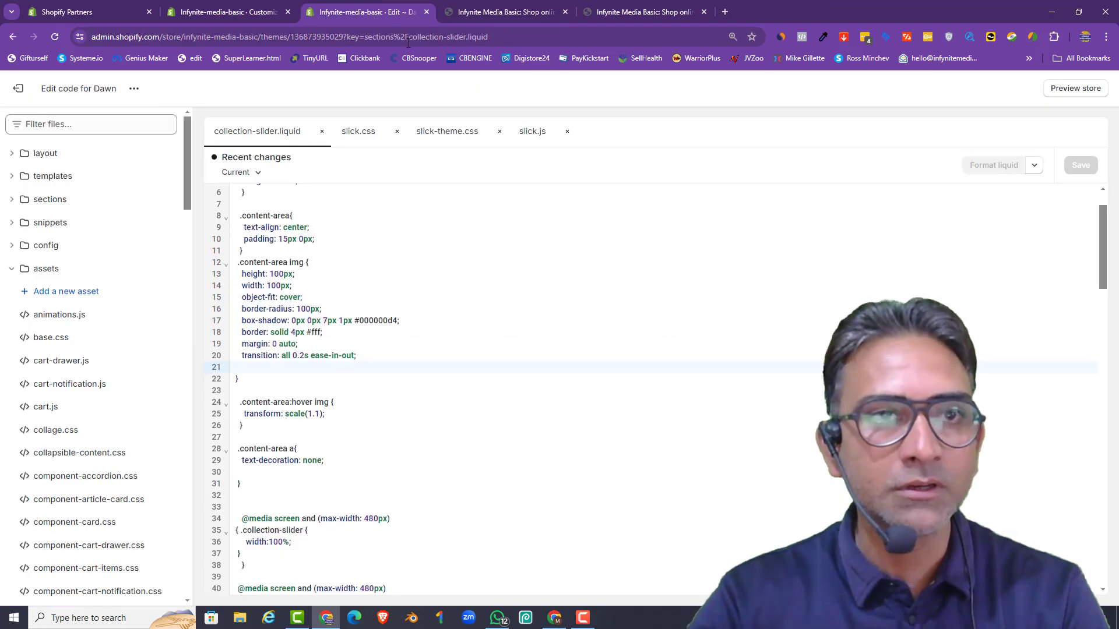
pyautogui.moveTo(285, 274); pyautogui.dragTo(270, 274)
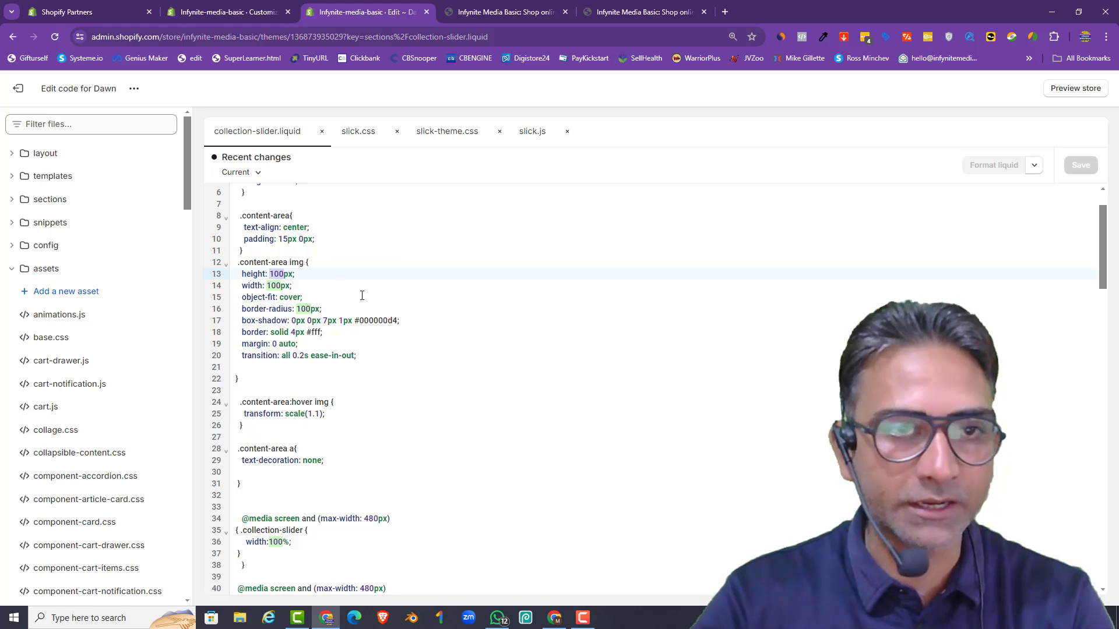
pyautogui.write('20')
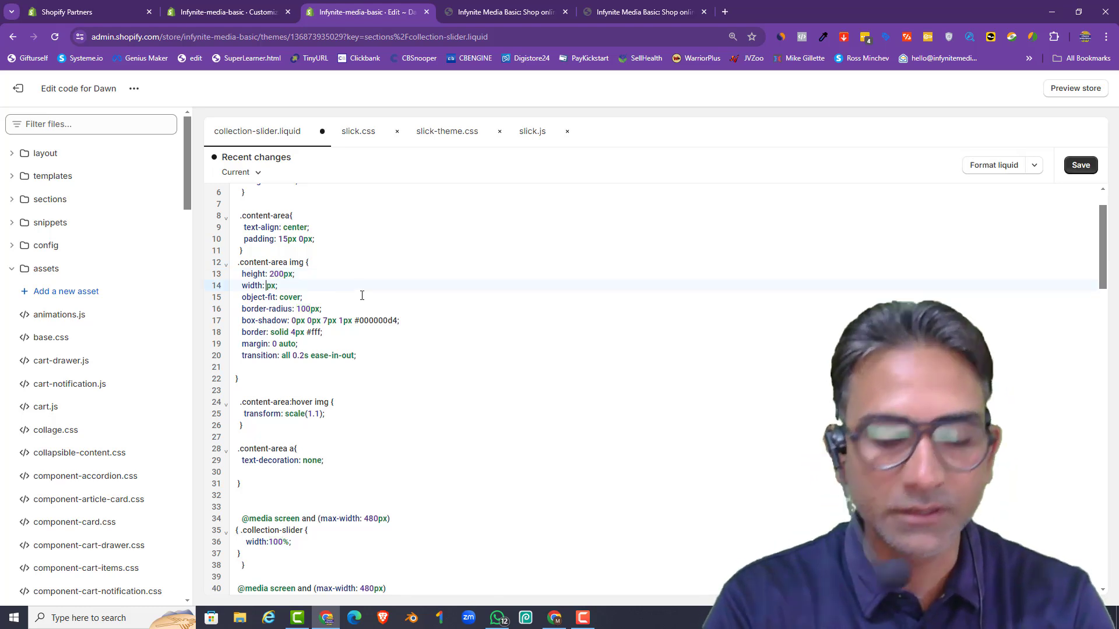
pyautogui.click(362, 295)
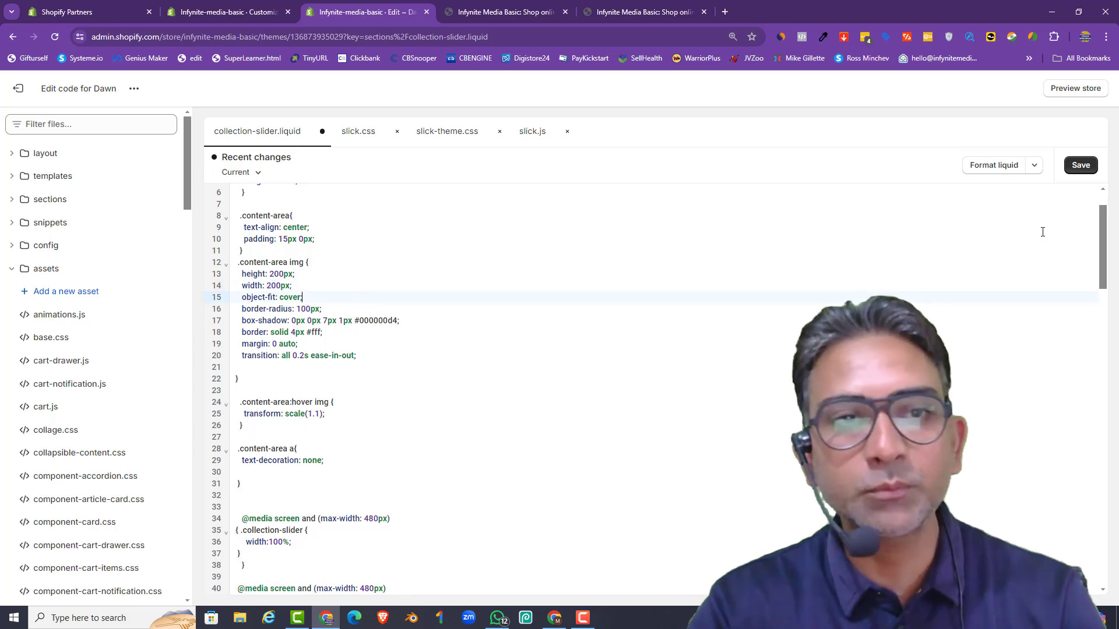
pyautogui.click(1080, 166)
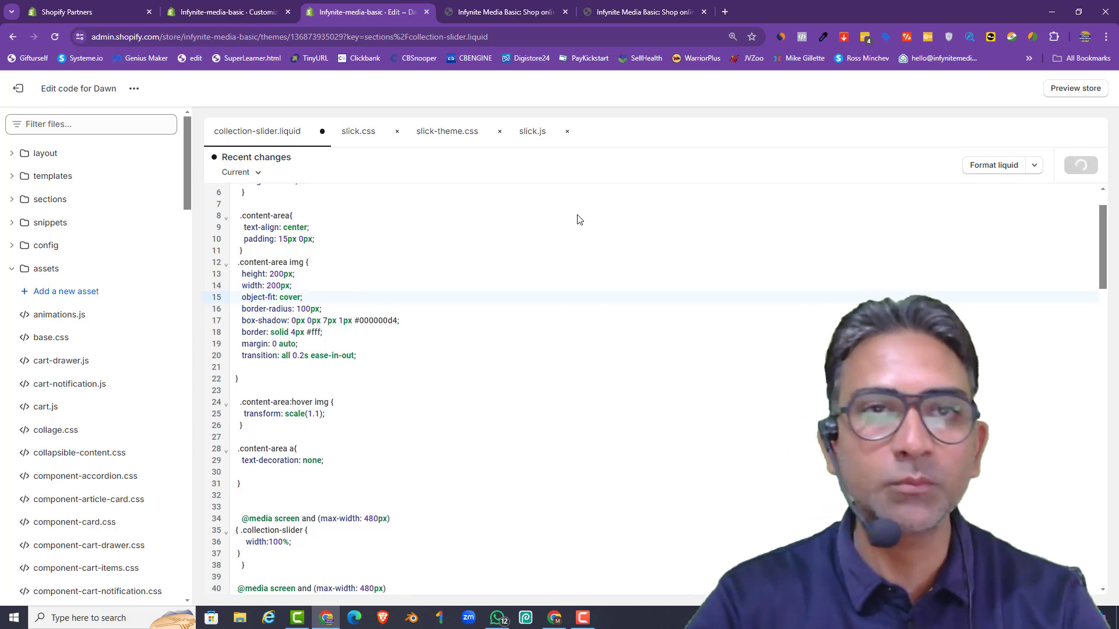
# Step: Check the resized collection images on the live storefront and compare them with the theme customizer preview
pyautogui.click(512, 13)
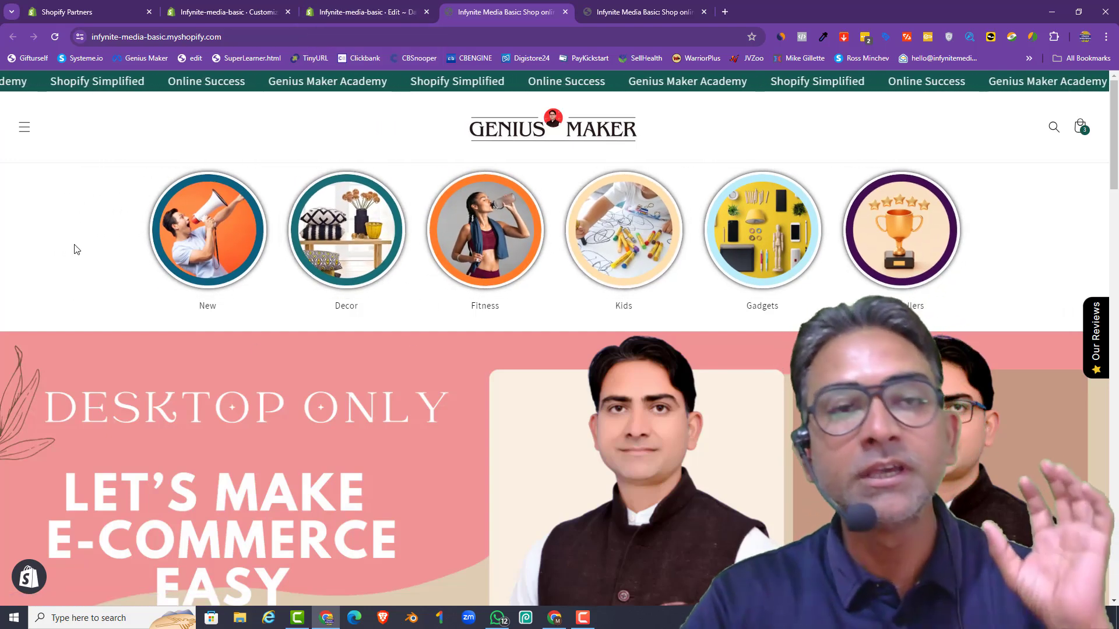
pyautogui.click(255, 11)
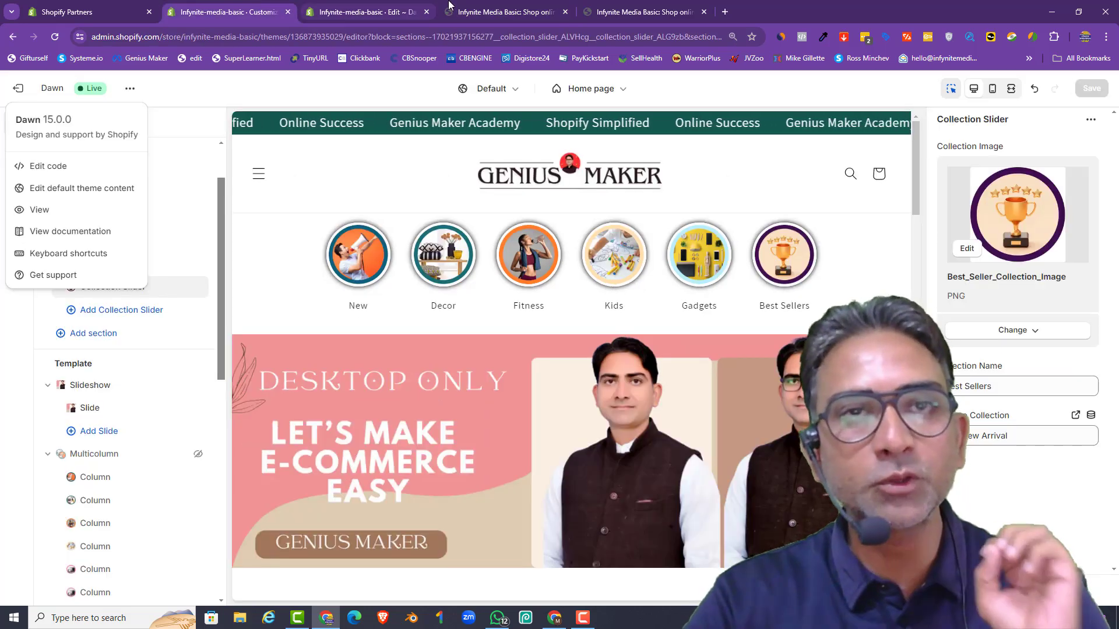
pyautogui.click(468, 7)
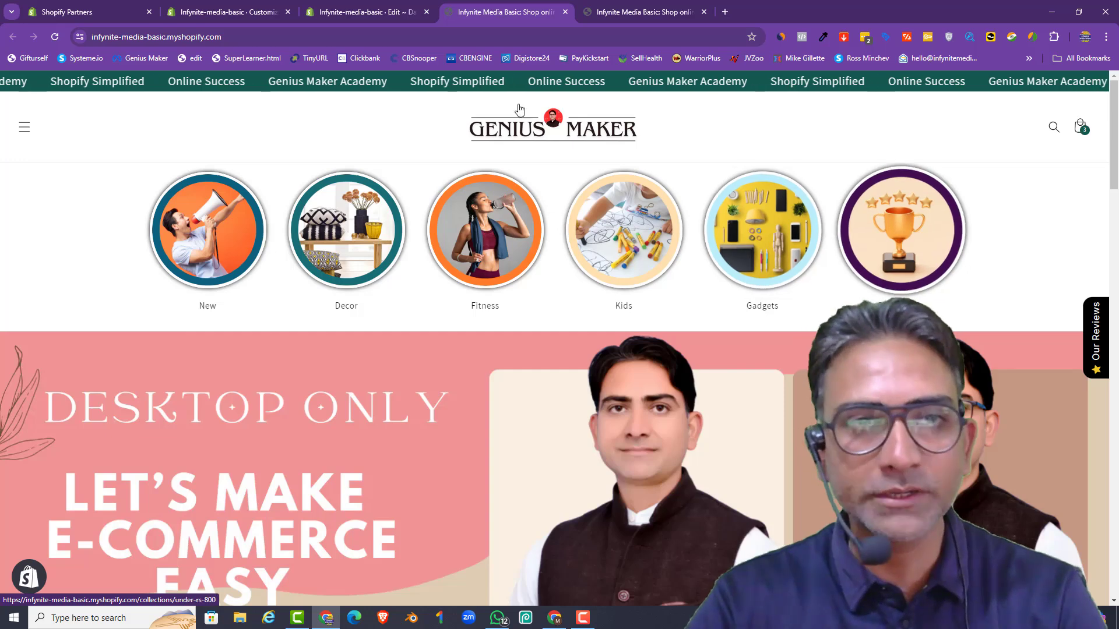
# Step: Set the height and width in the .content-area img rule of collection-slider.liquid to 150px and save the file
pyautogui.click(235, 5)
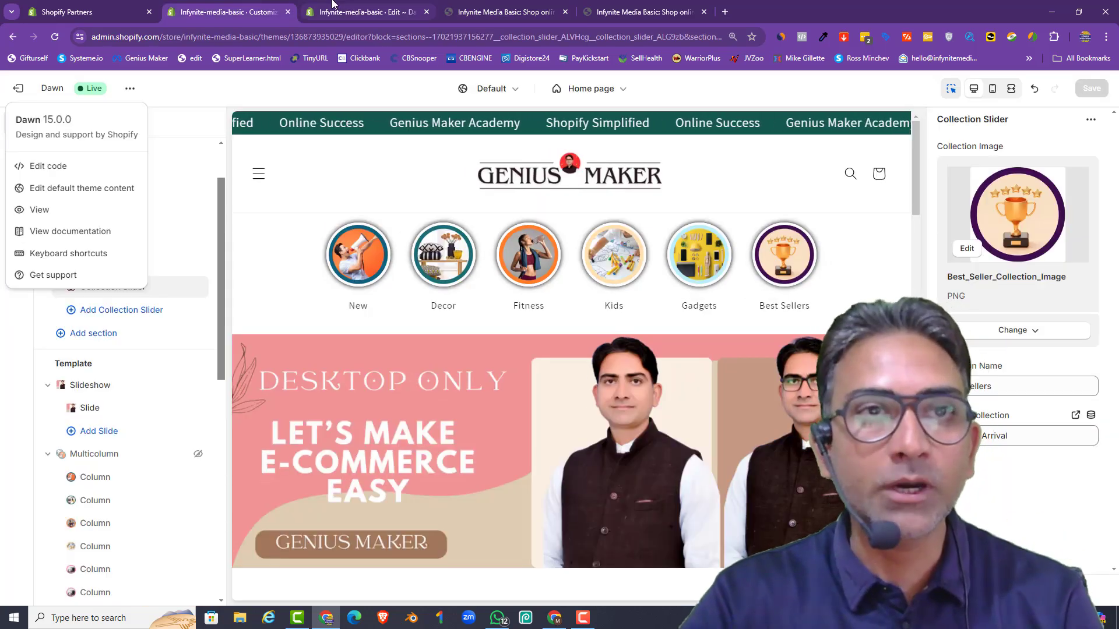
pyautogui.click(361, 11)
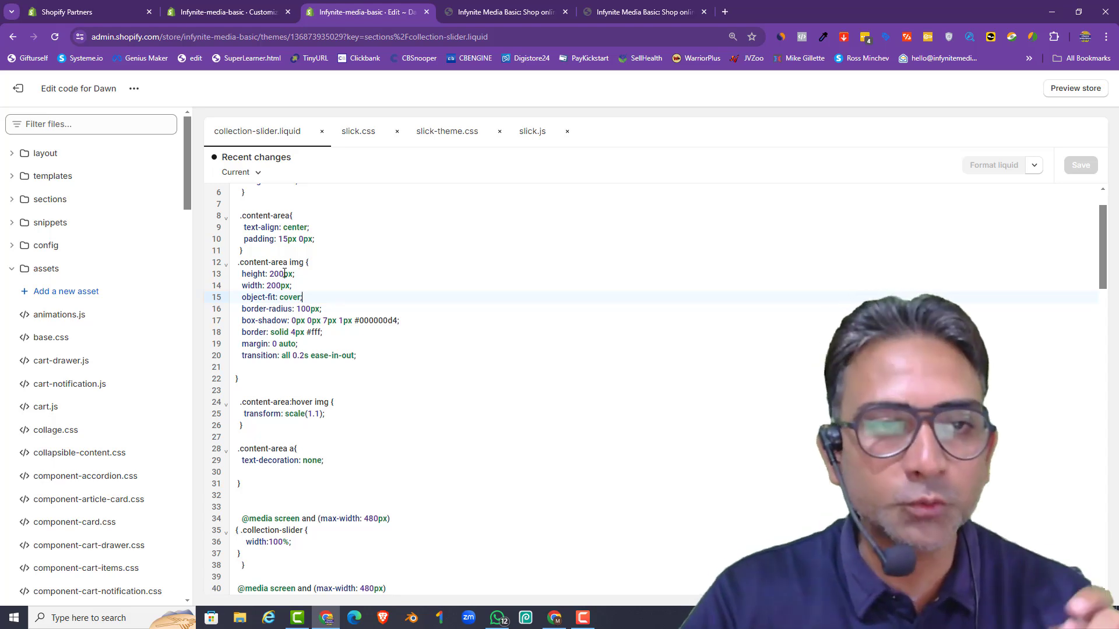
pyautogui.doubleClick(284, 274)
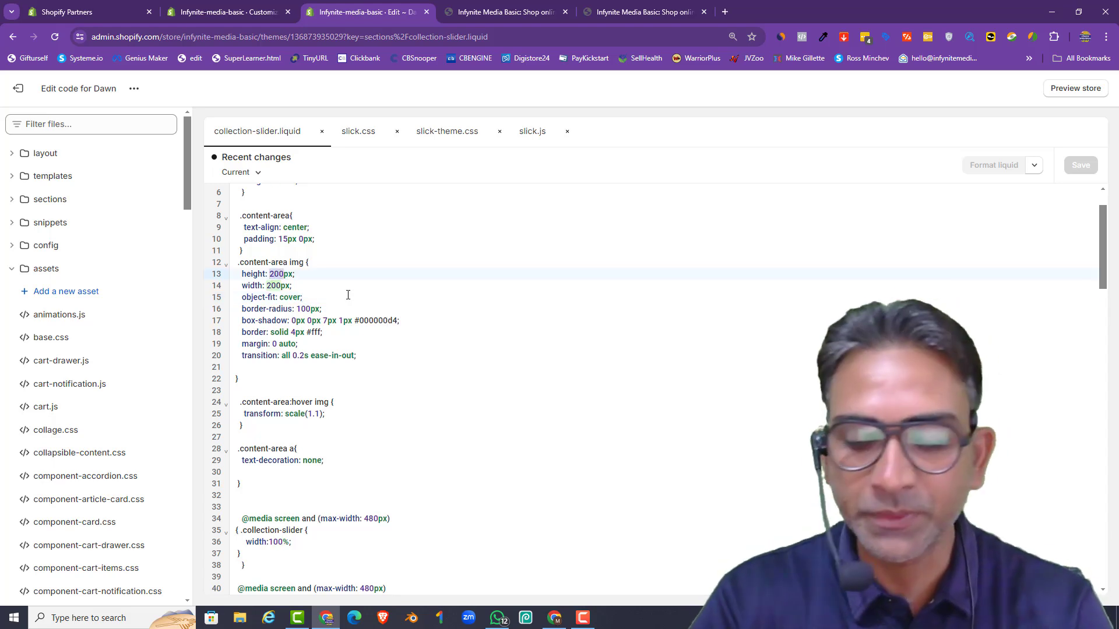
pyautogui.write('15')
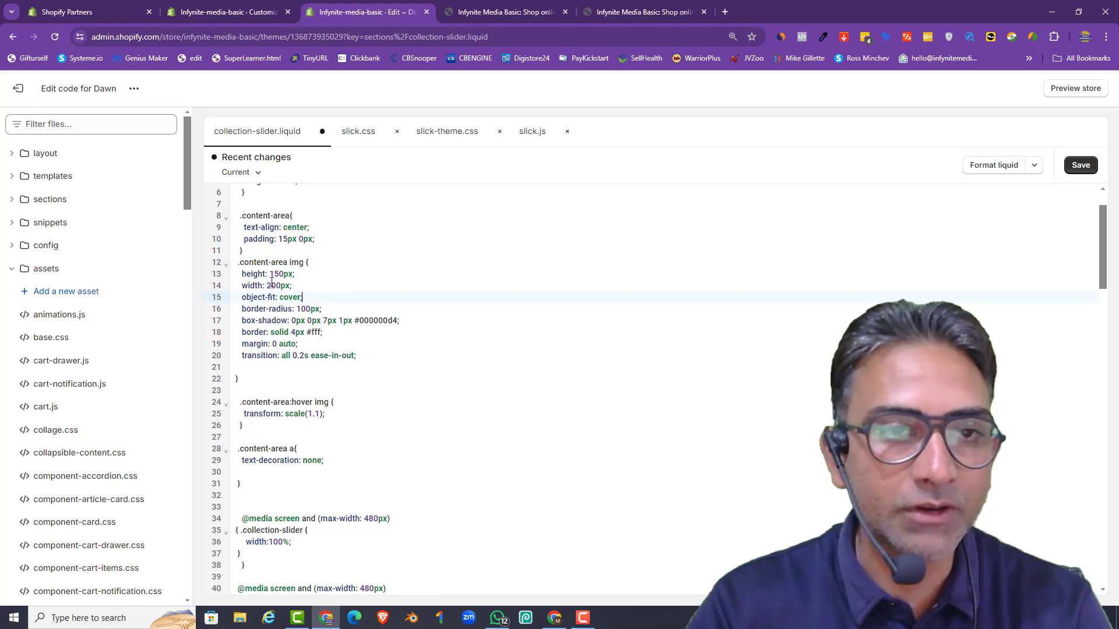
pyautogui.doubleClick(282, 286)
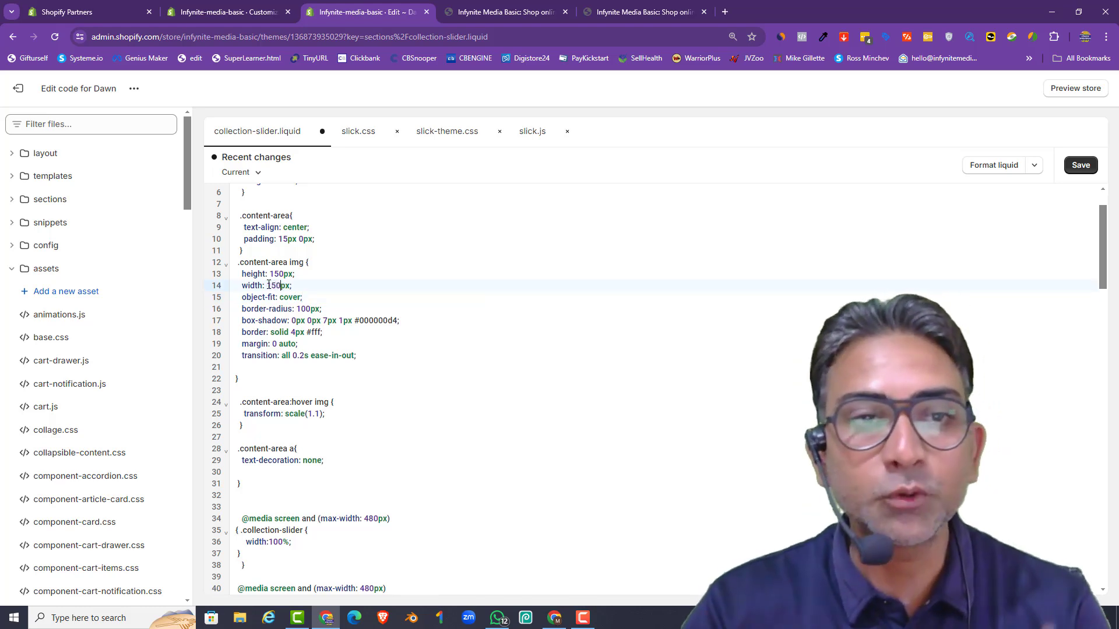
pyautogui.click(1080, 164)
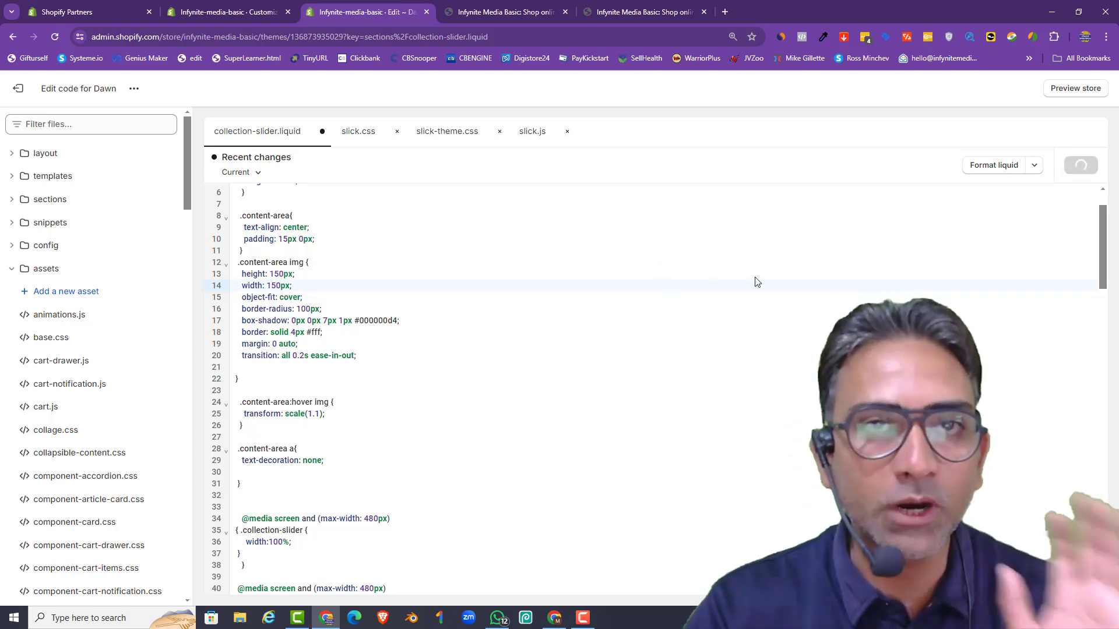
# Step: Reload the live storefront and check the size of the collection images in the slider row
pyautogui.click(506, 12)
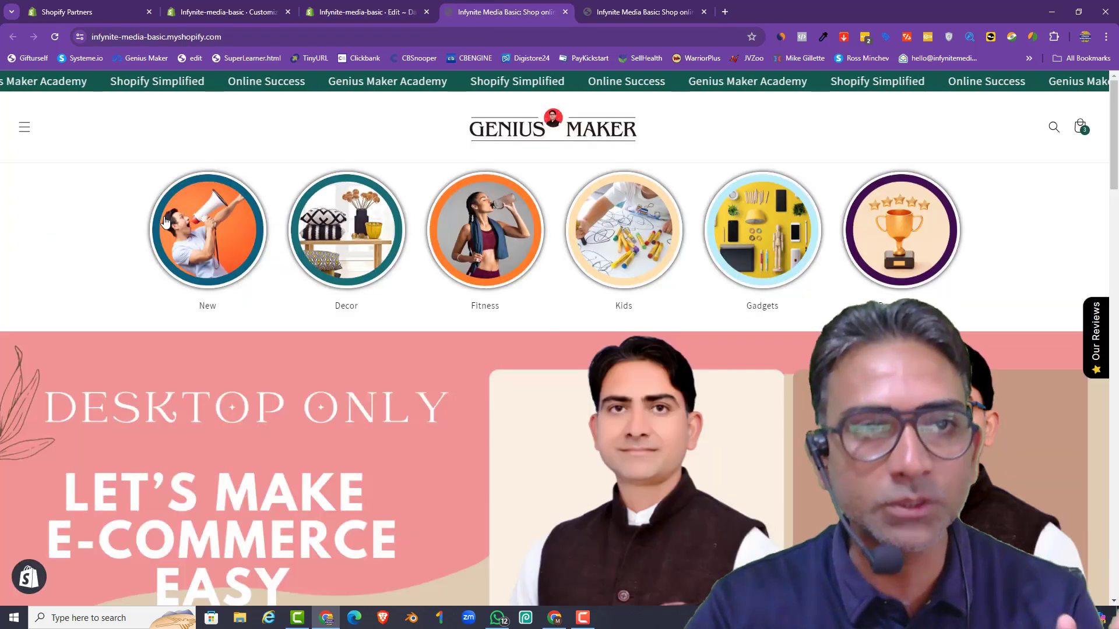
pyautogui.click(55, 36)
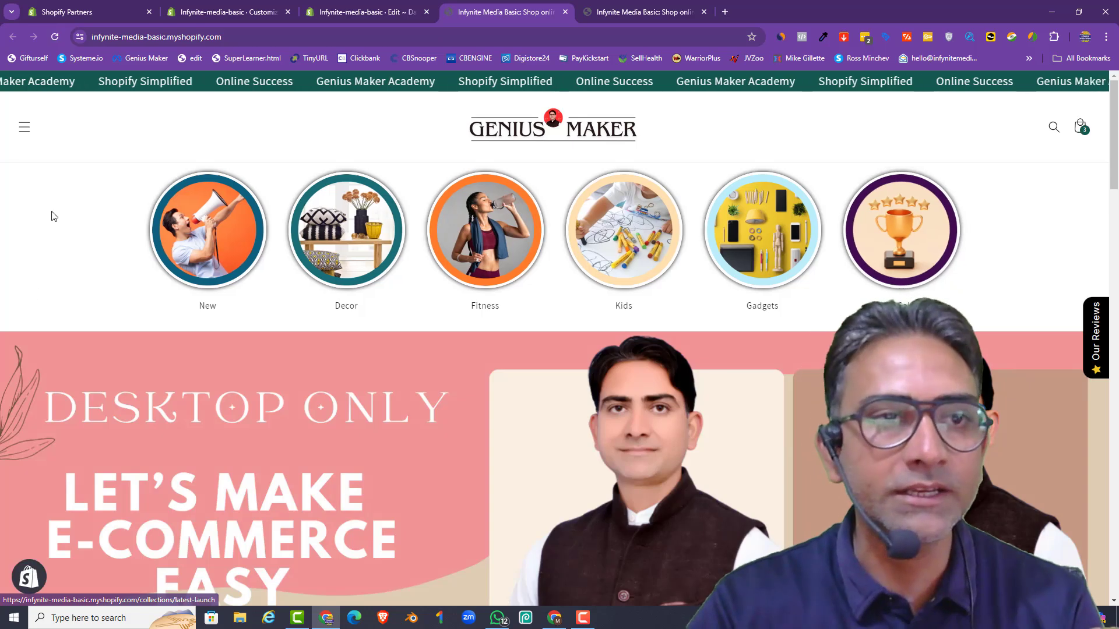
pyautogui.rightClick(54, 216)
pyautogui.click(97, 256)
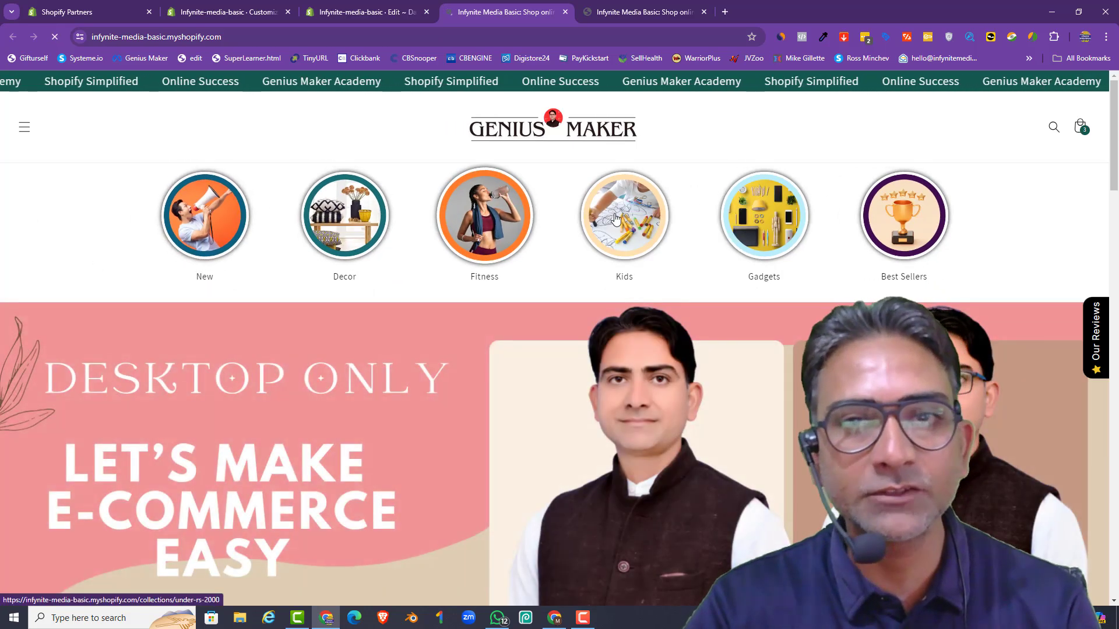
# Step: Examine the box-shadow declaration and its color code in the .content-area img rule of collection-slider.liquid
pyautogui.click(227, 12)
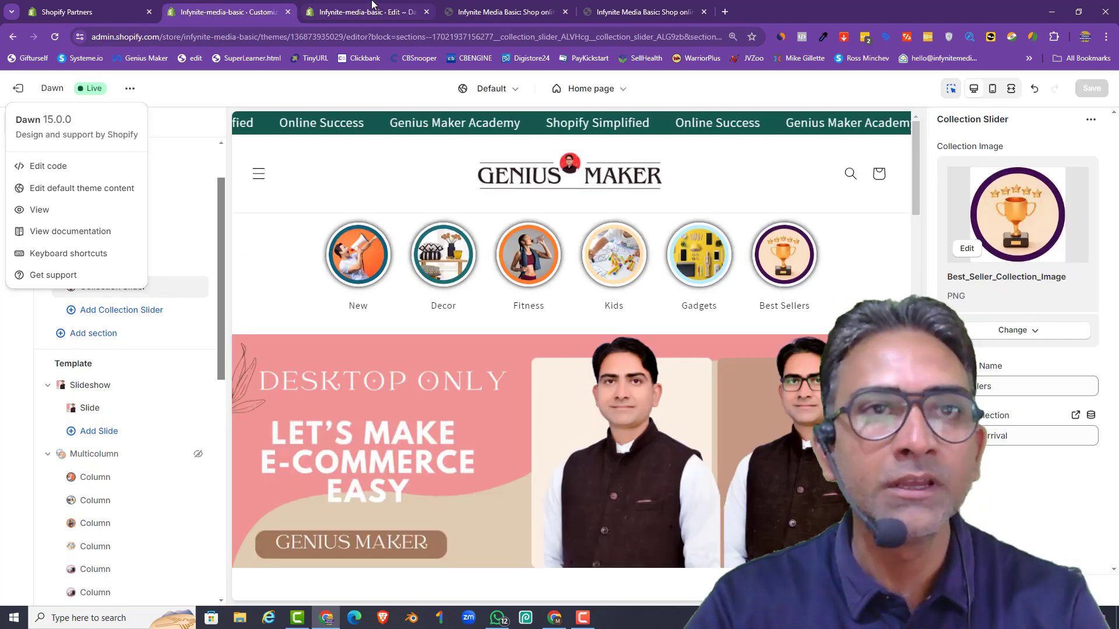
pyautogui.click(372, 7)
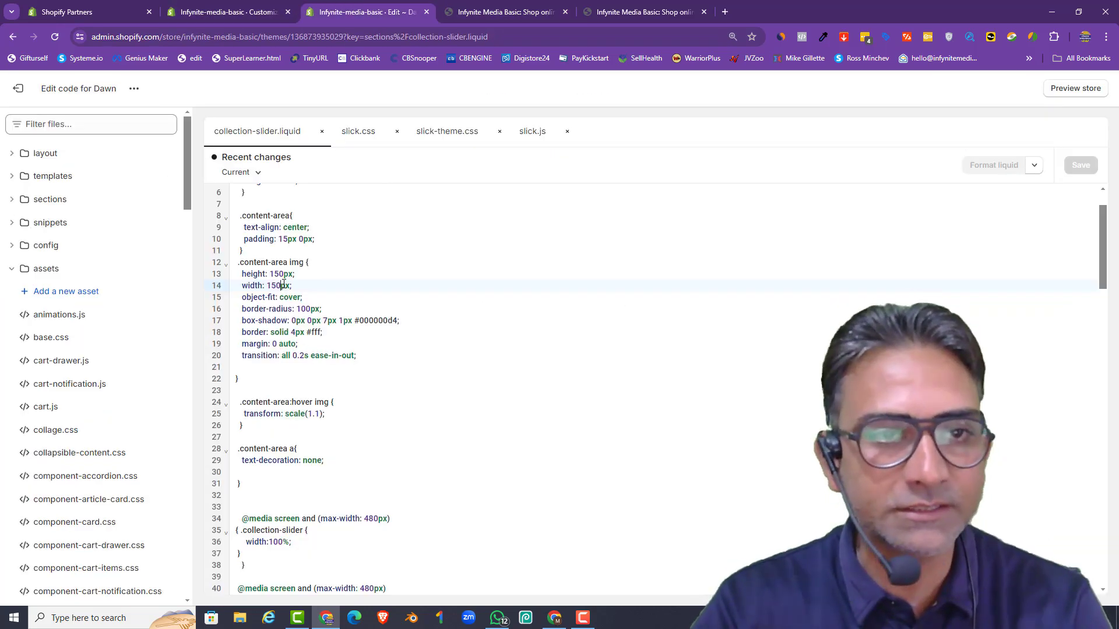
pyautogui.moveTo(401, 321); pyautogui.dragTo(274, 321)
pyautogui.click(380, 334)
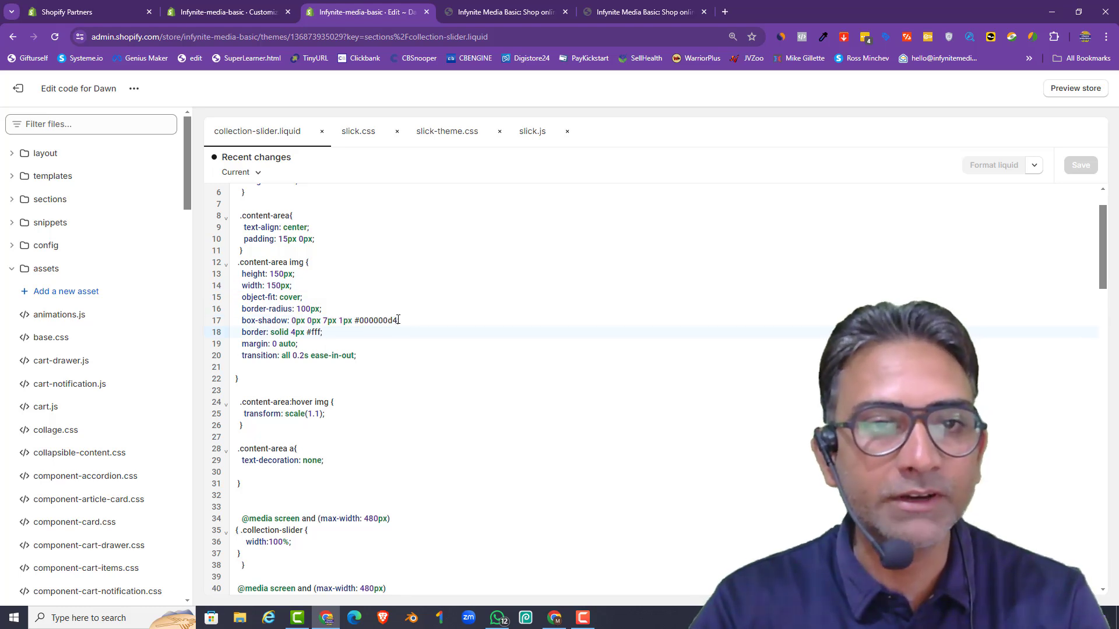
pyautogui.moveTo(398, 321); pyautogui.dragTo(359, 321)
pyautogui.click(371, 347)
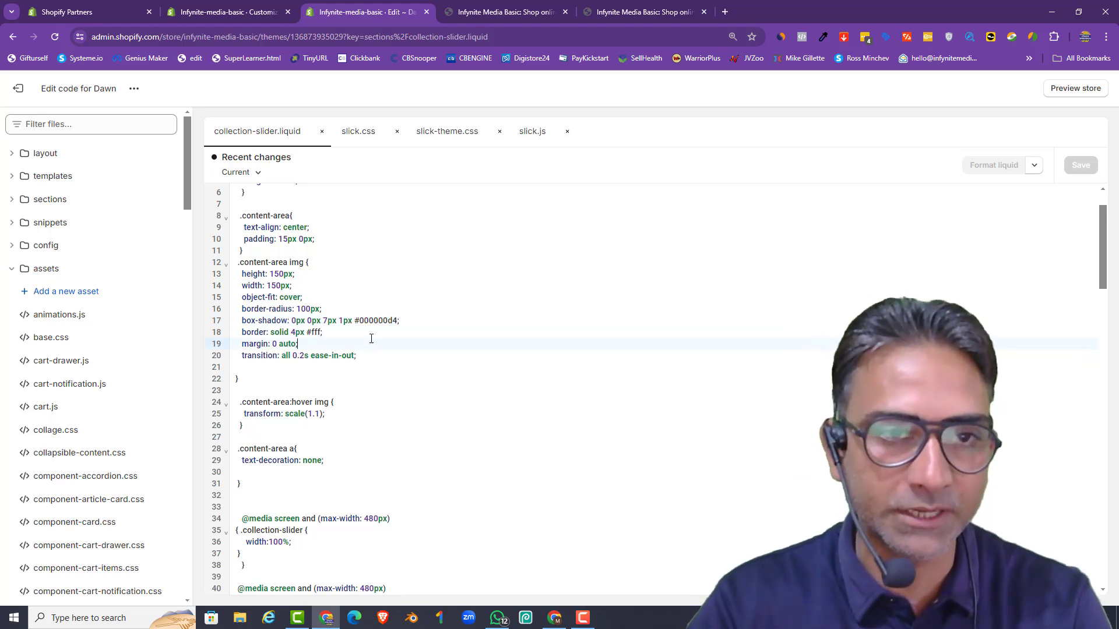
pyautogui.scroll(1, 381, 326)
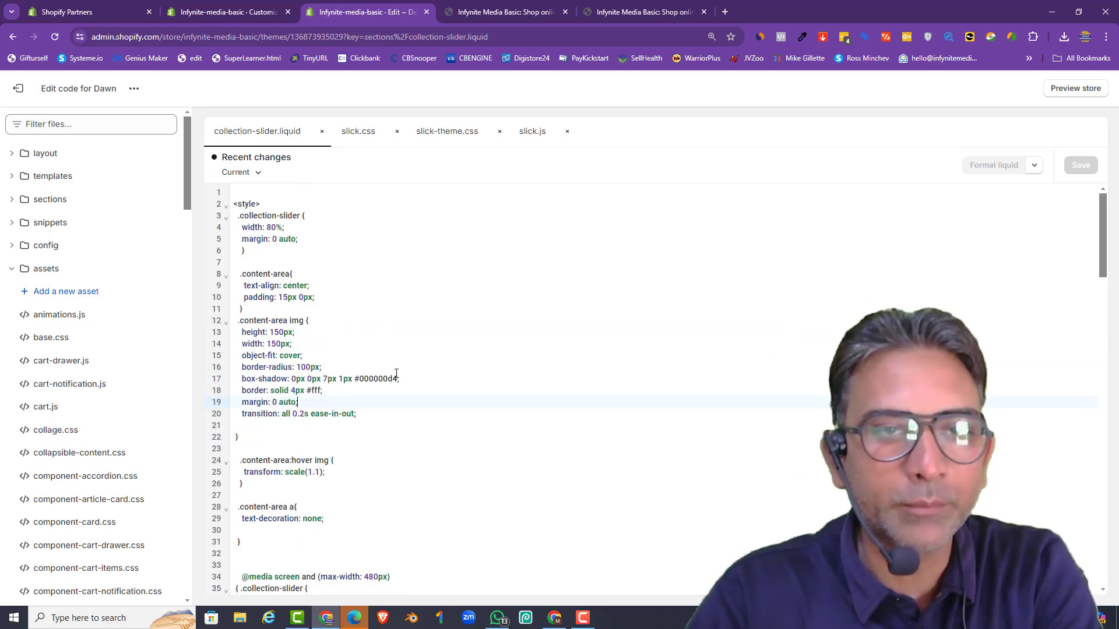
pyautogui.click(371, 399)
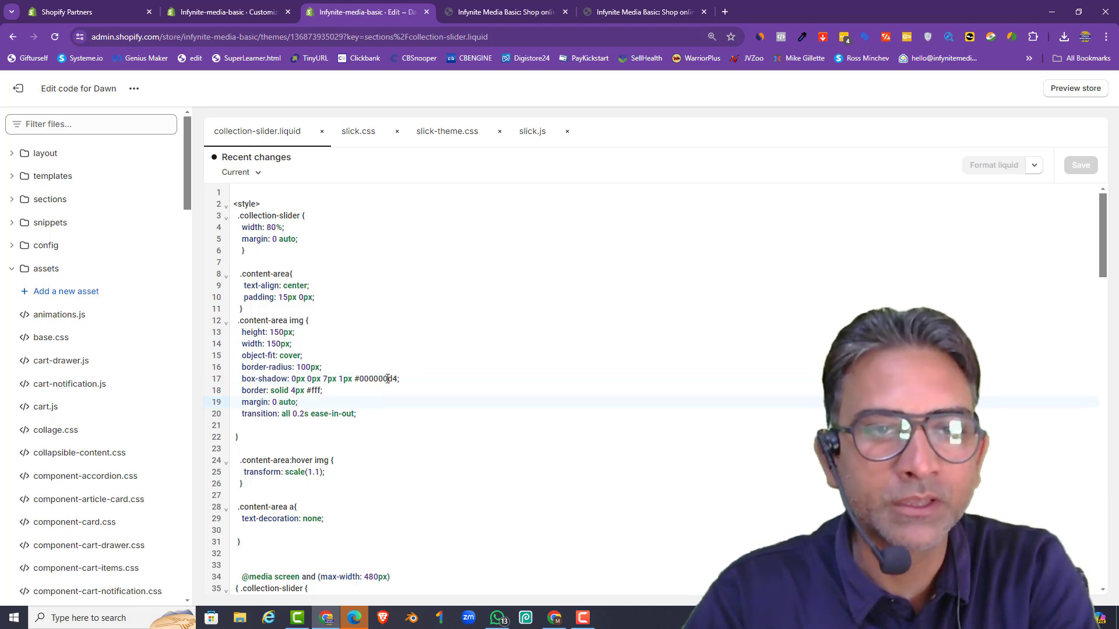
# Step: Search Google for the color code #000000 and open the color-hex page for it
pyautogui.moveTo(387, 379); pyautogui.dragTo(361, 380)
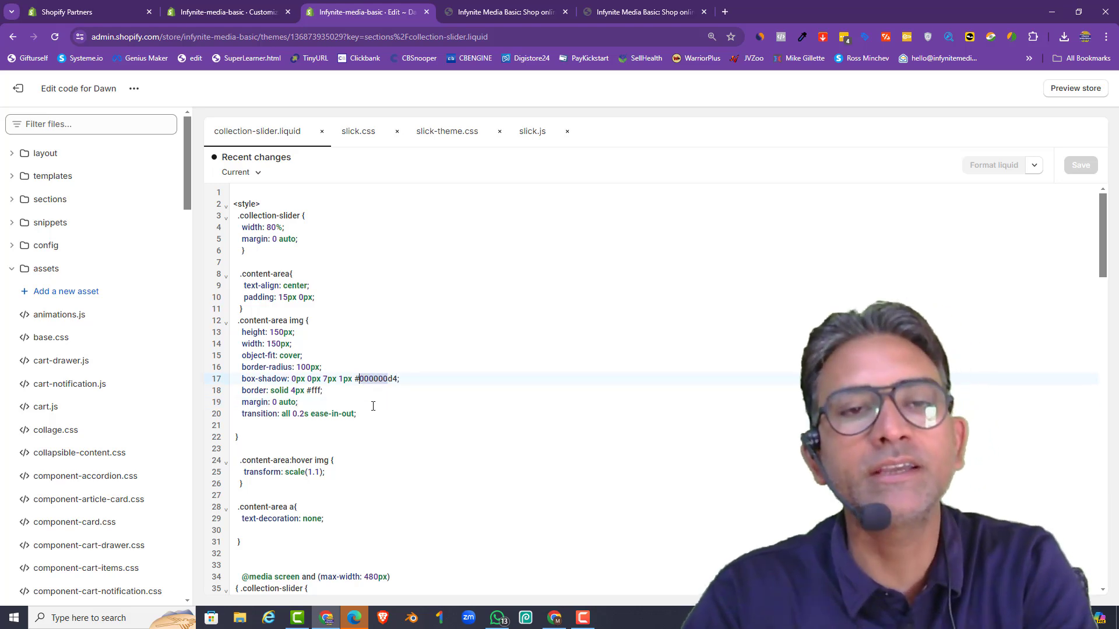
pyautogui.click(373, 406)
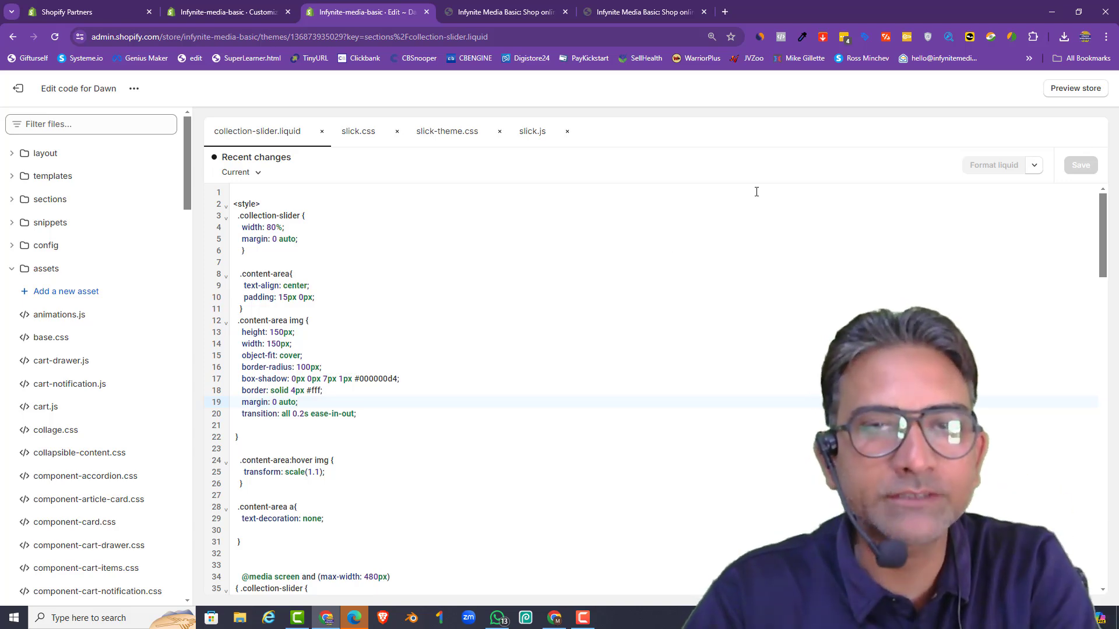
pyautogui.click(725, 11)
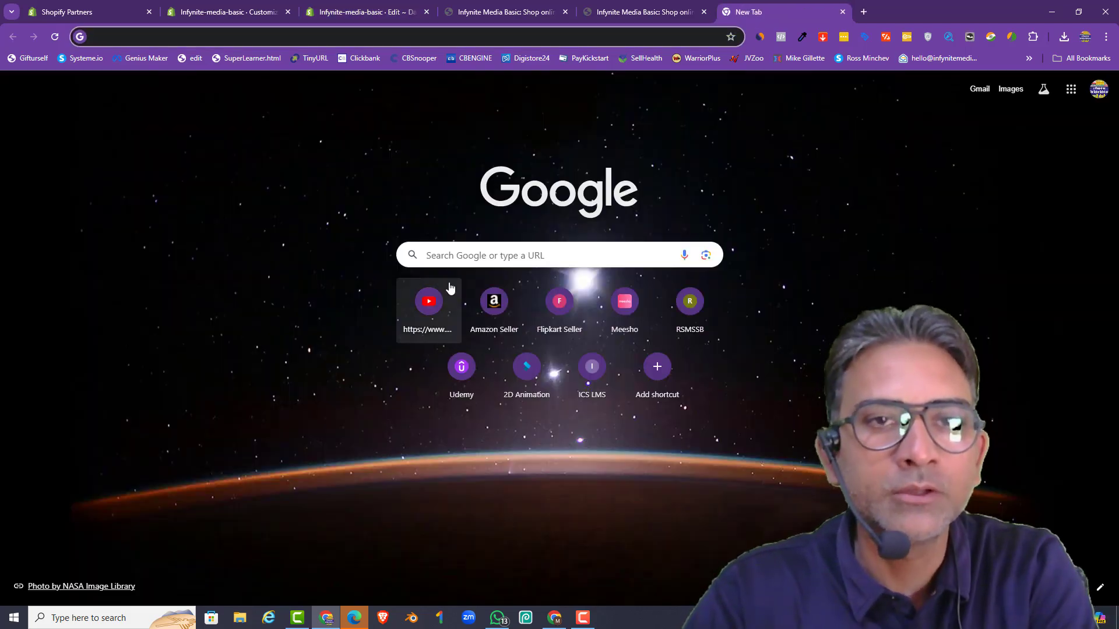
pyautogui.click(436, 255)
pyautogui.click(353, 12)
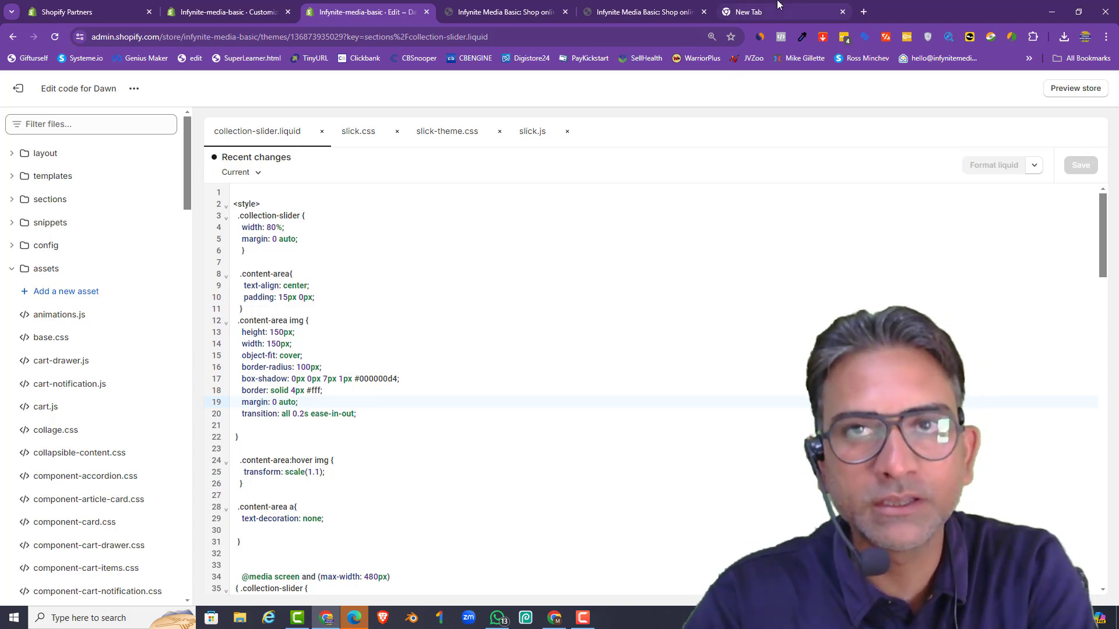
pyautogui.click(752, 11)
pyautogui.write('#000')
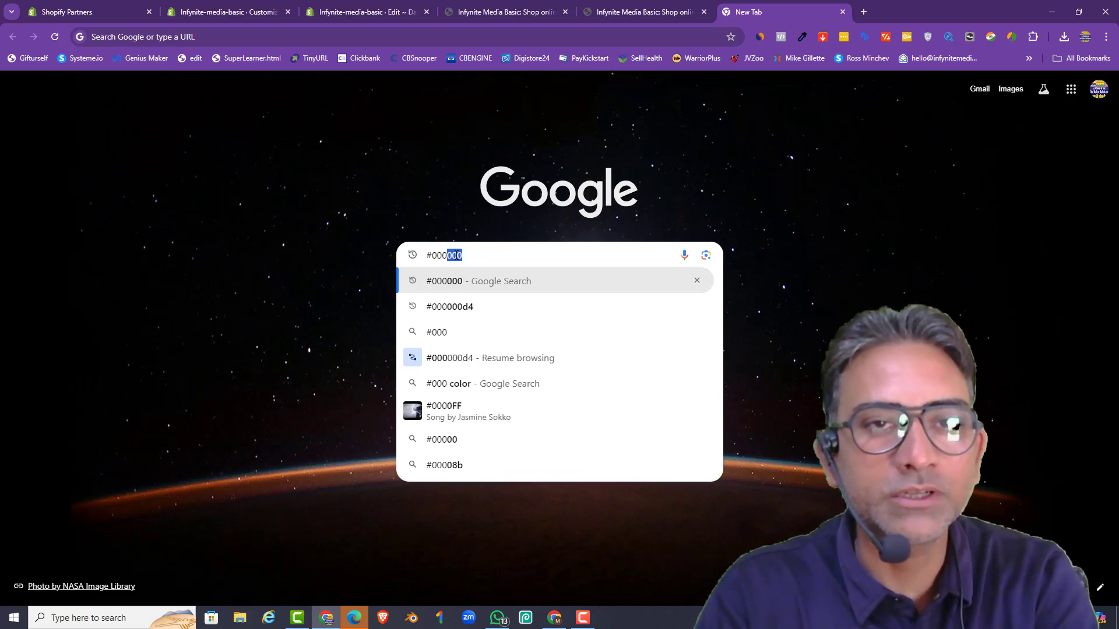
pyautogui.write('000')
pyautogui.press('Return')
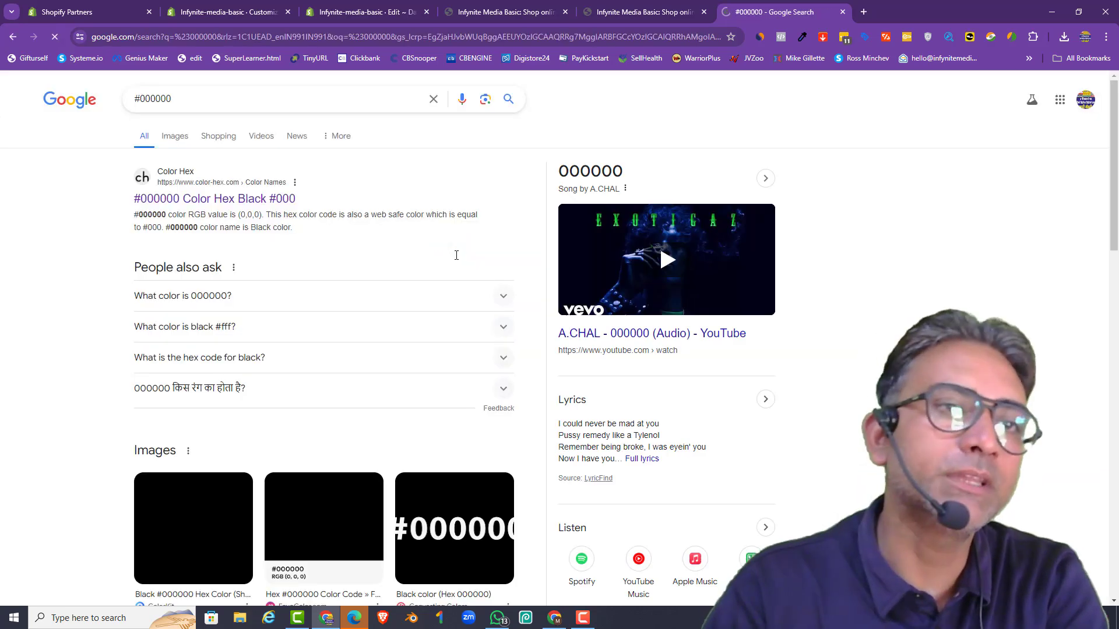
pyautogui.click(279, 199)
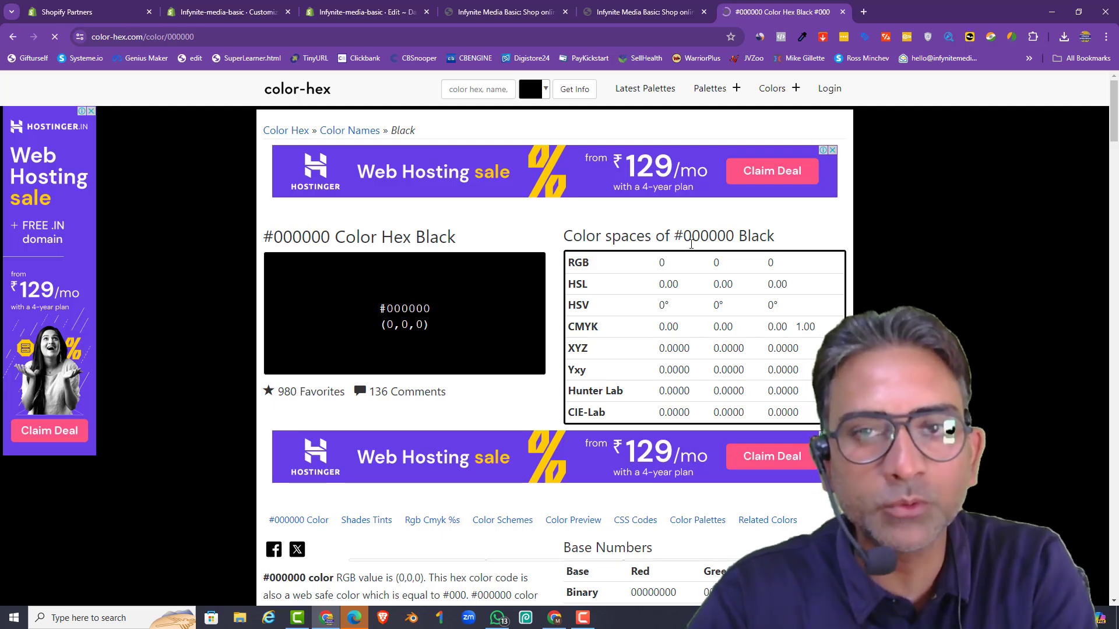
# Step: Compare the six-digit code on the color-hex page with the box-shadow color code in collection-slider.liquid
pyautogui.moveTo(702, 235); pyautogui.dragTo(730, 239)
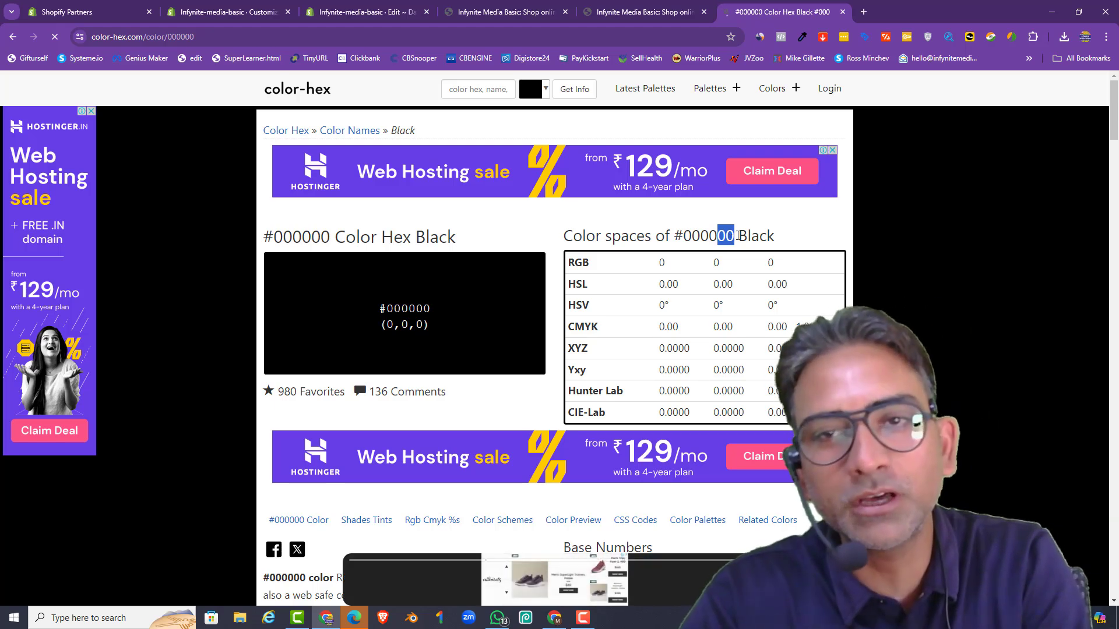
pyautogui.click(739, 235)
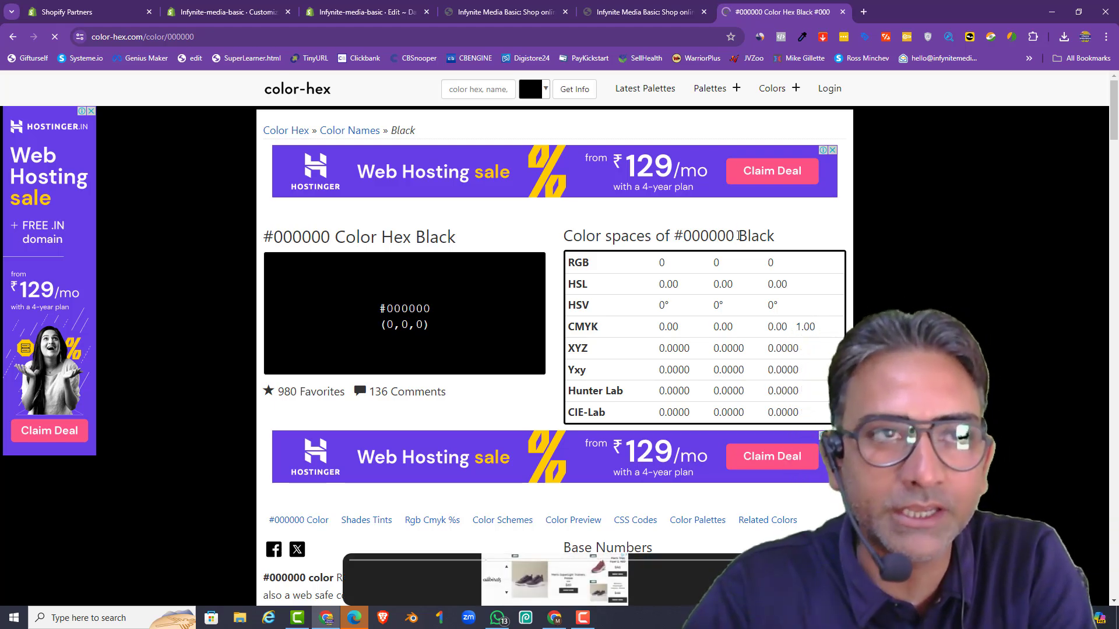
pyautogui.click(361, 11)
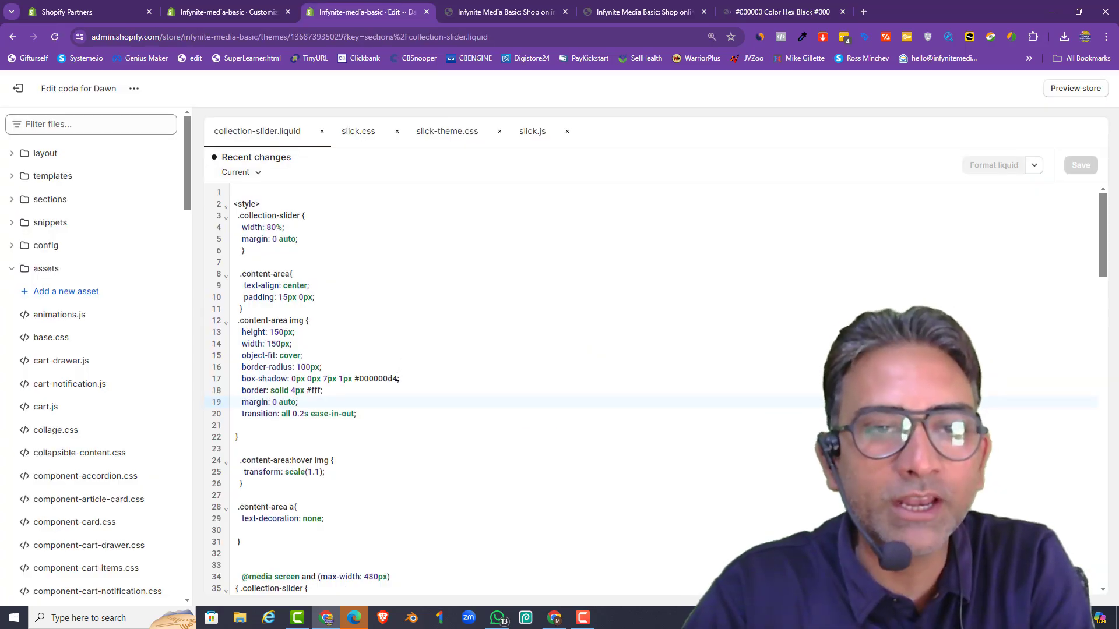
pyautogui.click(781, 11)
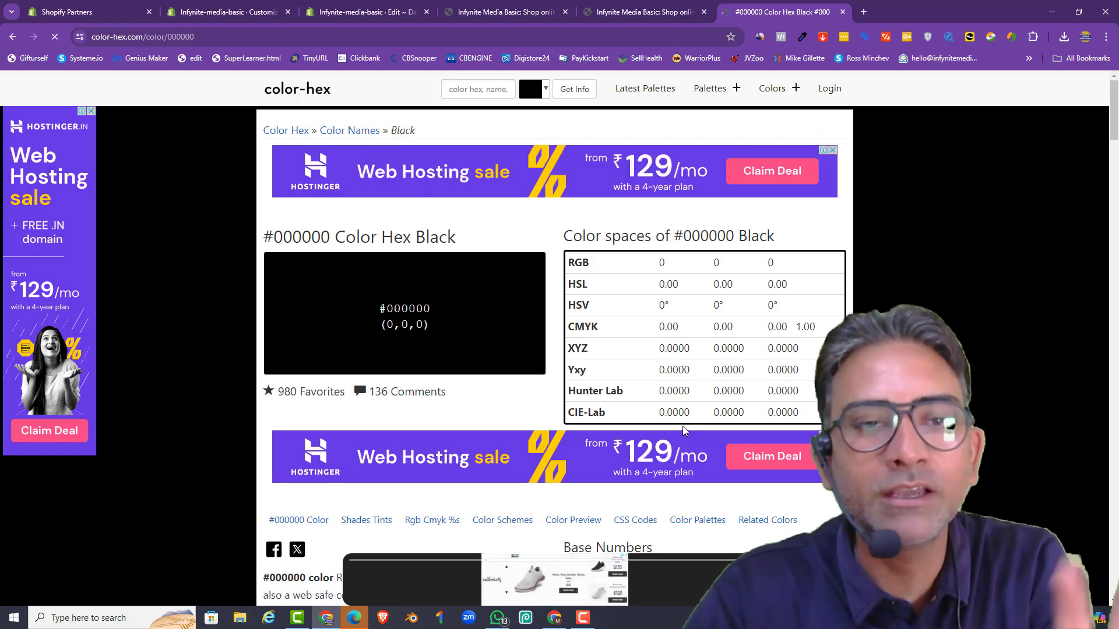
# Step: Open Notepad, write 00 and ff on two separate lines, and minimize the window
pyautogui.click(97, 618)
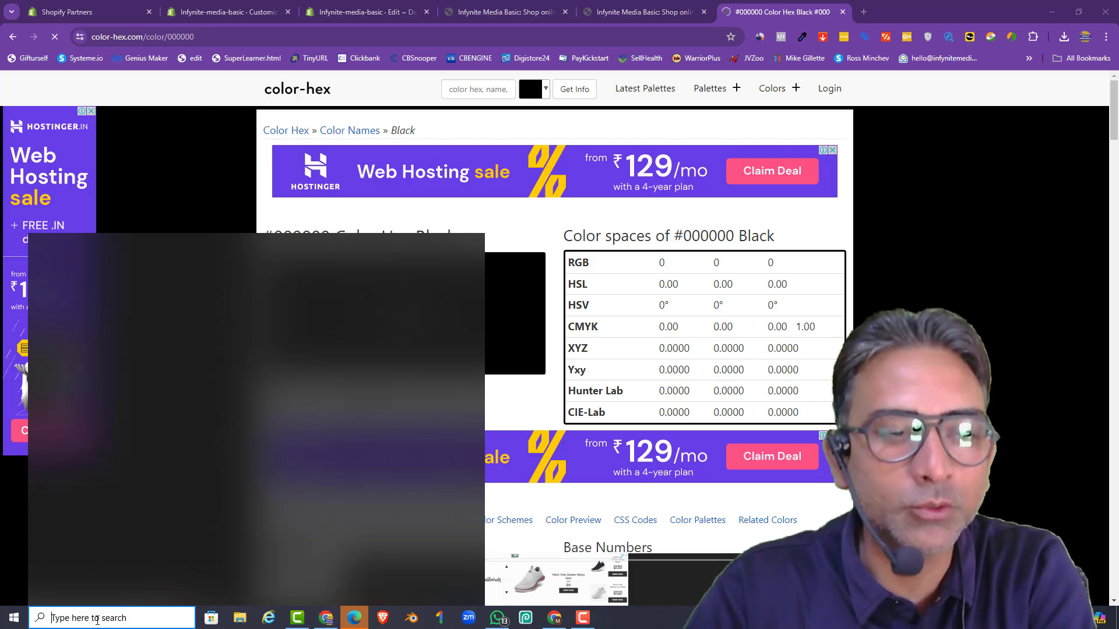
pyautogui.write('notepad')
pyautogui.press('Return')
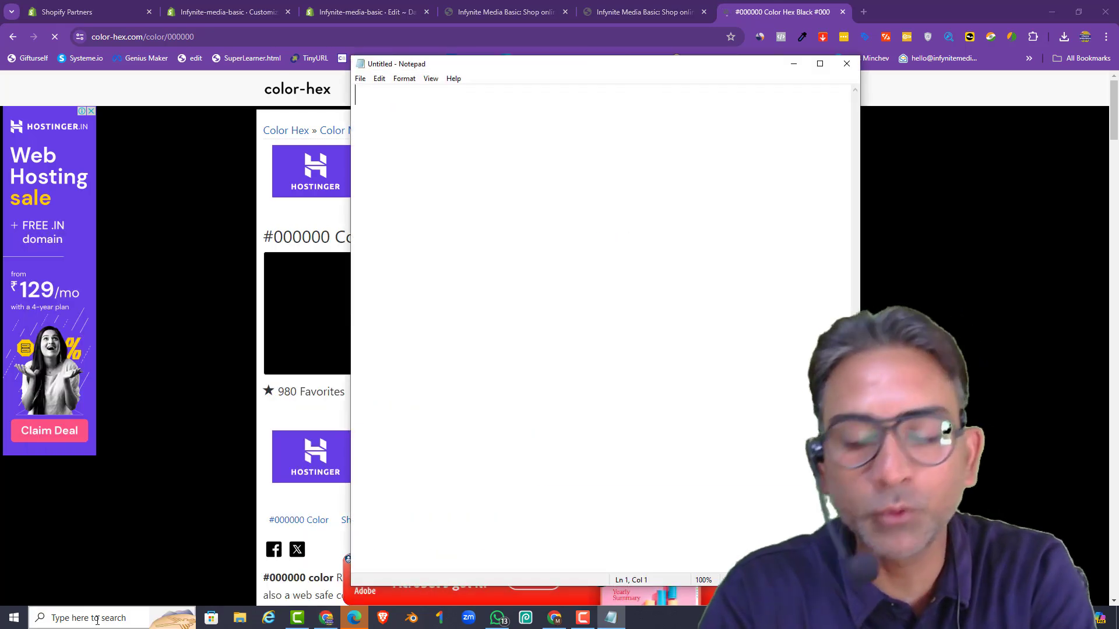
pyautogui.write('0 ')
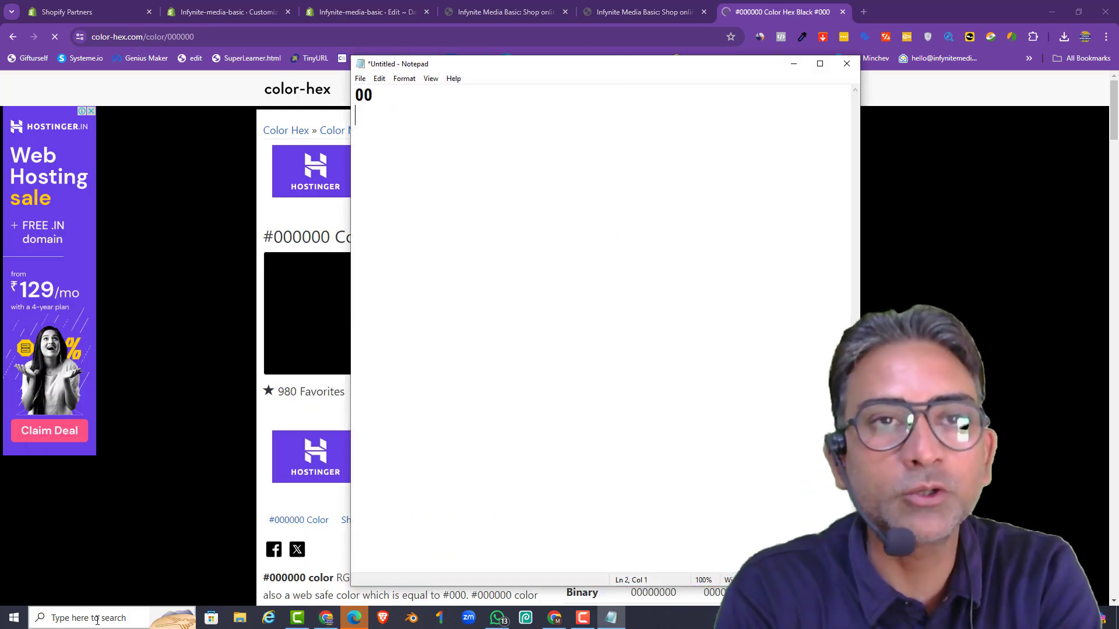
pyautogui.write('ff')
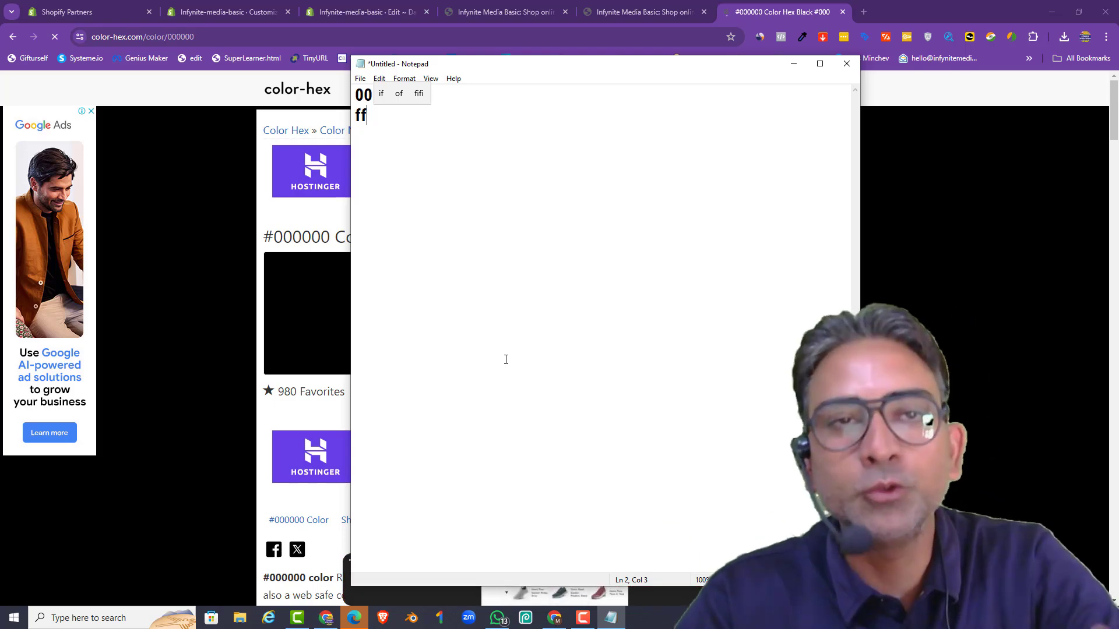
pyautogui.click(793, 64)
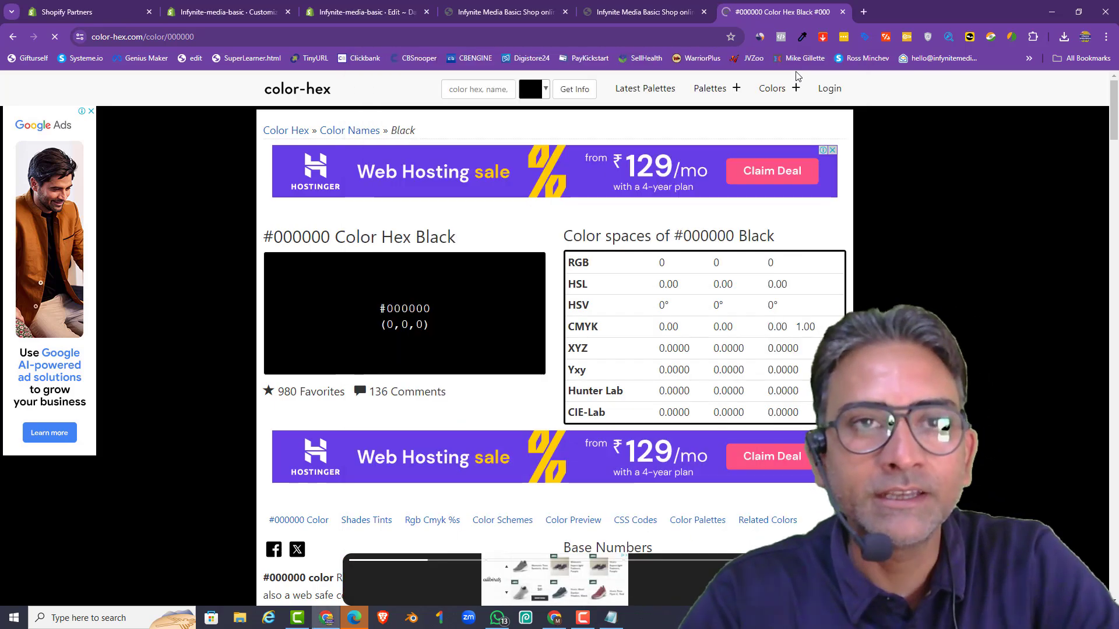
# Step: Switch to the Canva design and lower the Transparency setting of the large gray rectangle
pyautogui.moveTo(772, 88)
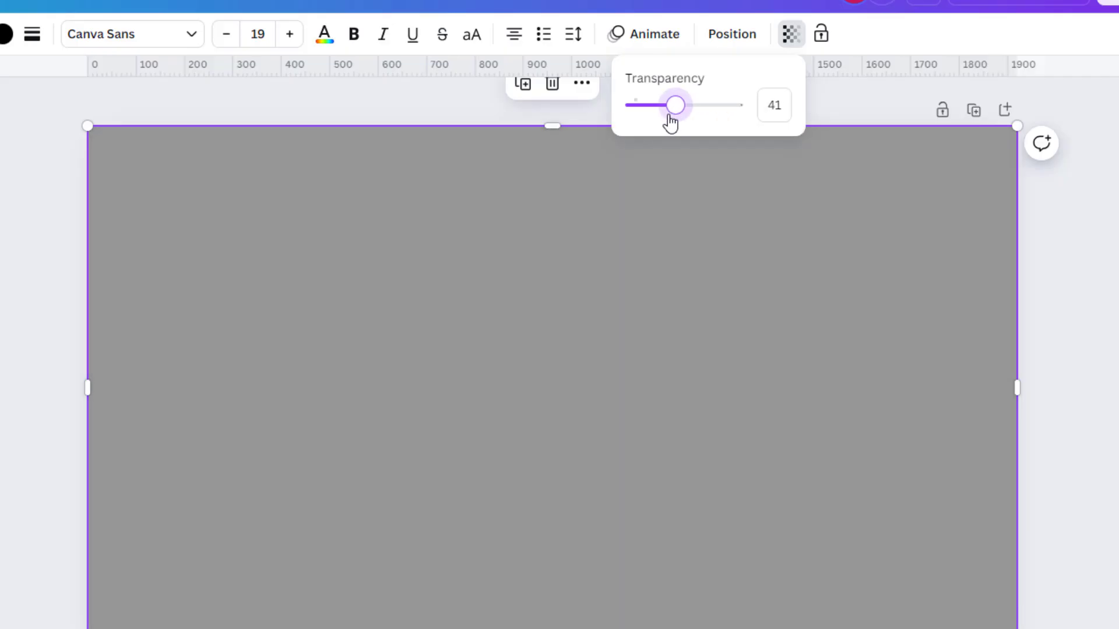
pyautogui.moveTo(669, 120); pyautogui.dragTo(635, 121)
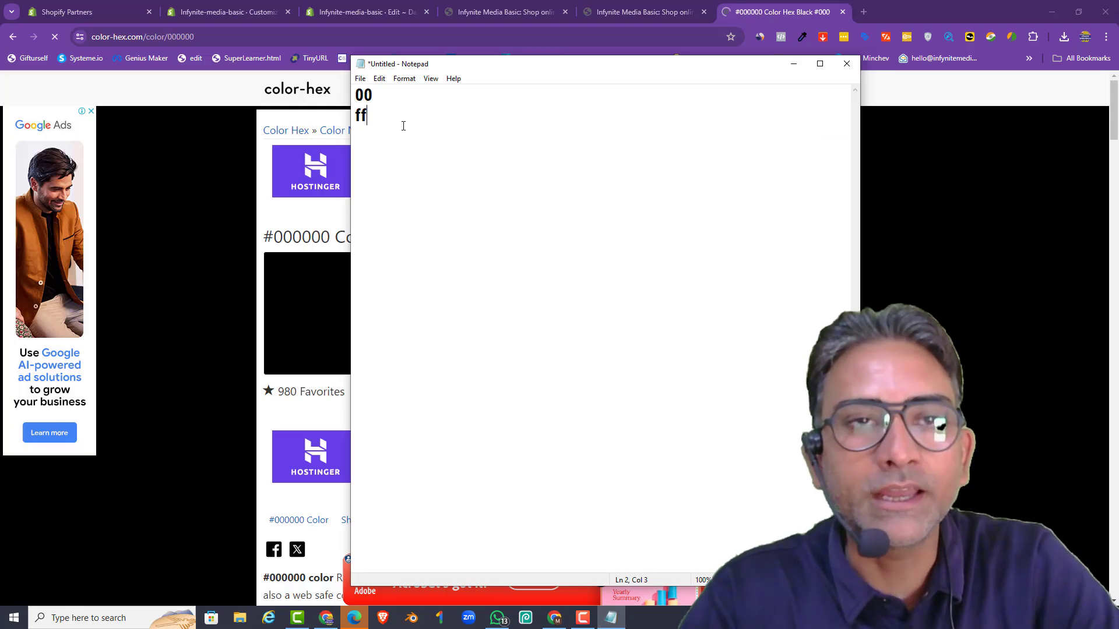
# Step: Review the lowest and highest alpha values, 00 and ff, in the Notepad note and minimize it again
pyautogui.hotkey('shift', 'Home')
pyautogui.press('End')
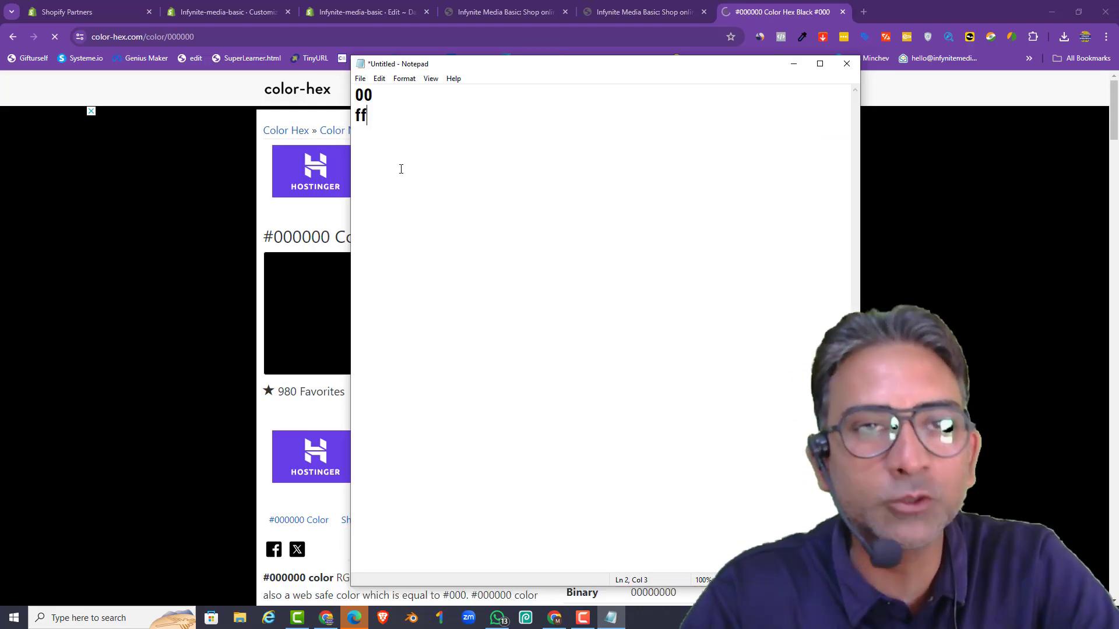
pyautogui.doubleClick(395, 95)
pyautogui.click(397, 118)
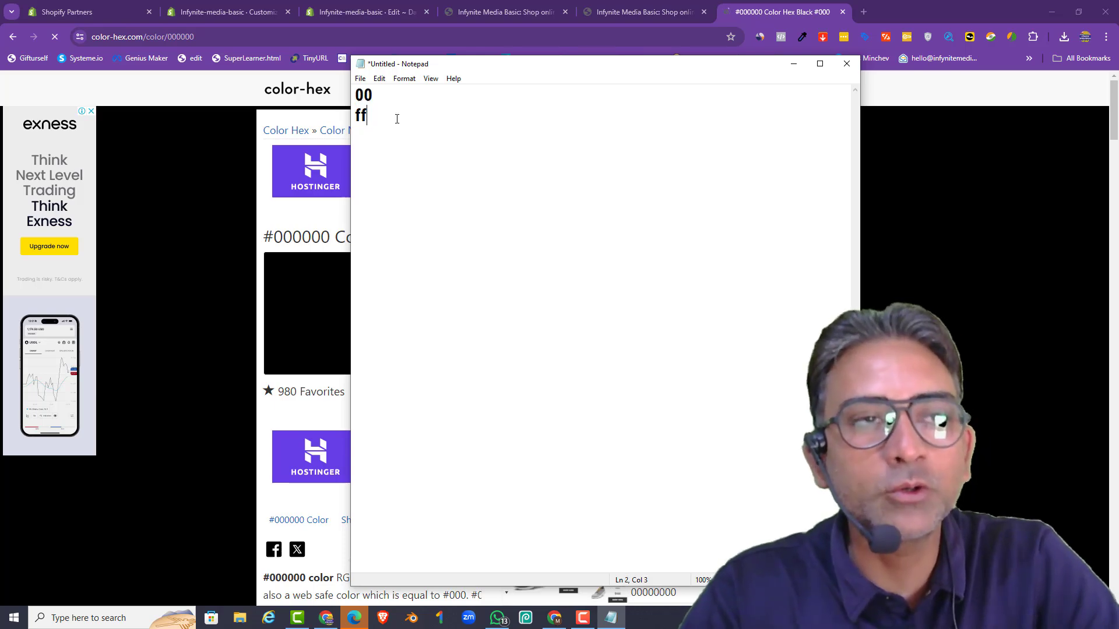
pyautogui.click(793, 65)
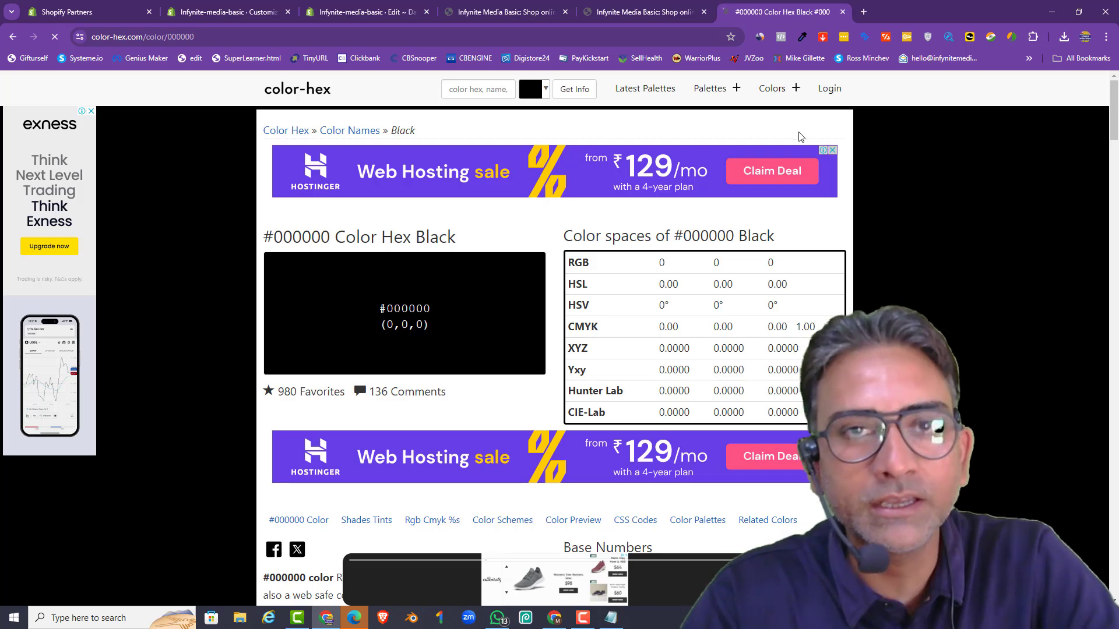
# Step: Open a new CodePen pen at codepen.io/pen/ in a separate browser tab
pyautogui.click(863, 12)
pyautogui.click(490, 255)
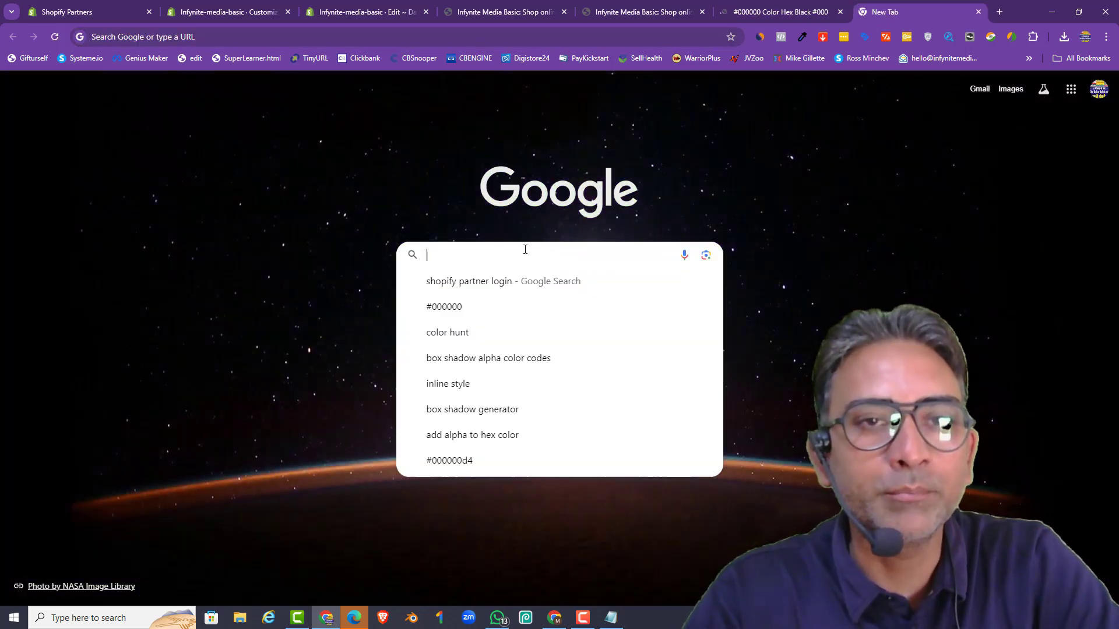
pyautogui.click(296, 37)
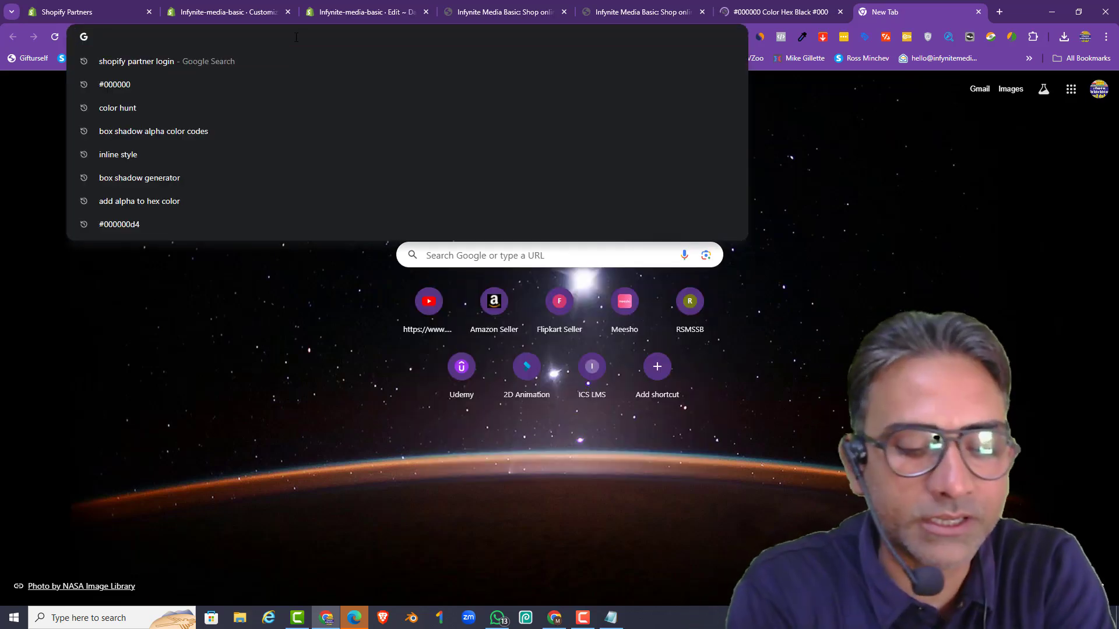
pyautogui.write('code')
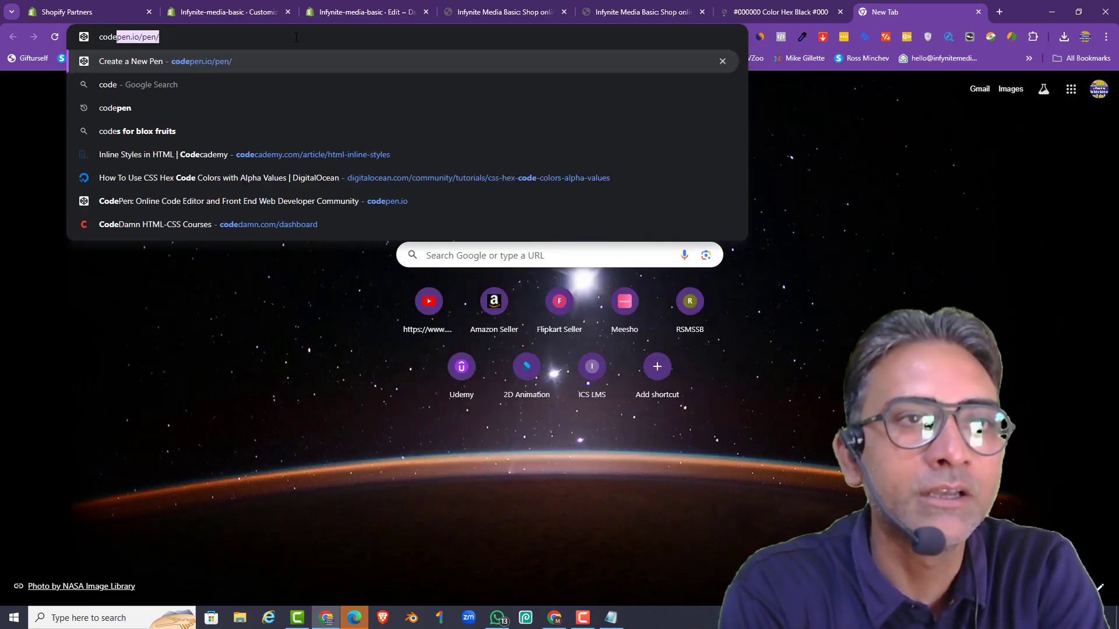
pyautogui.press('Return')
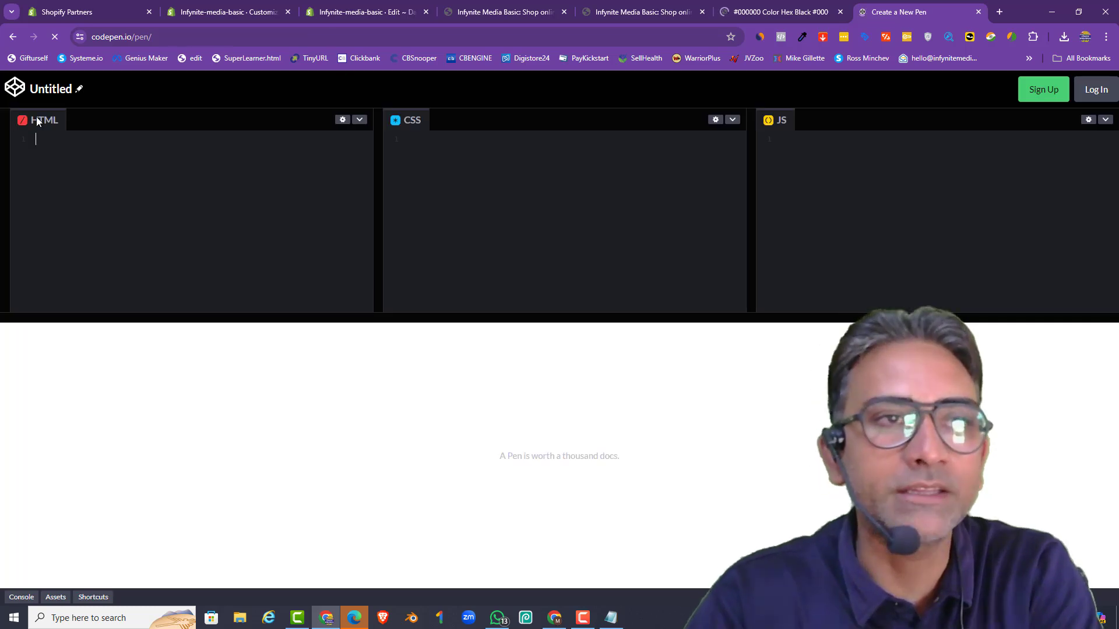
# Step: Add an empty div element with opening and closing tags to the pen's HTML code
pyautogui.write('iv')
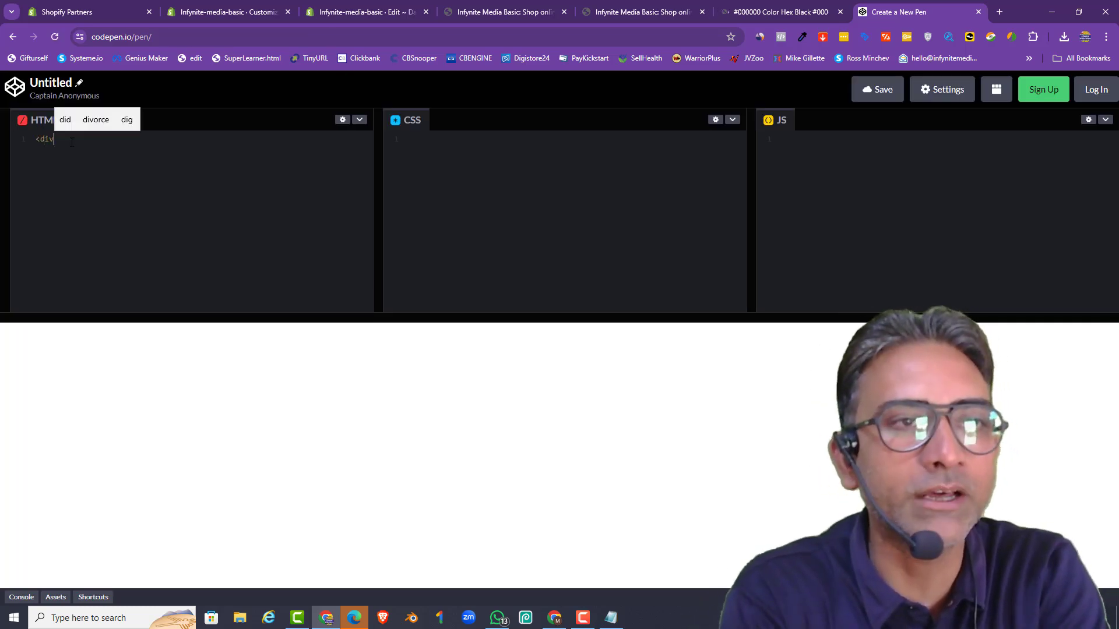
pyautogui.write('>')
pyautogui.press('Return')
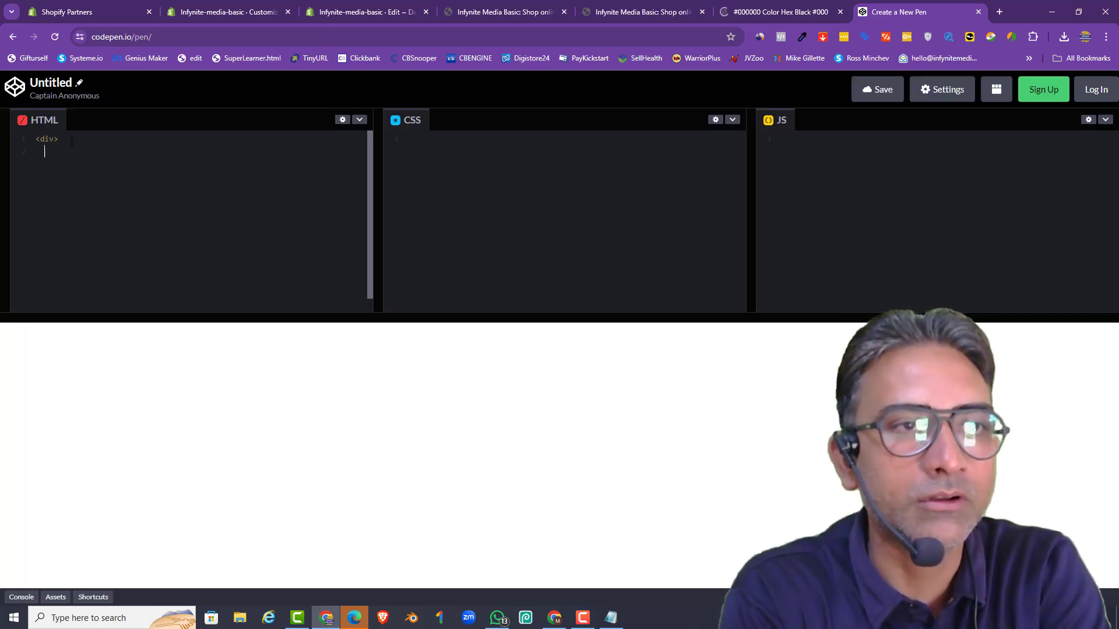
pyautogui.write('</div>')
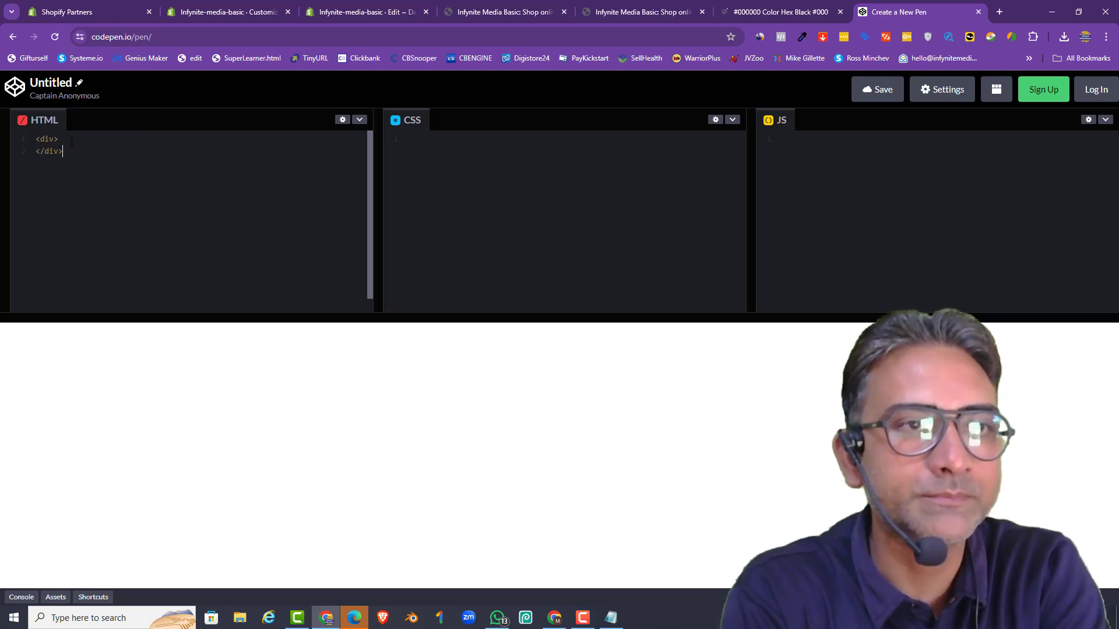
# Step: Start a div rule in the pen's CSS code with a background-color property, leaving its value empty
pyautogui.click(450, 151)
pyautogui.write('div {')
pyautogui.press('Return')
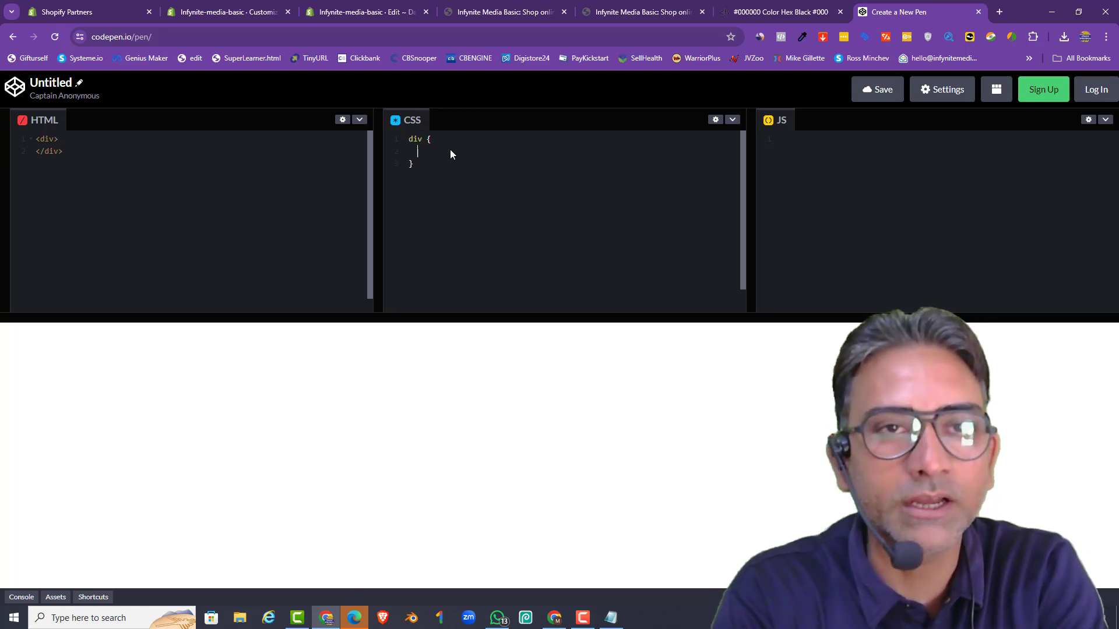
pyautogui.write('backgroun')
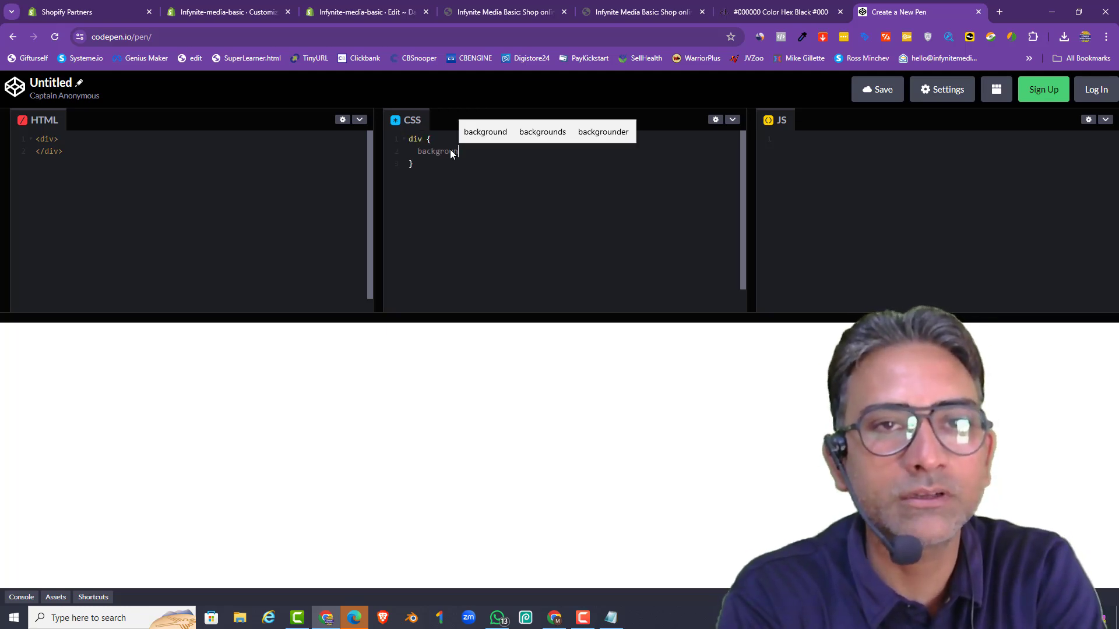
pyautogui.write('d-color')
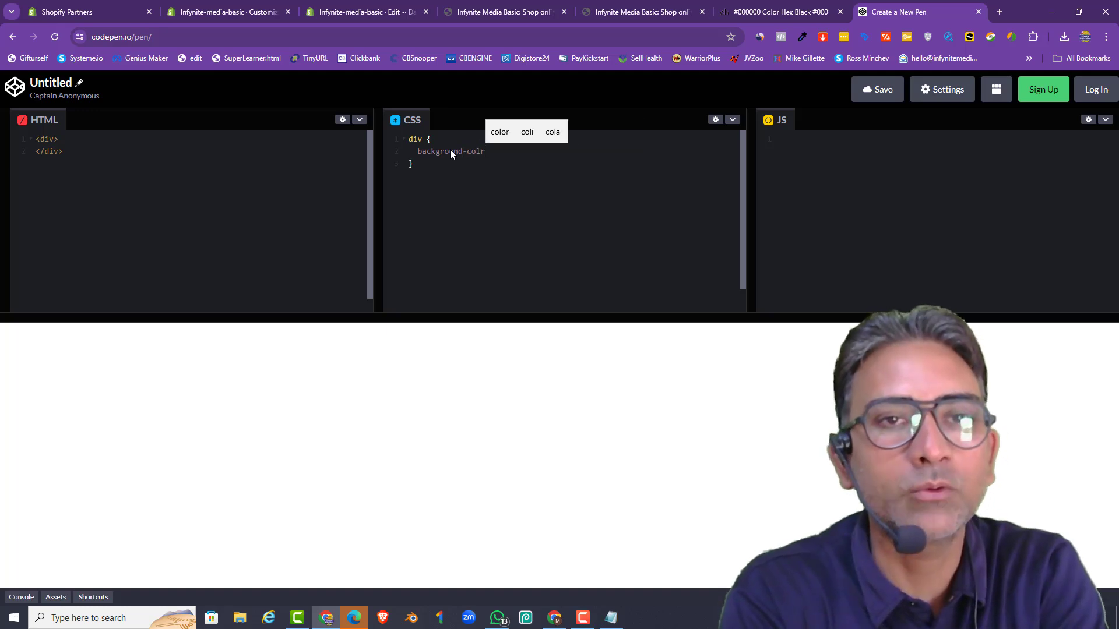
pyautogui.write(':')
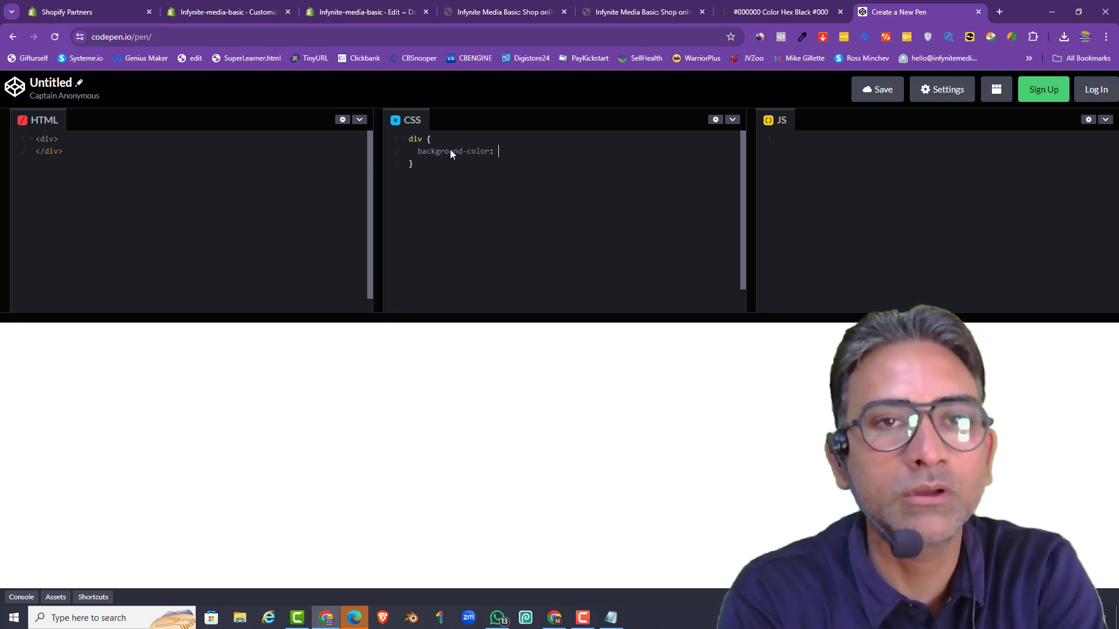
# Step: Search Google for colorhunt in a new browser tab
pyautogui.click(999, 12)
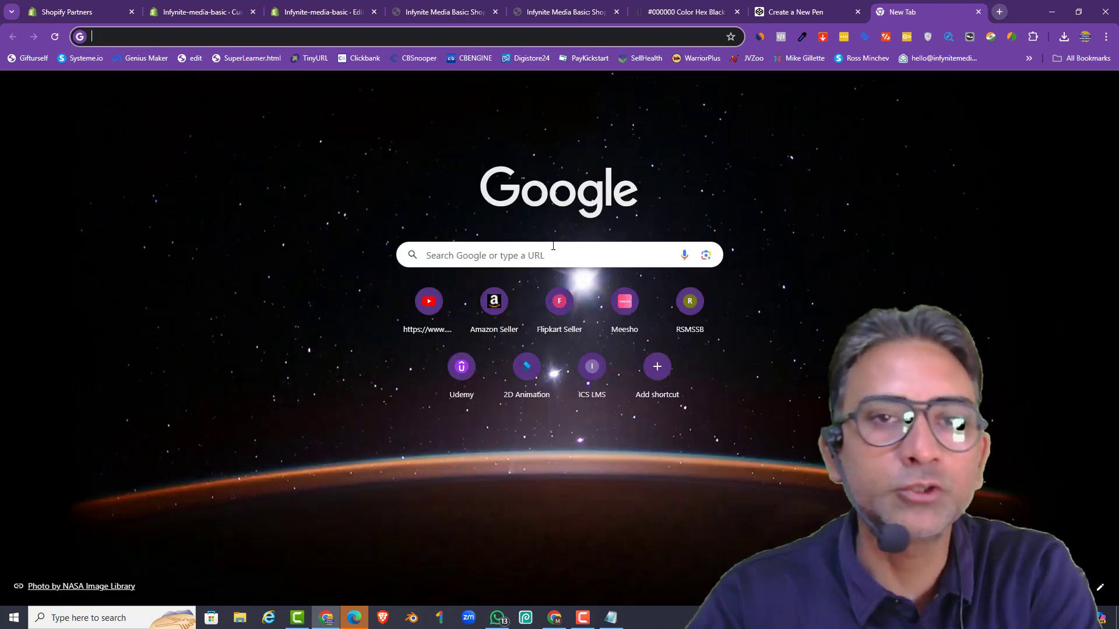
pyautogui.click(549, 254)
pyautogui.write('colorhunt')
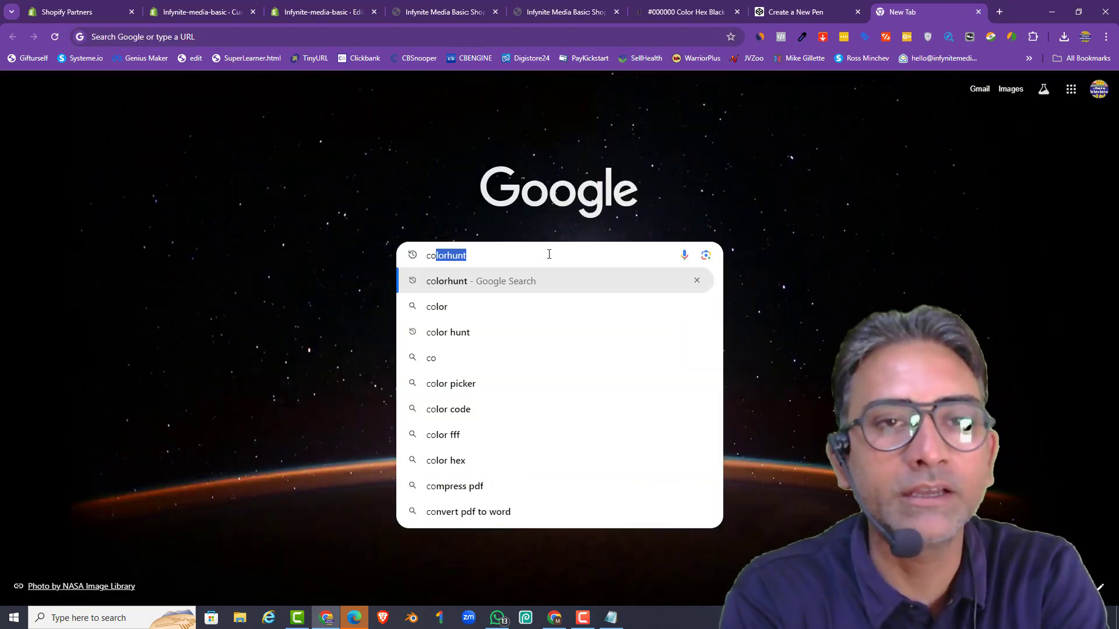
pyautogui.press('Return')
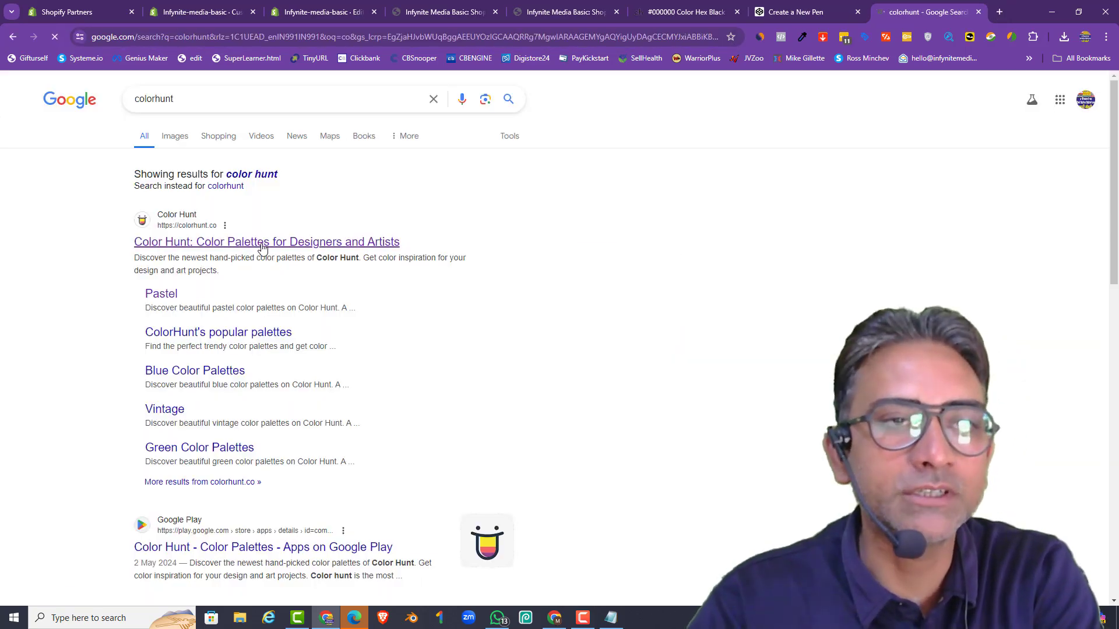
# Step: Open the Color Hunt site from the search results and copy the hex code #4535C1 from a palette
pyautogui.click(262, 248)
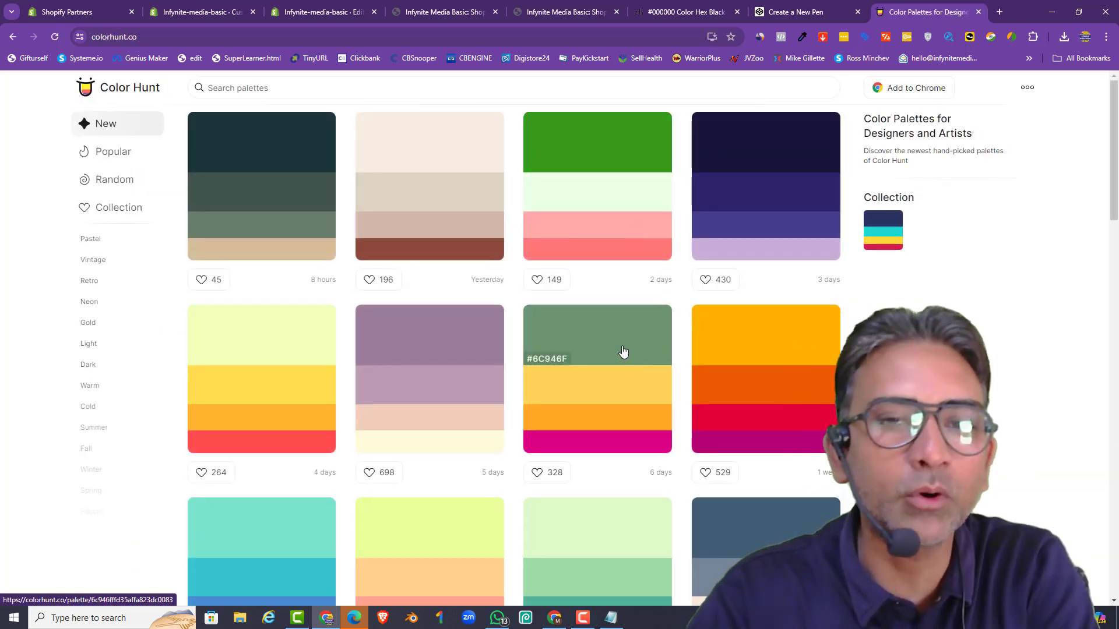
pyautogui.scroll(-3, 621, 352)
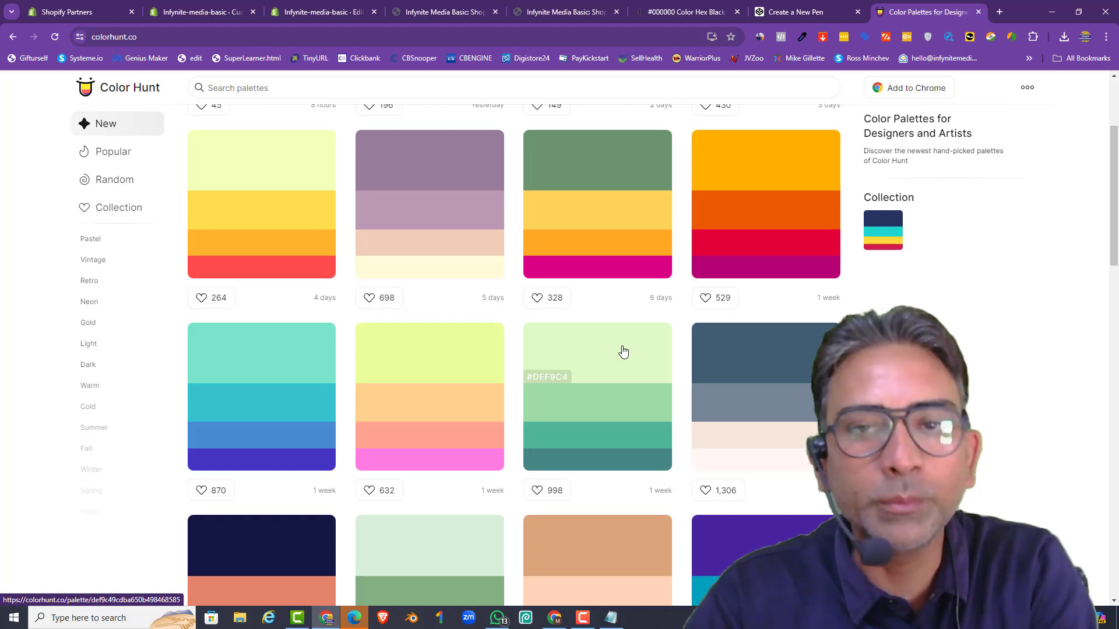
pyautogui.scroll(-1, 623, 351)
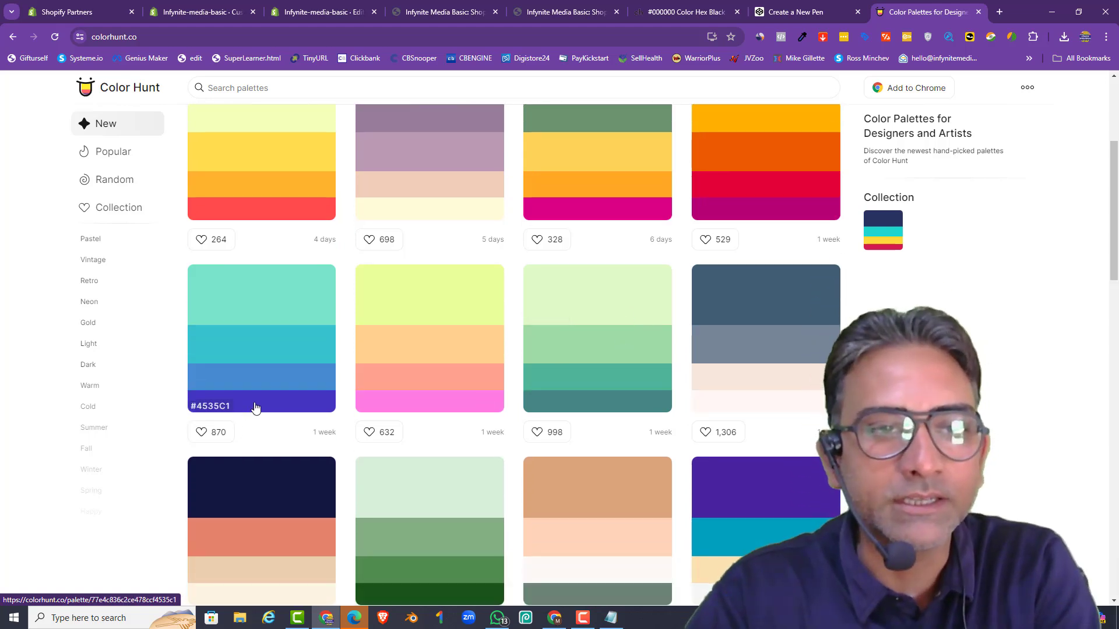
pyautogui.click(230, 408)
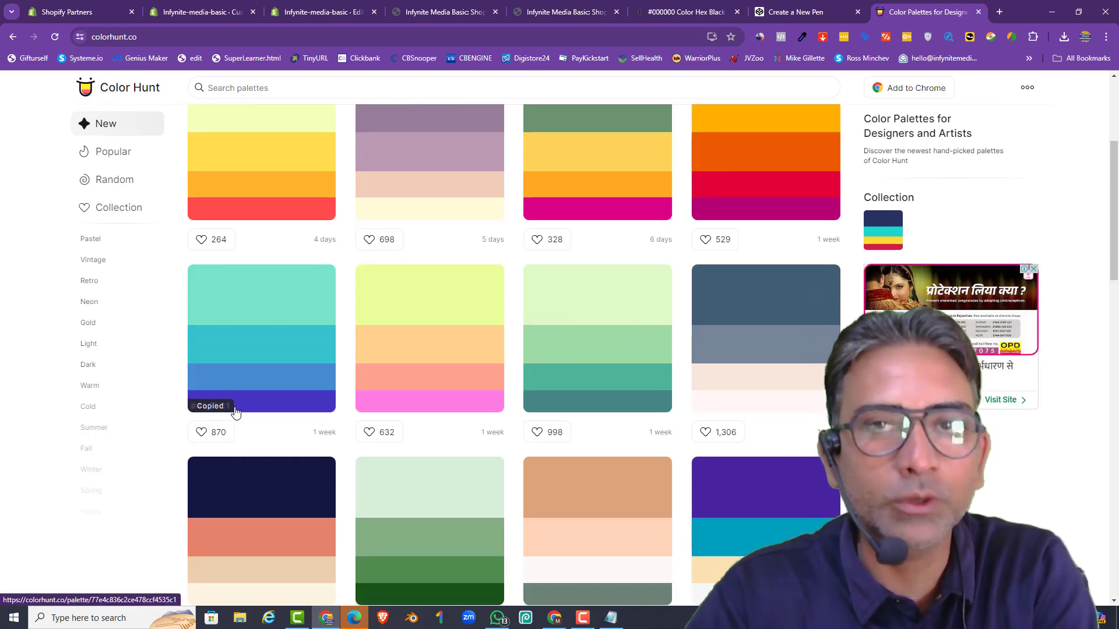
# Step: Set the div's background-color in the CodePen CSS code to the copied color, written as #4535C1;
pyautogui.click(798, 11)
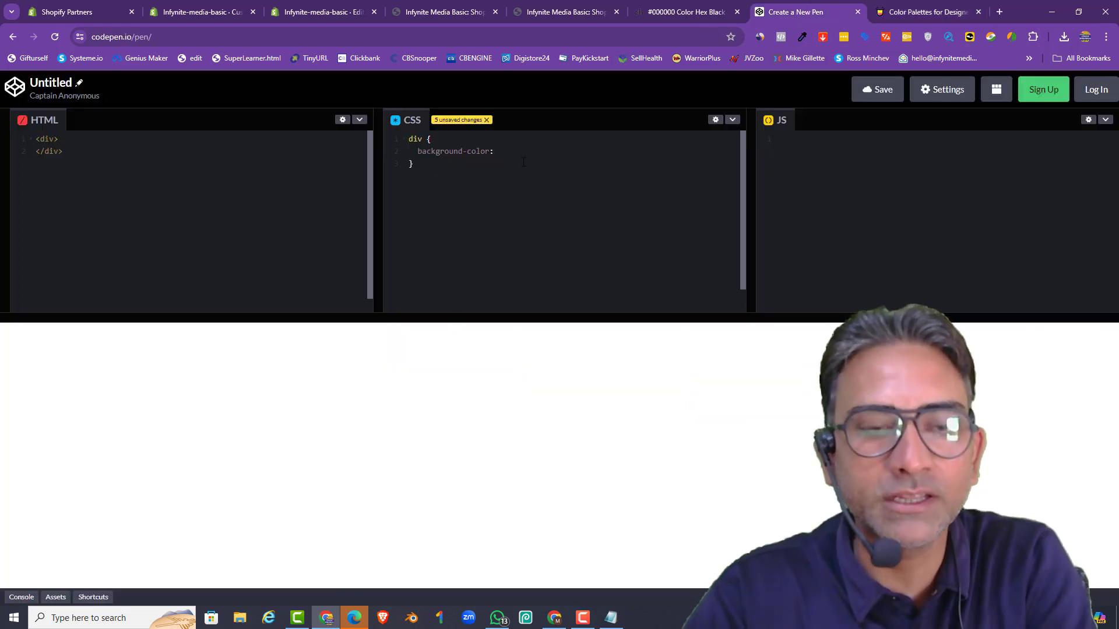
pyautogui.hotkey('ctrl', 'v')
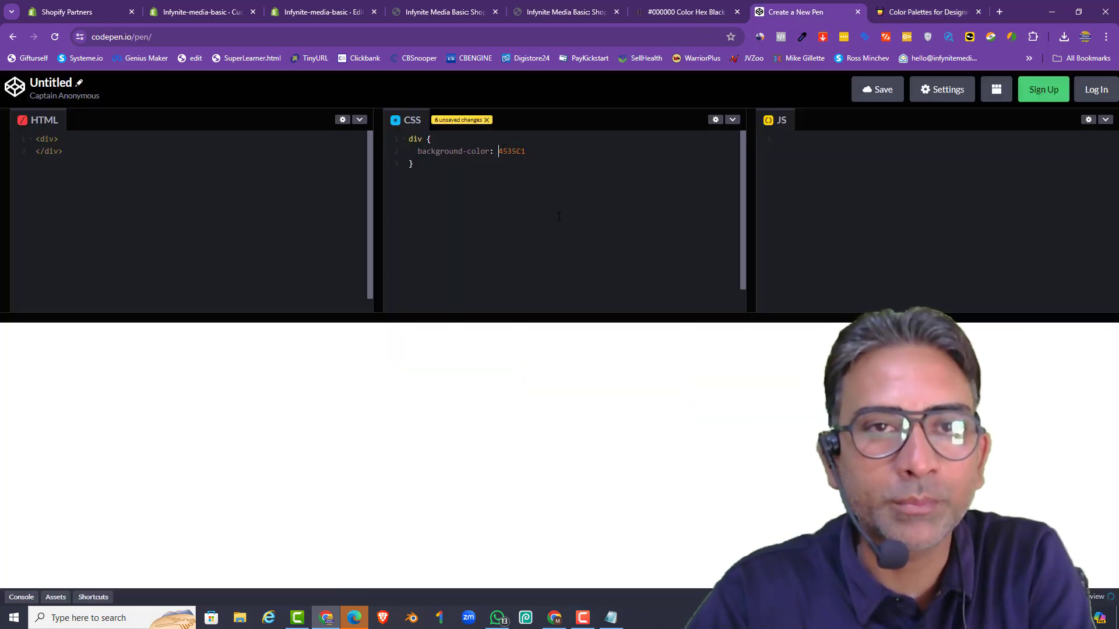
pyautogui.write('#')
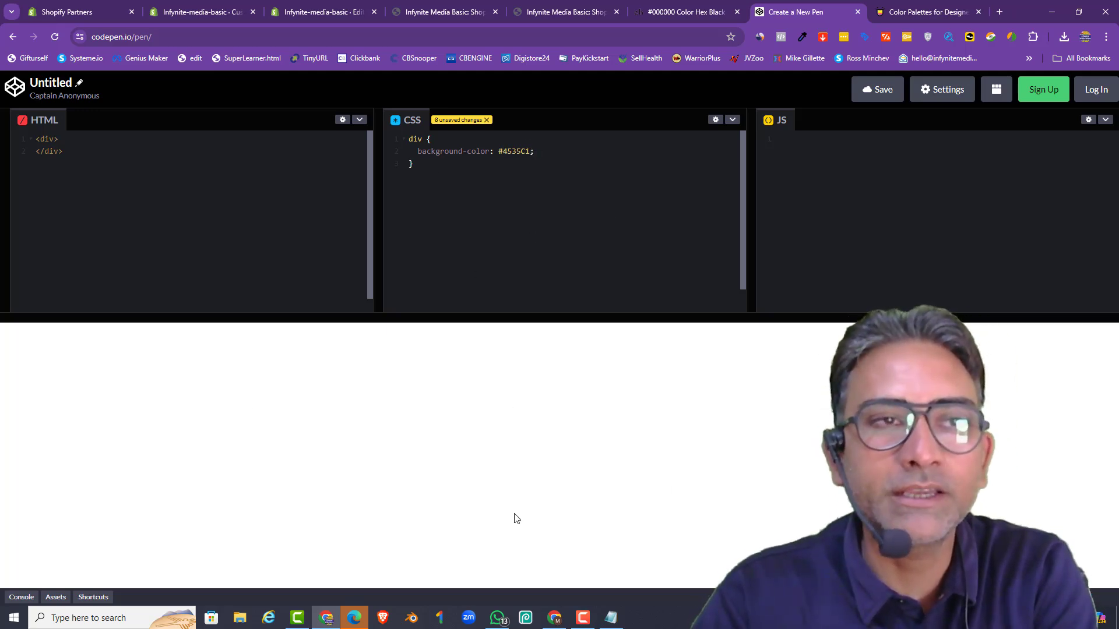
# Step: Add an inline style to the div's opening HTML tag with width: 200px; and height: 200px;
pyautogui.click(55, 139)
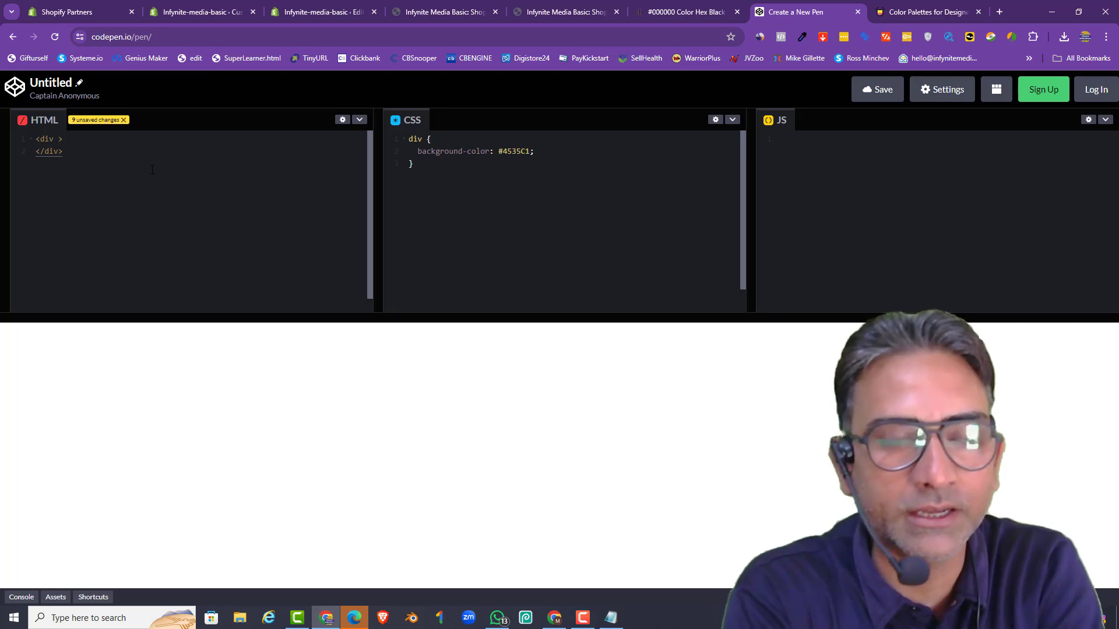
pyautogui.write('style')
pyautogui.write('="')
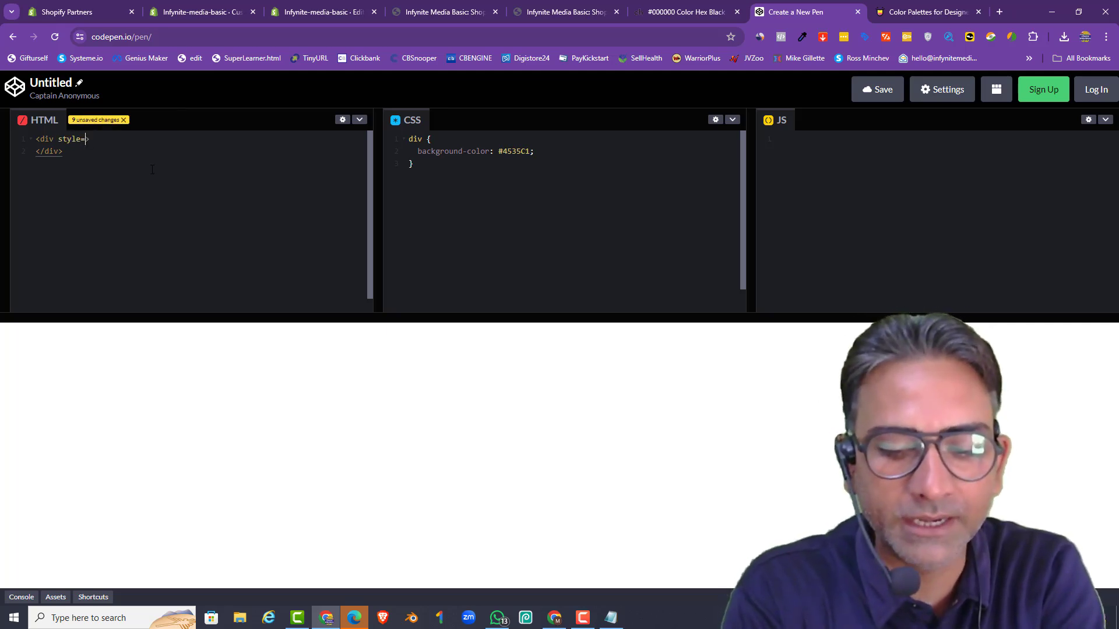
pyautogui.write('width:')
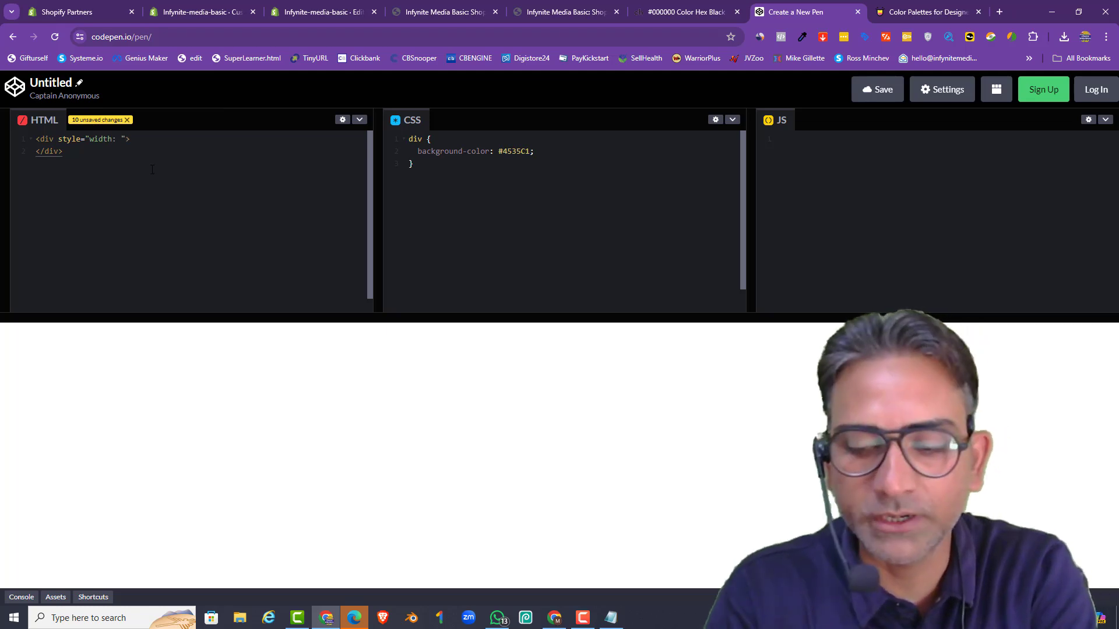
pyautogui.write(' 200px;')
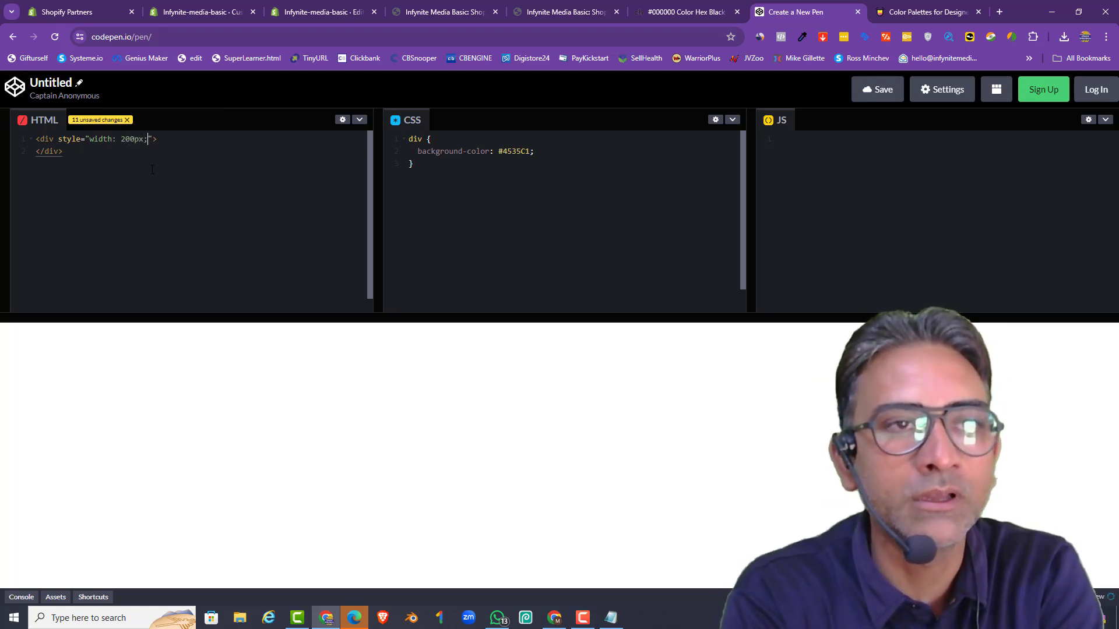
pyautogui.write(' height:')
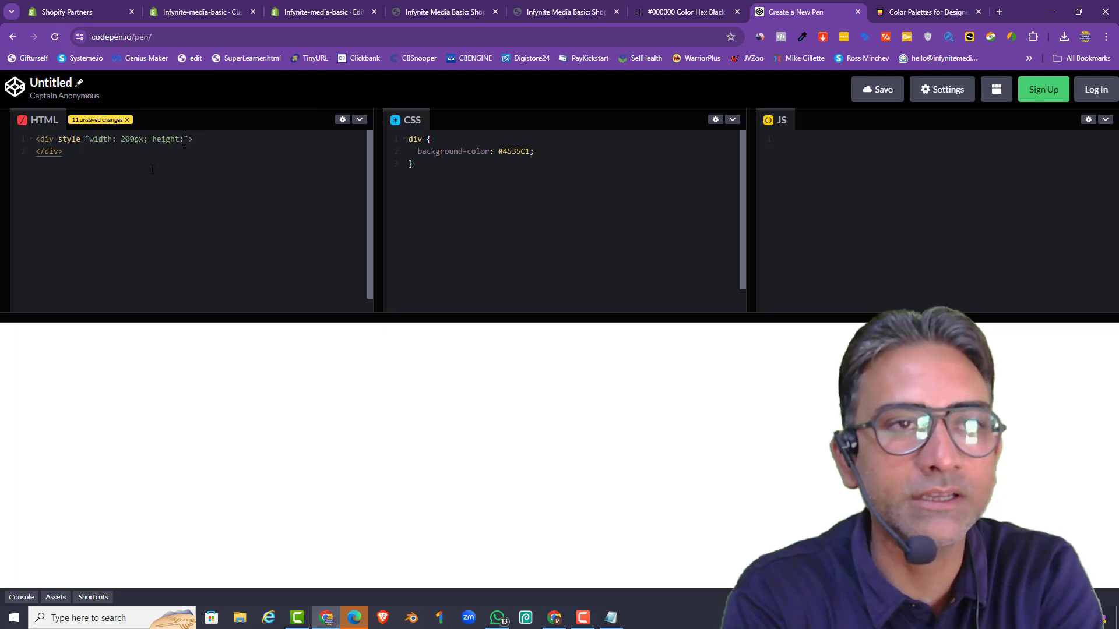
pyautogui.write(' 200')
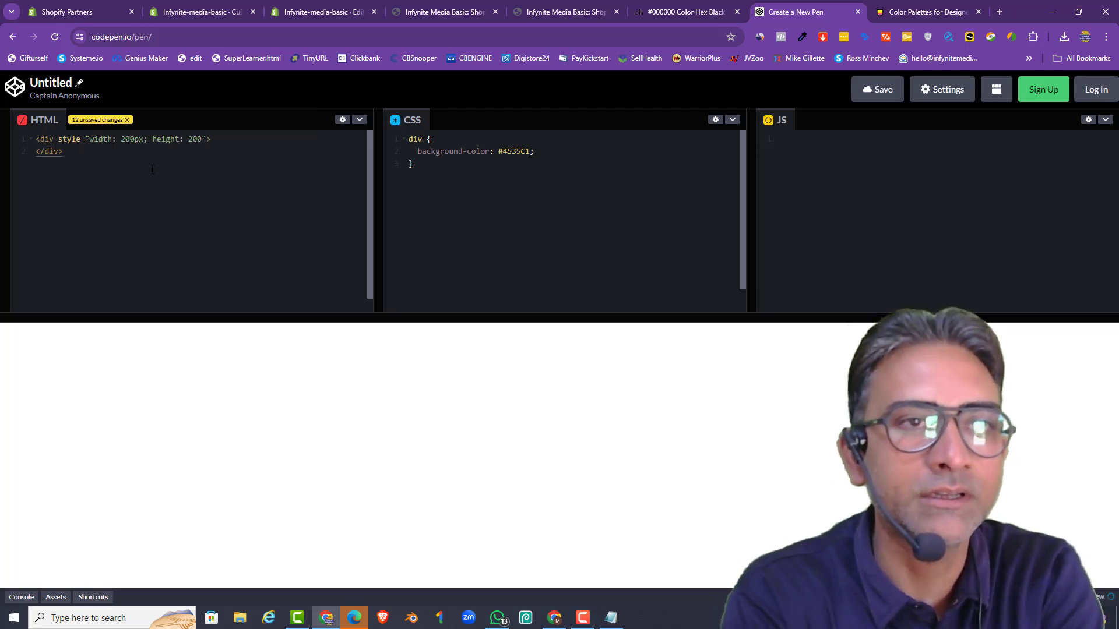
pyautogui.write('px;')
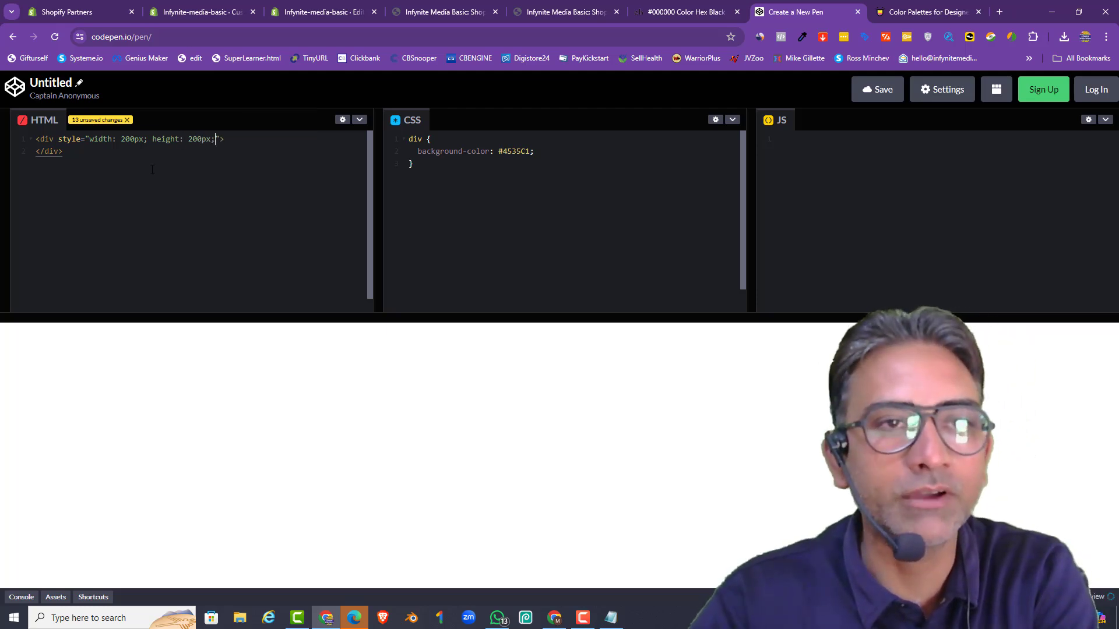
pyautogui.click(195, 161)
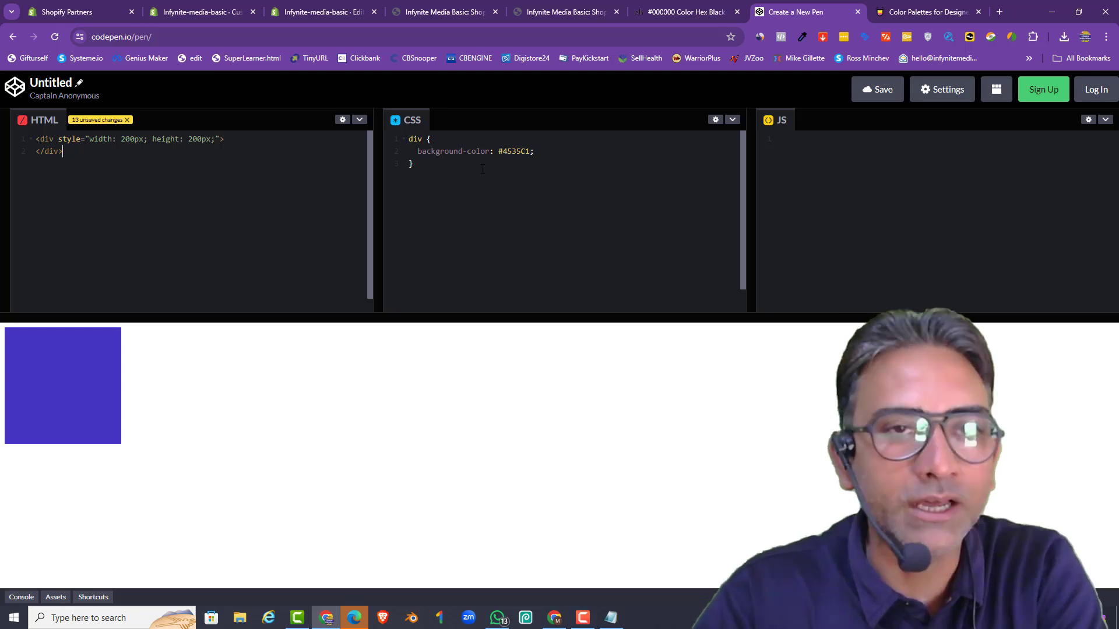
# Step: Add margin-left: auto; on a new line below background-color in the CSS div rule
pyautogui.click(555, 147)
pyautogui.press('Return')
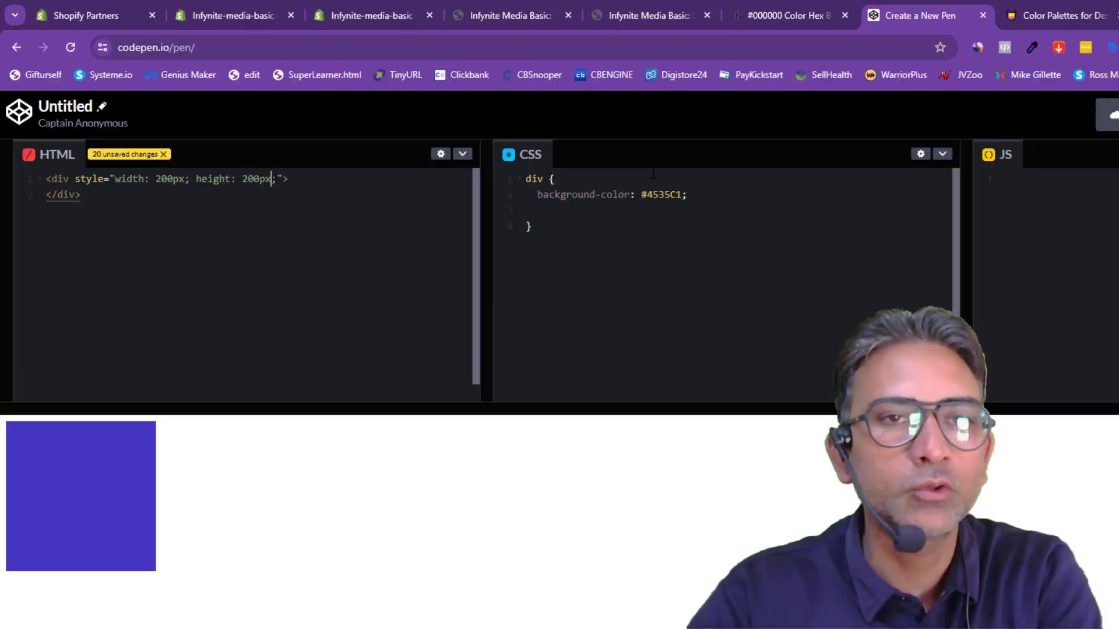
pyautogui.click(546, 211)
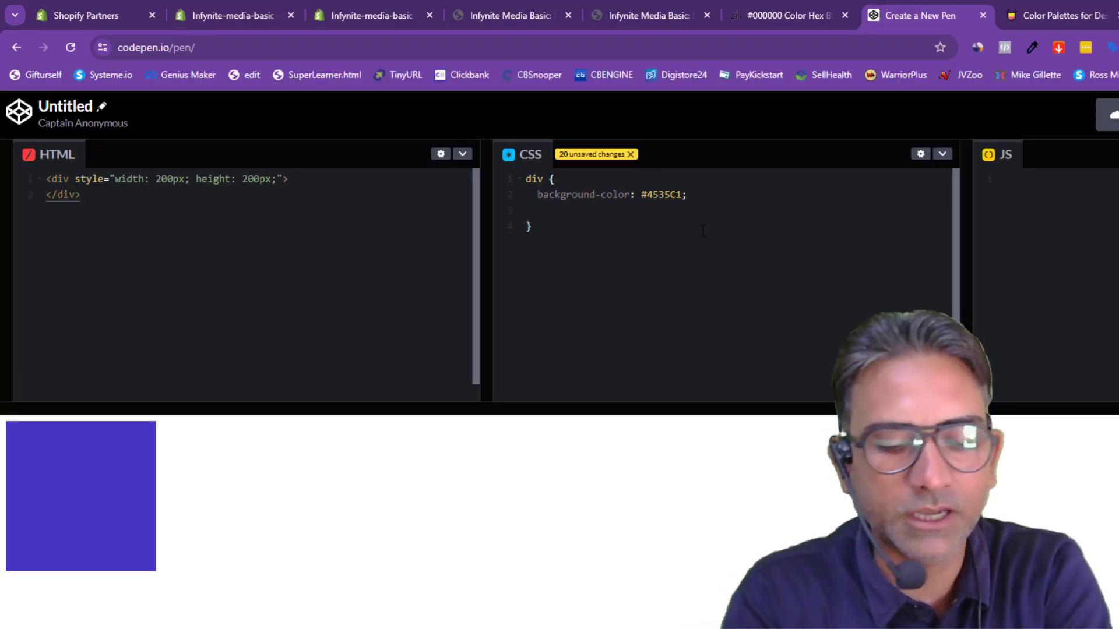
pyautogui.write('margin:')
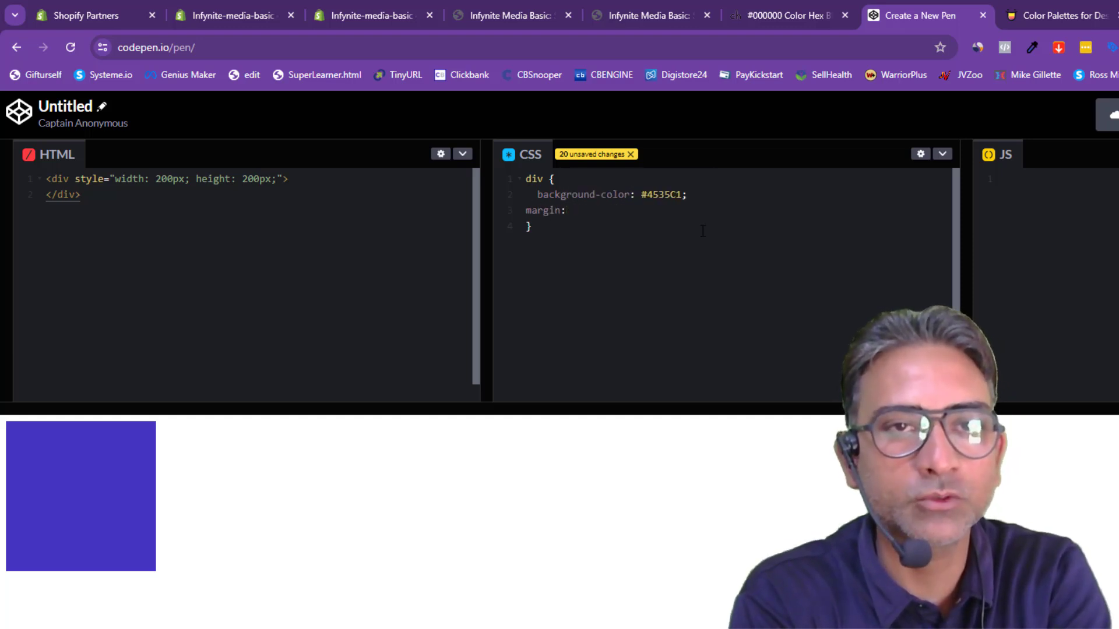
pyautogui.press('BackSpace')
pyautogui.press('BackSpace')
pyautogui.write('n-')
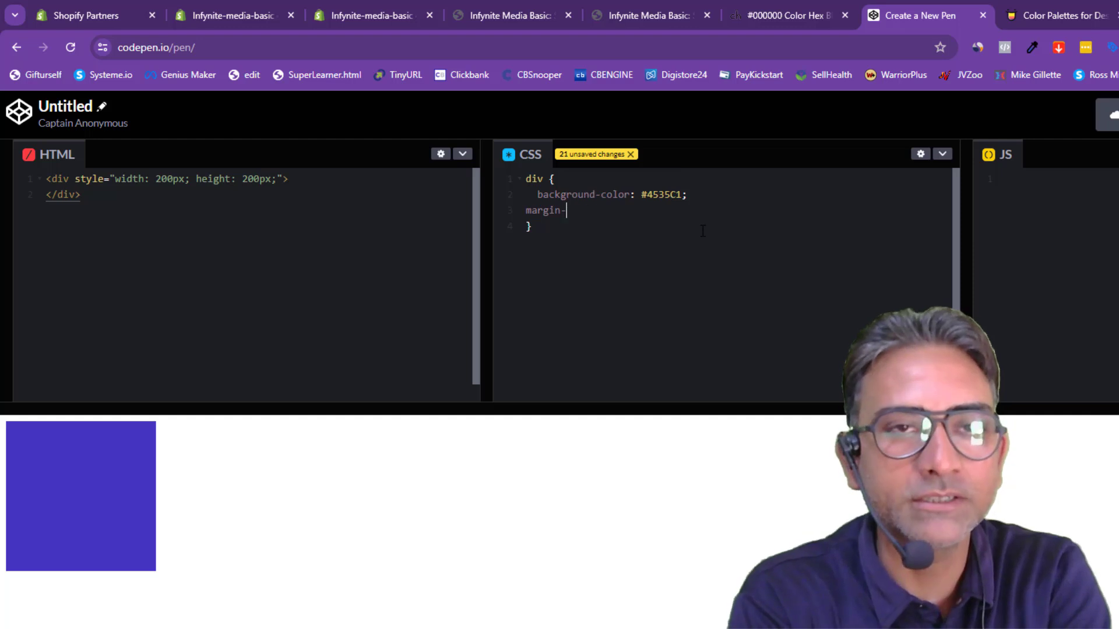
pyautogui.write('left: auto;')
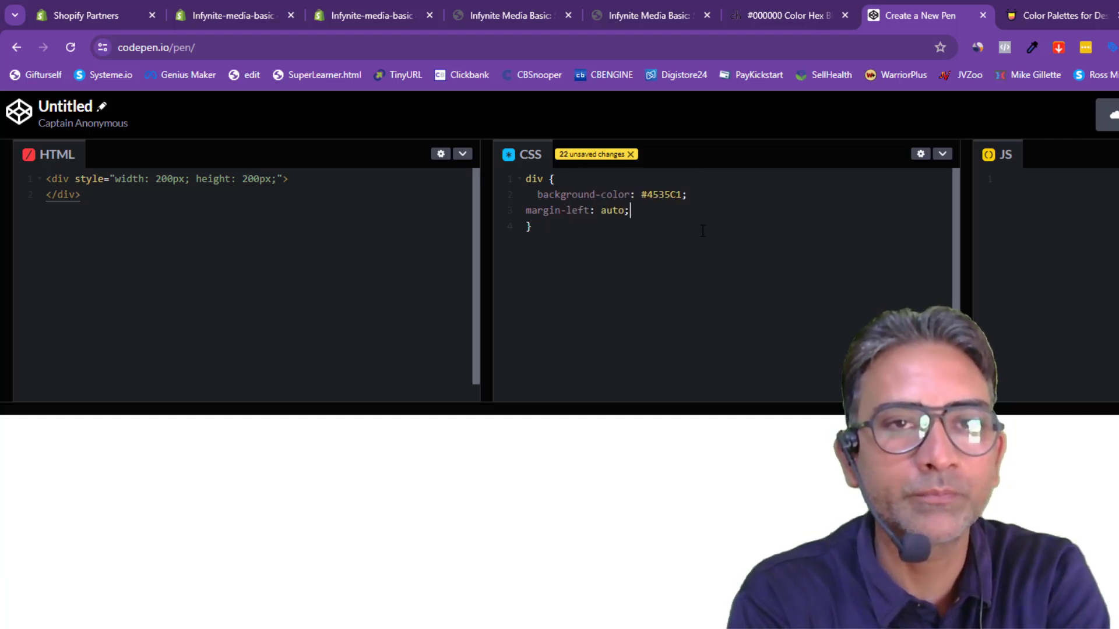
# Step: Add margin-right: auto; to the CSS div rule and indent the margin-left line to match the other properties
pyautogui.press('Return')
pyautogui.write('margin')
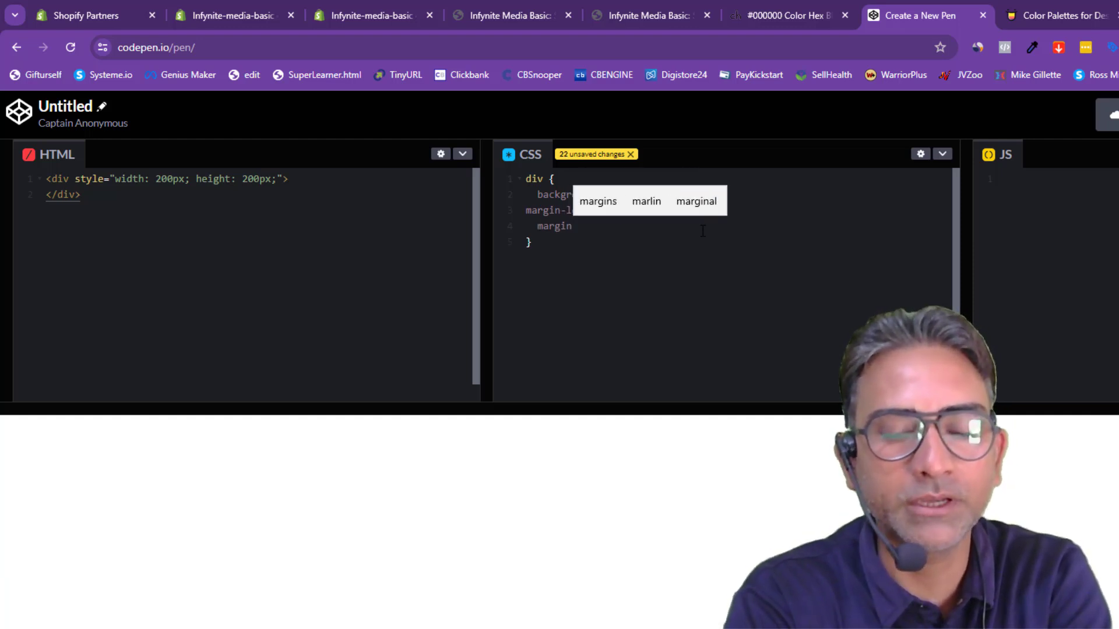
pyautogui.write('-right: ')
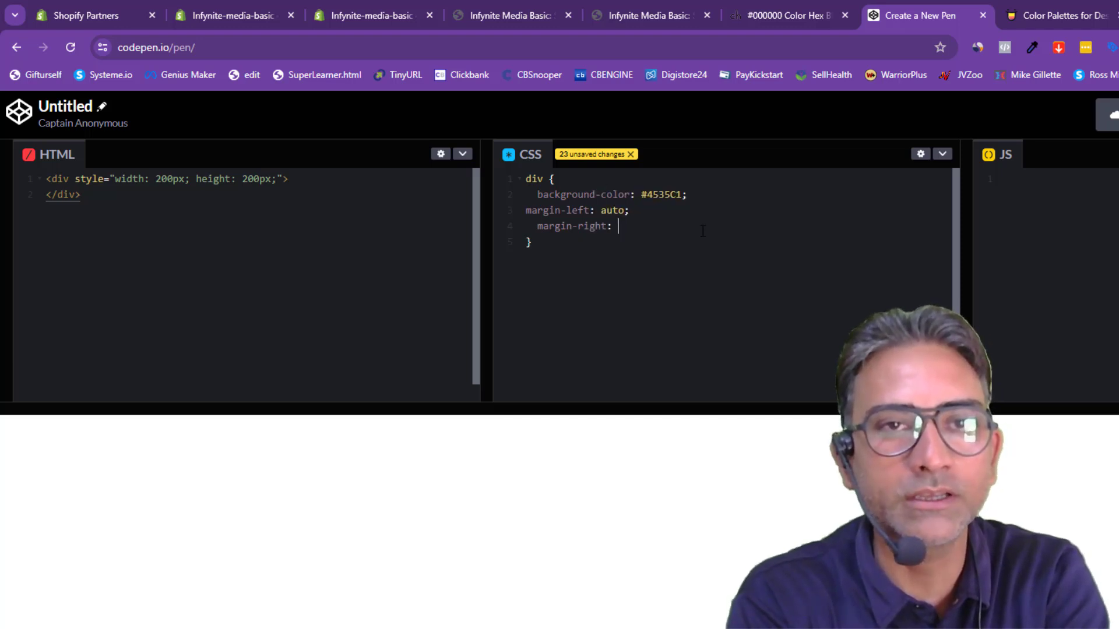
pyautogui.write('auto;')
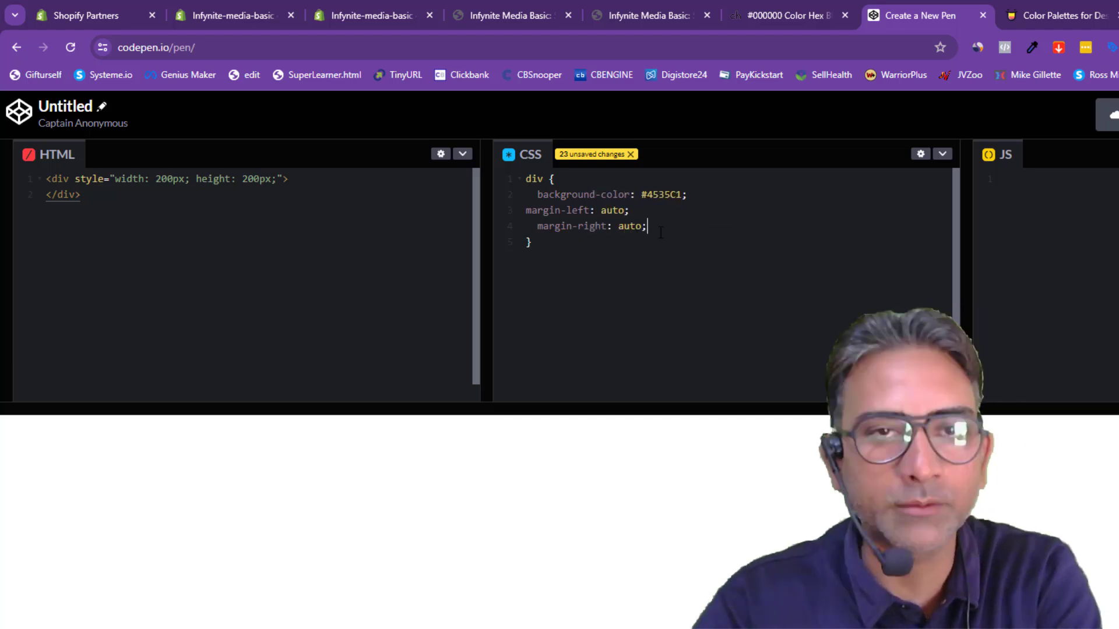
pyautogui.click(526, 210)
pyautogui.press('Tab')
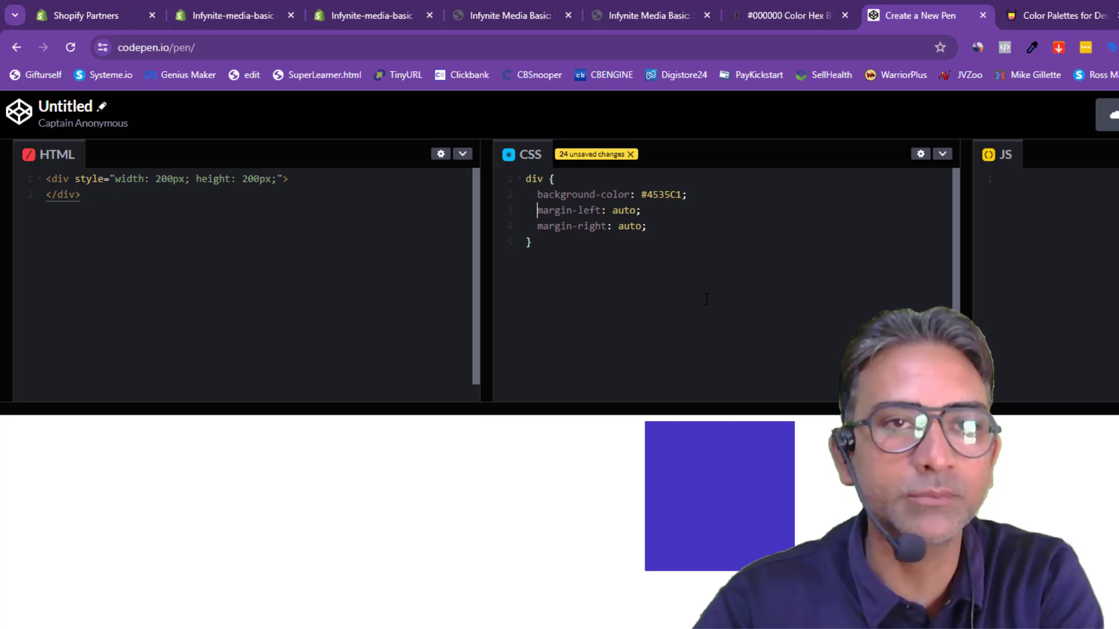
# Step: Append the alpha digits 00 to the div's background color so that it reads #4535C100
pyautogui.hotkey('ctrl', '+')
pyautogui.hotkey('ctrl', '+')
pyautogui.hotkey('ctrl', '+')
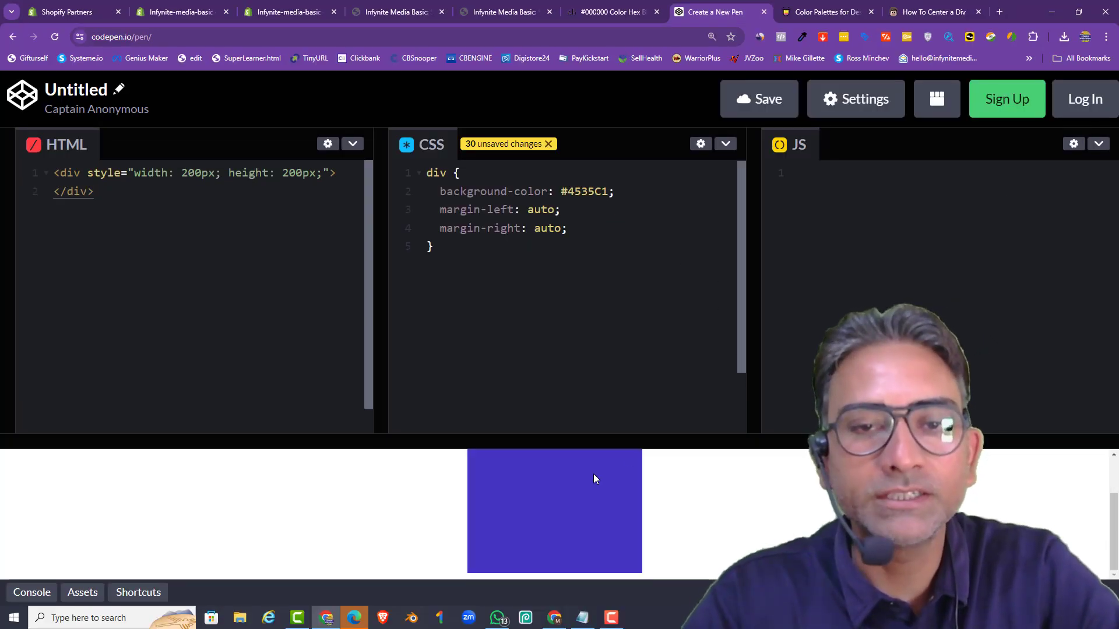
pyautogui.scroll(1, 594, 481)
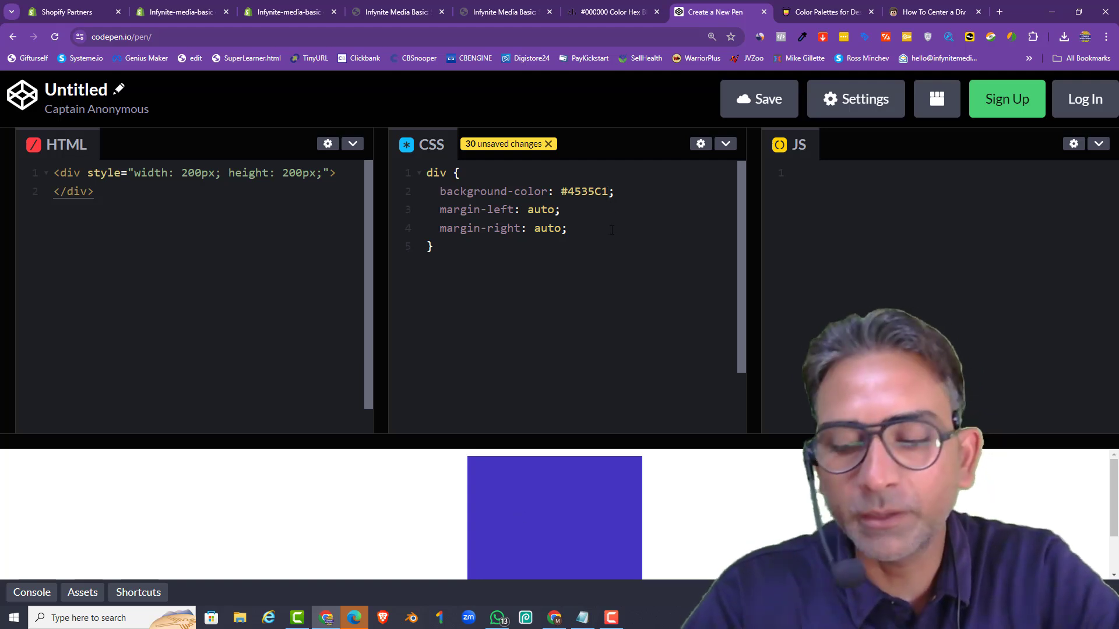
pyautogui.write('00')
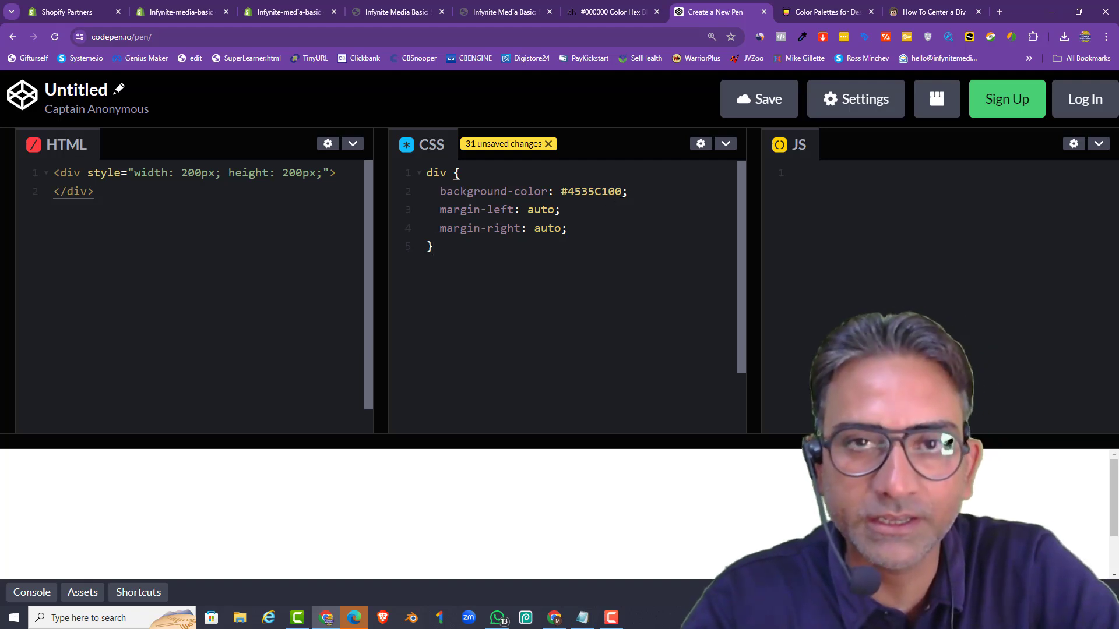
# Step: Replace the alpha digits of the div's background color with 25, making it #4535C125, and check the square in the preview
pyautogui.press('Up')
pyautogui.press('Up')
pyautogui.press('Up')
pyautogui.press('End')
pyautogui.press('Left')
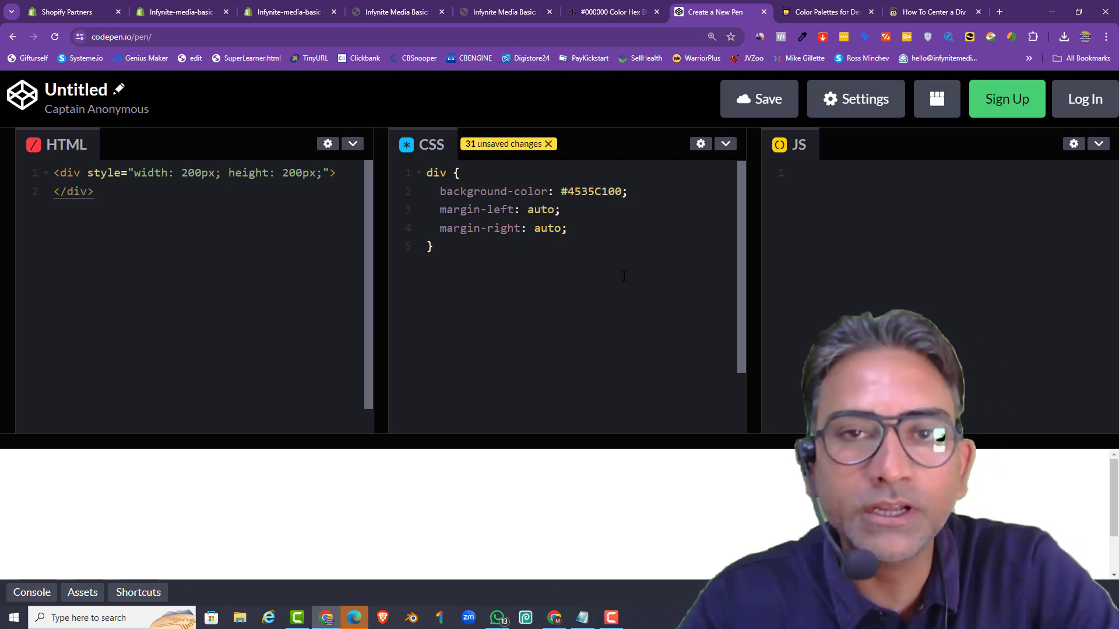
pyautogui.press('BackSpace')
pyautogui.press('BackSpace')
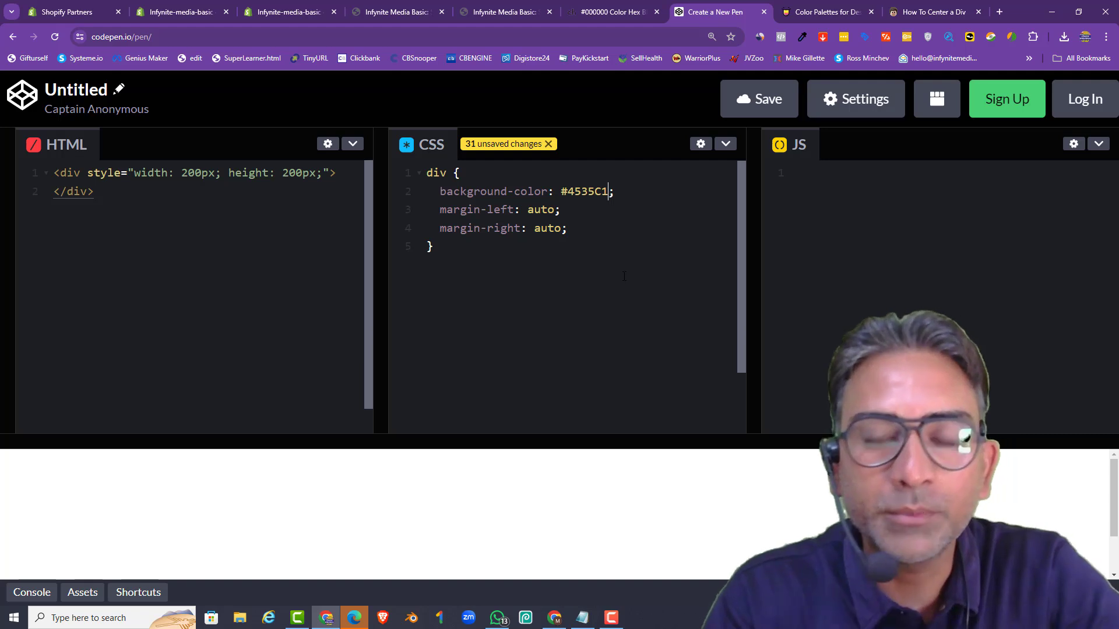
pyautogui.write('25')
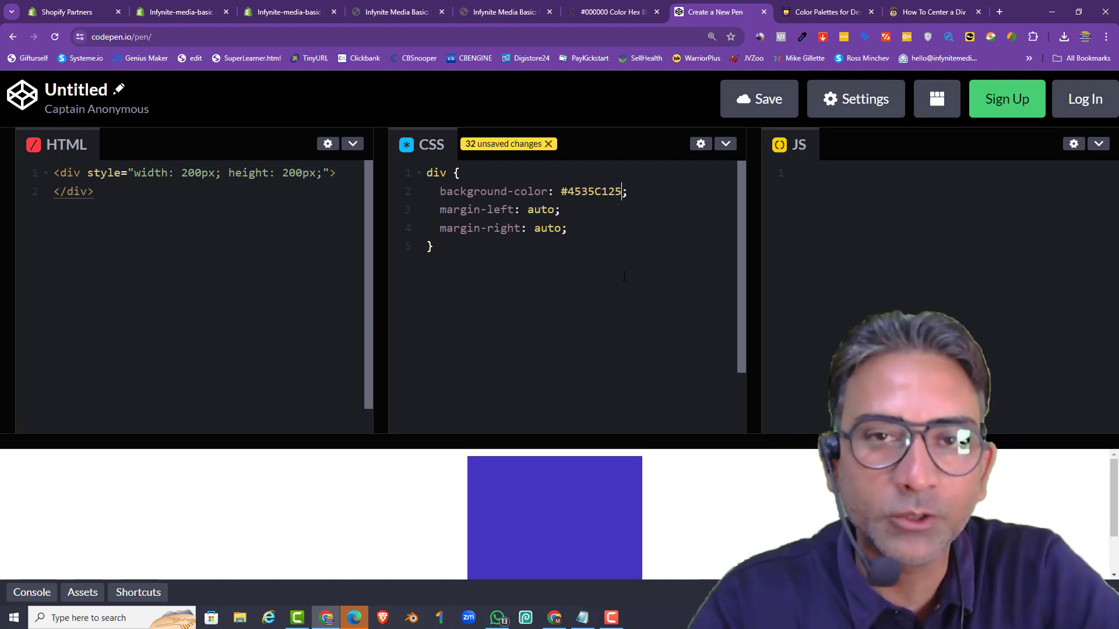
pyautogui.press('Down')
pyautogui.press('Down')
pyautogui.press('Down')
pyautogui.scroll(-2, 624, 276)
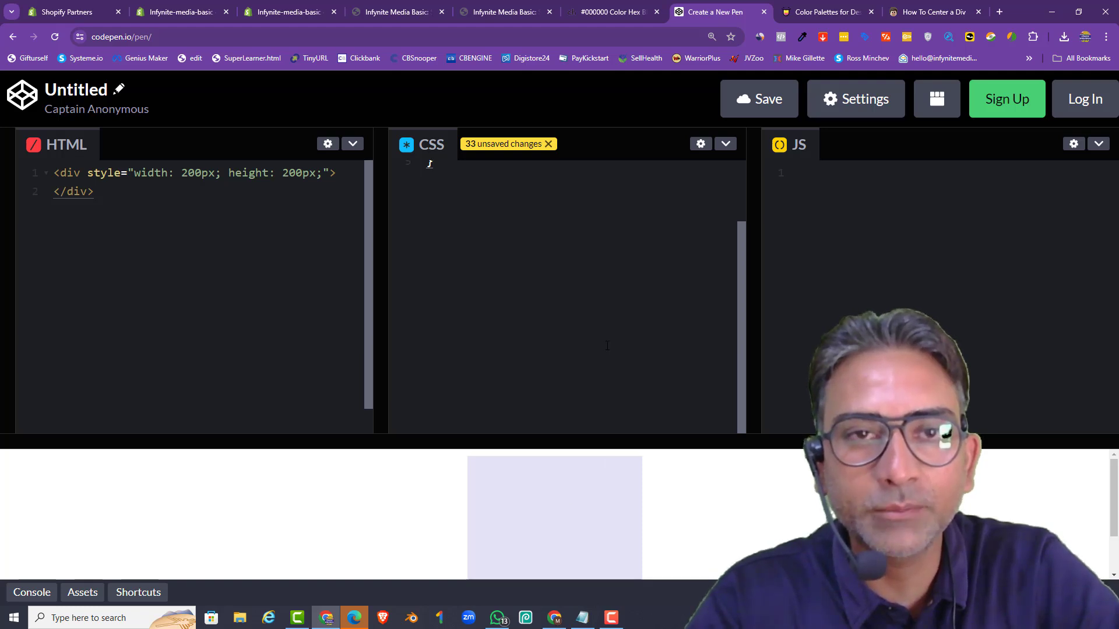
pyautogui.scroll(2, 607, 345)
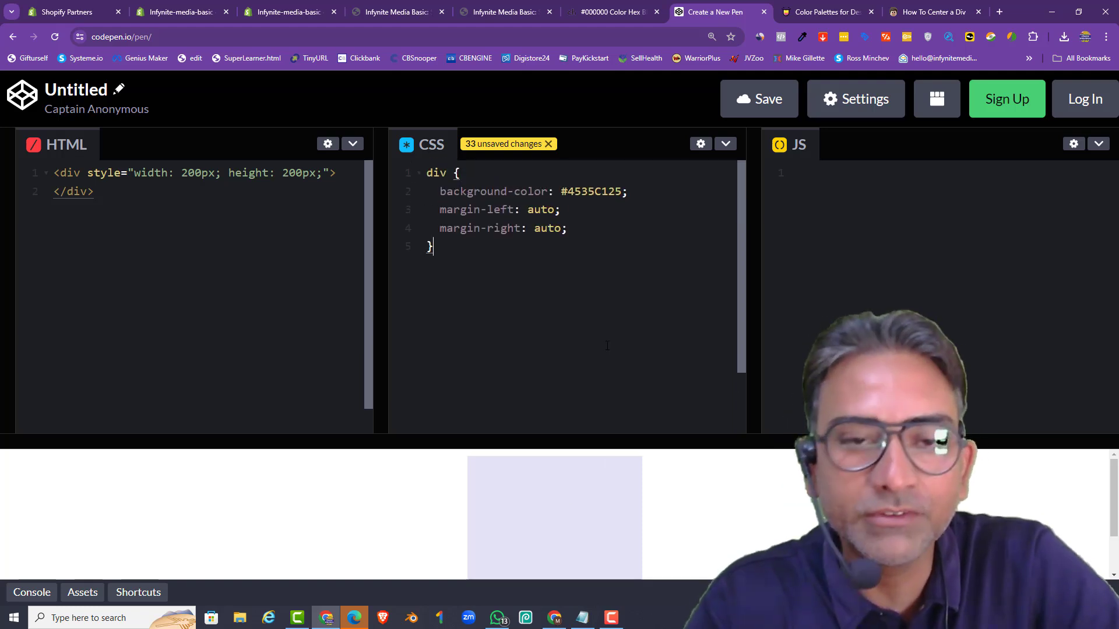
# Step: Change the alpha digits of the div's background color to 80, making it #4535C180
pyautogui.click(616, 191)
pyautogui.press('Left')
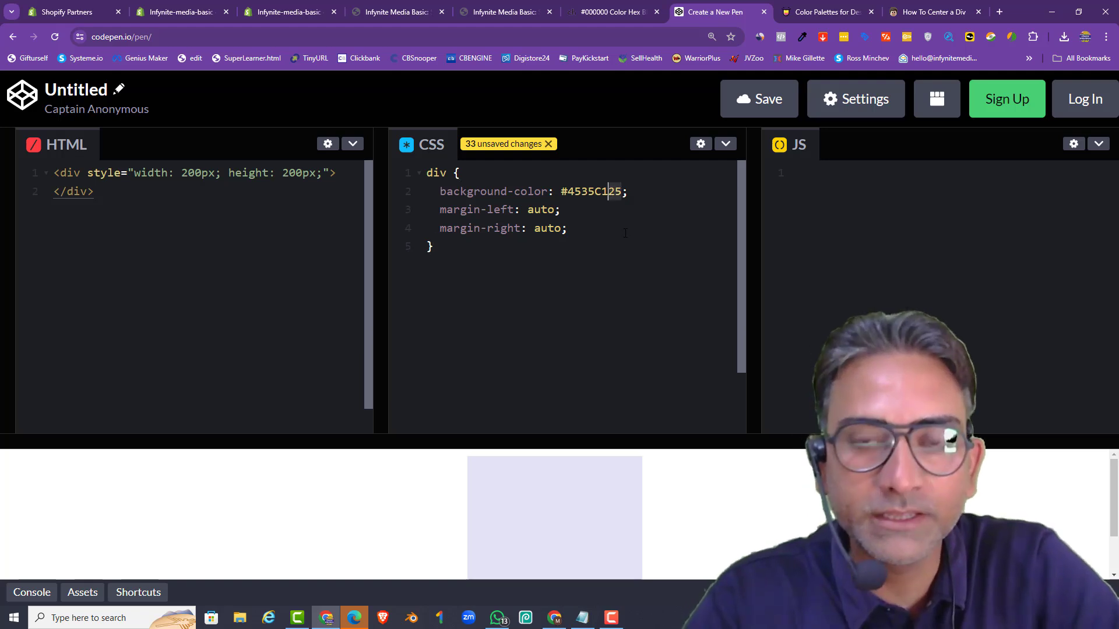
pyautogui.hotkey('shift', 'Right')
pyautogui.hotkey('shift', 'Right')
pyautogui.write('80')
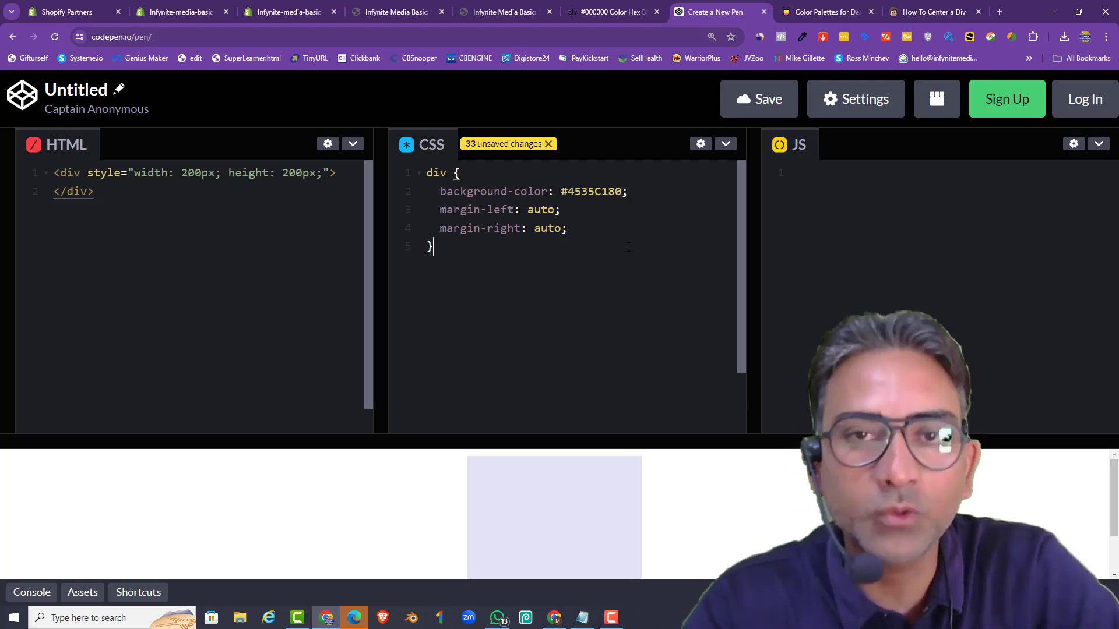
pyautogui.click(623, 192)
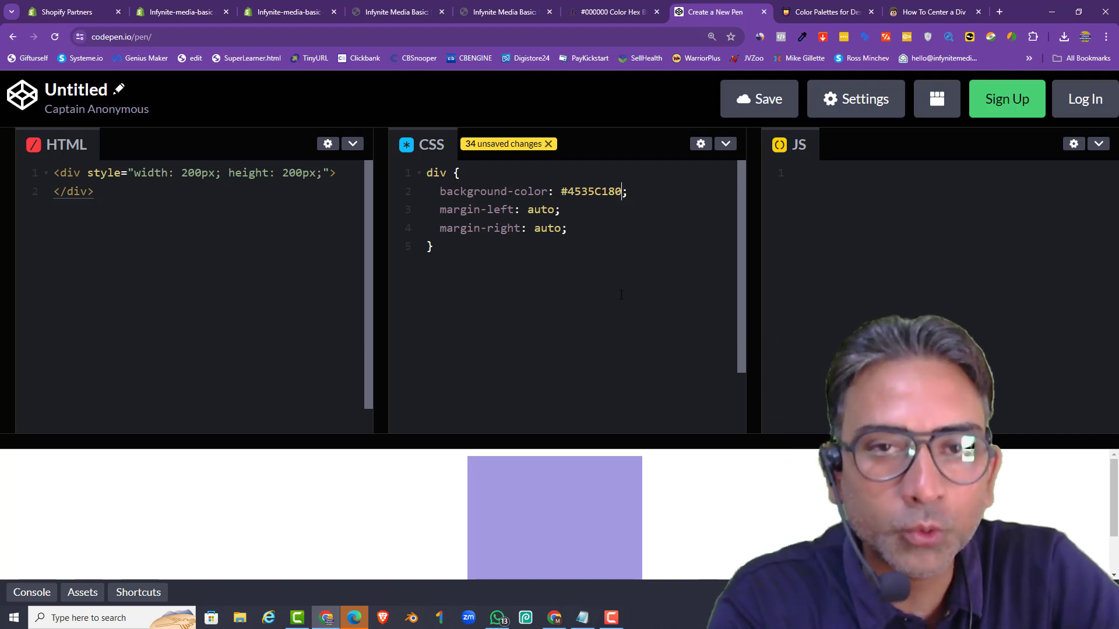
# Step: Replace the alpha digits of the div's background color with ff, making it #4535C1ff, and check the square in the preview
pyautogui.press('BackSpace')
pyautogui.press('BackSpace')
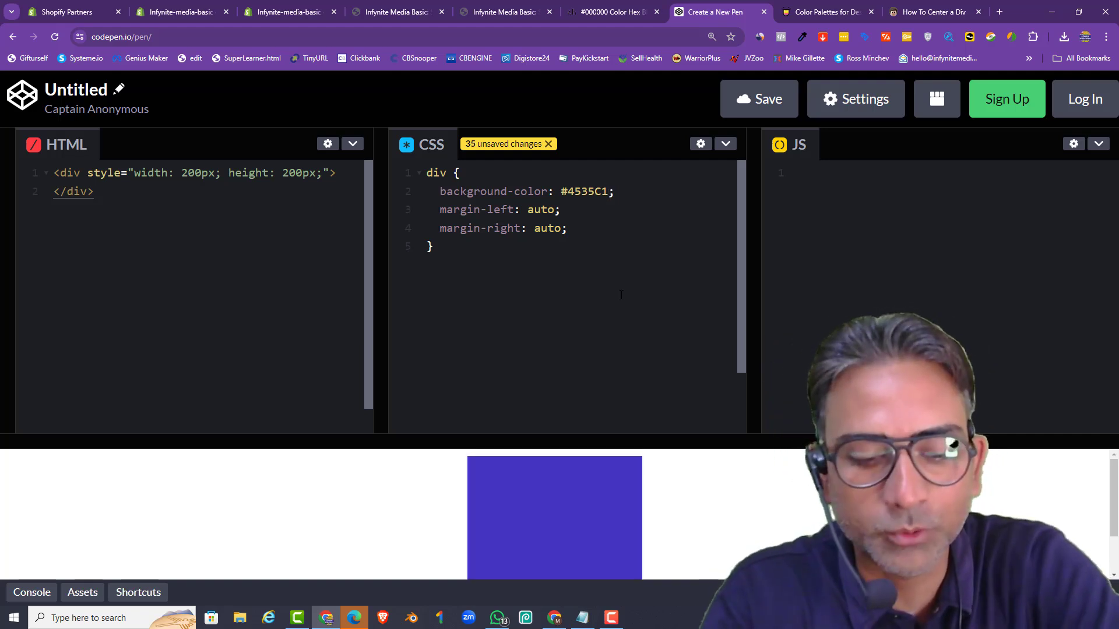
pyautogui.write('ff')
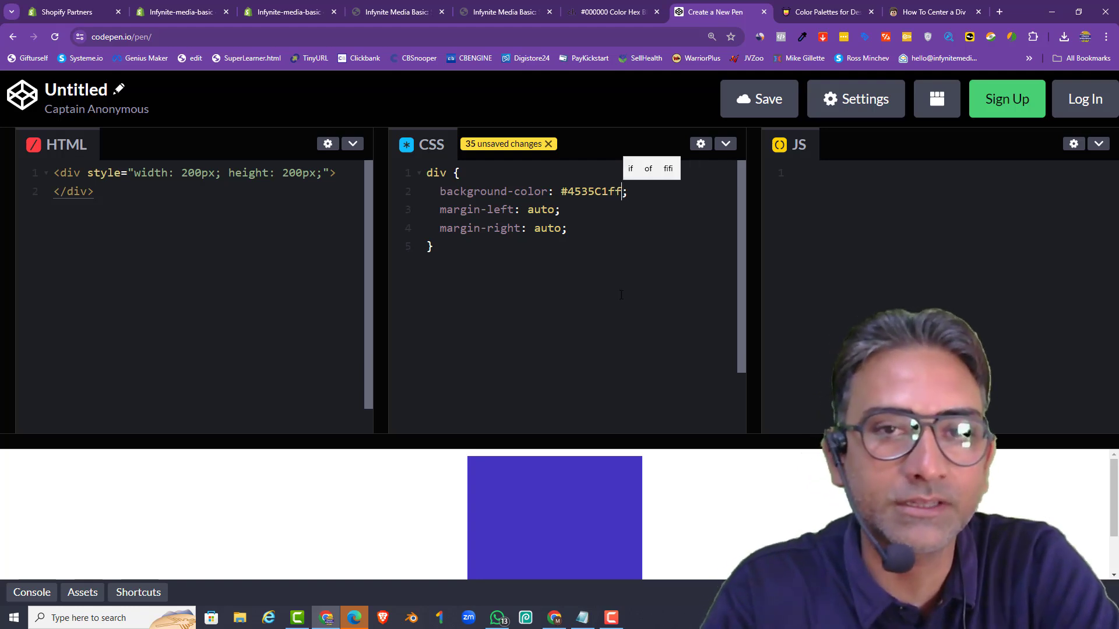
pyautogui.click(622, 295)
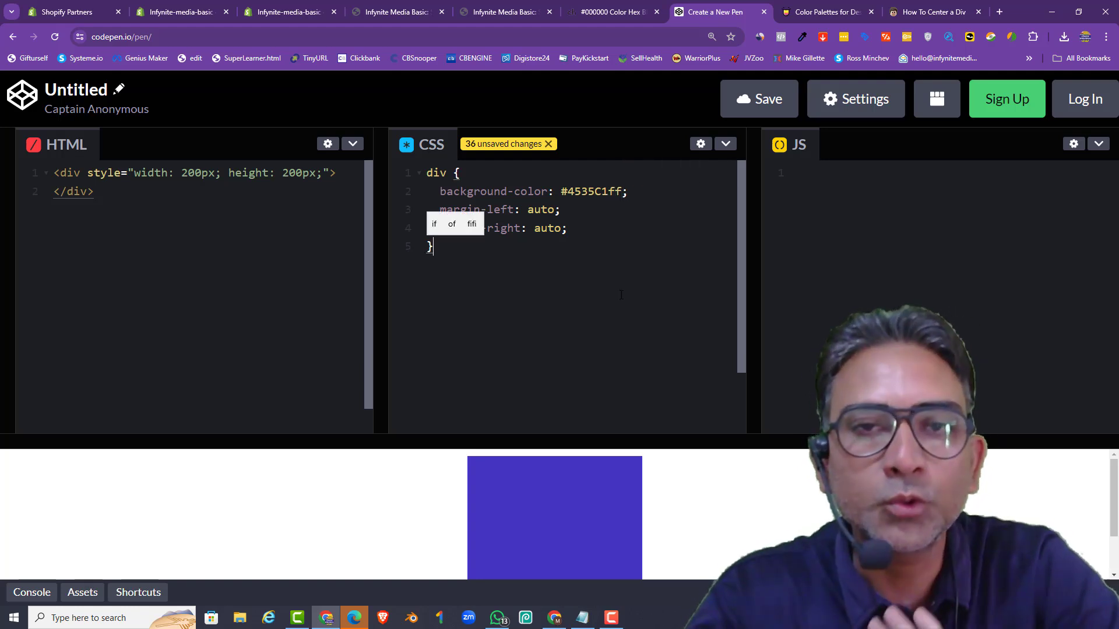
# Step: Change the alpha digits of the div's background color to 00, making it #4535C100
pyautogui.click(622, 191)
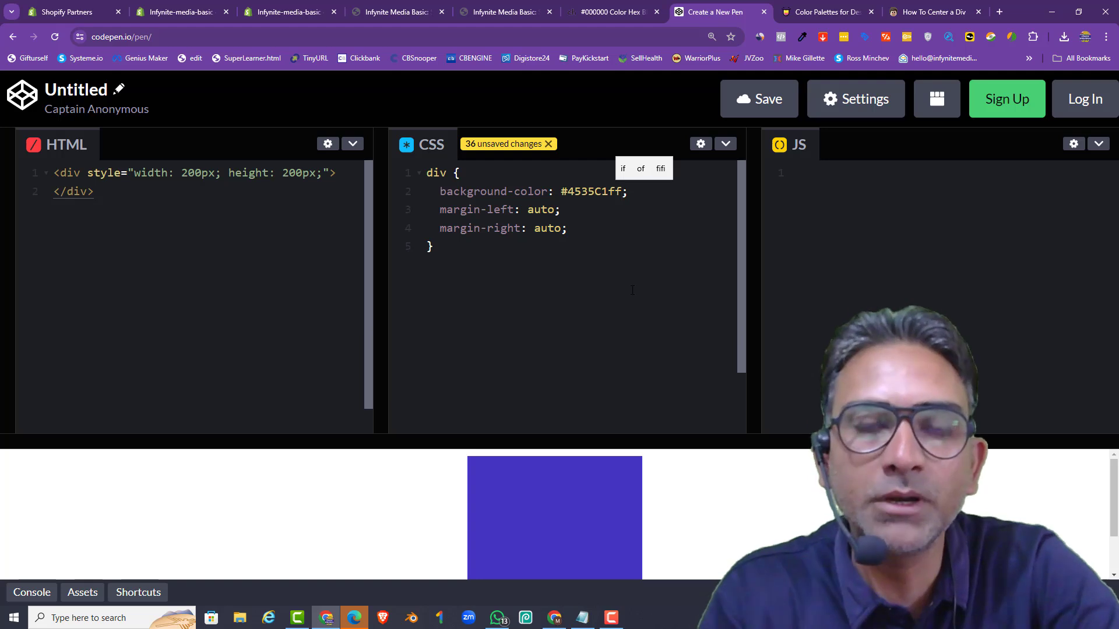
pyautogui.press('BackSpace')
pyautogui.press('BackSpace')
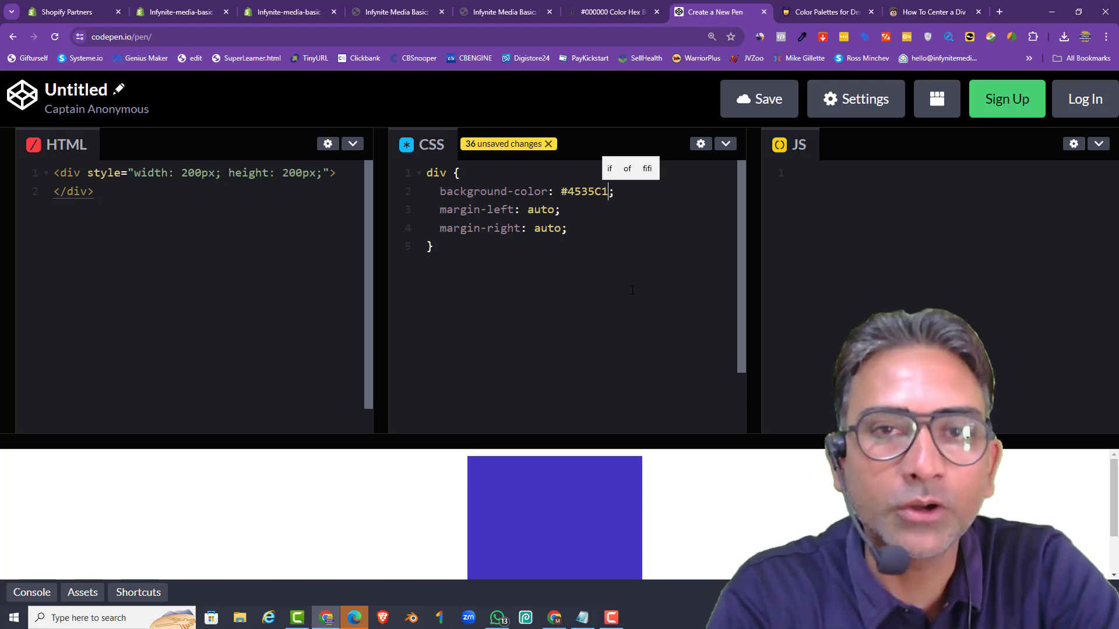
pyautogui.write('00')
pyautogui.click(632, 290)
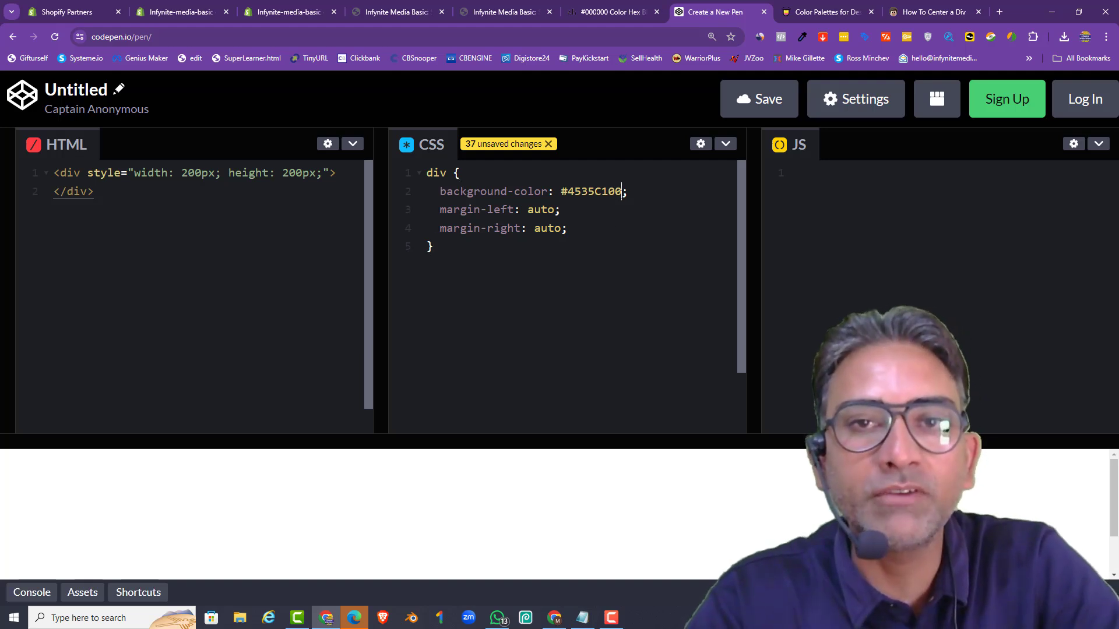
# Step: Set the alpha digits of the div's background color to a5, making it #4535C1a5
pyautogui.press('BackSpace')
pyautogui.press('BackSpace')
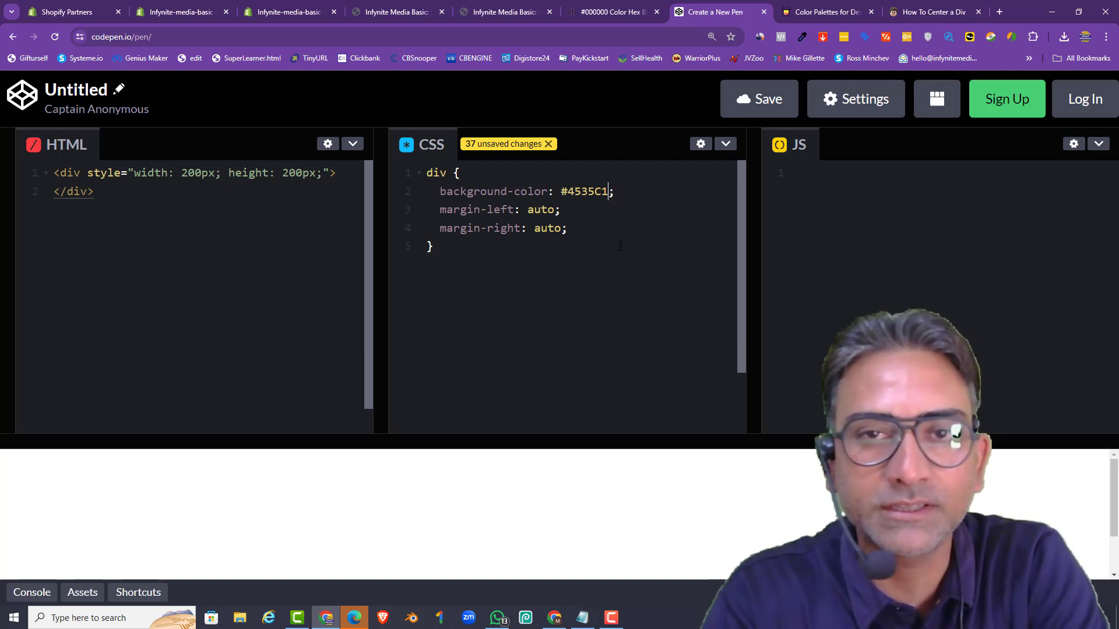
pyautogui.write('a5')
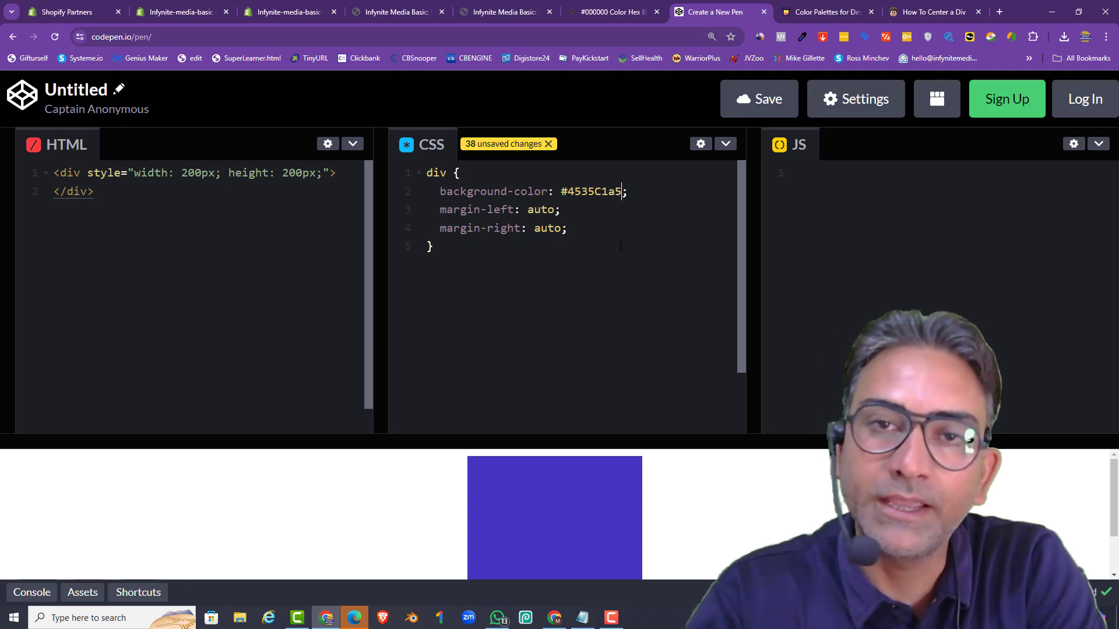
pyautogui.click(621, 246)
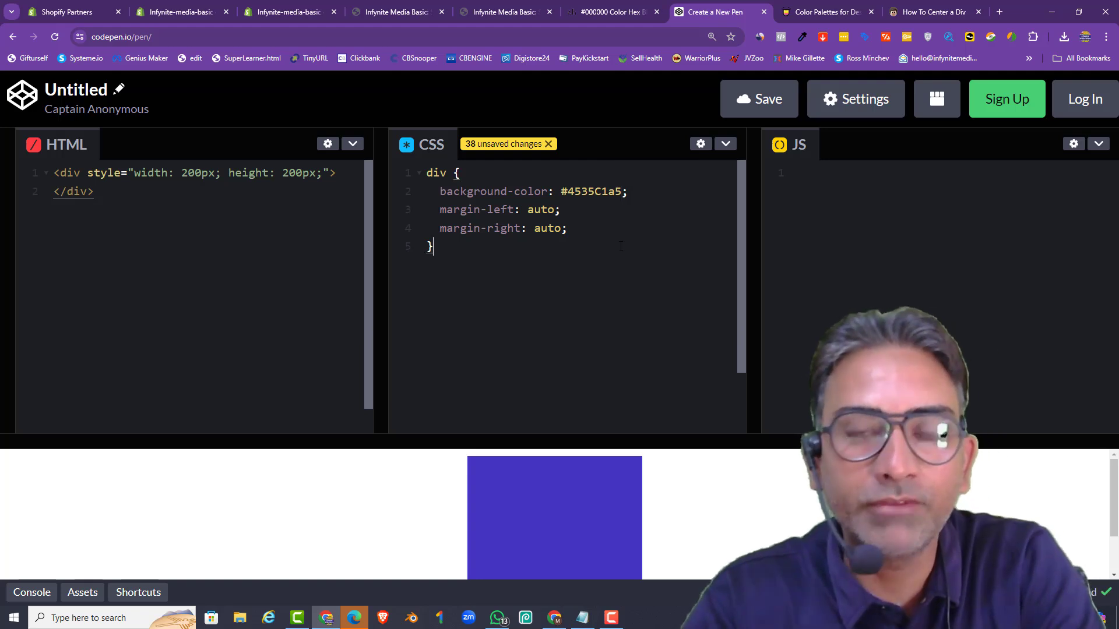
# Step: Change the div's background color to #4535C1d4 and point out its two alpha digits in the code
pyautogui.click(621, 190)
pyautogui.press('BackSpace')
pyautogui.write('d4')
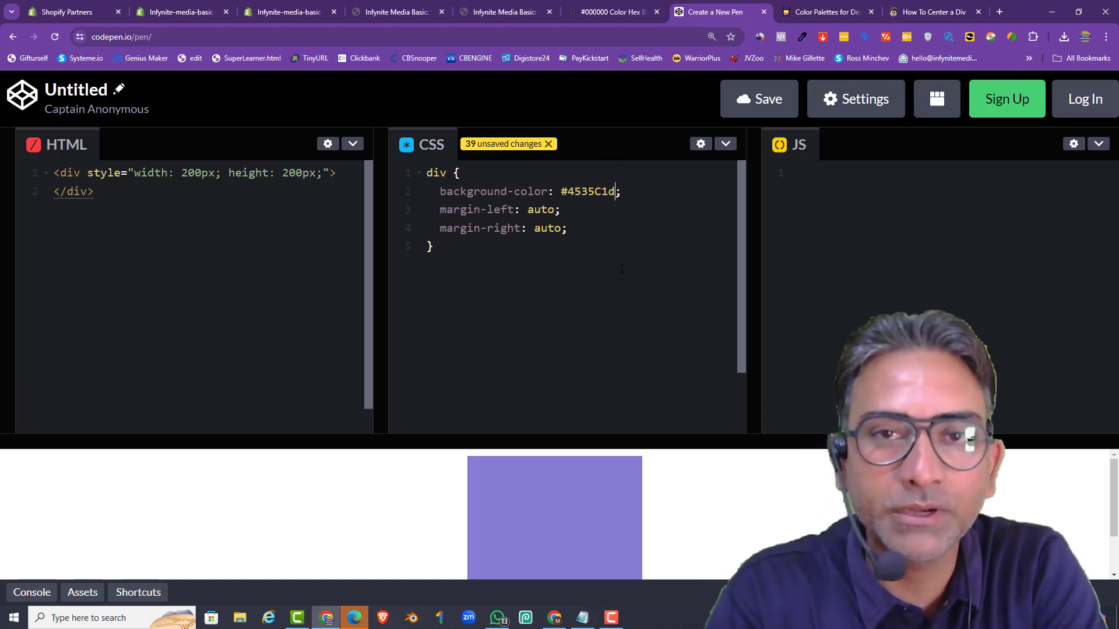
pyautogui.click(622, 268)
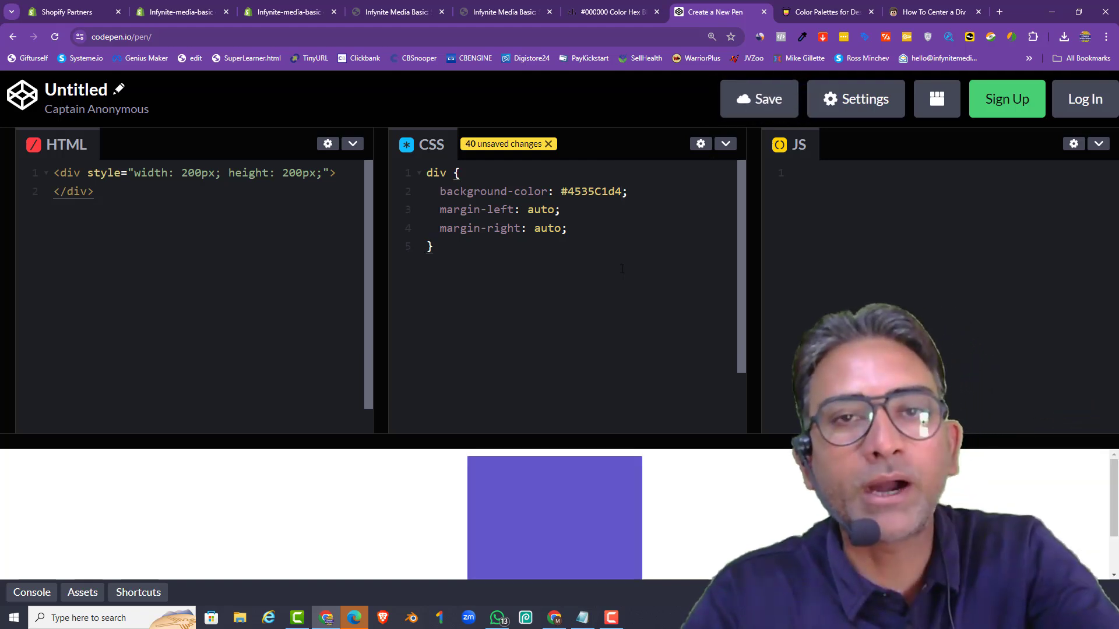
pyautogui.click(616, 191)
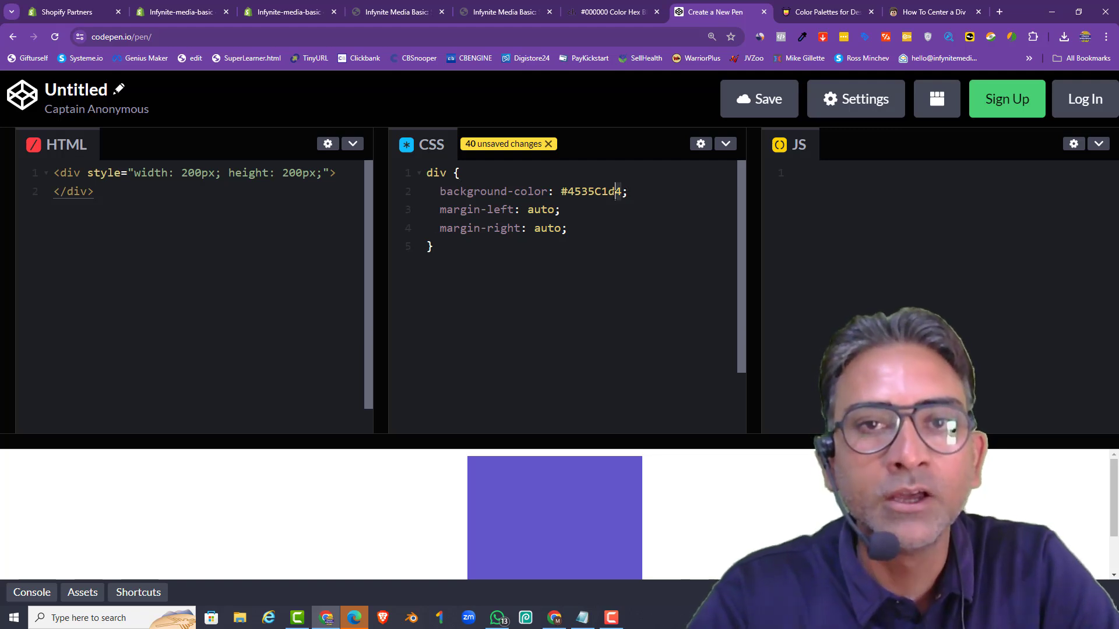
pyautogui.click(610, 191)
pyautogui.click(621, 264)
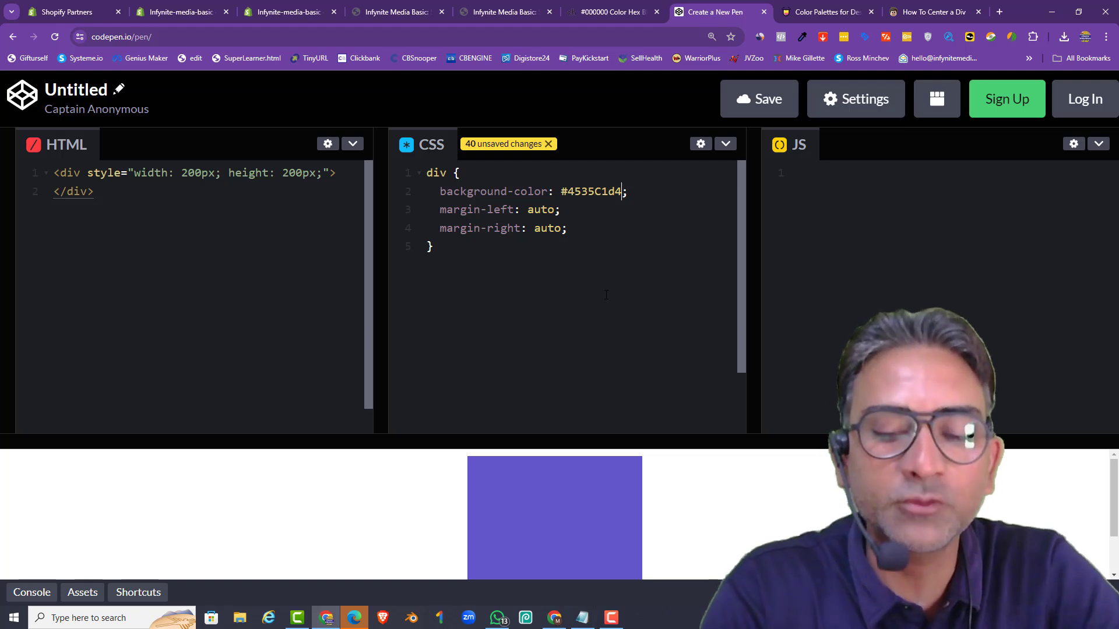
# Step: Replace the alpha digits of the div's background color with b5, making it #4535C1b5, and check the preview
pyautogui.press('BackSpace')
pyautogui.press('BackSpace')
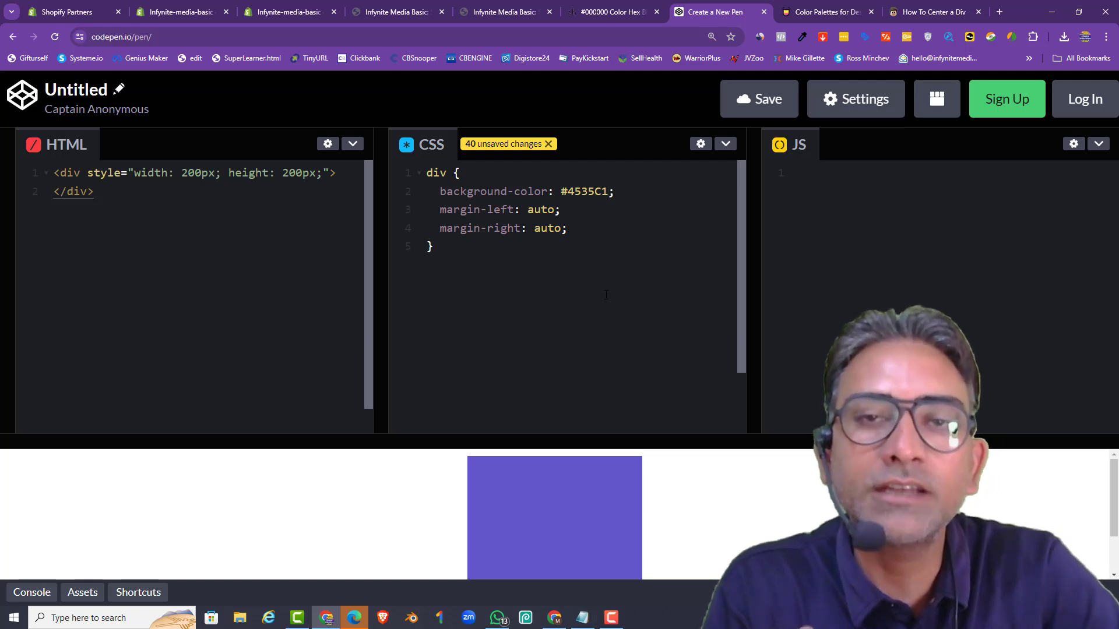
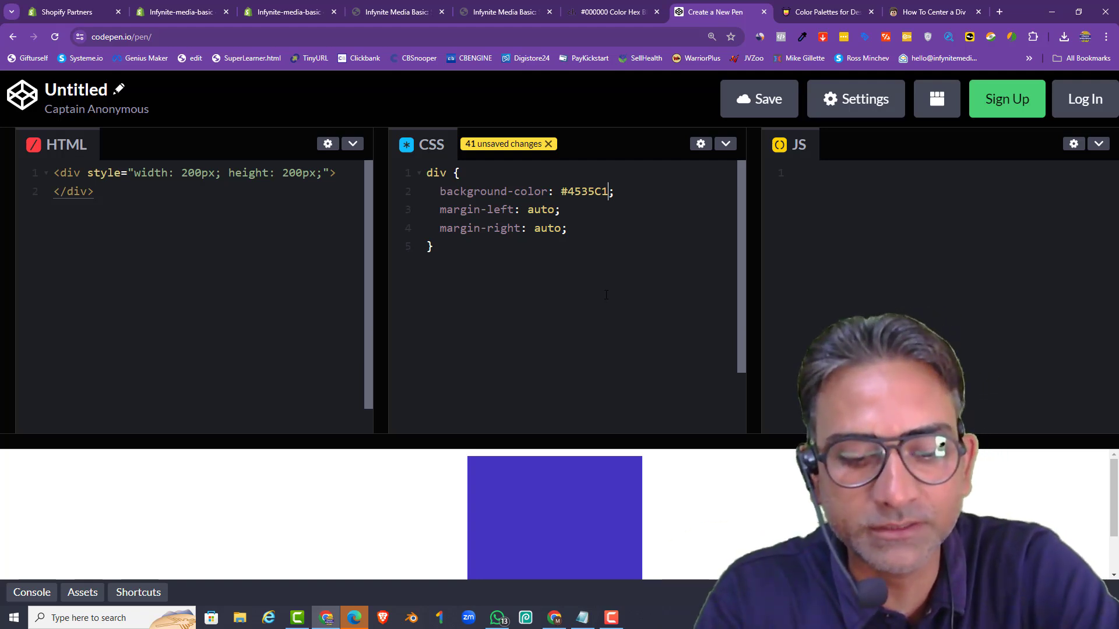
pyautogui.write('b5')
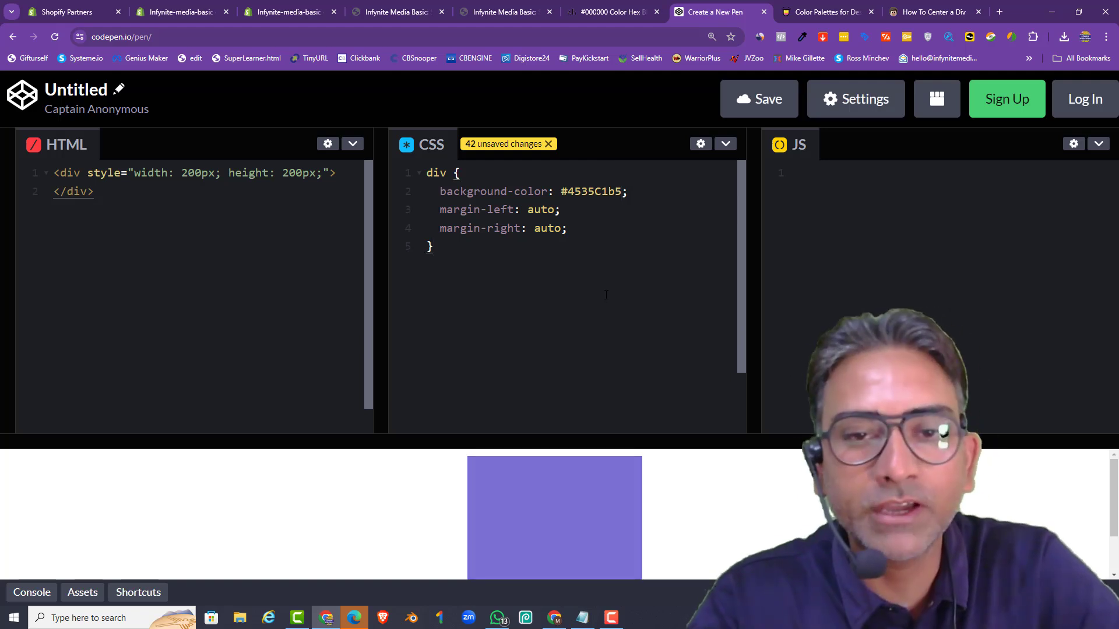
pyautogui.scroll(-4, 606, 295)
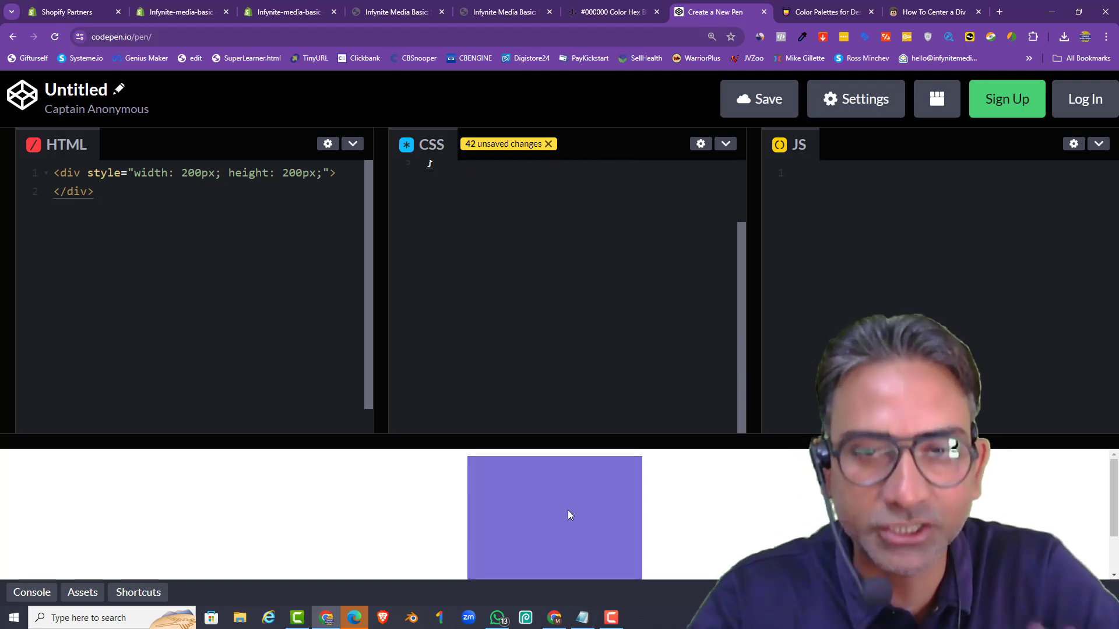
pyautogui.scroll(4, 587, 397)
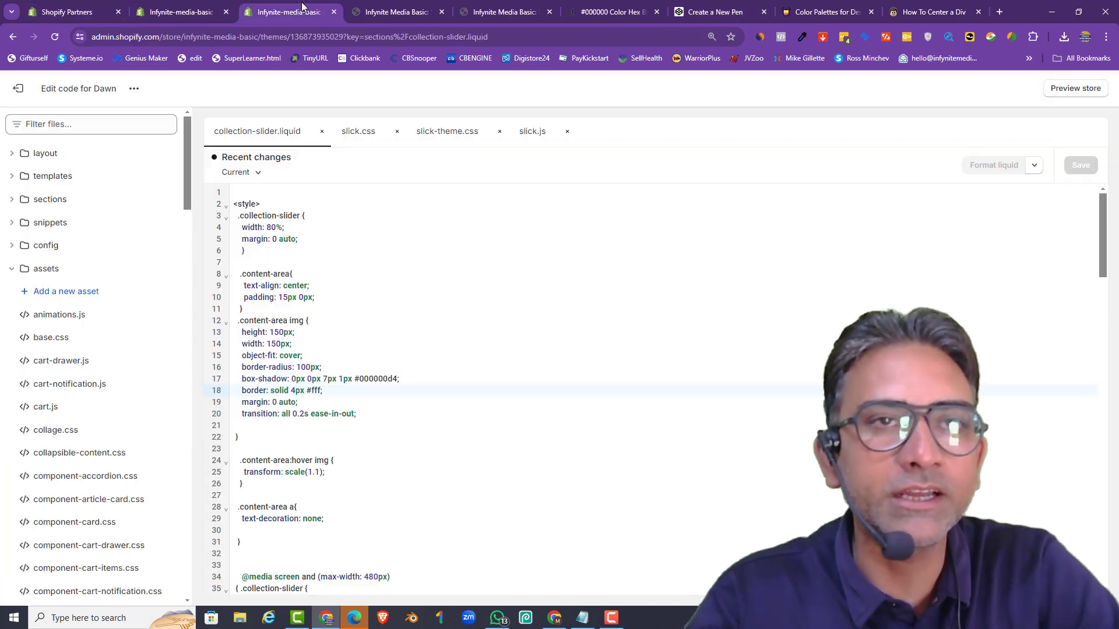
# Step: Return to collection-slider.liquid, examine the image box-shadow's color and alpha digits, and compare them with the circles on the storefront
pyautogui.click(289, 11)
pyautogui.moveTo(383, 380)
pyautogui.mouseDown()
pyautogui.moveTo(359, 380)
pyautogui.moveTo(388, 380)
pyautogui.mouseUp()
pyautogui.click(388, 400)
pyautogui.click(398, 400)
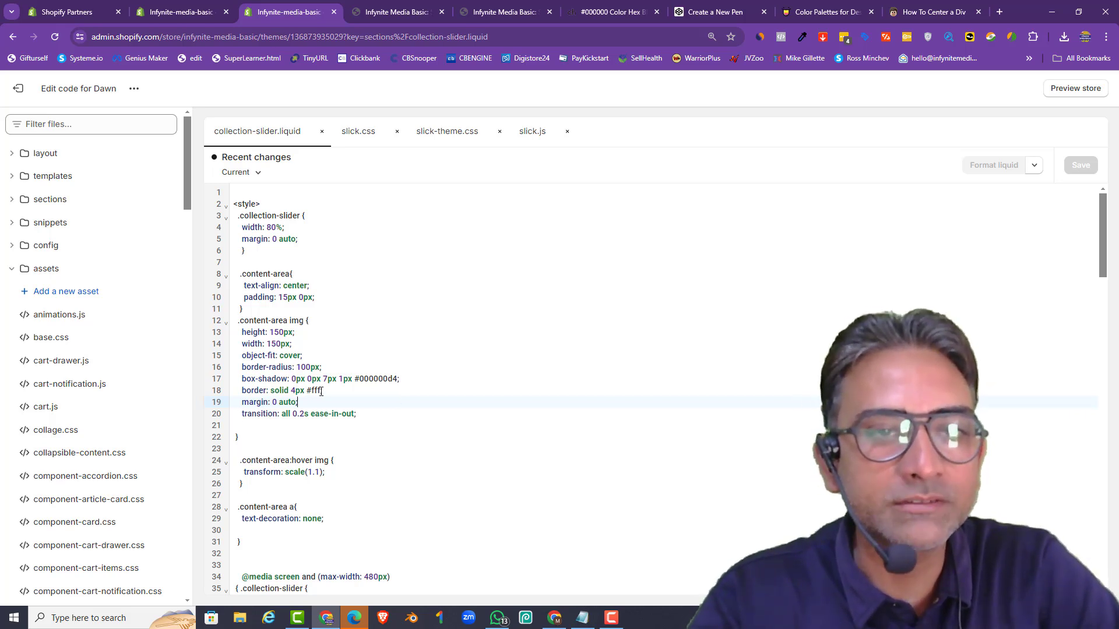
pyautogui.click(384, 8)
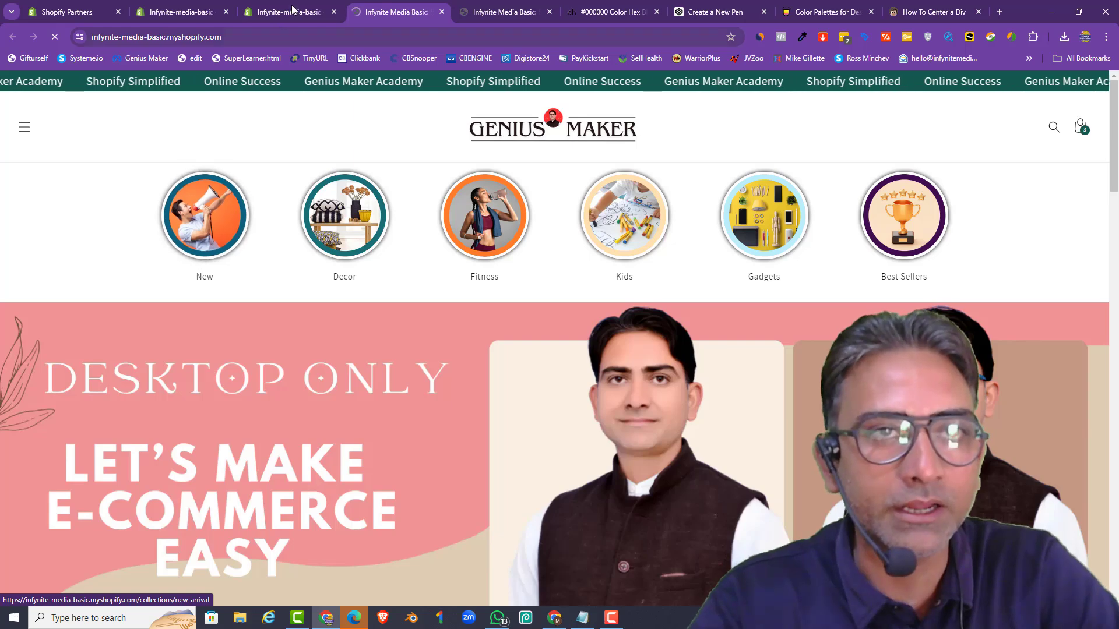
pyautogui.click(293, 8)
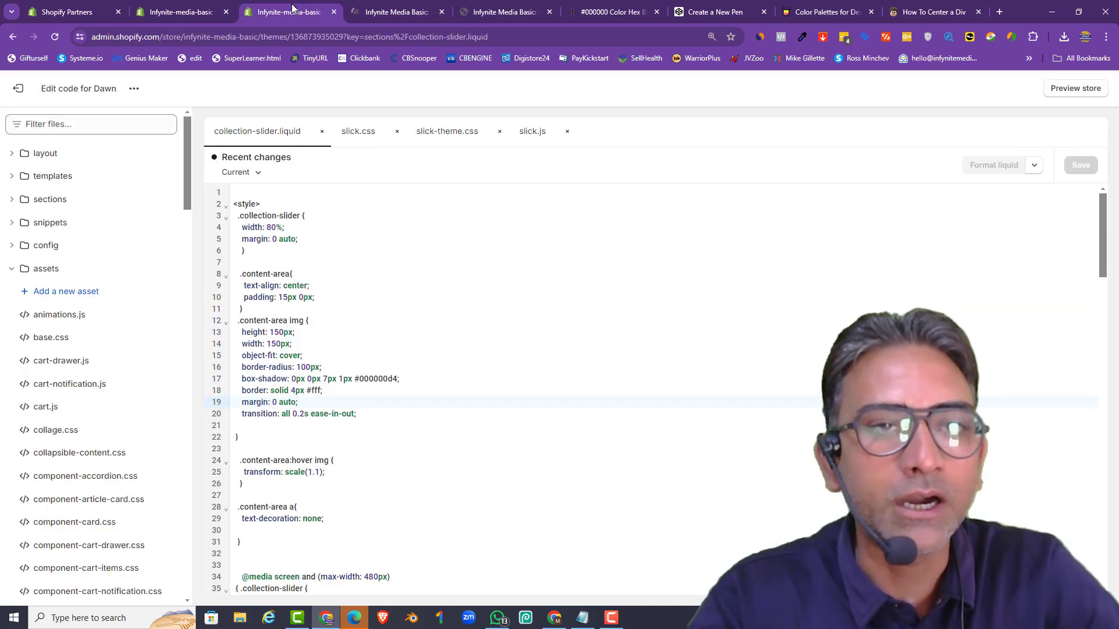
# Step: Place the cursor after the border color in the .content-area img rule and pick the green #508D4E from the Color Hunt palettes
pyautogui.click(321, 389)
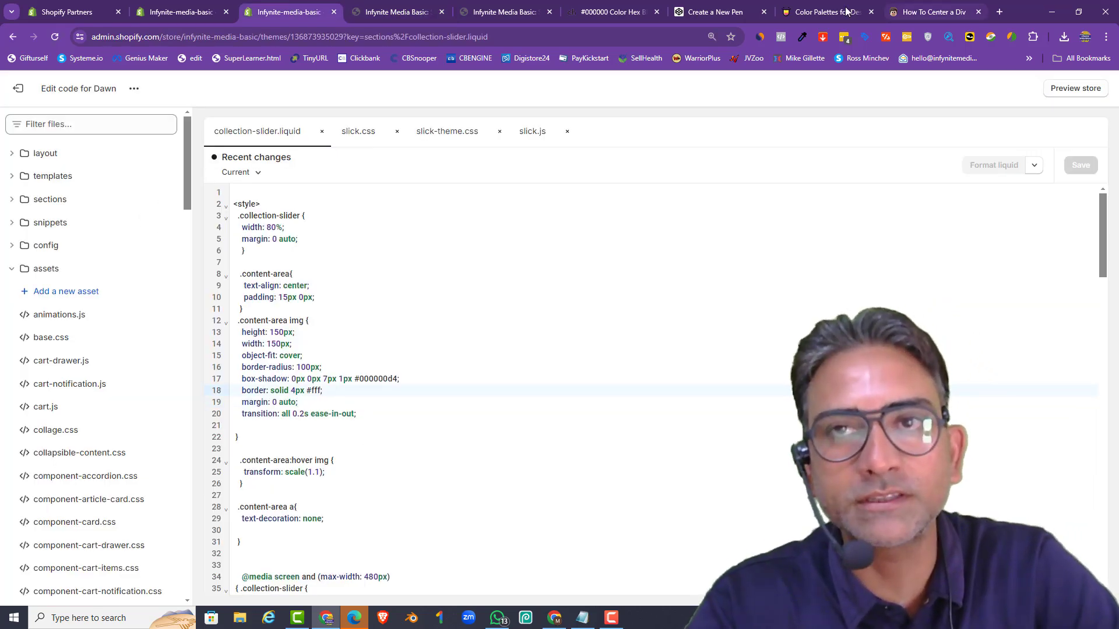
pyautogui.click(819, 5)
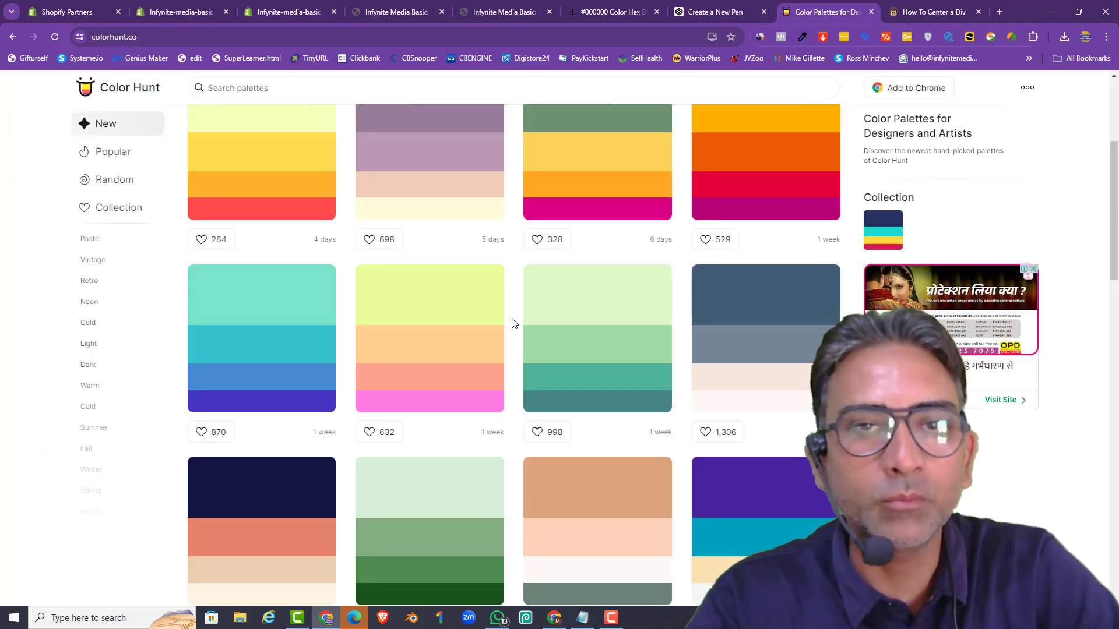
pyautogui.scroll(-3, 513, 321)
pyautogui.scroll(-2, 514, 324)
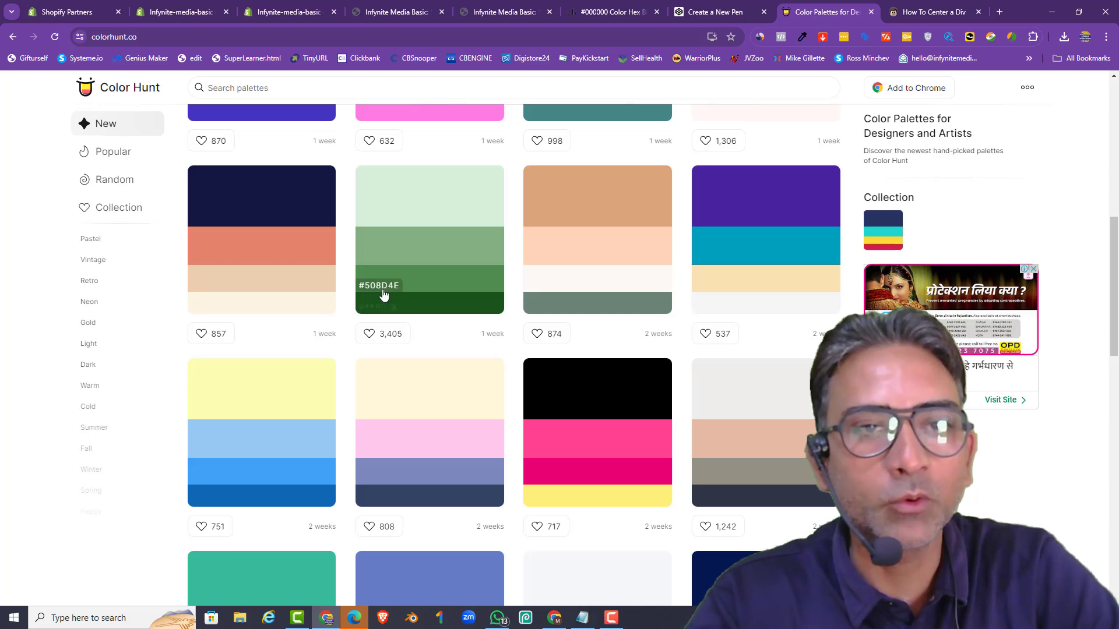
# Step: Replace the border color in the .content-area img rule with #508D4E and save collection-slider.liquid
pyautogui.click(282, 9)
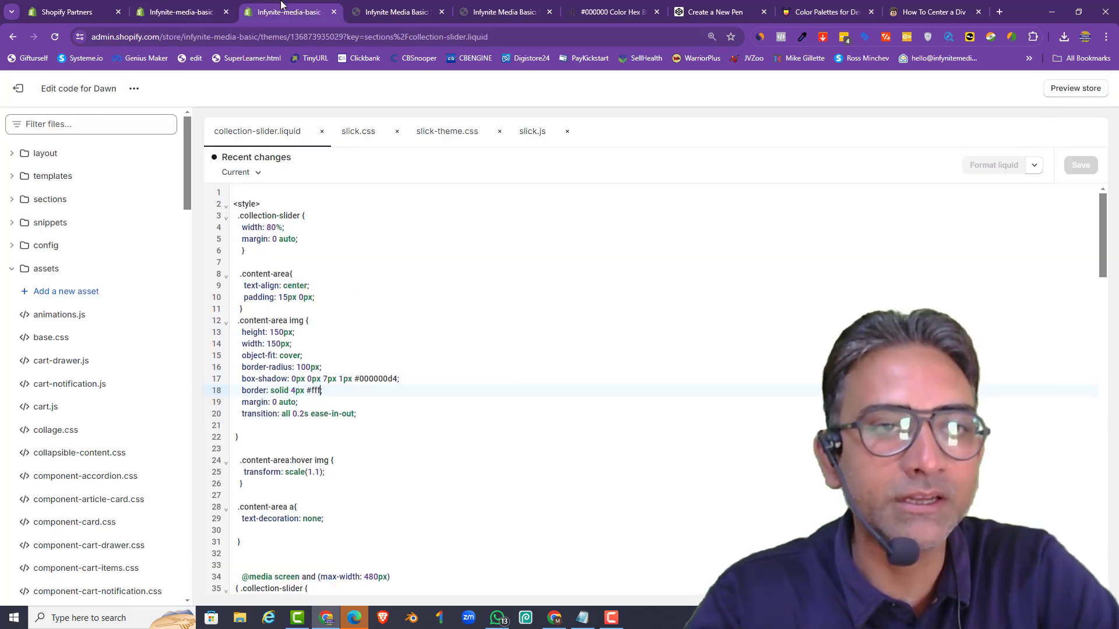
pyautogui.press('BackSpace')
pyautogui.press('BackSpace')
pyautogui.press('BackSpace')
pyautogui.press('BackSpace')
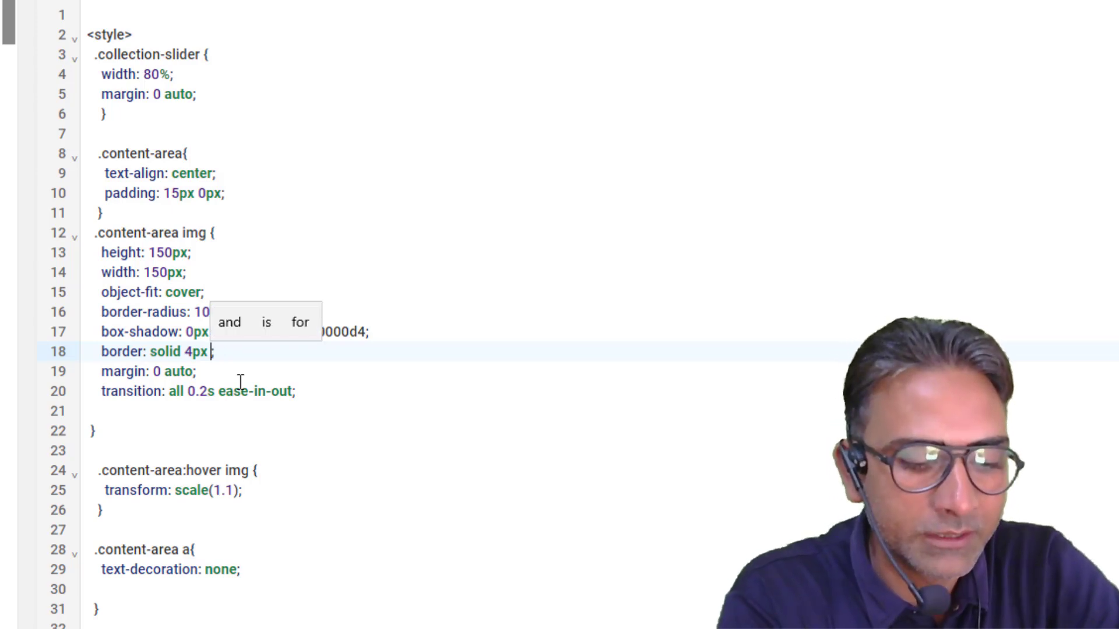
pyautogui.write('#')
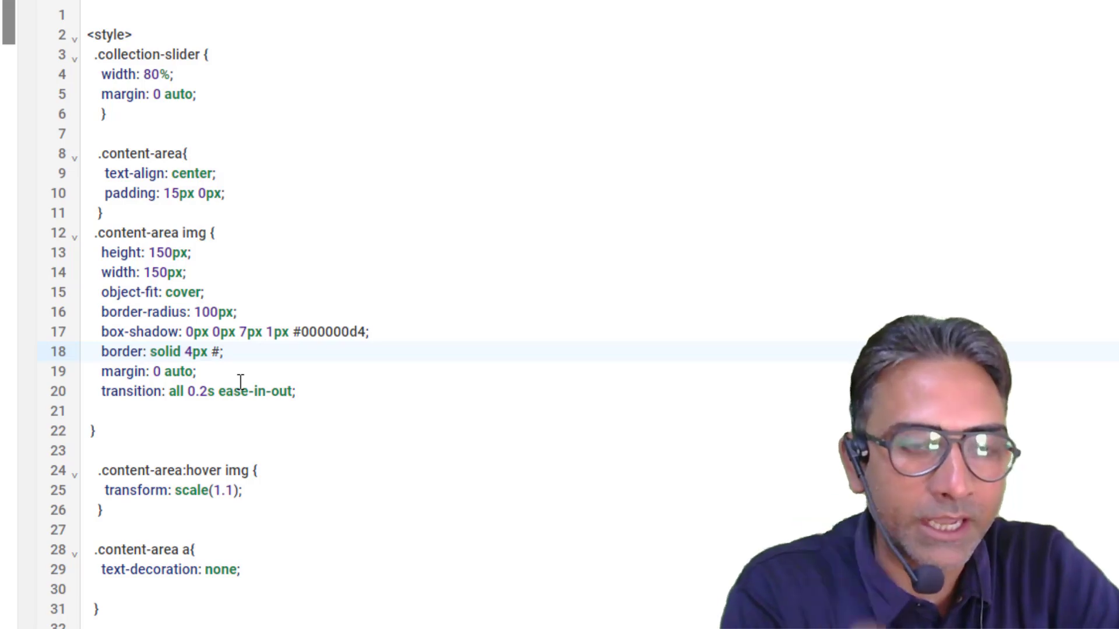
pyautogui.write('508D4E')
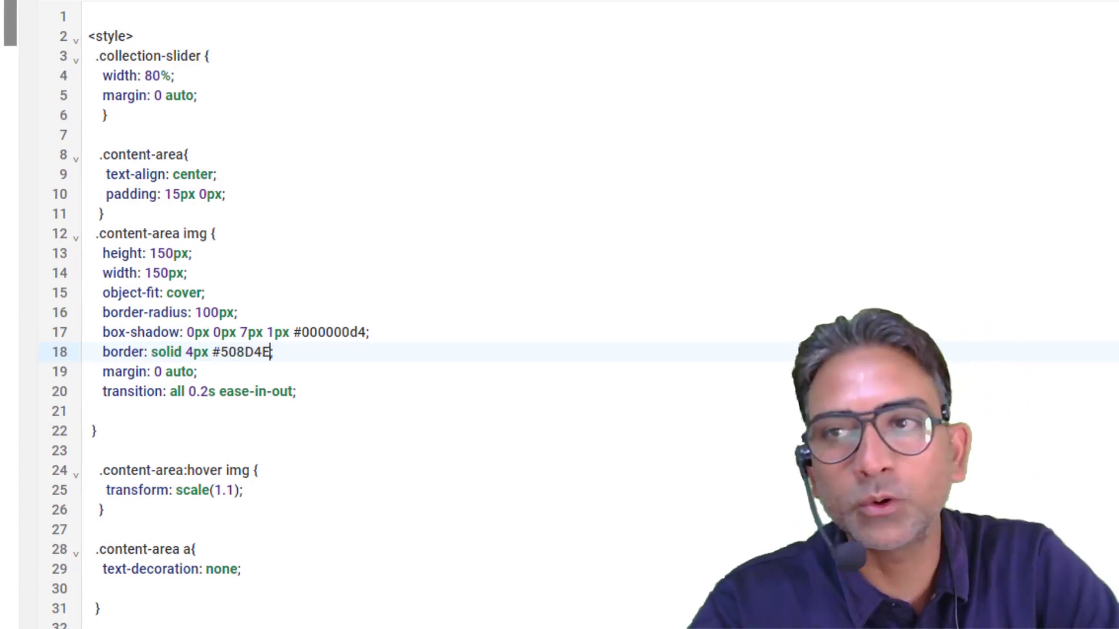
pyautogui.hotkey('ctrl', 's')
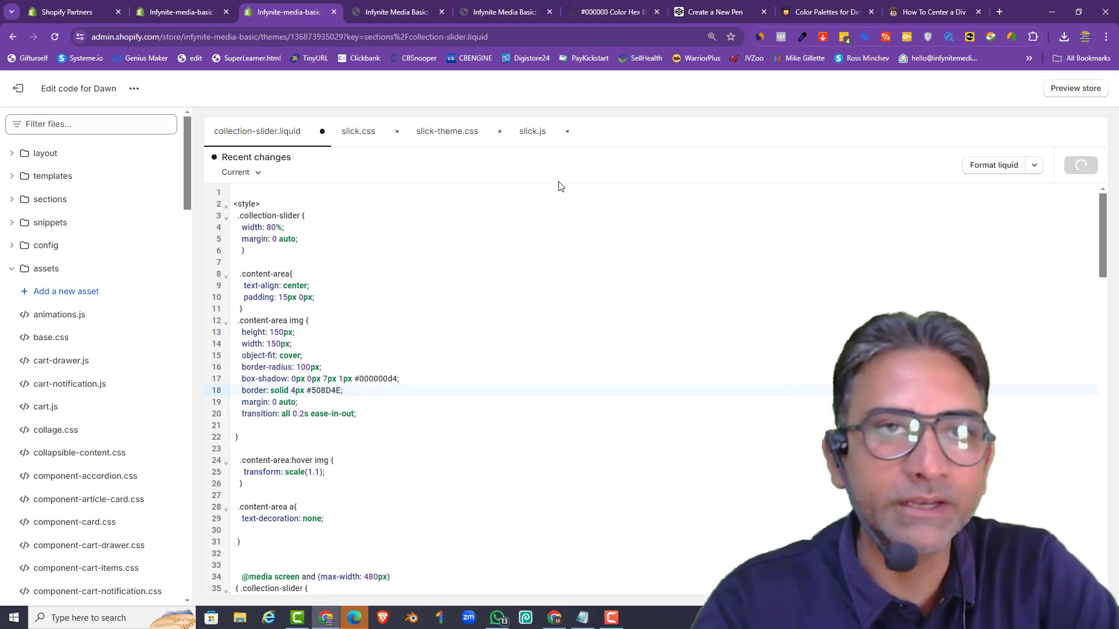
# Step: Reload the storefront and examine the border and shadow around the collection circles
pyautogui.click(396, 12)
pyautogui.click(55, 36)
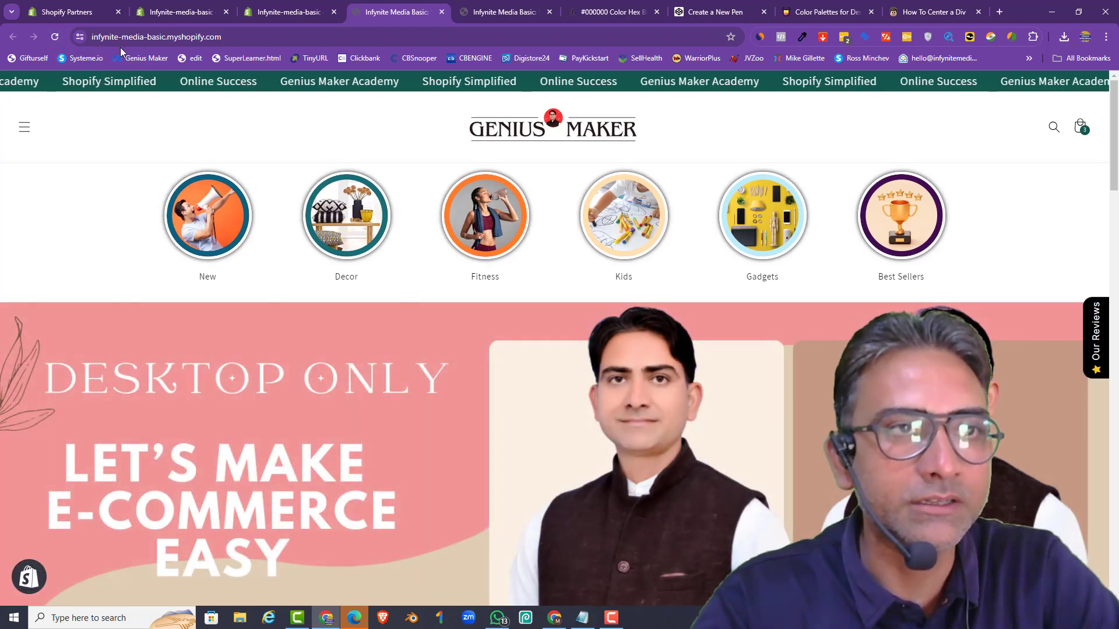
pyautogui.click(56, 35)
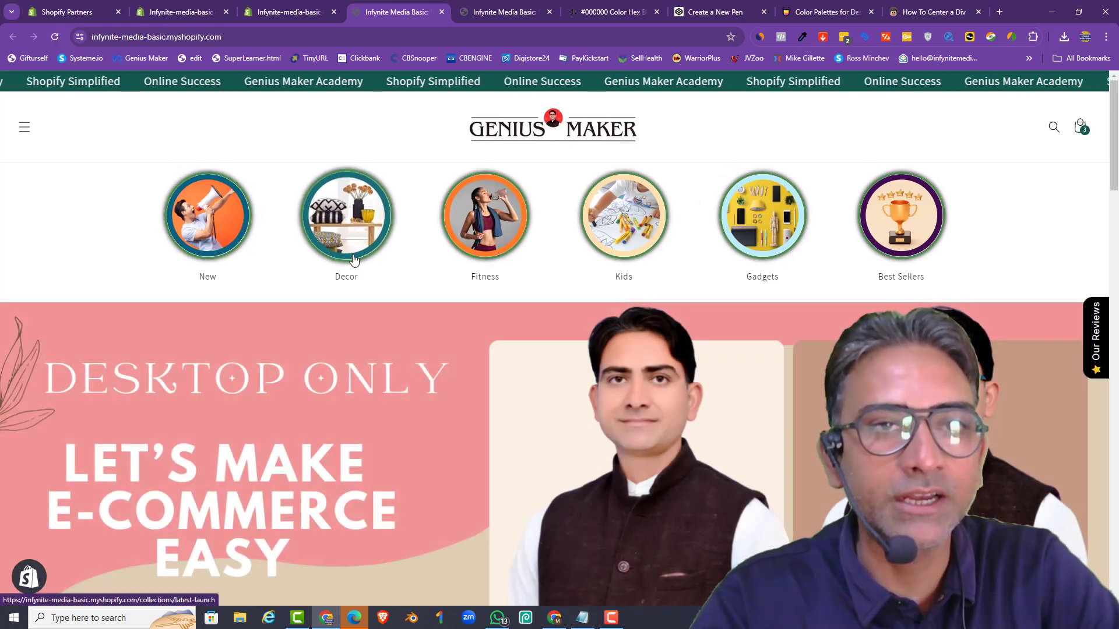
pyautogui.click(299, 12)
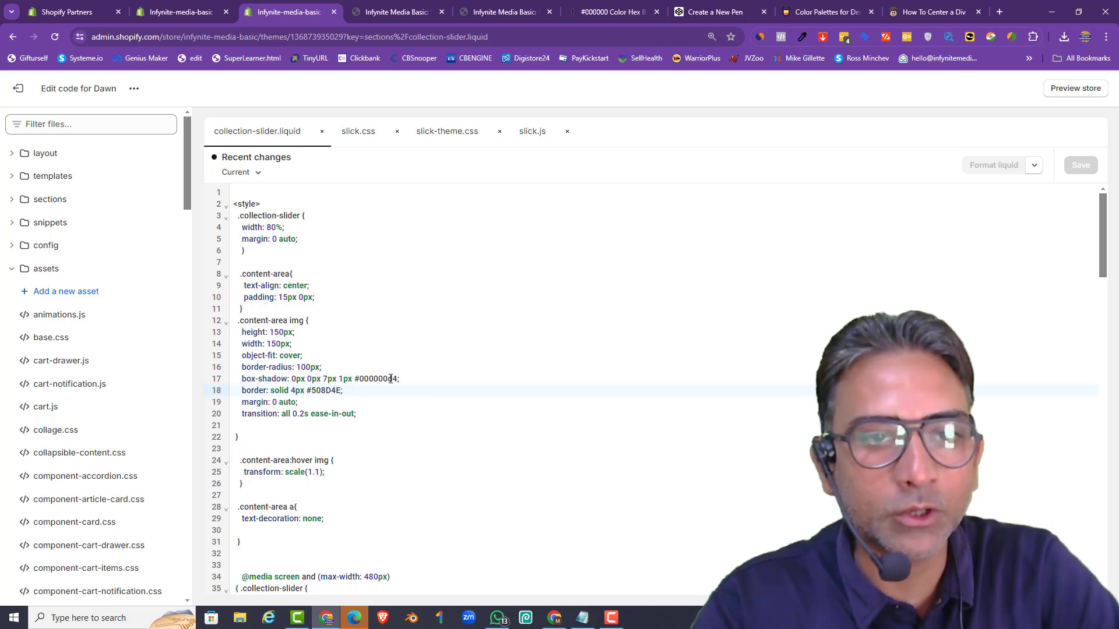
pyautogui.click(394, 11)
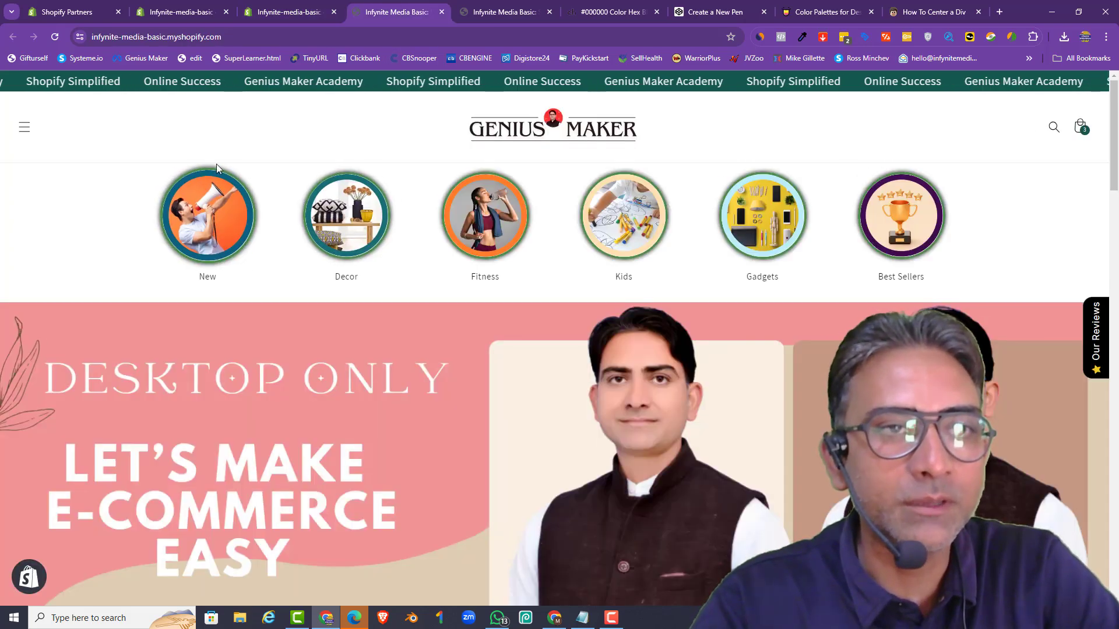
# Step: Try a white box-shadow color, #ffffffd4, in the .content-area img rule and save collection-slider.liquid
pyautogui.click(299, 12)
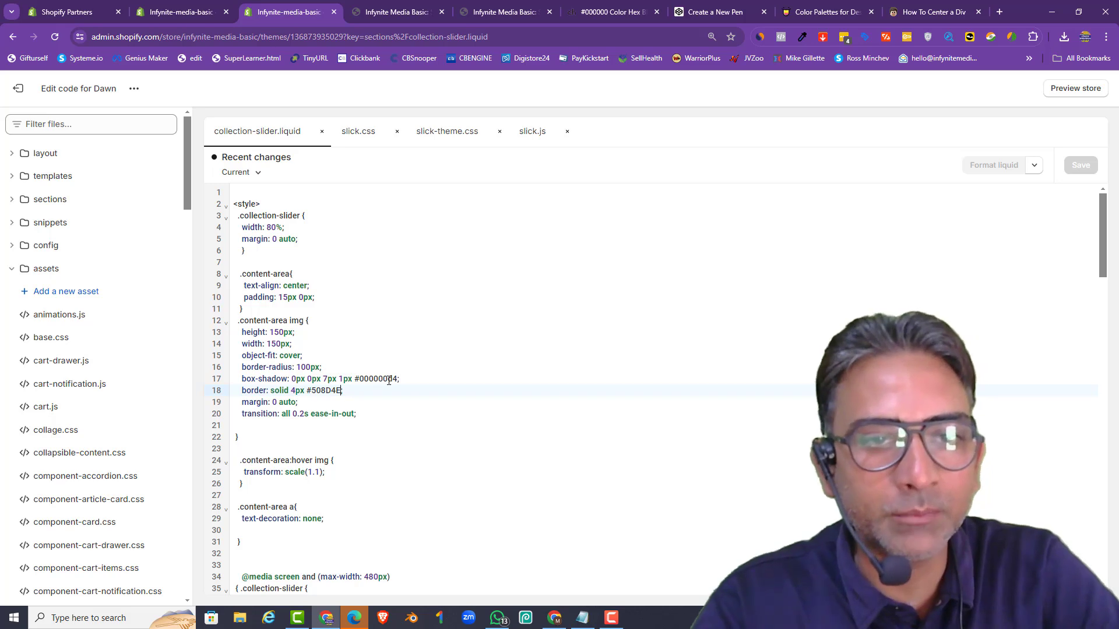
pyautogui.moveTo(389, 380); pyautogui.dragTo(362, 380)
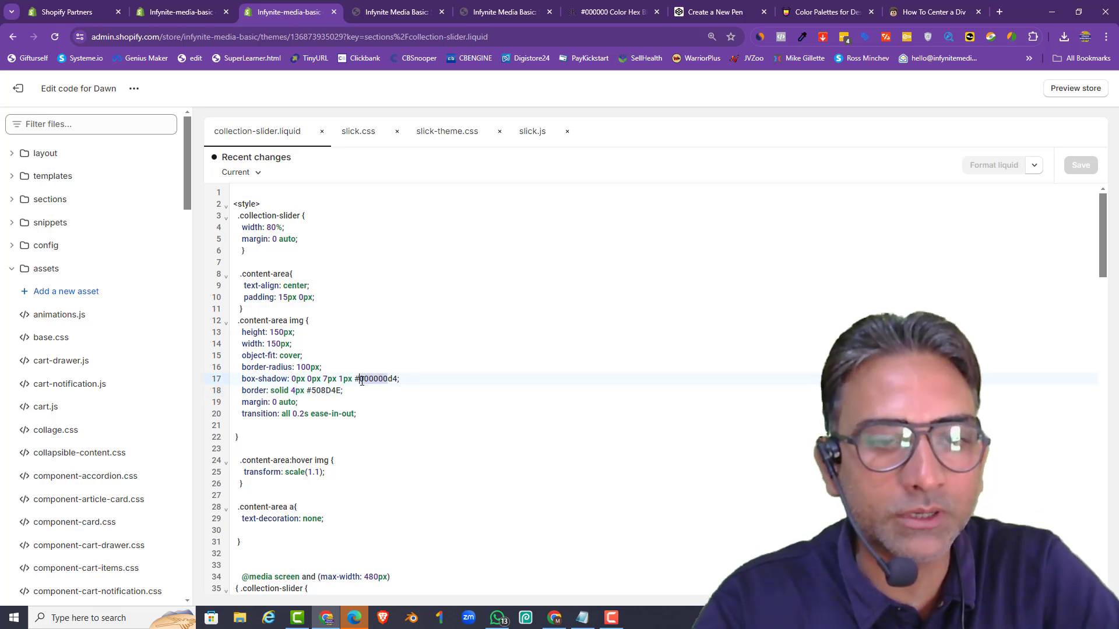
pyautogui.write('fff')
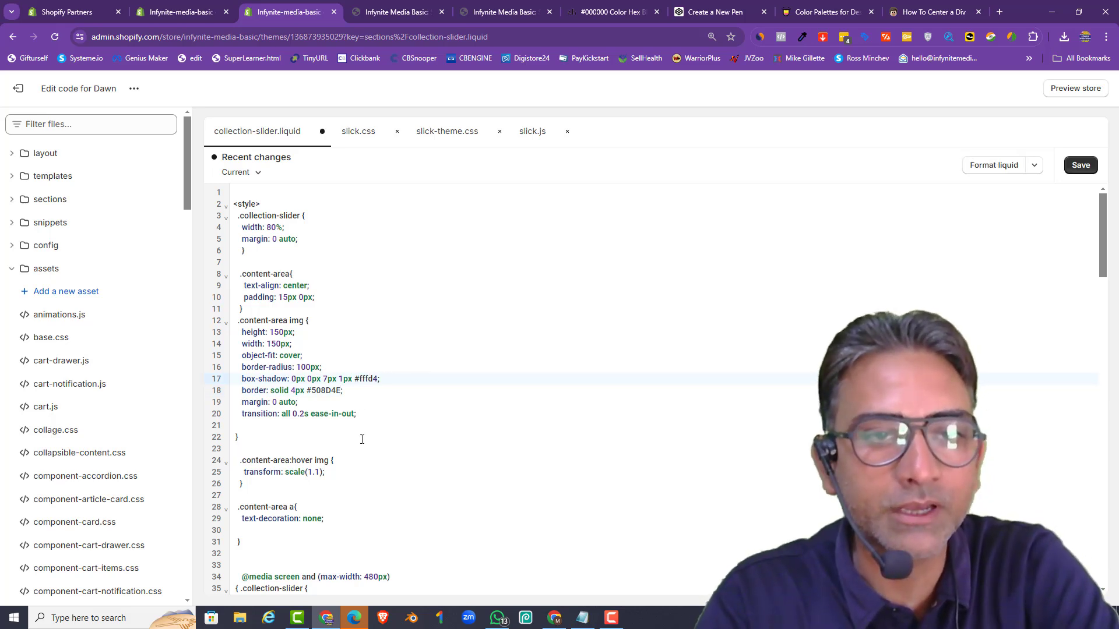
pyautogui.write('fff')
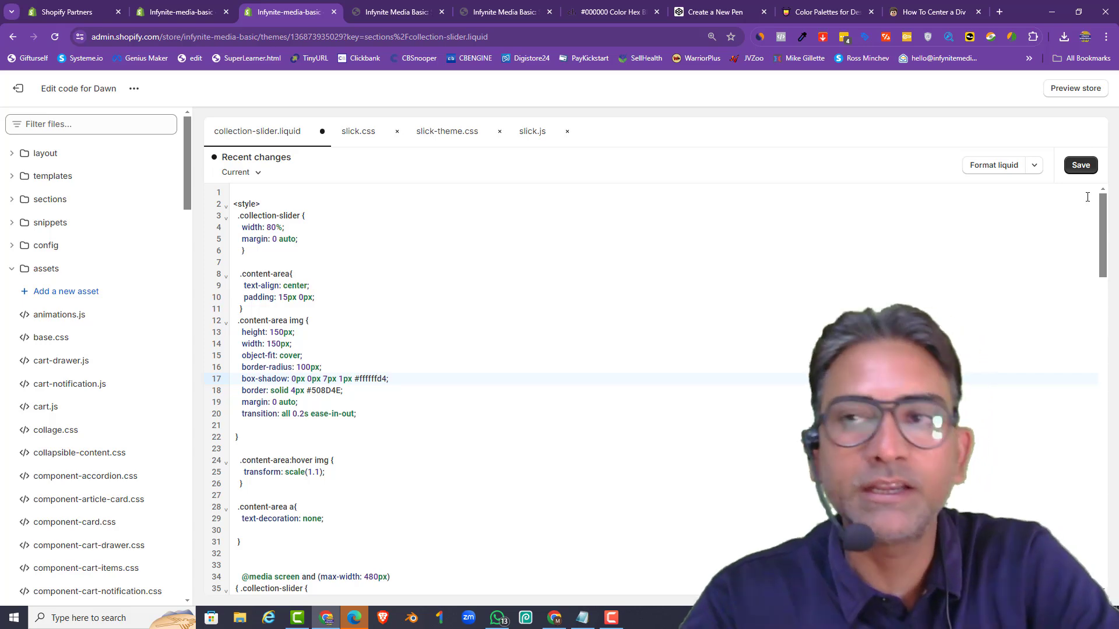
pyautogui.click(1085, 166)
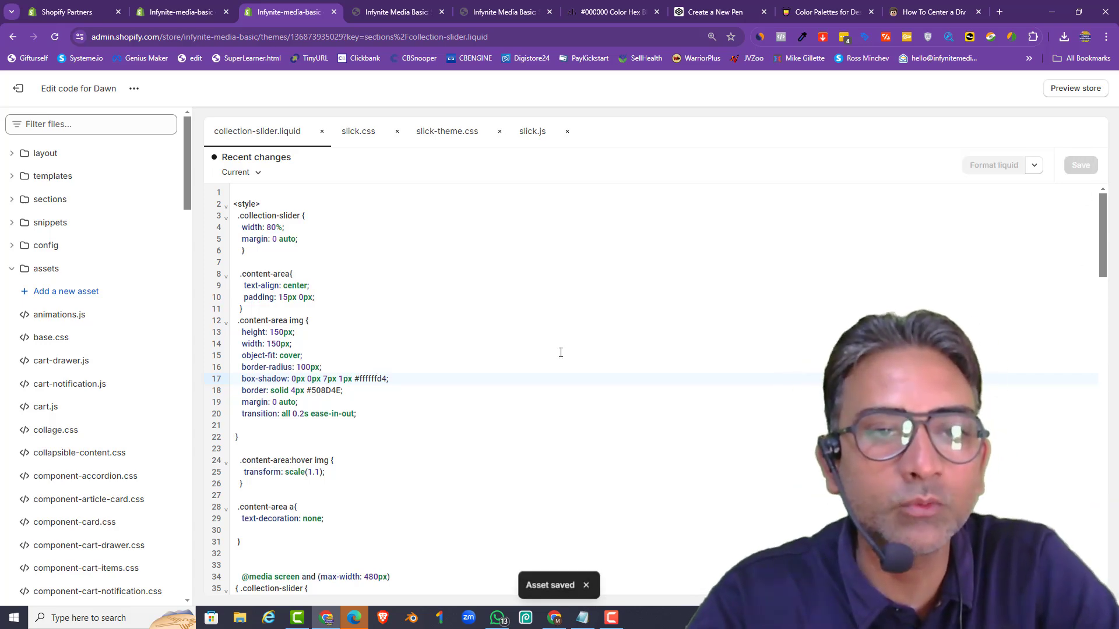
# Step: Reload the storefront and check how the changed shadow color looks around the collection circles
pyautogui.click(413, 6)
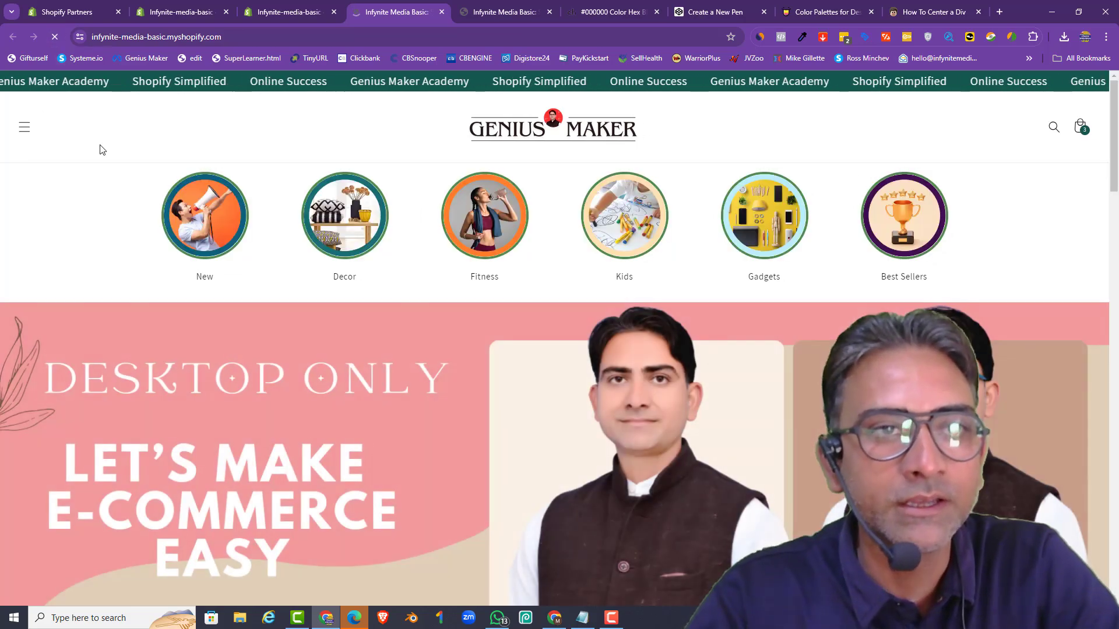
pyautogui.rightClick(75, 229)
pyautogui.click(106, 271)
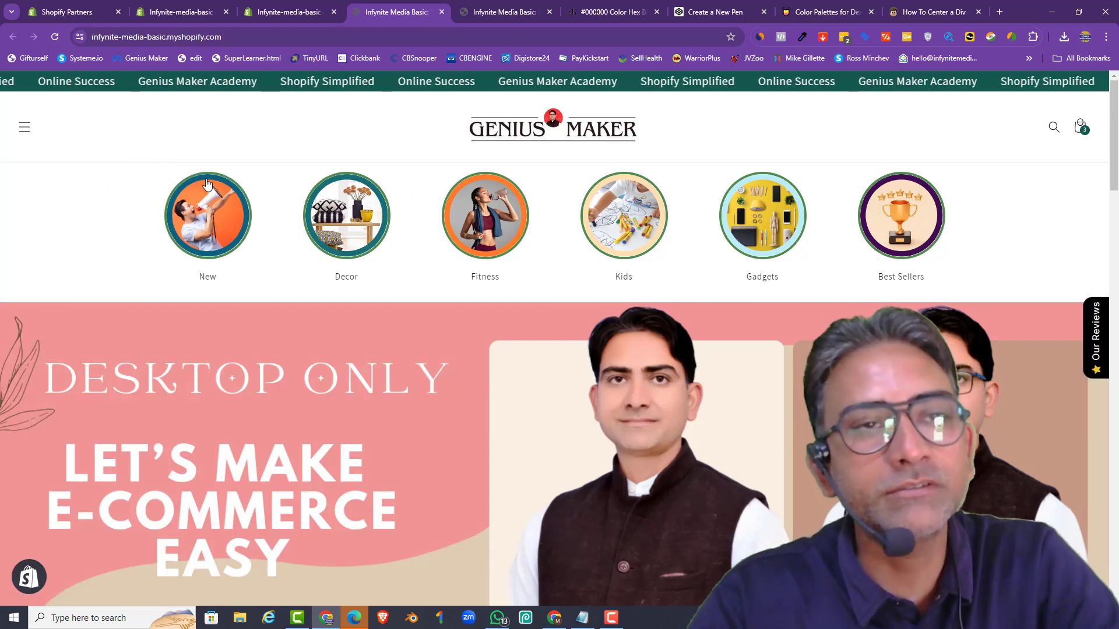
# Step: Restore the box-shadow color in the .content-area img rule to #000000d4 and save collection-slider.liquid
pyautogui.click(270, 6)
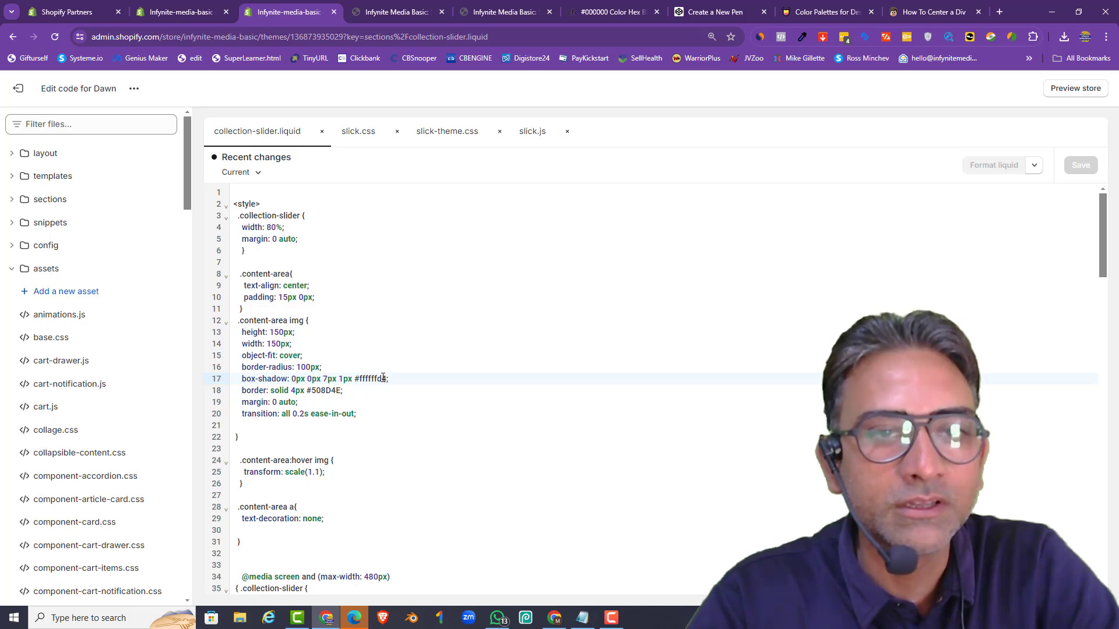
pyautogui.moveTo(378, 379); pyautogui.dragTo(359, 379)
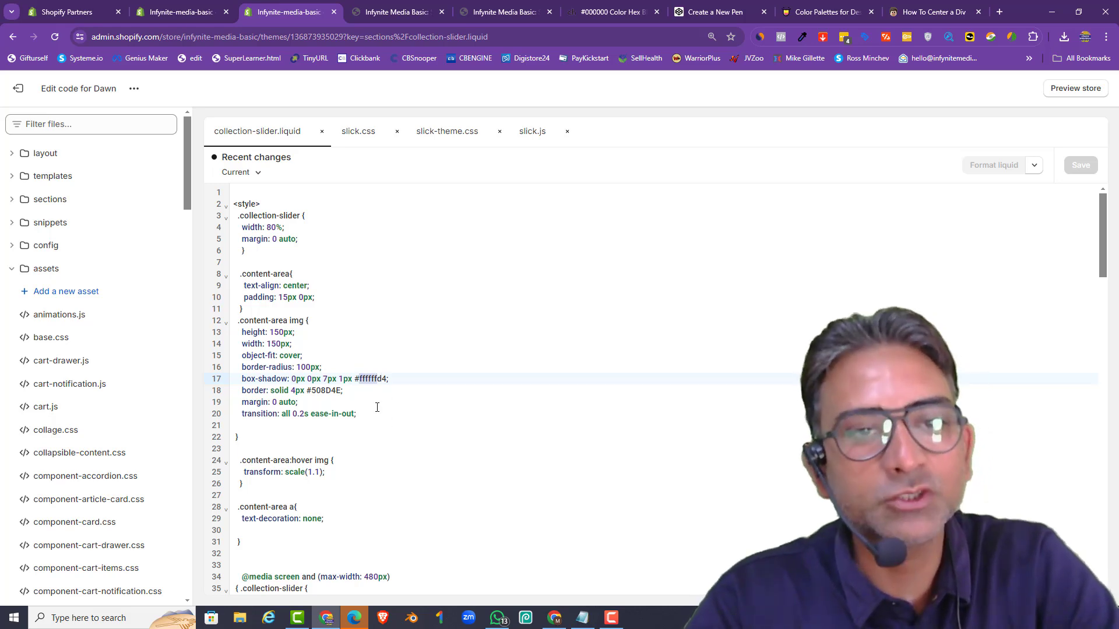
pyautogui.write('000000')
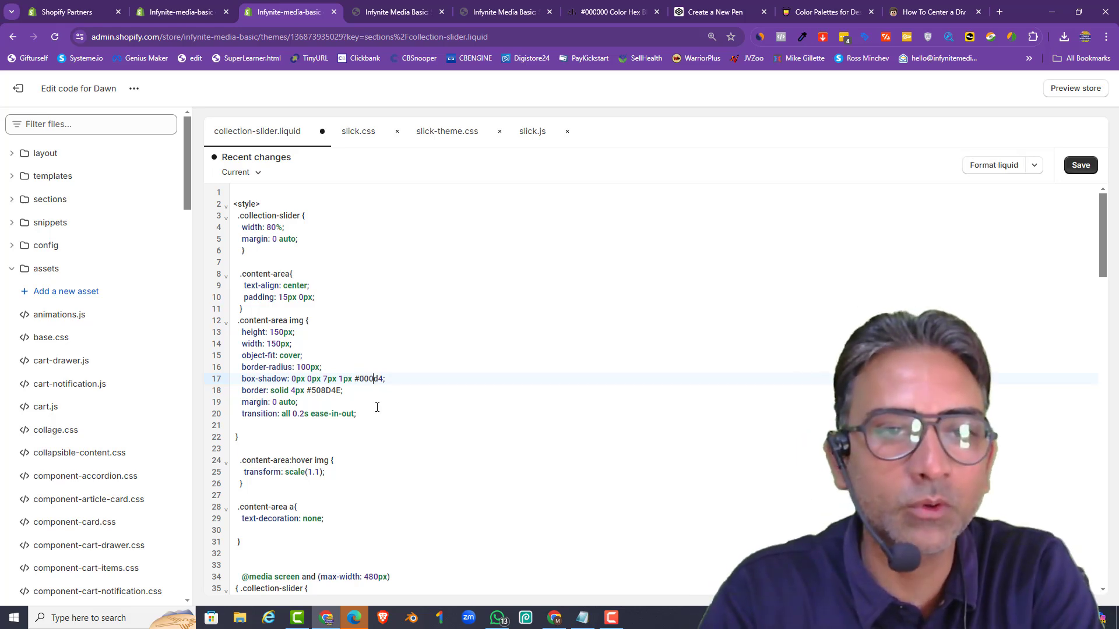
pyautogui.click(1080, 166)
# Step: Replace the border color in the .content-area img rule with #fff and save collection-slider.liquid
pyautogui.click(340, 391)
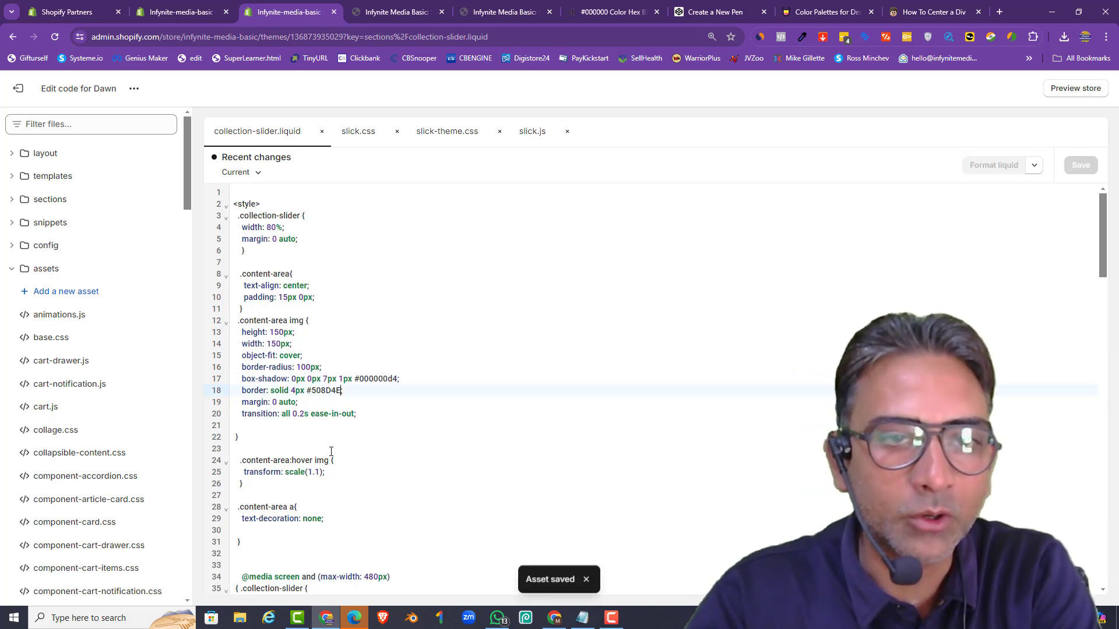
pyautogui.press('BackSpace')
pyautogui.press('BackSpace')
pyautogui.press('BackSpace')
pyautogui.press('BackSpace')
pyautogui.press('BackSpace')
pyautogui.press('BackSpace')
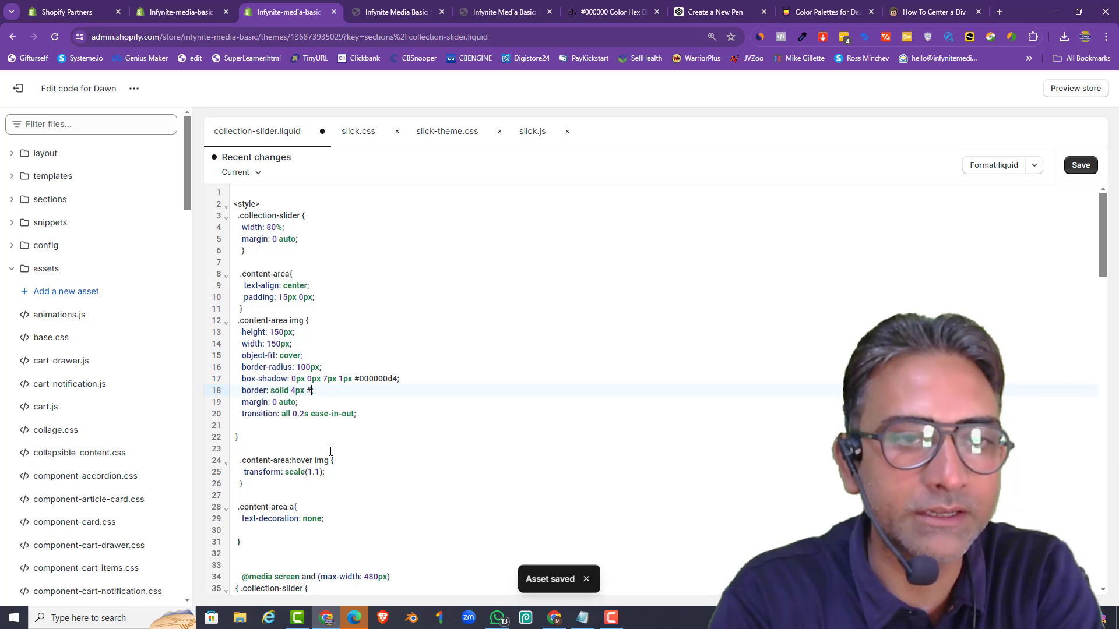
pyautogui.write('fff;')
pyautogui.click(1087, 165)
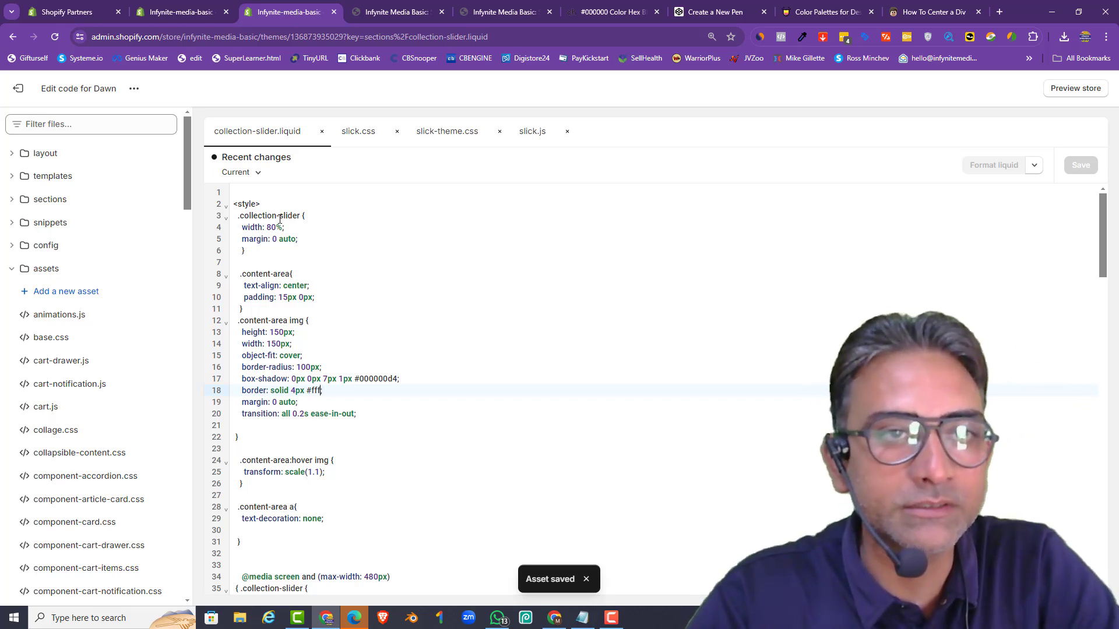
# Step: Reload the storefront and inspect the collection circles with the changed border color
pyautogui.click(417, 11)
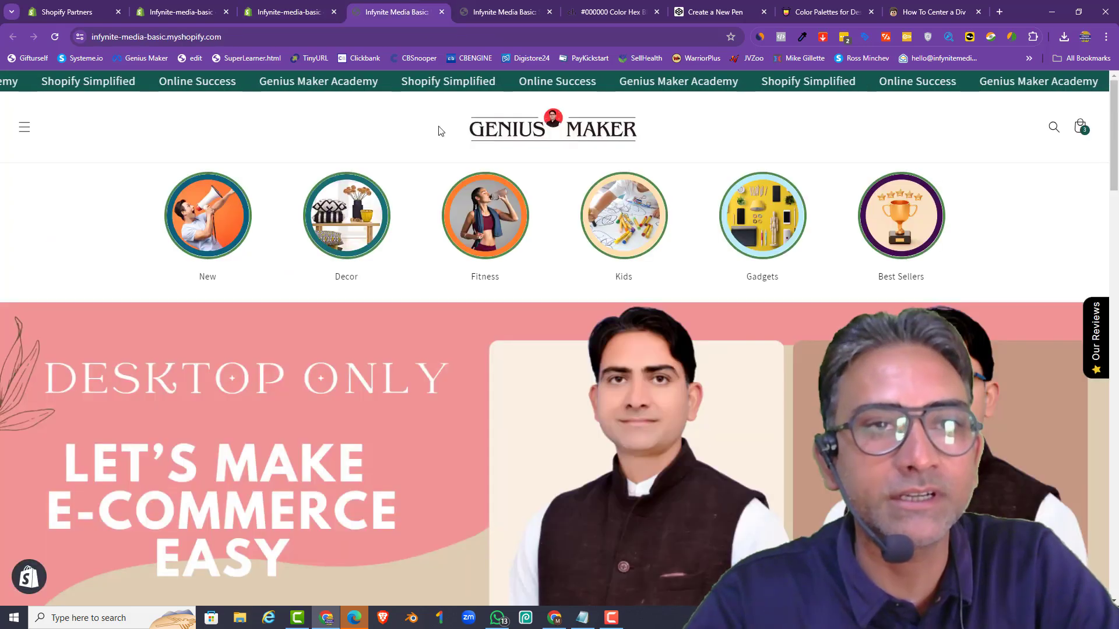
pyautogui.rightClick(13, 204)
pyautogui.click(32, 241)
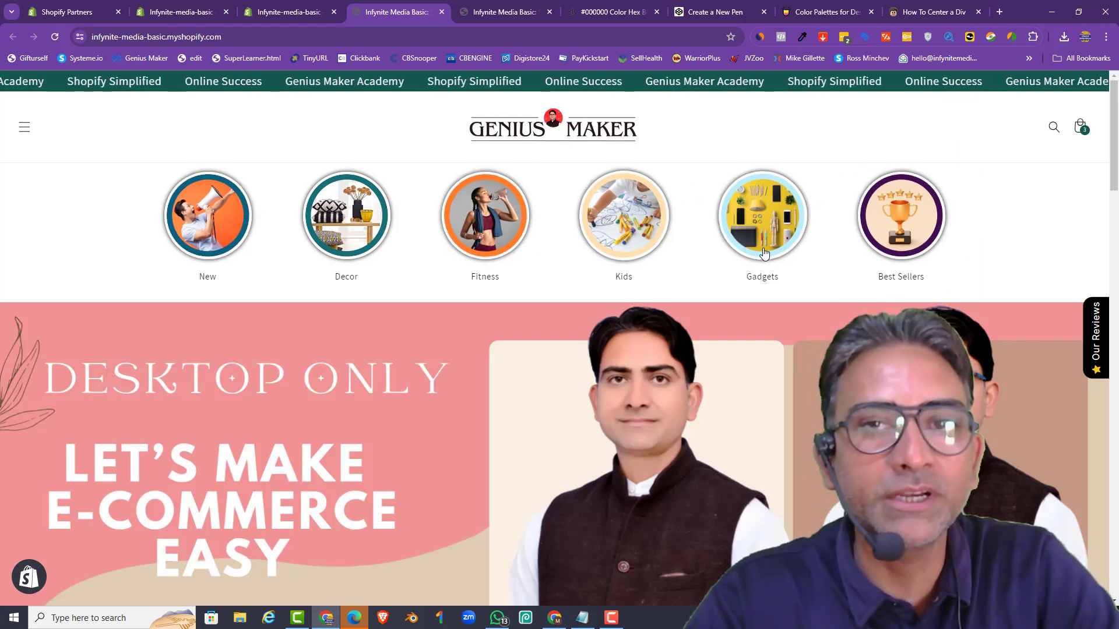
# Step: Examine the collection slider's width rule for screens up to 480px and compare it with the iPhone XR preview of the storefront
pyautogui.click(286, 7)
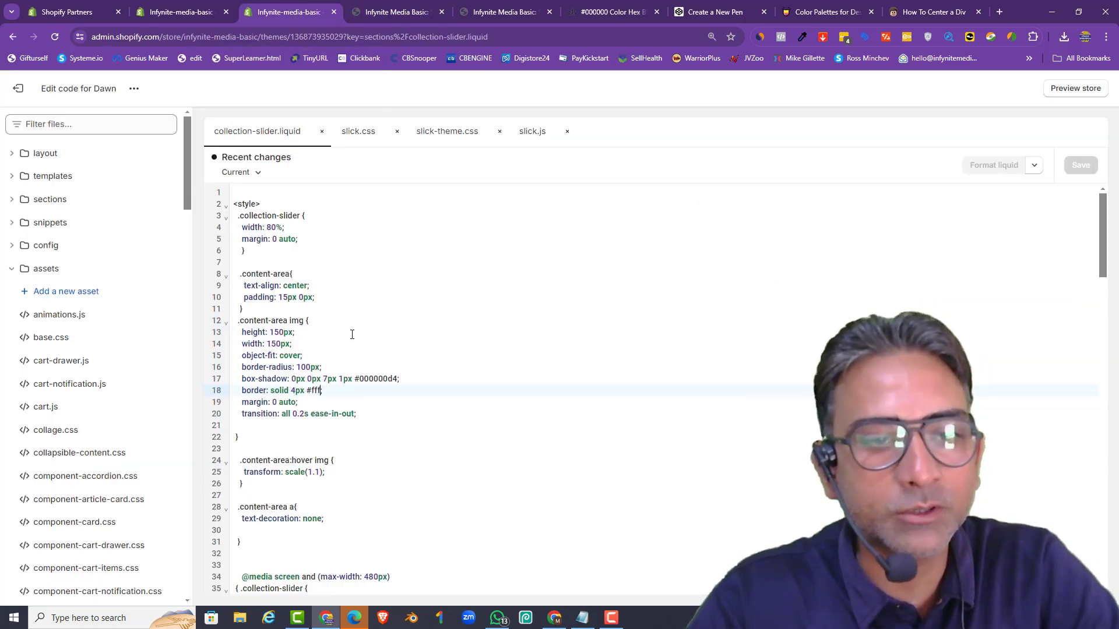
pyautogui.scroll(-5, 351, 334)
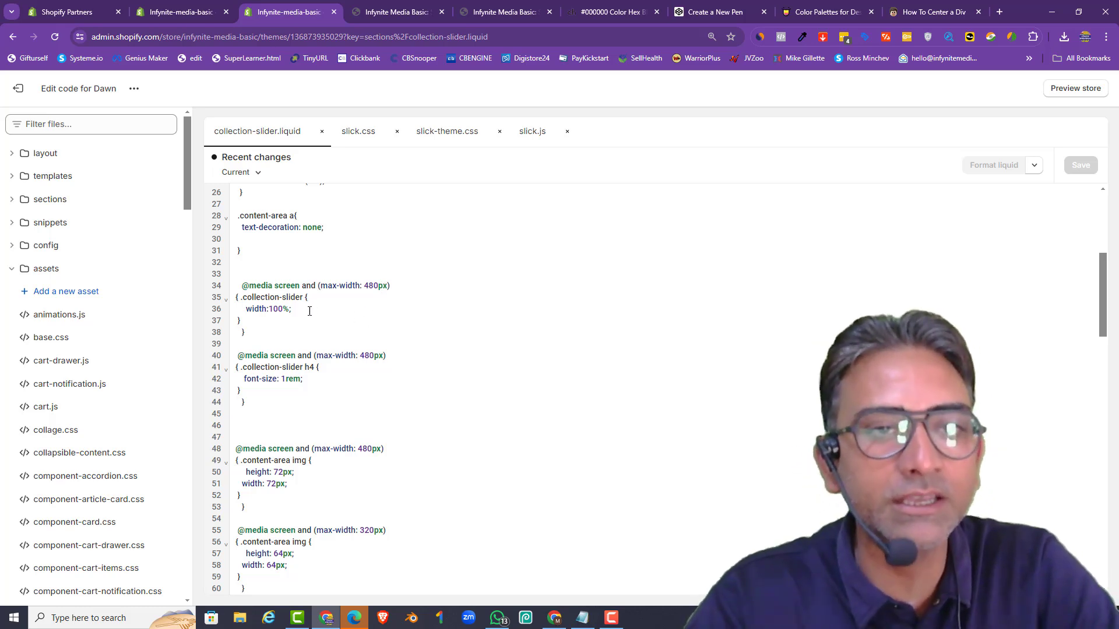
pyautogui.moveTo(309, 311); pyautogui.dragTo(242, 310)
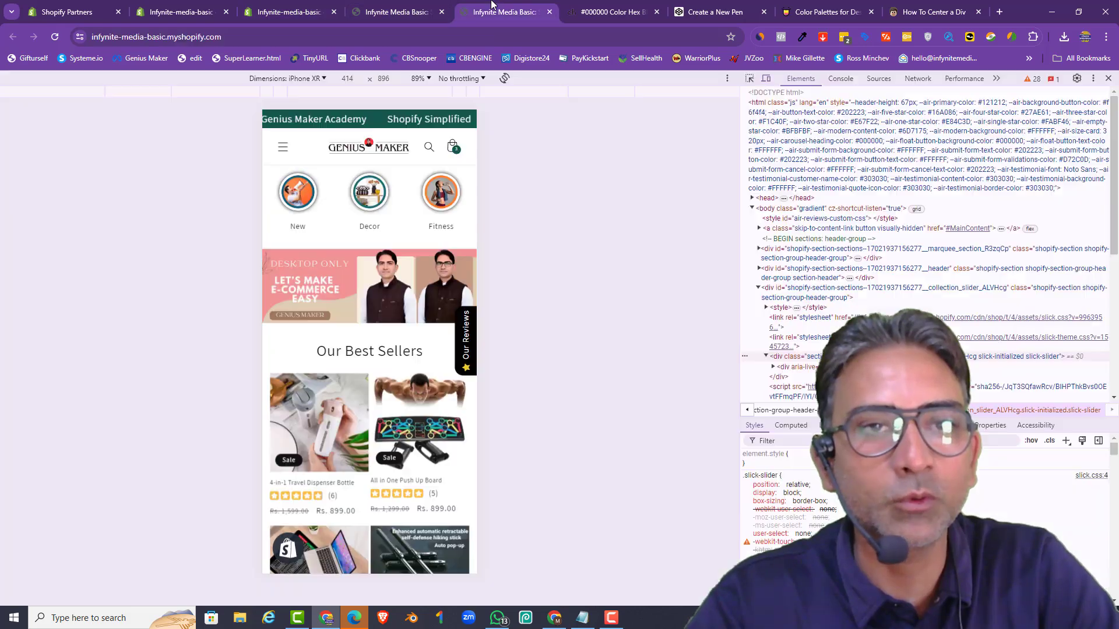
pyautogui.click(503, 11)
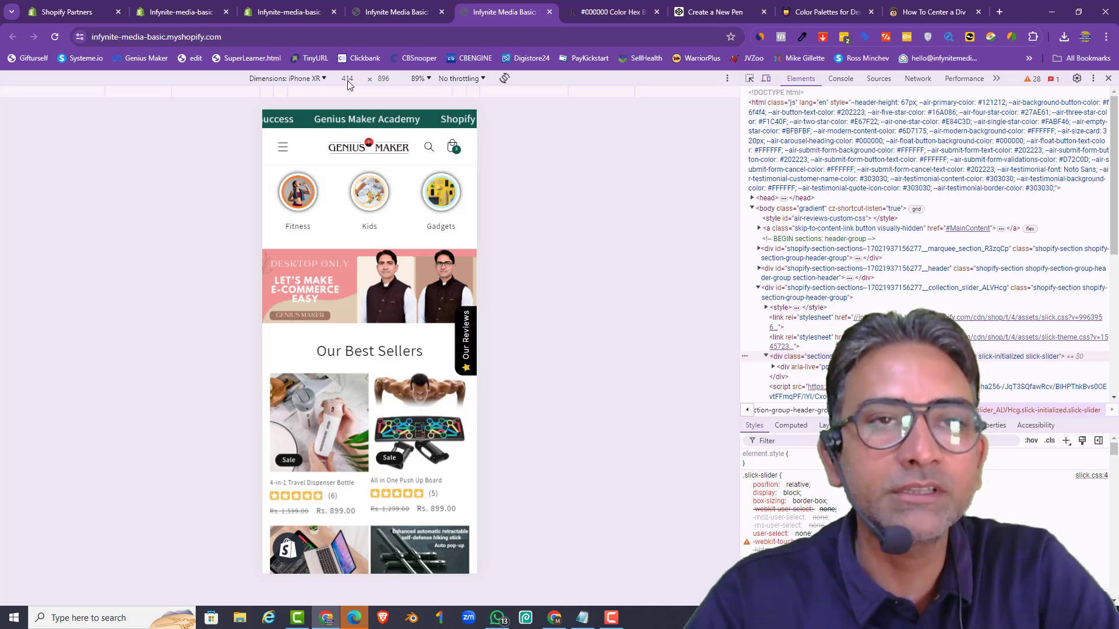
pyautogui.click(299, 10)
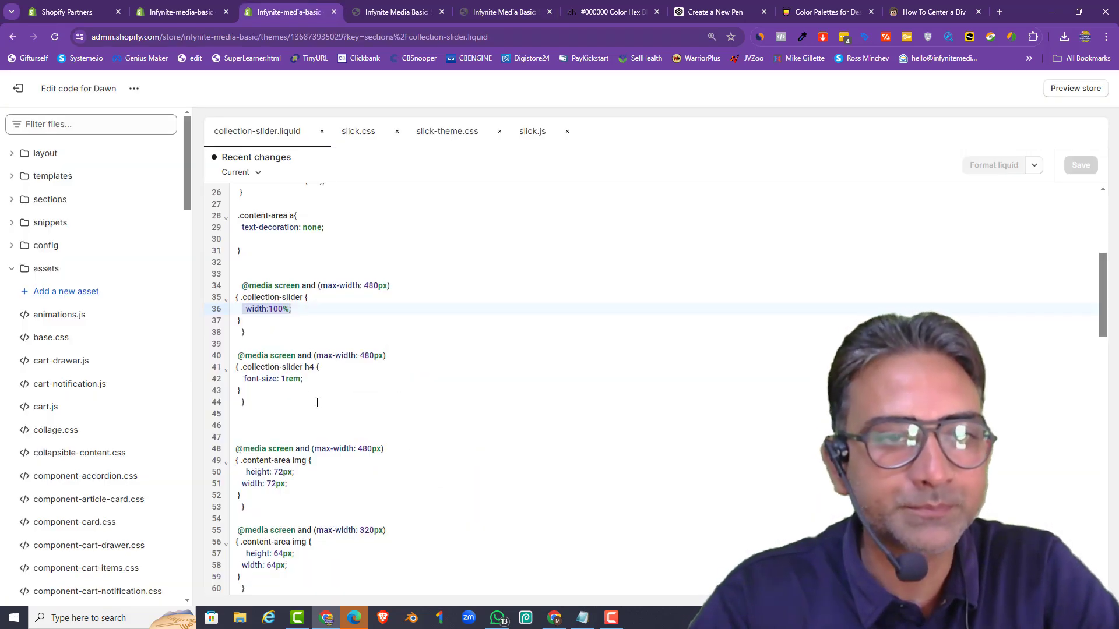
# Step: Read the h4 font-size rule and the image size rules for the 480px and 320px screen widths in collection-slider.liquid
pyautogui.click(300, 392)
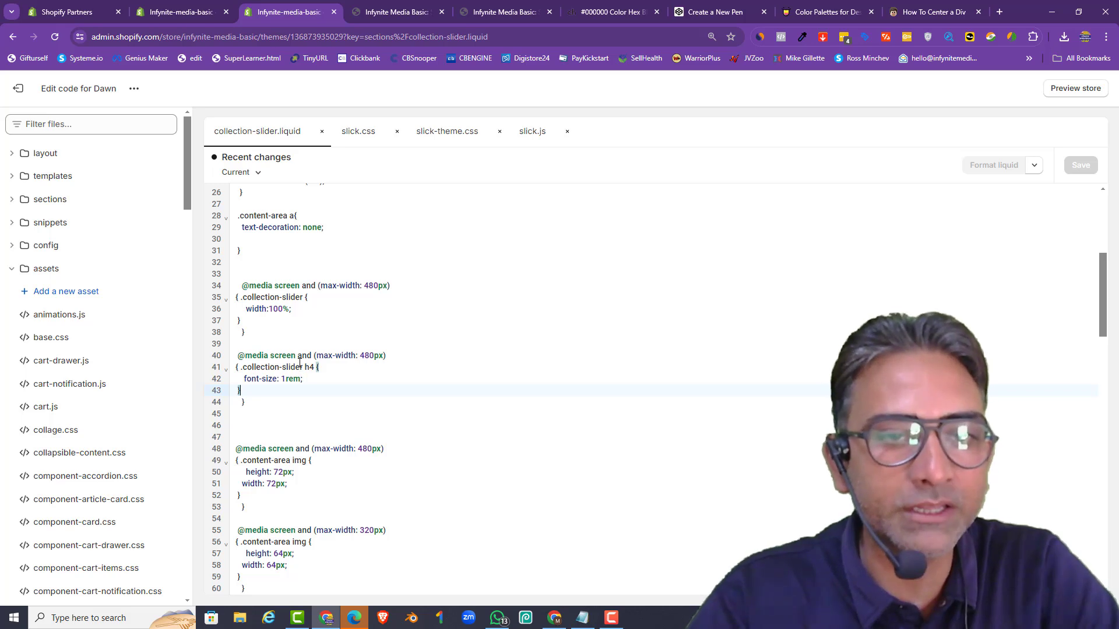
pyautogui.scroll(-2, 298, 396)
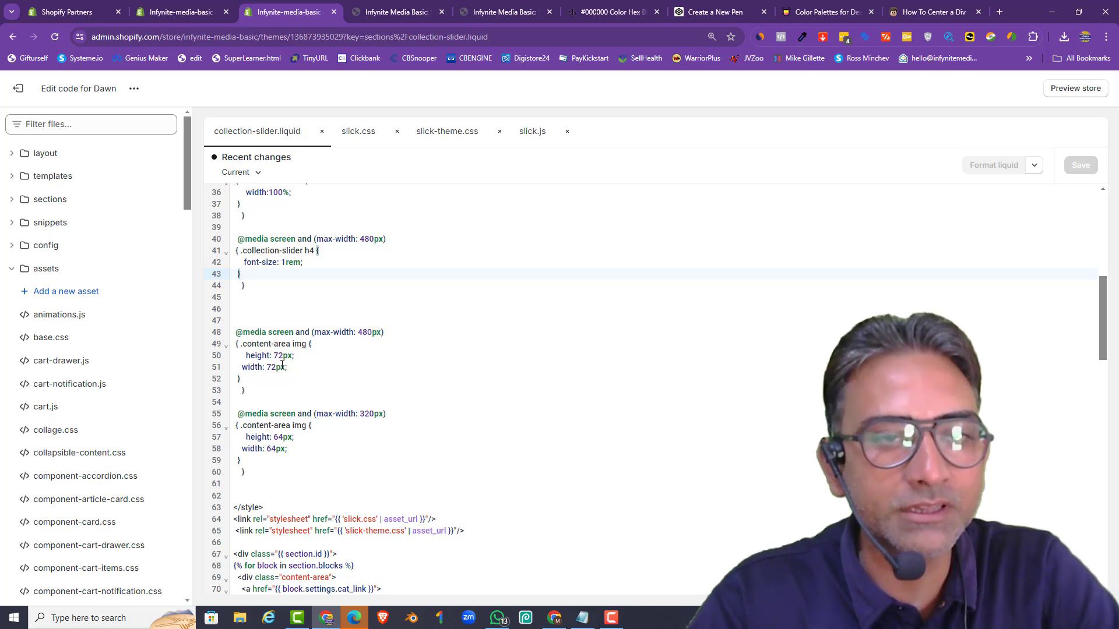
pyautogui.scroll(-2, 282, 363)
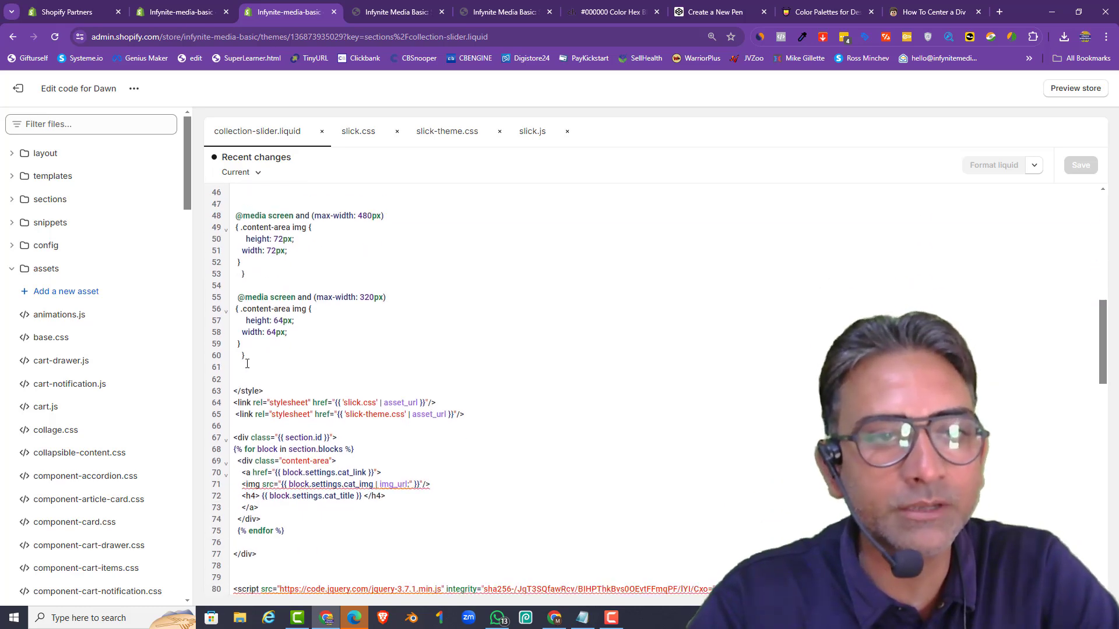
pyautogui.moveTo(279, 359); pyautogui.dragTo(245, 285)
pyautogui.click(279, 359)
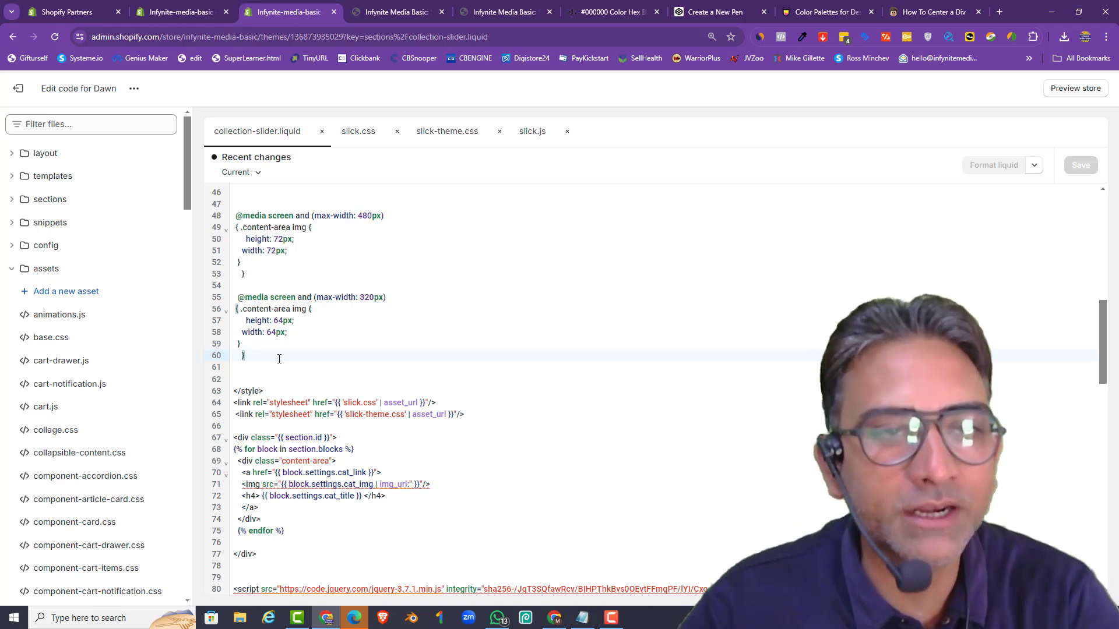
pyautogui.moveTo(283, 321); pyautogui.dragTo(274, 321)
pyautogui.click(283, 357)
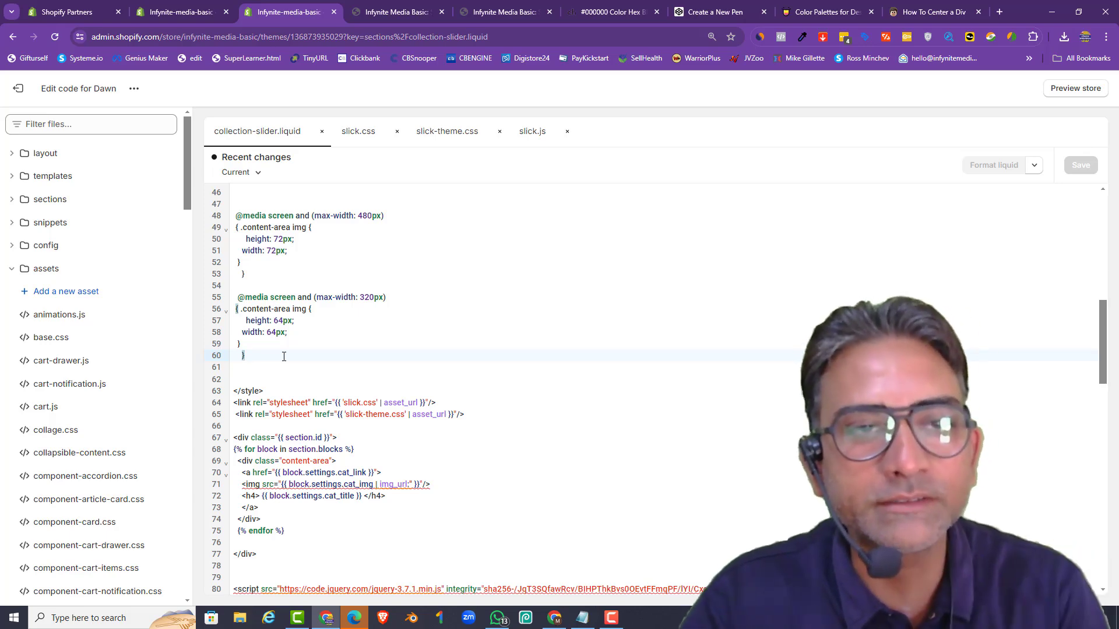
# Step: Set both height and width in the main .content-area img rule to 100px and save collection-slider.liquid
pyautogui.scroll(10, 284, 357)
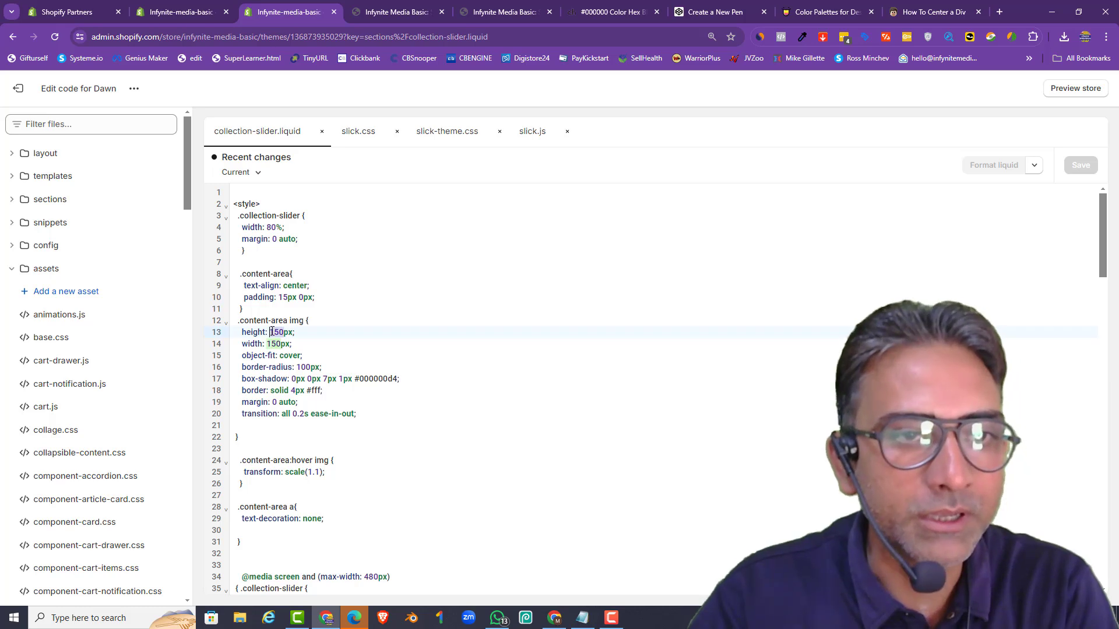
pyautogui.write('100')
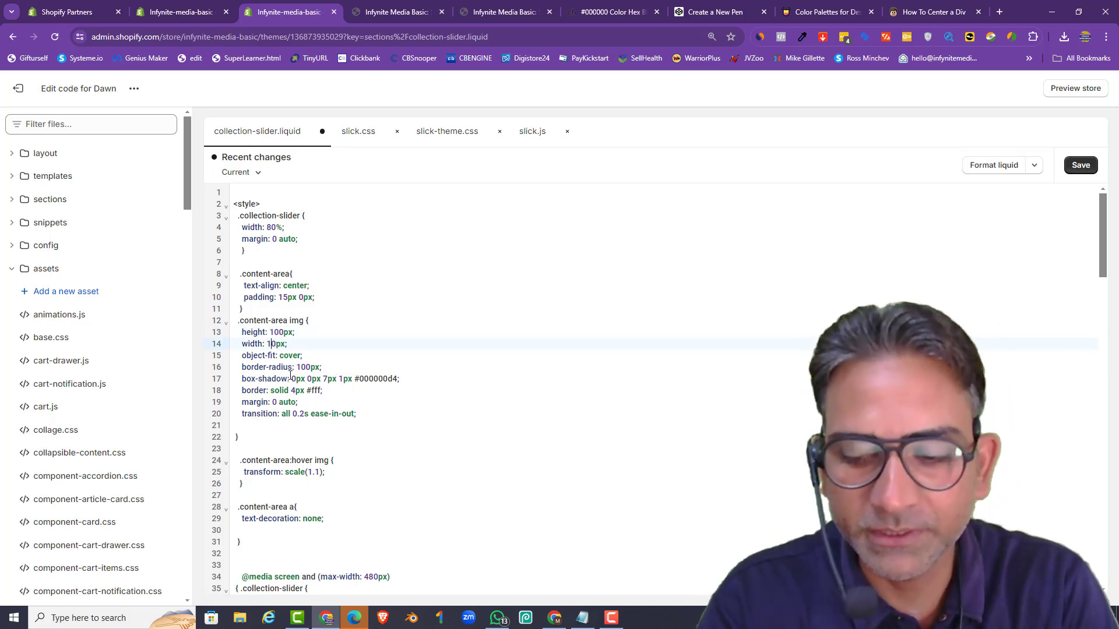
pyautogui.click(1081, 164)
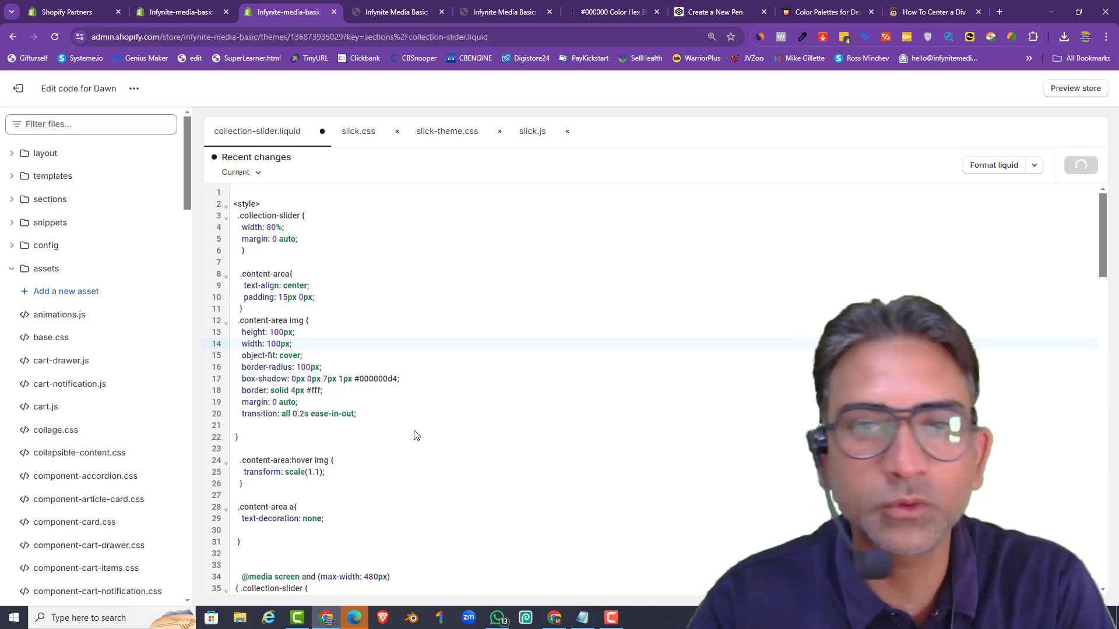
# Step: Review the slick initialization script, including its slidesToShow, slidesToScroll and responsive breakpoint settings
pyautogui.scroll(-12, 349, 367)
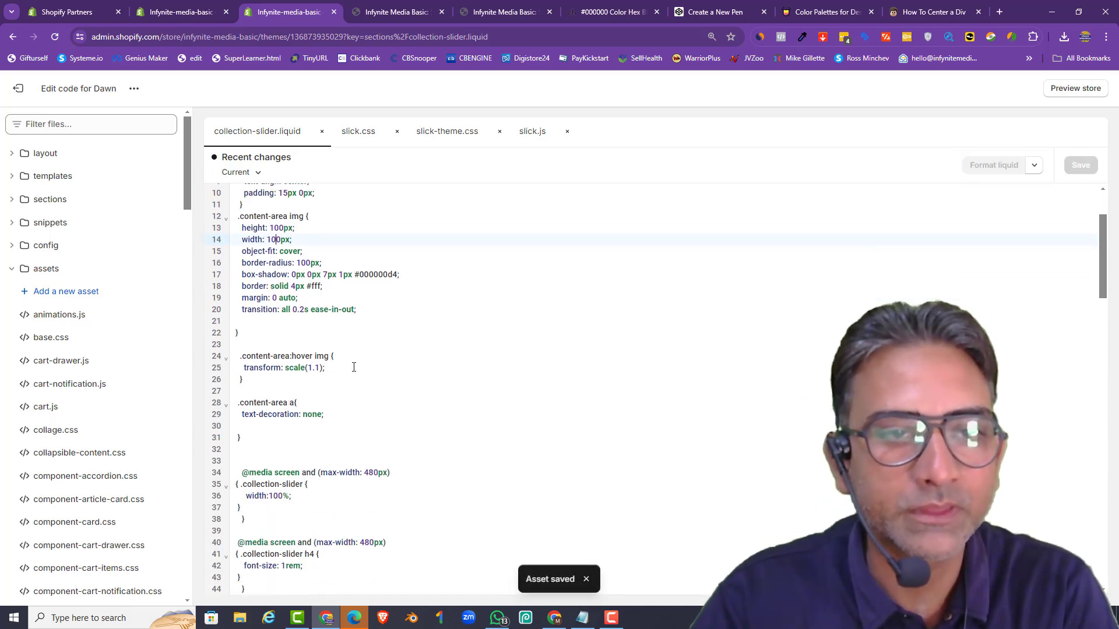
pyautogui.scroll(-3, 353, 367)
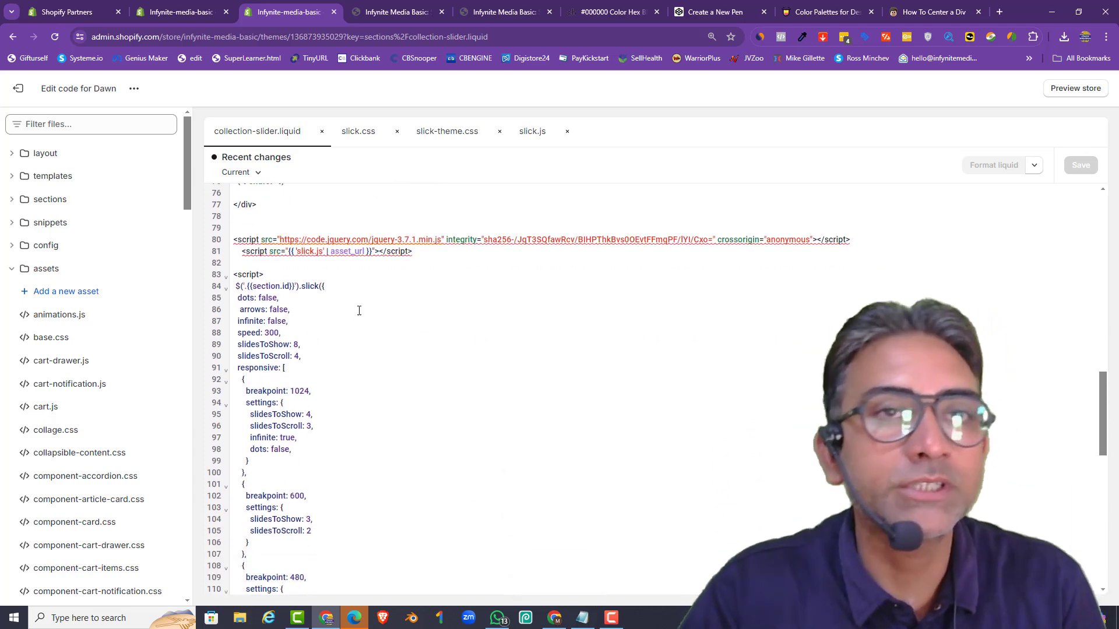
pyautogui.moveTo(389, 12)
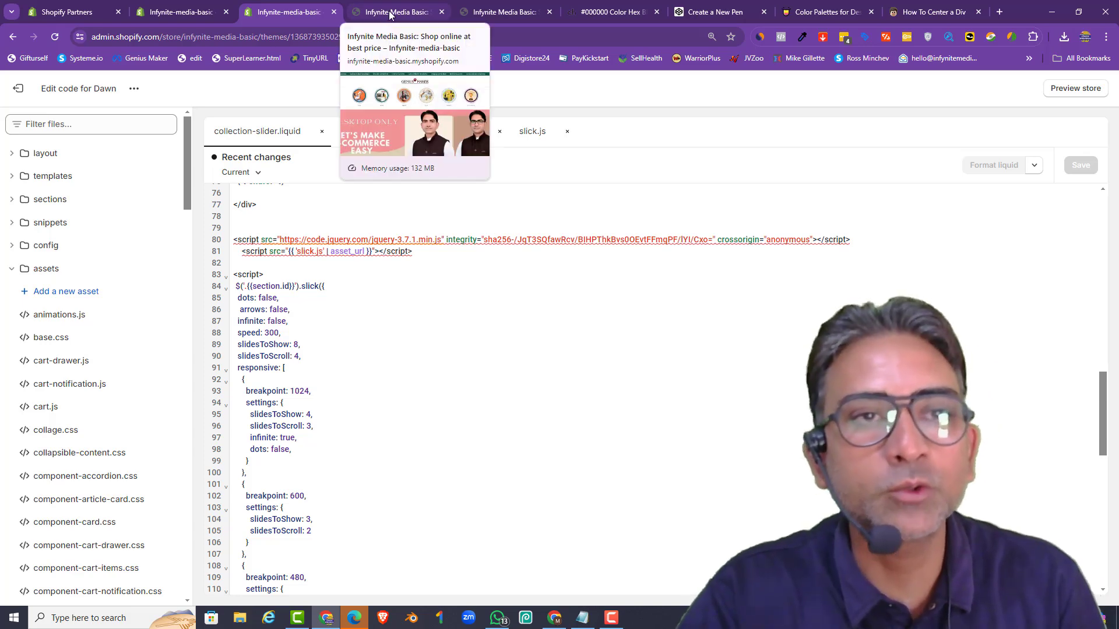
# Step: Reload the theme editor and add a Collection Slider section between the Slideshow and the hidden Multicolumn on the home page
pyautogui.click(177, 12)
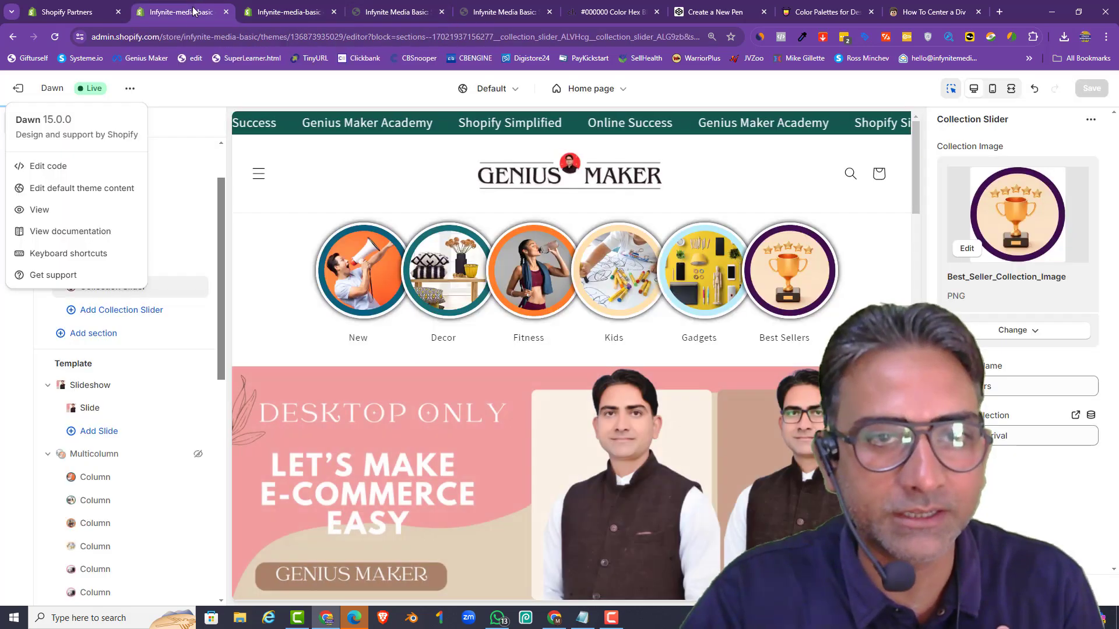
pyautogui.click(53, 38)
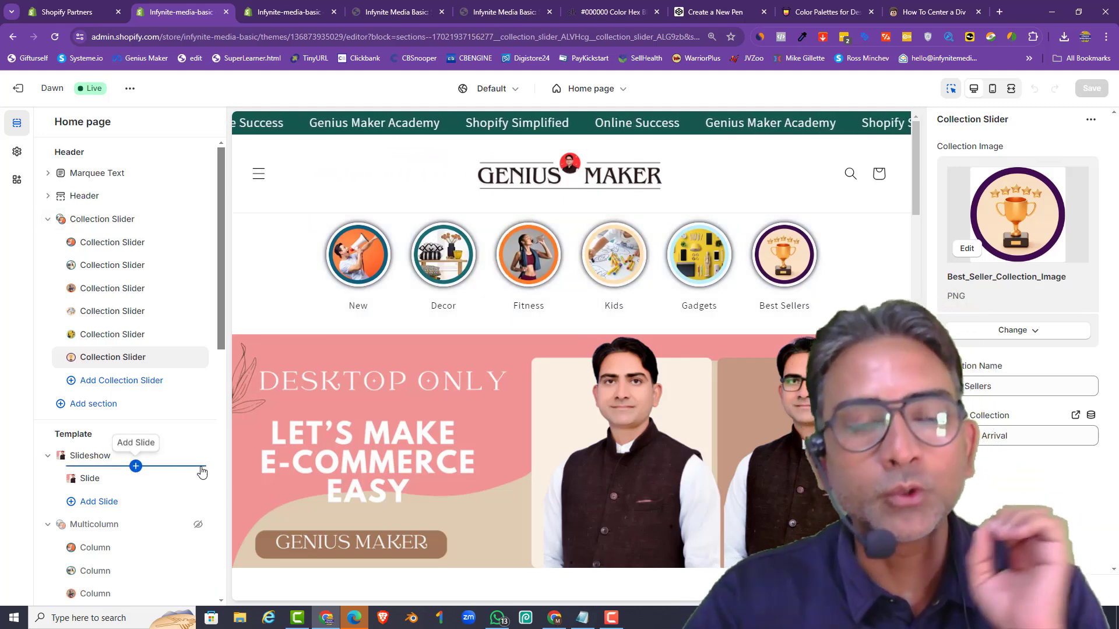
pyautogui.scroll(-2, 116, 495)
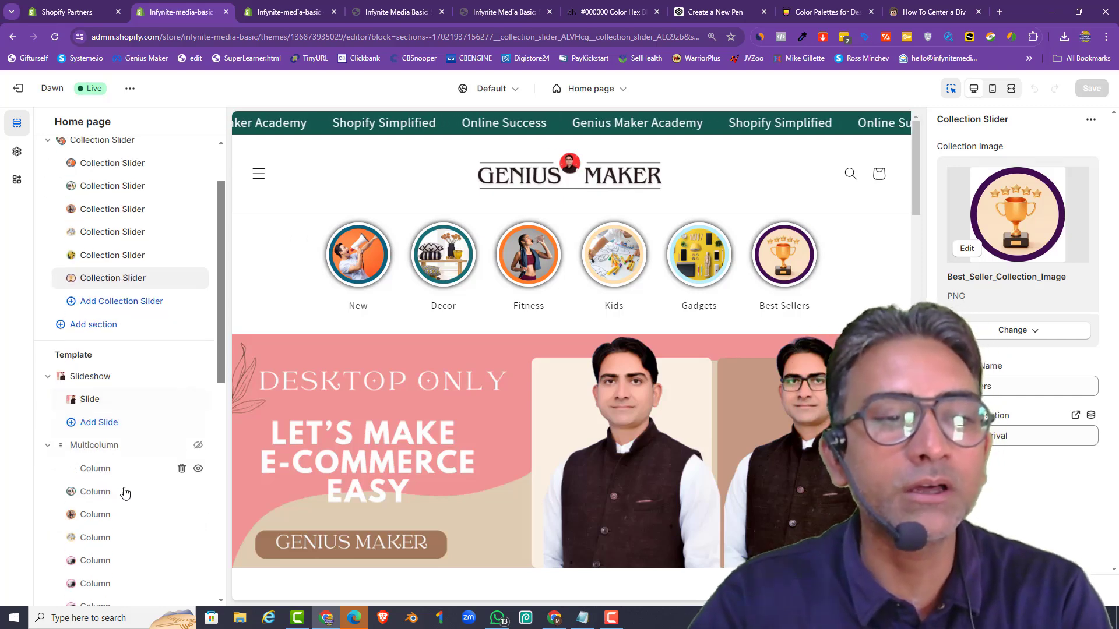
pyautogui.scroll(-1, 124, 493)
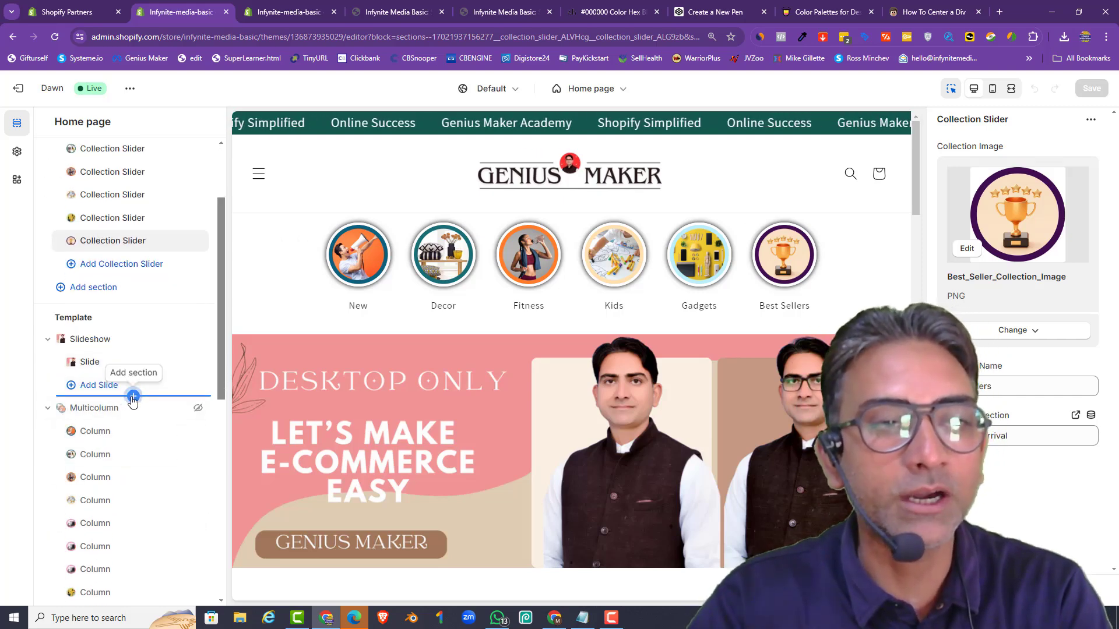
pyautogui.click(132, 397)
pyautogui.scroll(-3, 309, 475)
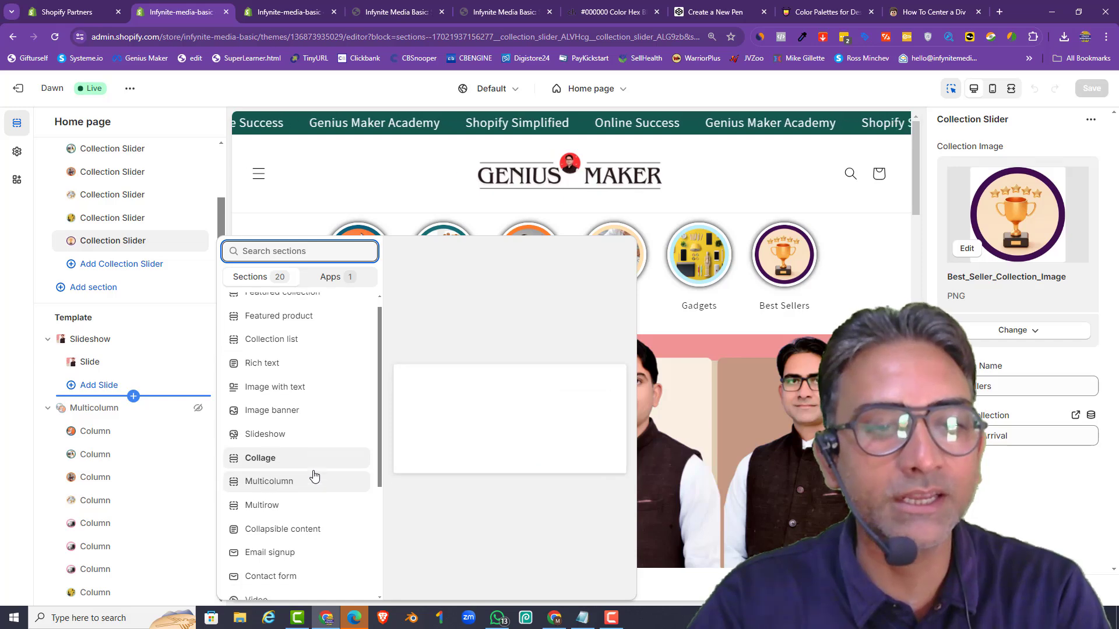
pyautogui.click(297, 535)
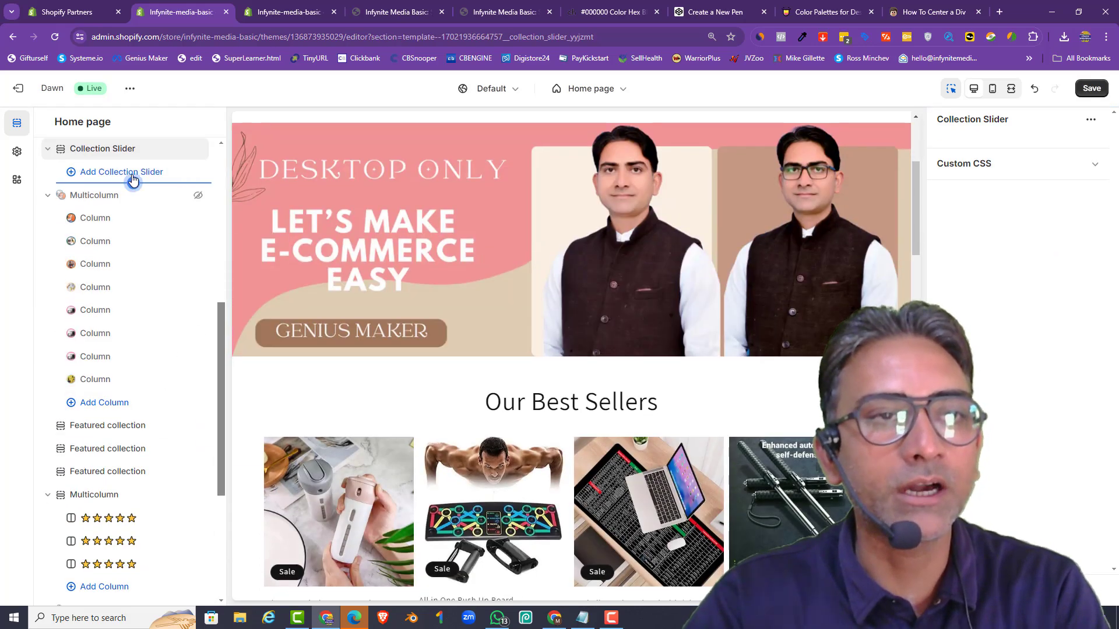
# Step: Add six Collection Slider blocks to the new Collection Slider section below the Slideshow
pyautogui.click(109, 173)
pyautogui.click(108, 195)
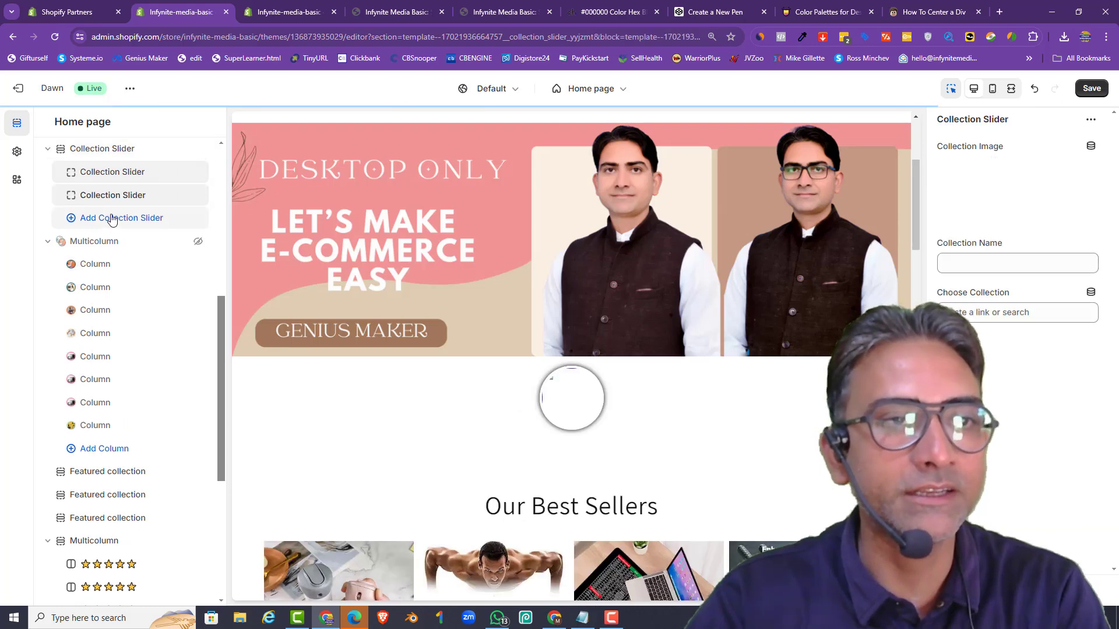
pyautogui.click(105, 221)
pyautogui.click(107, 241)
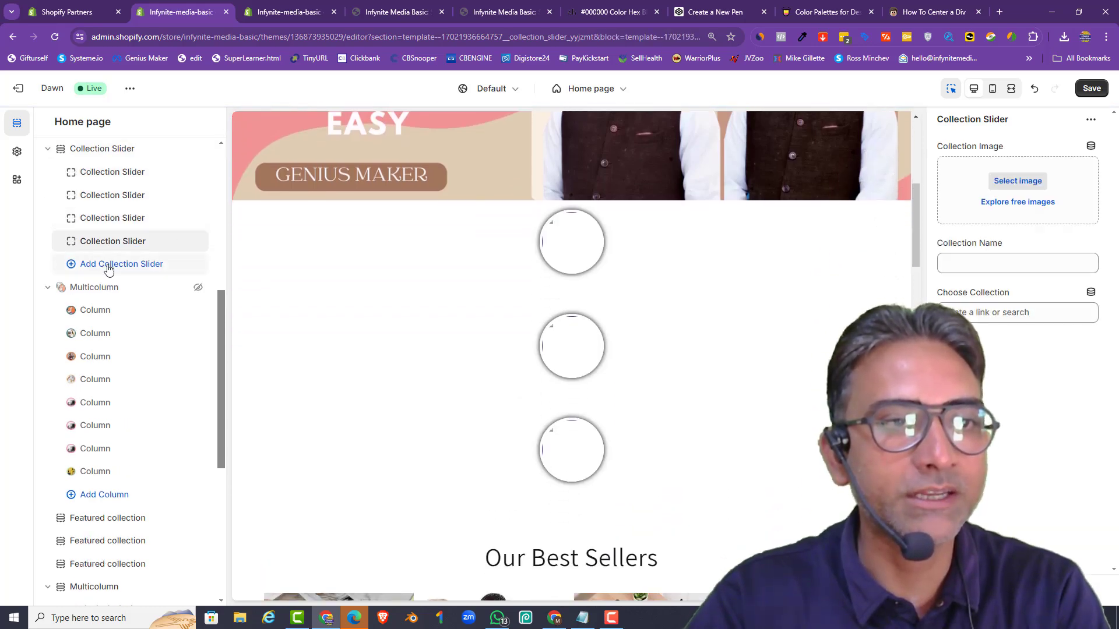
pyautogui.click(108, 267)
pyautogui.click(117, 287)
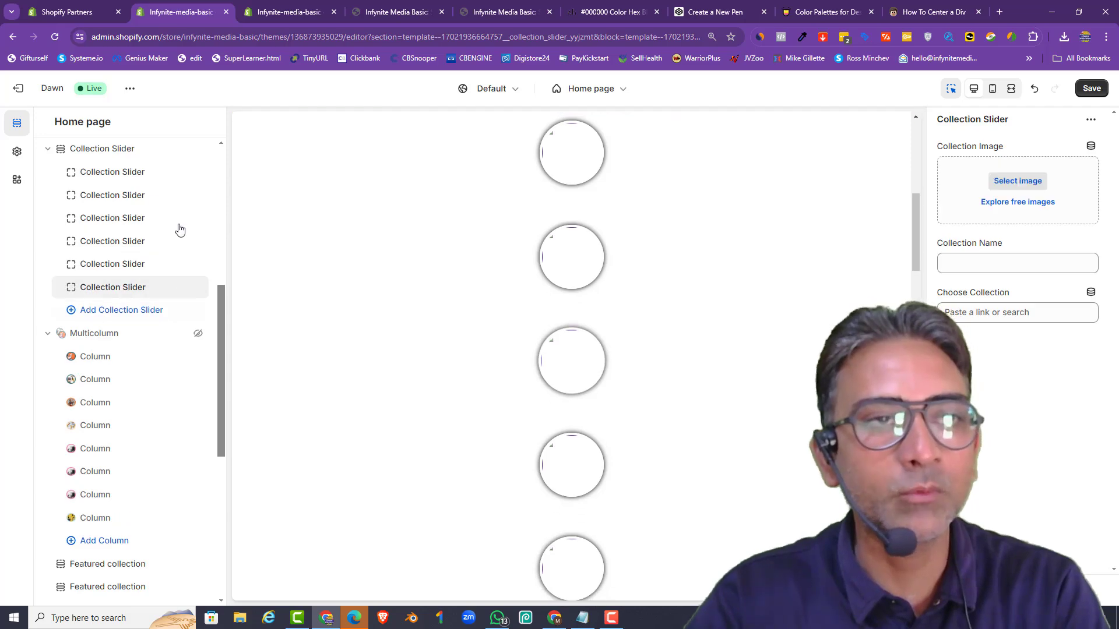
# Step: Assign the Decor collection image to the new section's first block and the Fitness collection image to its second block
pyautogui.click(112, 173)
pyautogui.click(1021, 184)
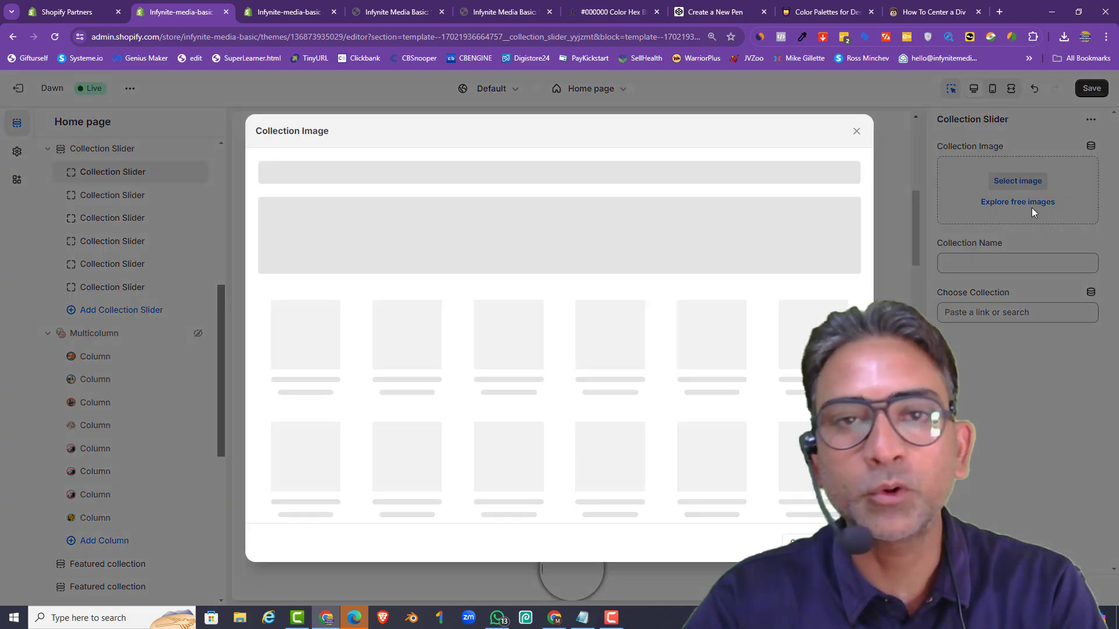
pyautogui.click(707, 341)
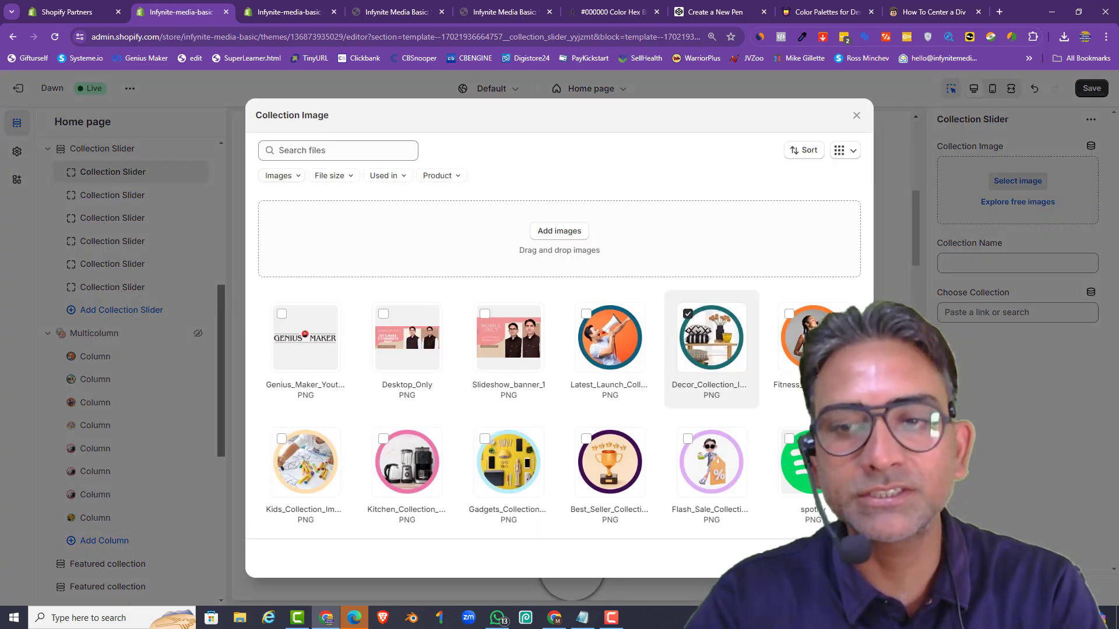
pyautogui.click(843, 559)
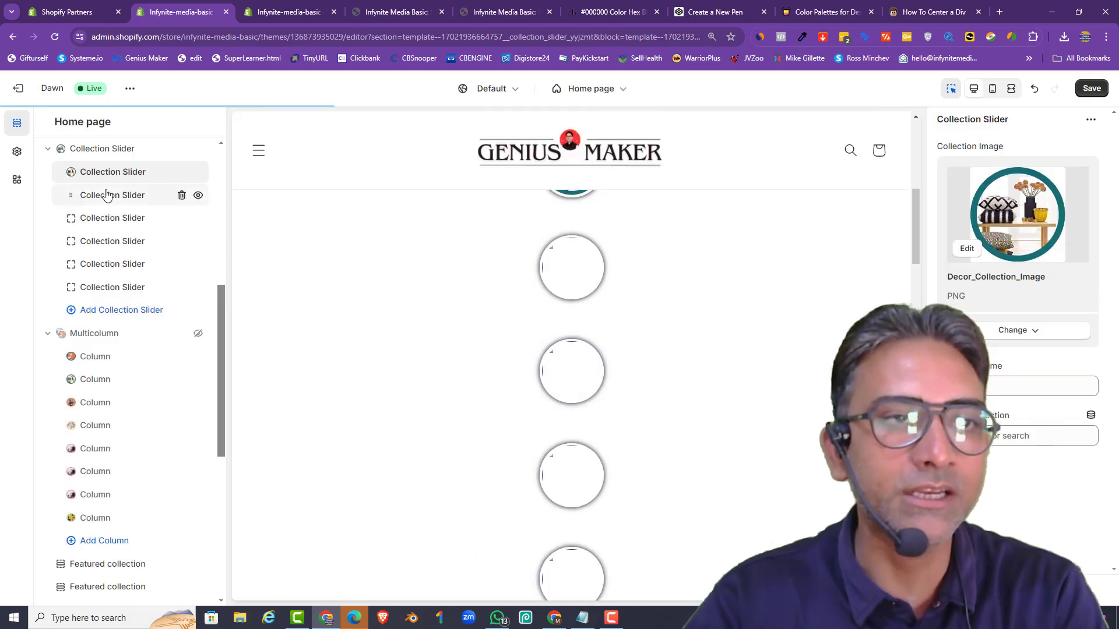
pyautogui.click(106, 194)
pyautogui.click(1027, 181)
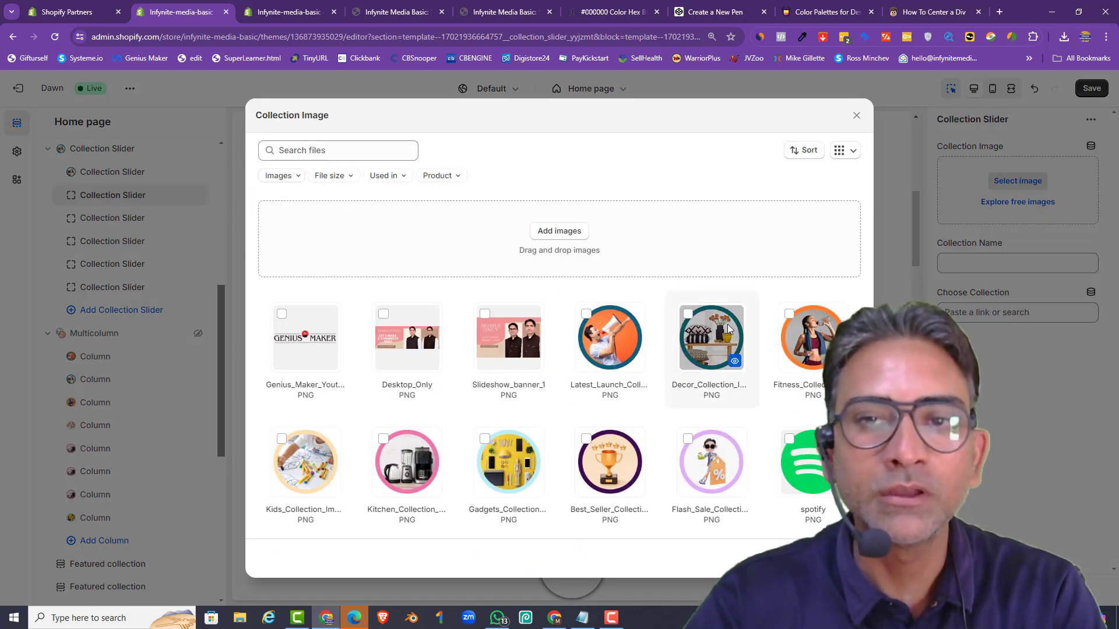
pyautogui.click(844, 558)
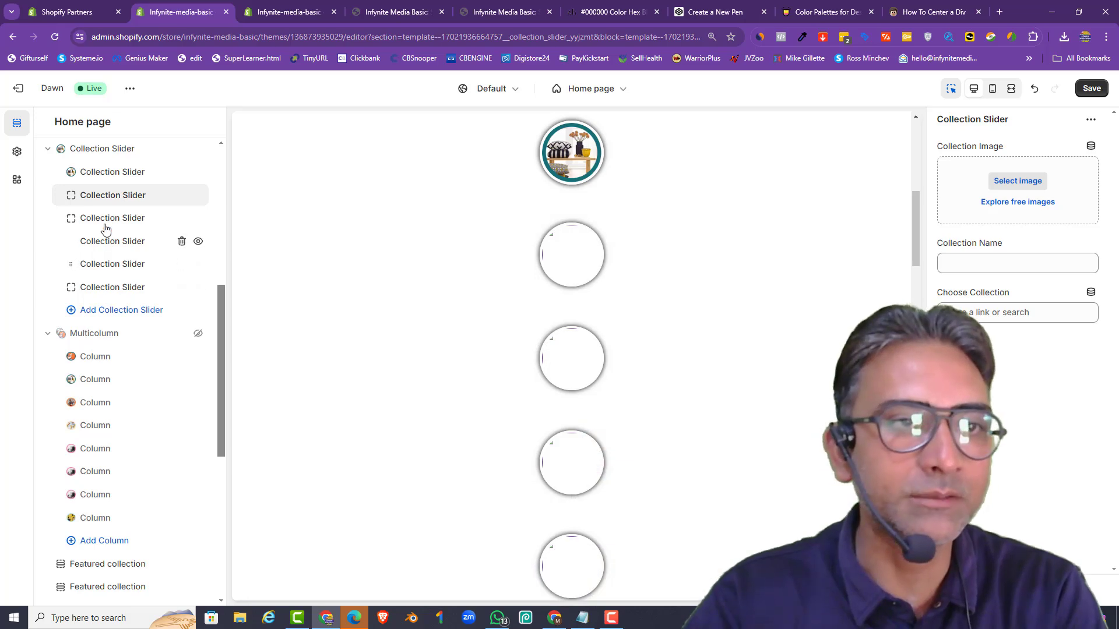
# Step: Assign the Kids collection image to the third block and the Kitchen collection image to the fourth block
pyautogui.click(87, 218)
pyautogui.click(1025, 180)
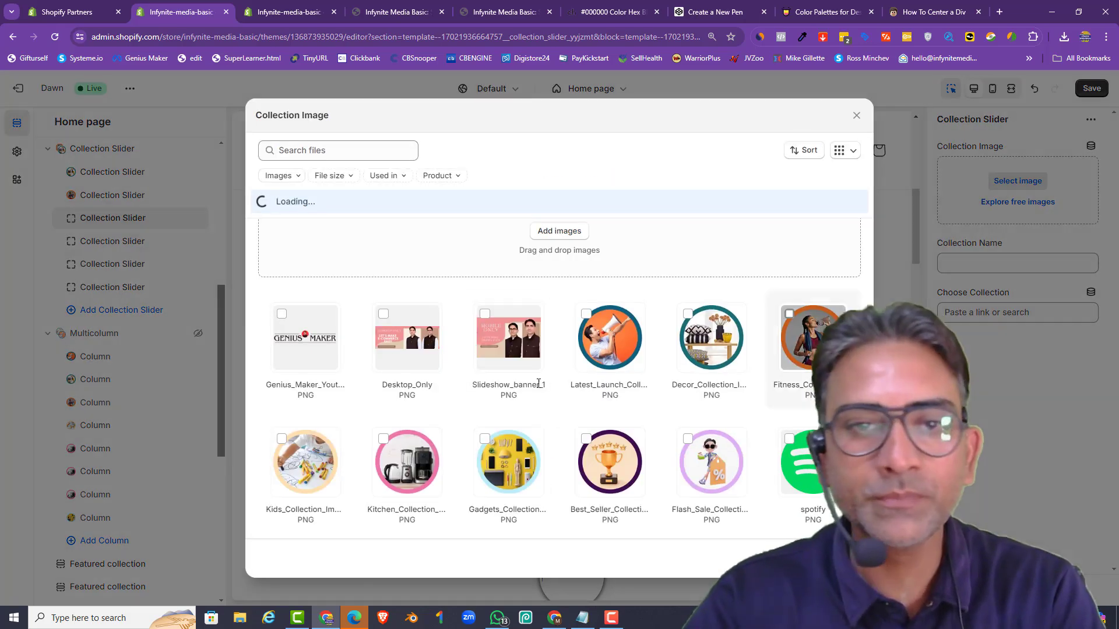
pyautogui.click(317, 462)
pyautogui.click(844, 558)
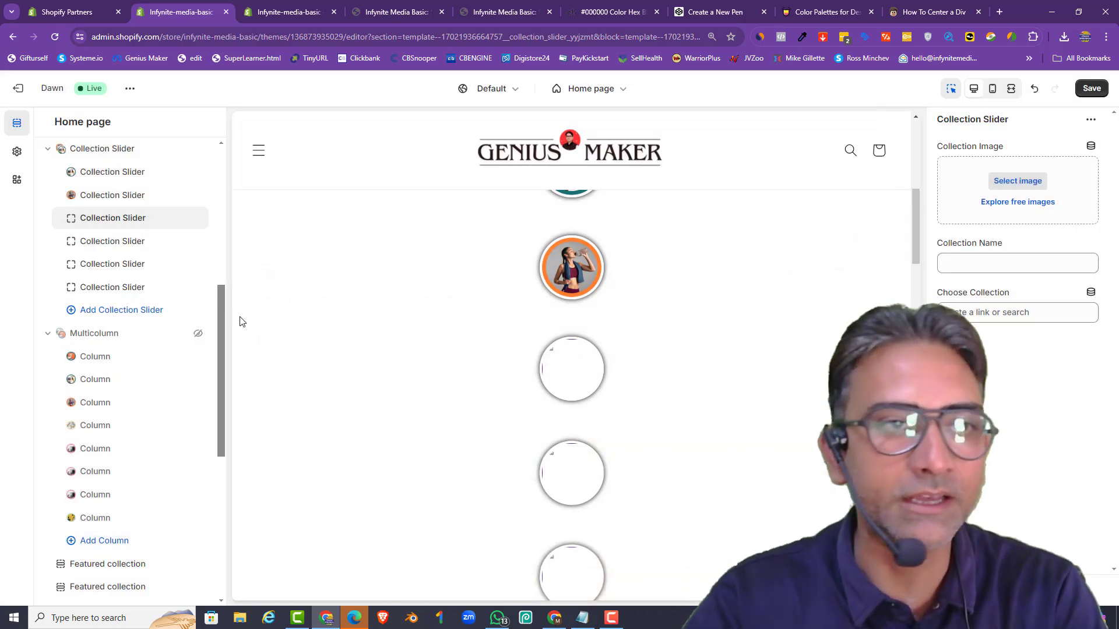
pyautogui.click(114, 242)
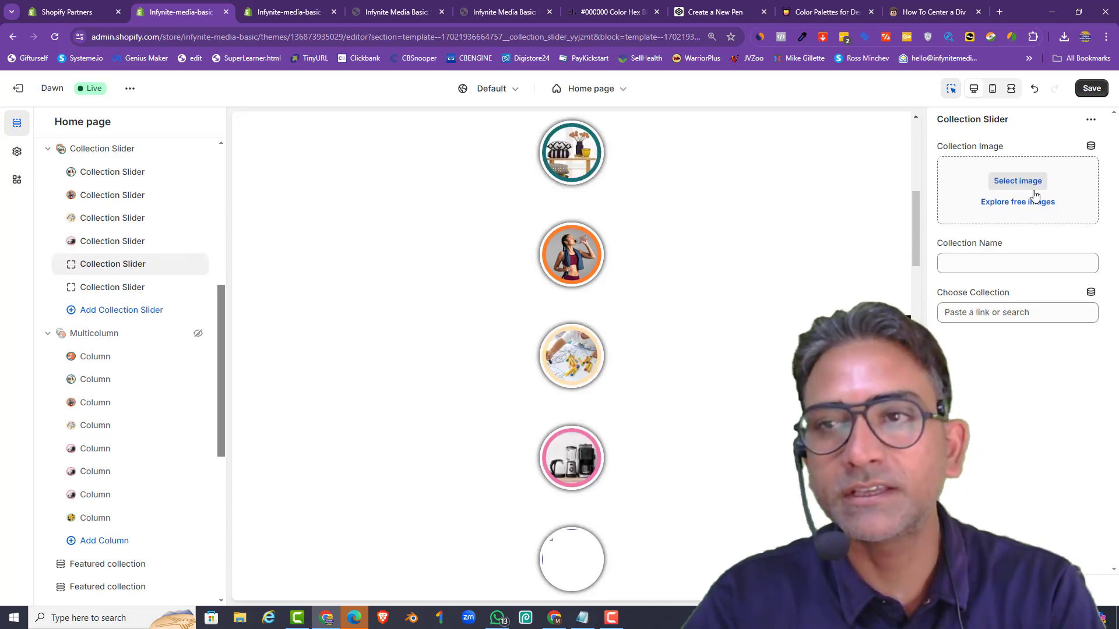
# Step: Assign Best_Seller_Collection_Image to the fifth block and Flash_Sale_Collection_Image to the sixth block, and save the theme
pyautogui.click(1017, 180)
pyautogui.click(605, 463)
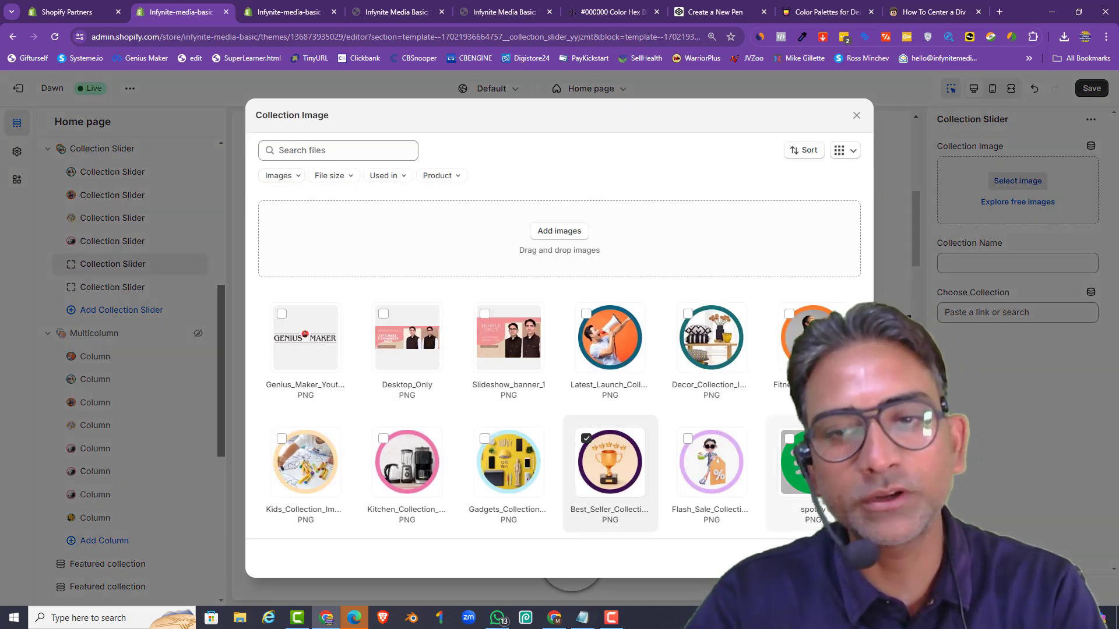
pyautogui.click(843, 558)
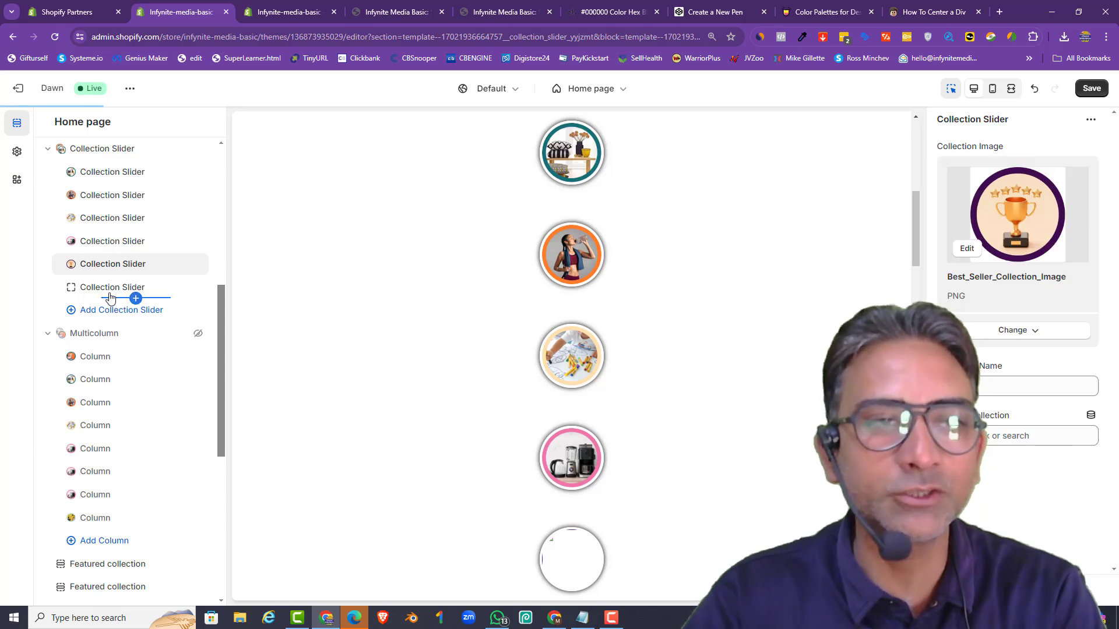
pyautogui.click(108, 288)
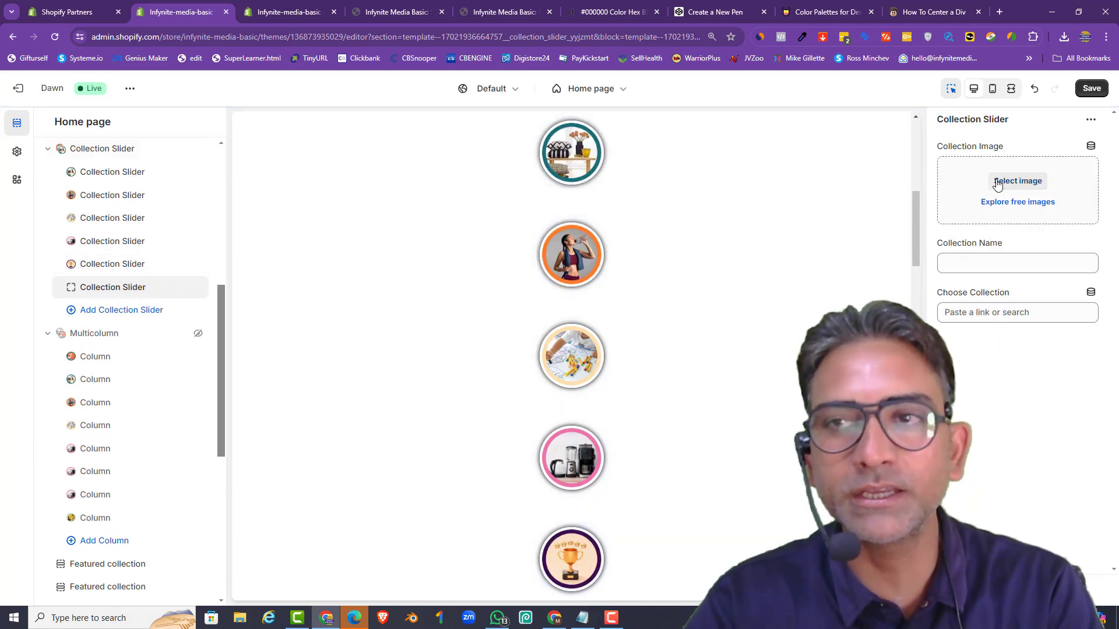
pyautogui.click(1018, 181)
pyautogui.click(711, 462)
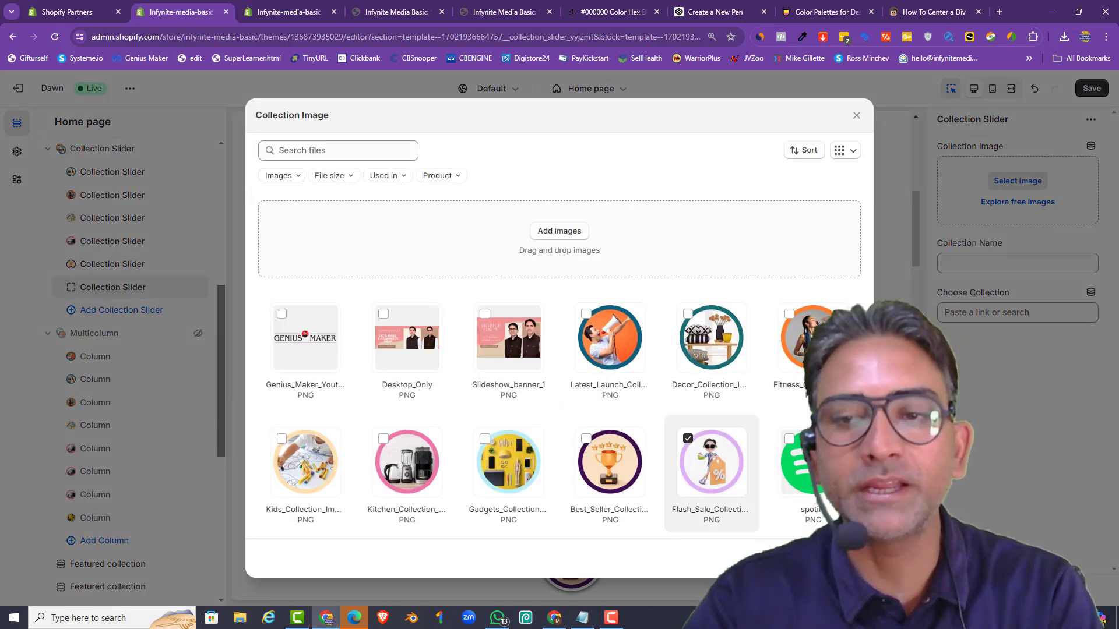
pyautogui.click(844, 558)
pyautogui.click(1097, 91)
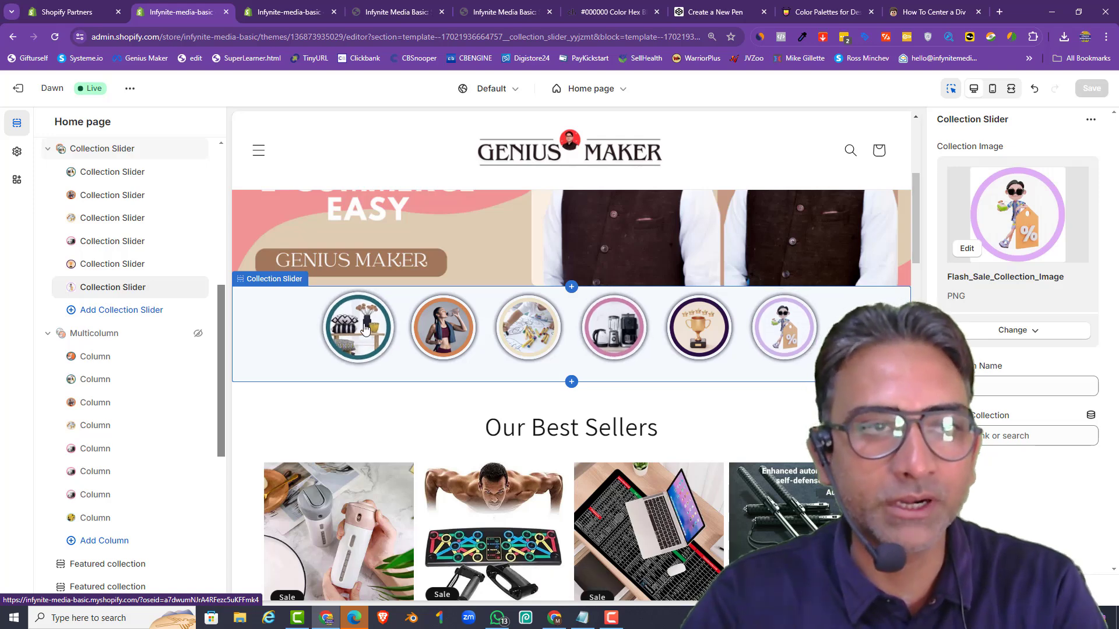
# Step: Duplicate the Collection Slider section that sits below the Slideshow
pyautogui.click(109, 150)
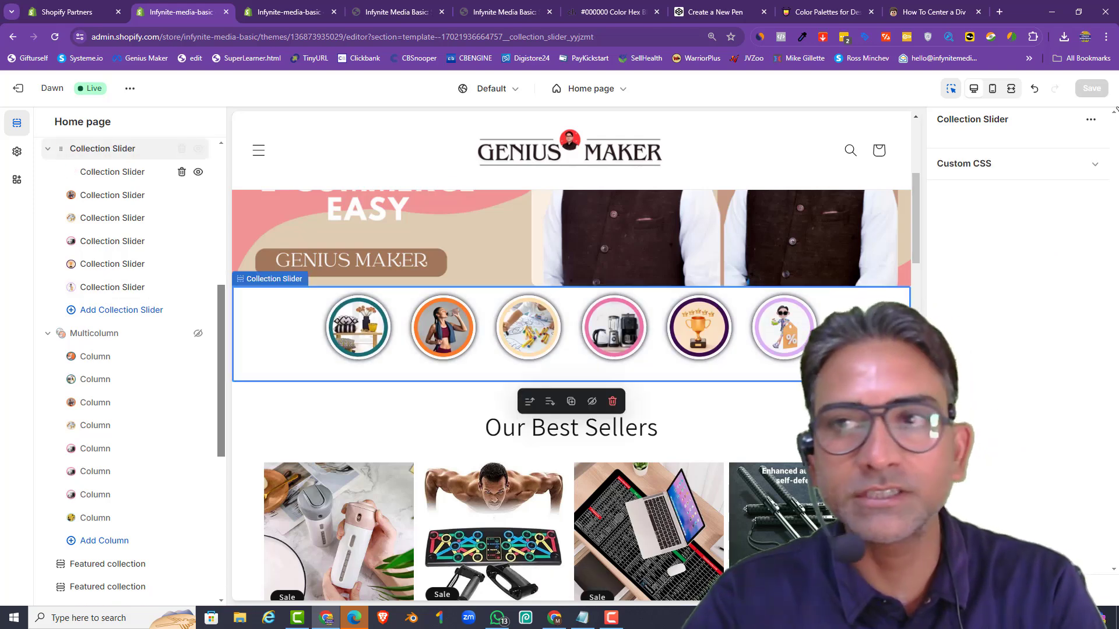
pyautogui.click(1091, 119)
pyautogui.click(1084, 150)
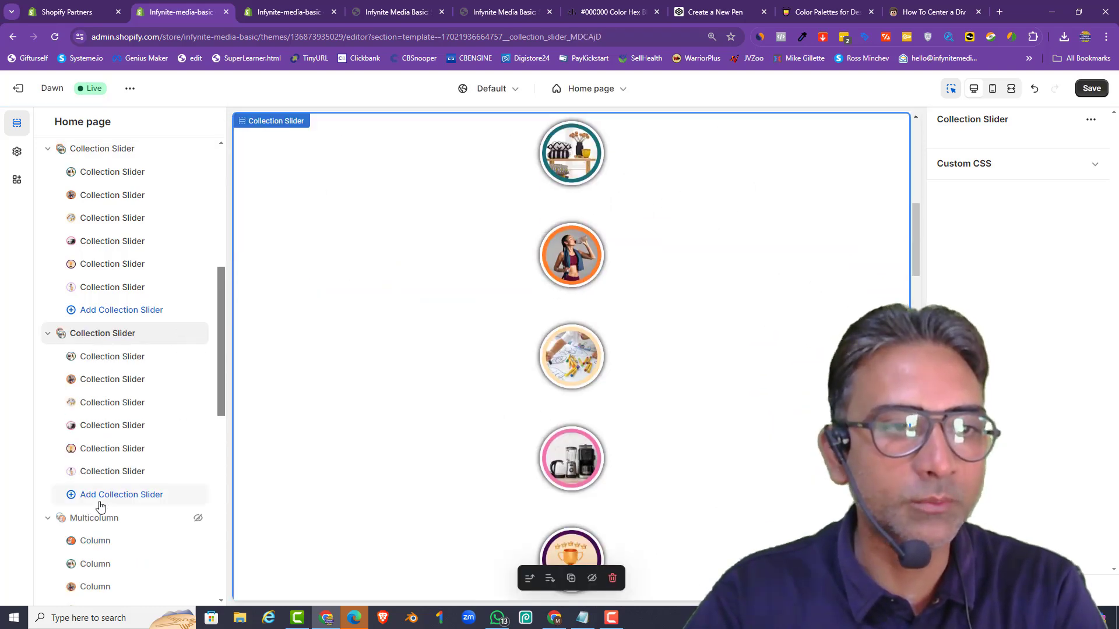
# Step: Move the duplicated Collection Slider section below the three Featured collection sections, above the star-rating Multicolumn, and save the theme
pyautogui.click(48, 335)
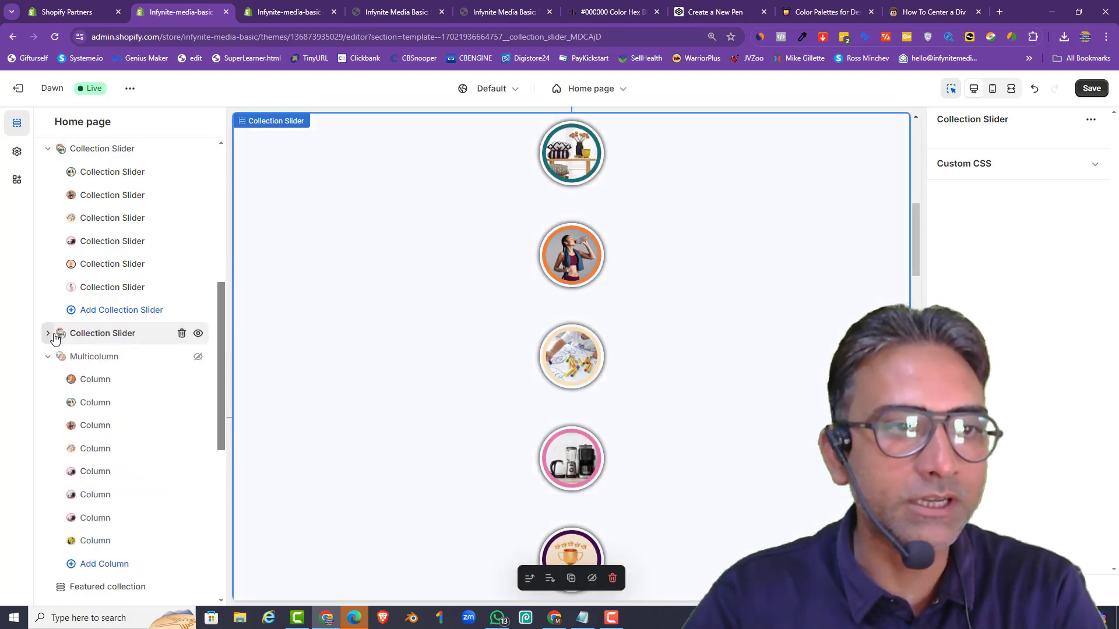
pyautogui.moveTo(65, 349); pyautogui.dragTo(68, 460)
pyautogui.scroll(-10, 568, 285)
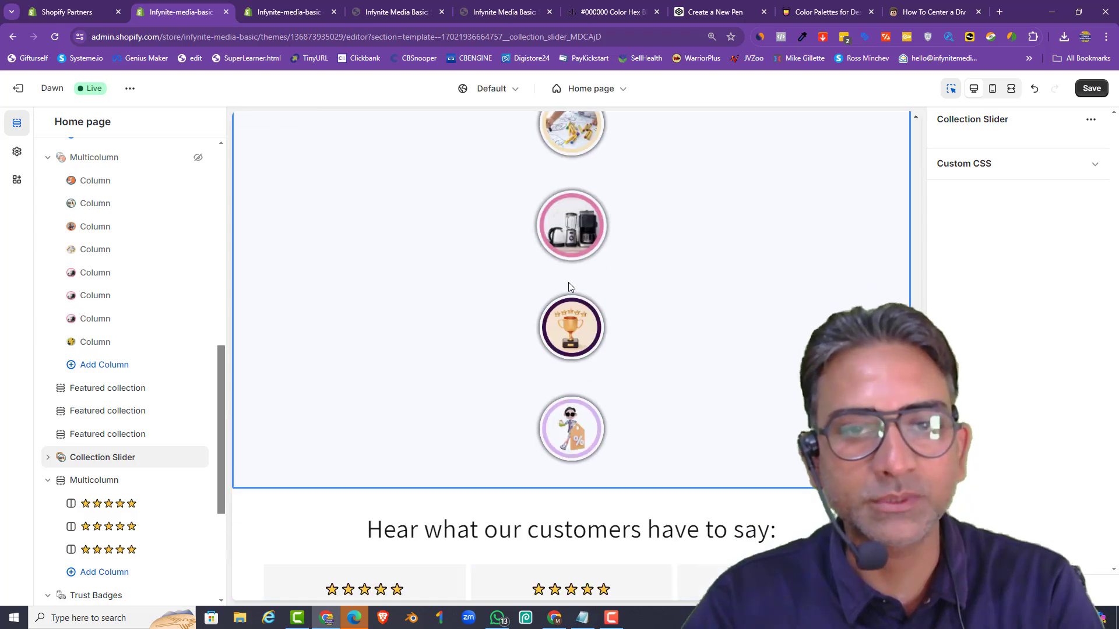
pyautogui.click(1092, 88)
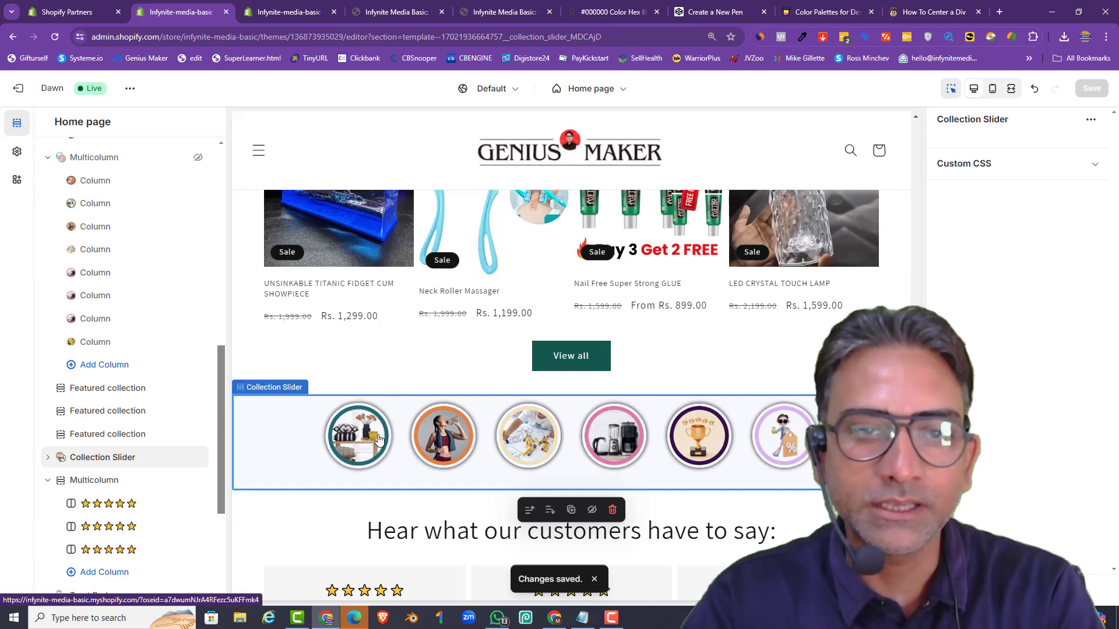
# Step: Review the collection sliders placed along the home page preview up to the one below the header
pyautogui.scroll(10, 378, 435)
pyautogui.scroll(15, 377, 437)
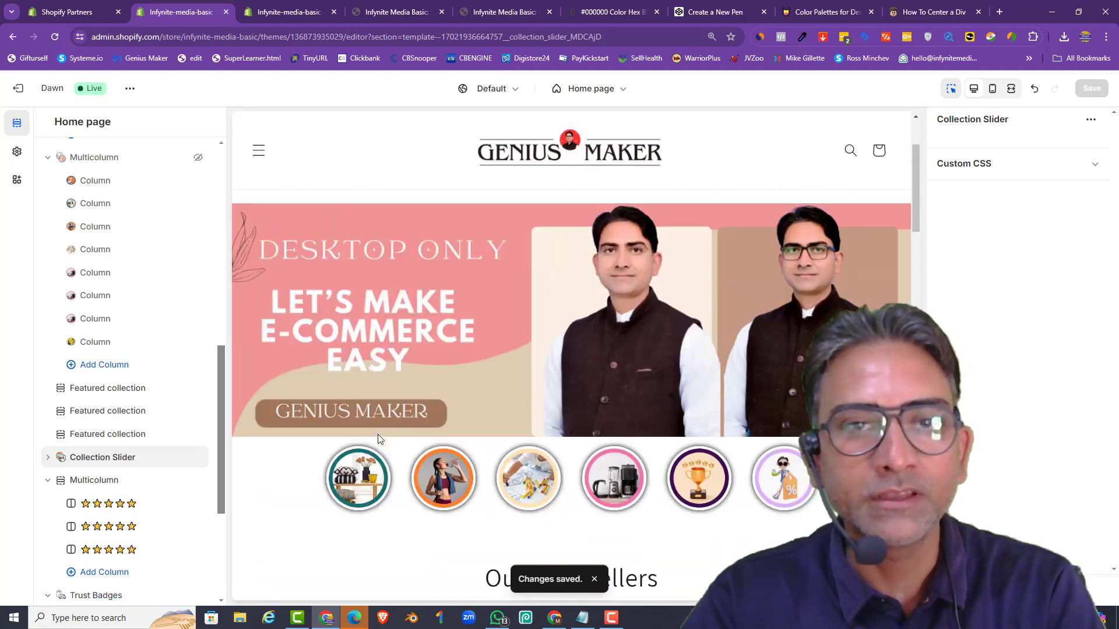
pyautogui.scroll(2, 569, 518)
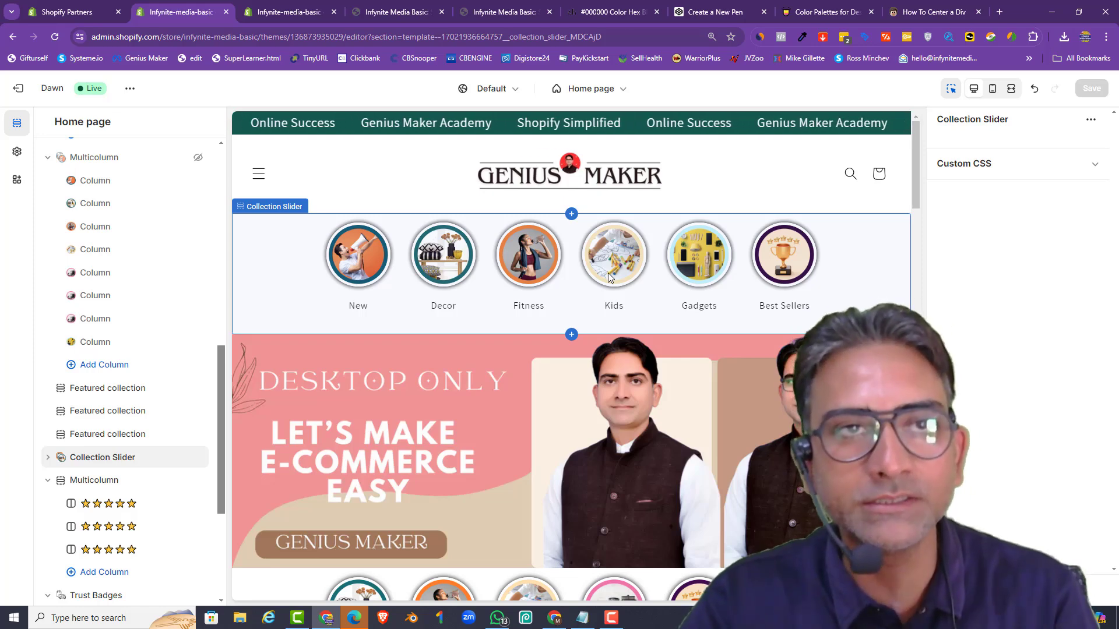
# Step: Examine how collection-slider.liquid uses section.id in the slick initialization script and in the wrapper div's class
pyautogui.click(299, 14)
pyautogui.click(350, 364)
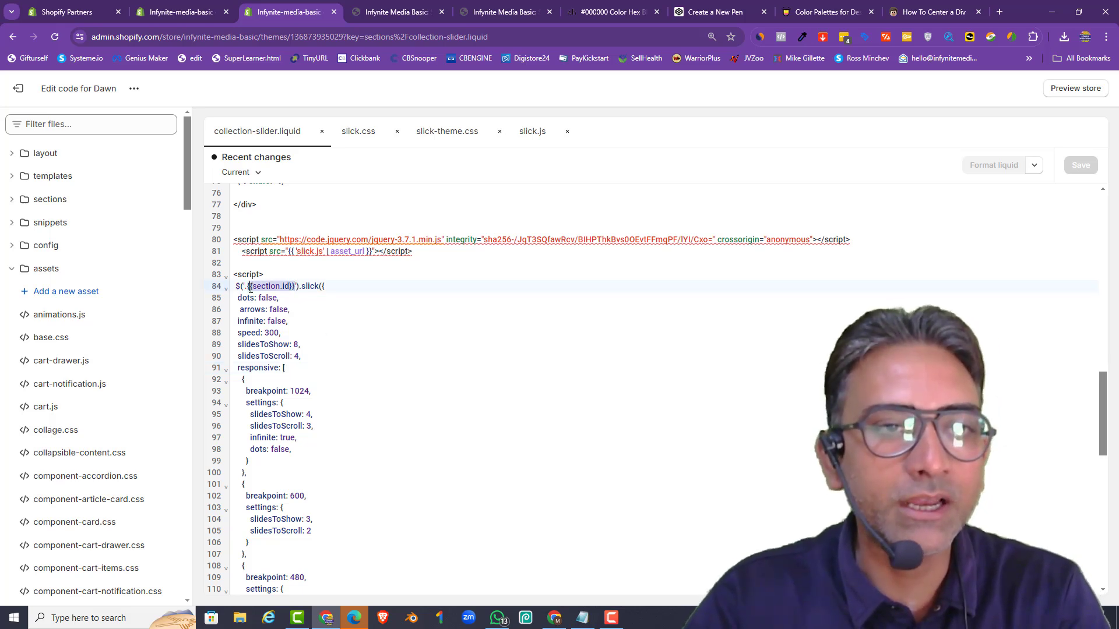
pyautogui.click(366, 337)
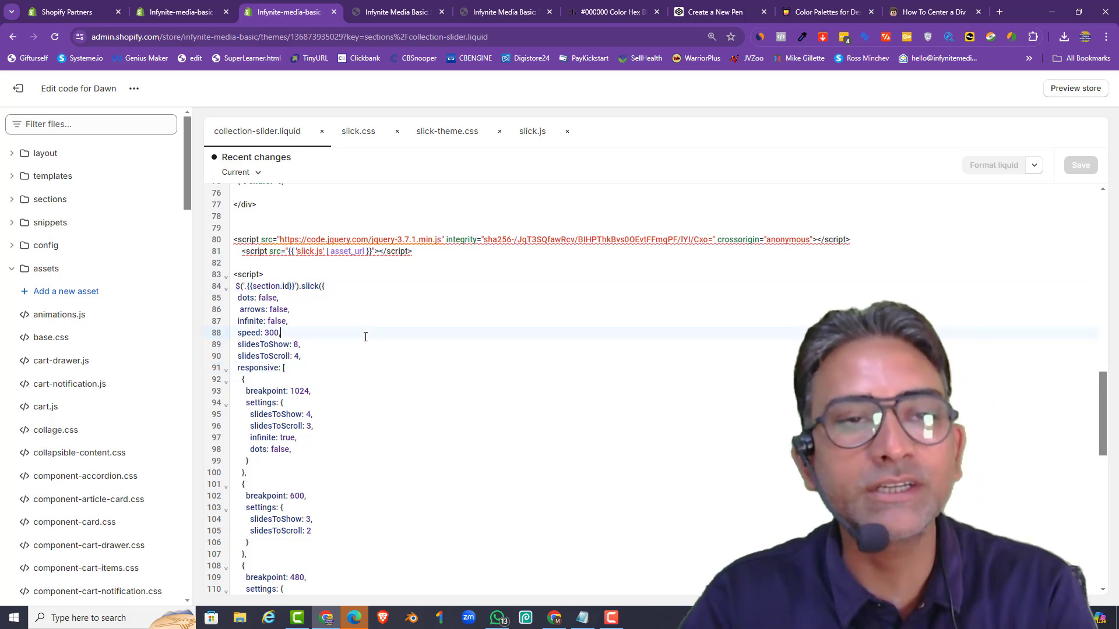
pyautogui.scroll(-8, 365, 337)
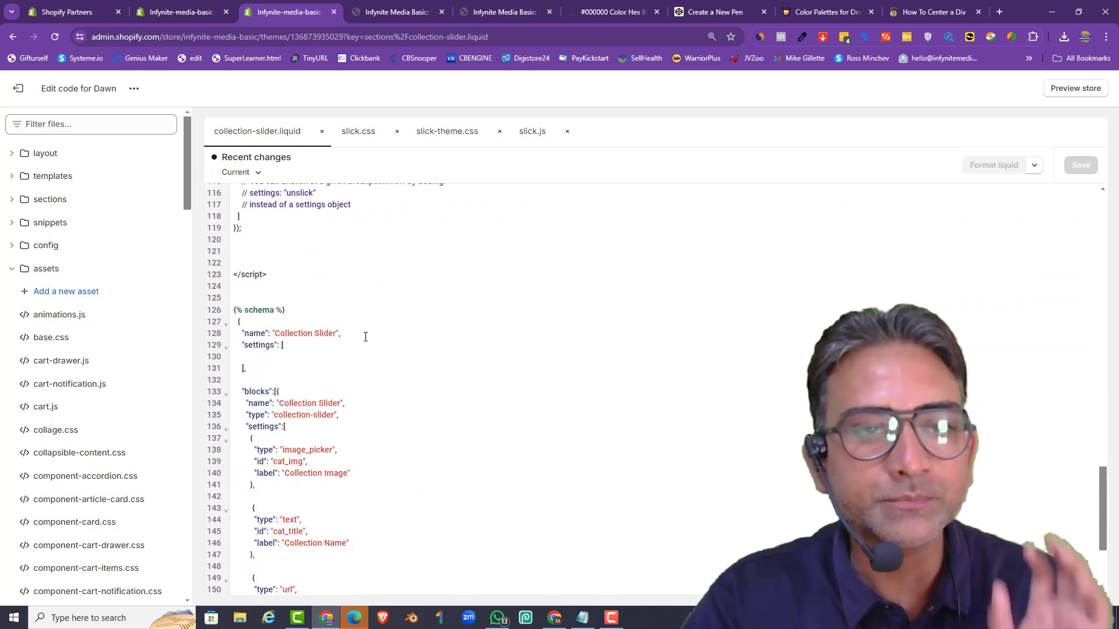
pyautogui.scroll(8, 326, 328)
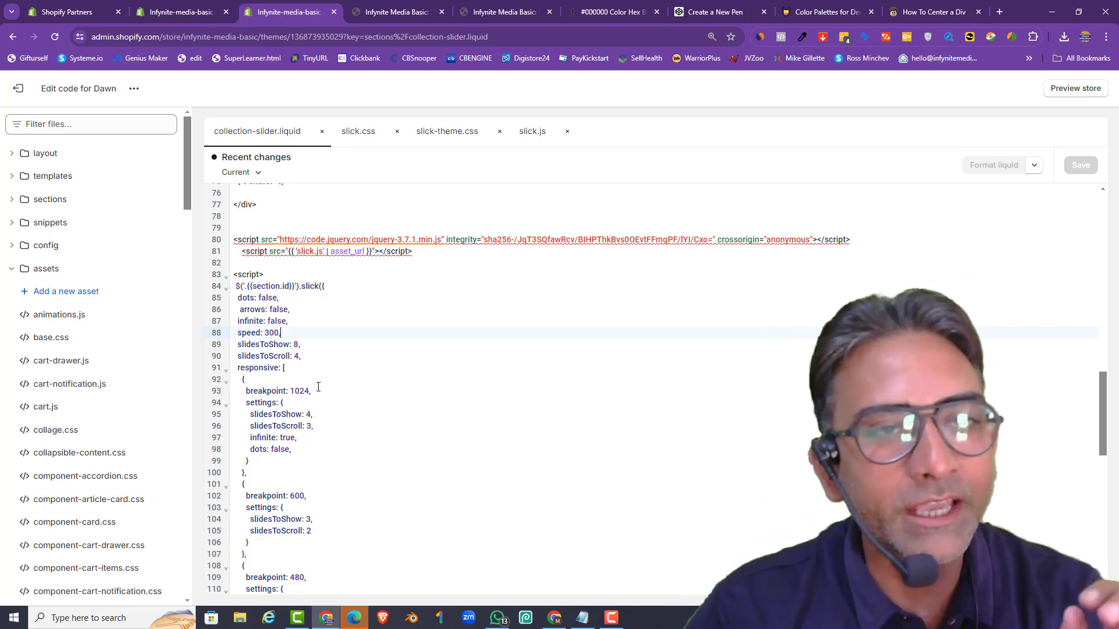
pyautogui.scroll(7, 318, 387)
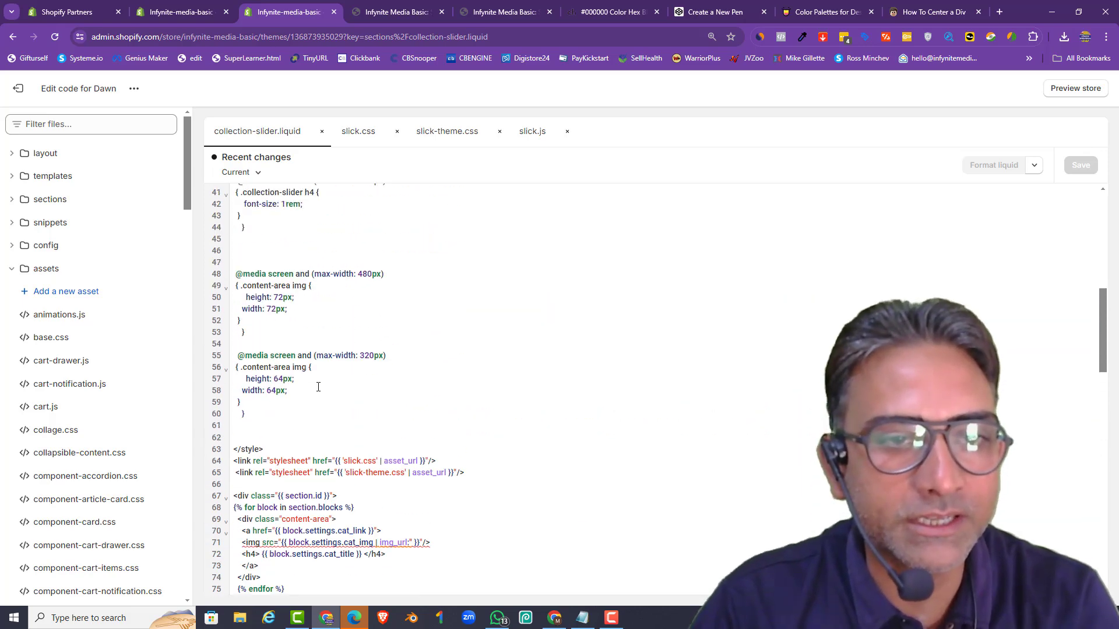
pyautogui.scroll(-3, 318, 387)
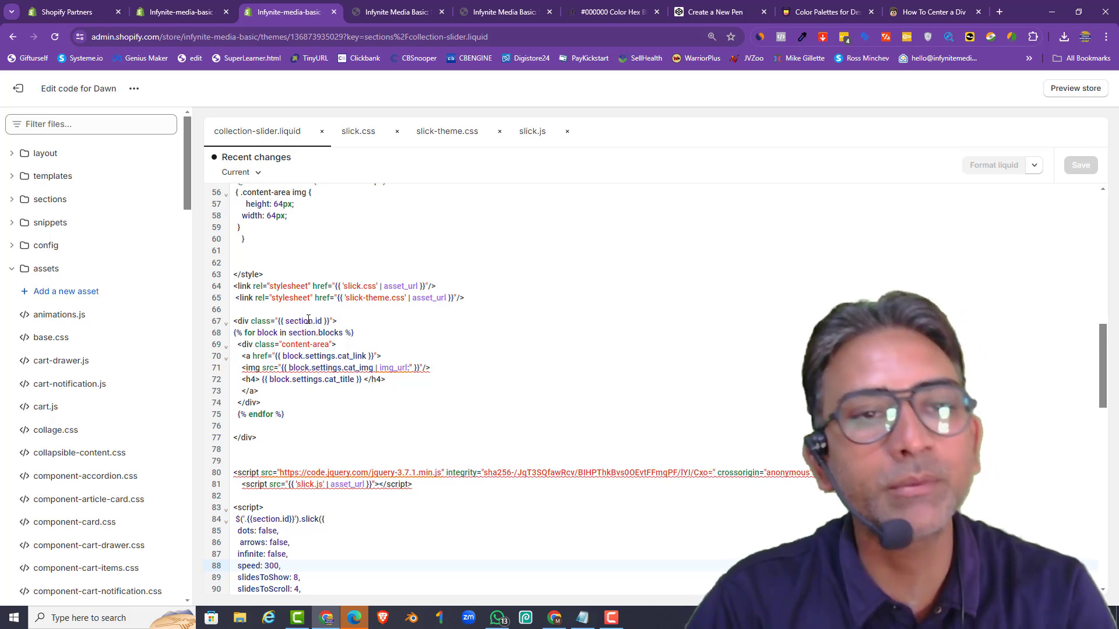
# Step: Compare the section.id class on the wrapper div with the matching selector that starts slick in collection-slider.liquid
pyautogui.scroll(-2, 311, 404)
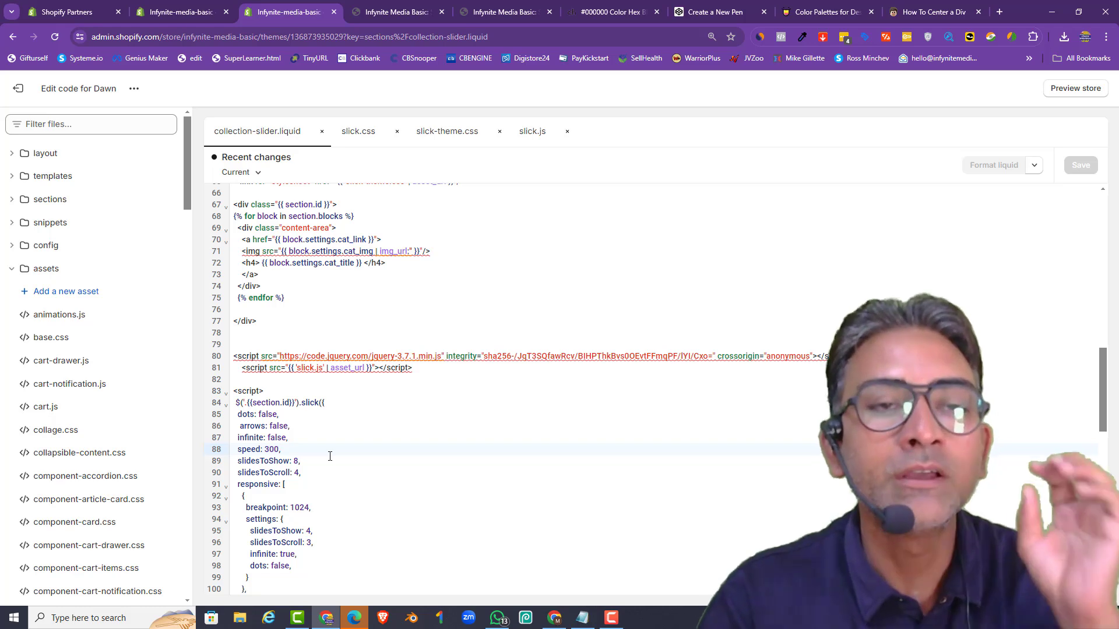
pyautogui.doubleClick(320, 204)
pyautogui.click(334, 308)
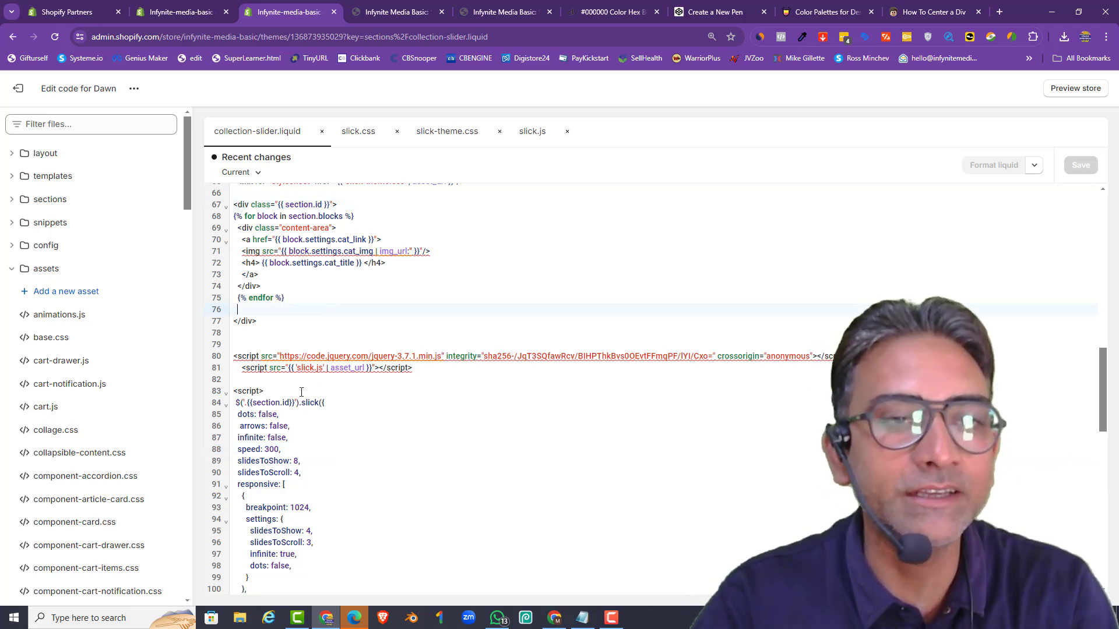
pyautogui.moveTo(292, 402); pyautogui.dragTo(268, 403)
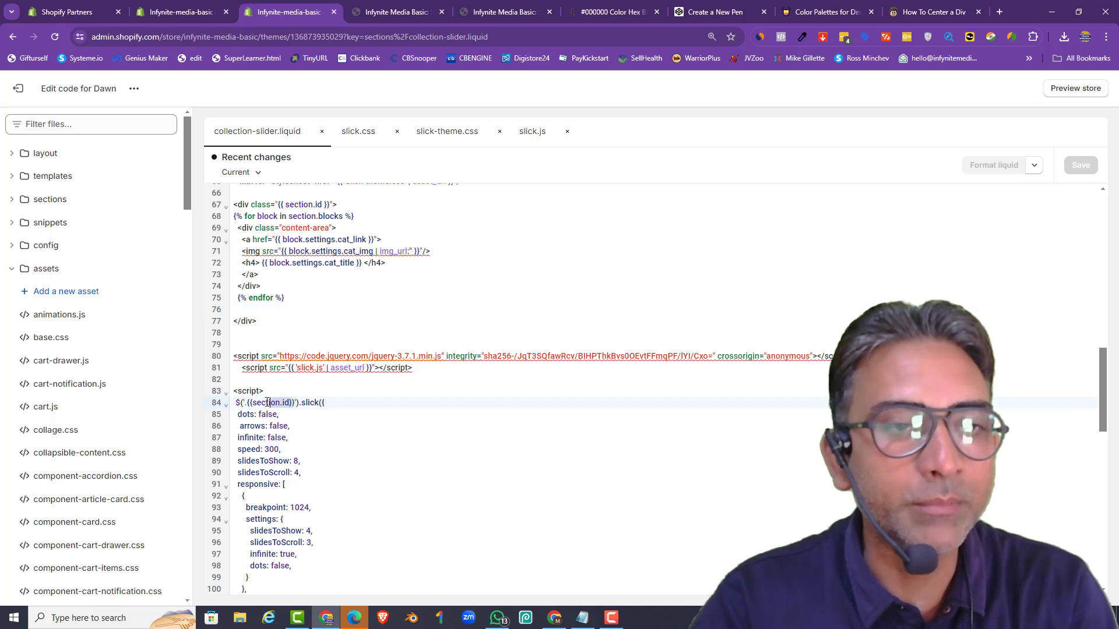
pyautogui.click(345, 472)
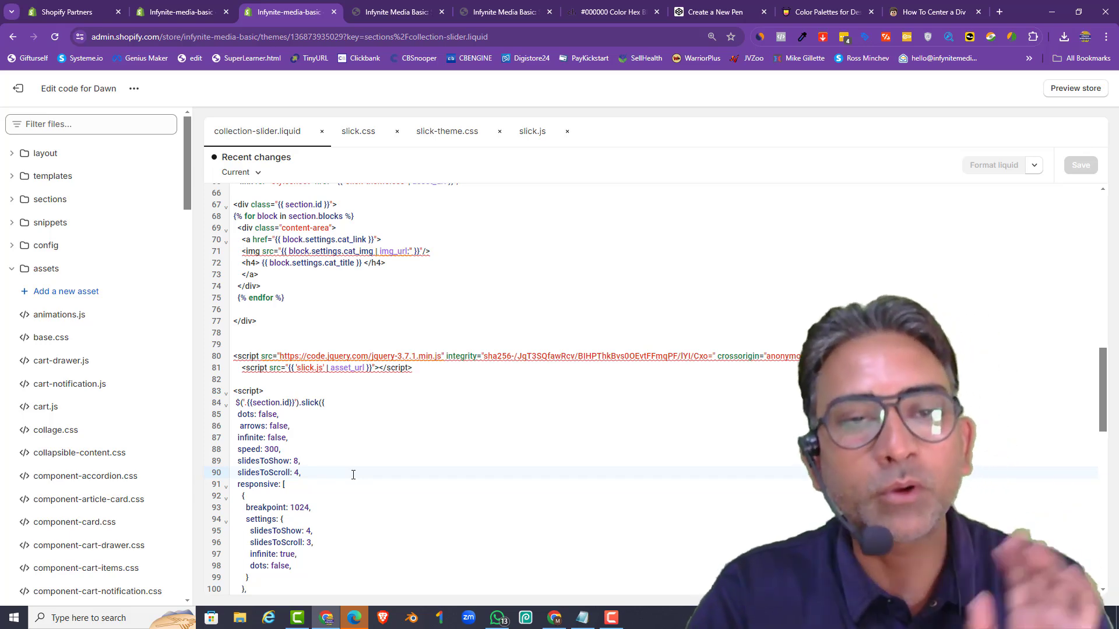
# Step: Reload the storefront home page and inspect the collection slider below the header at desktop width
pyautogui.click(420, 13)
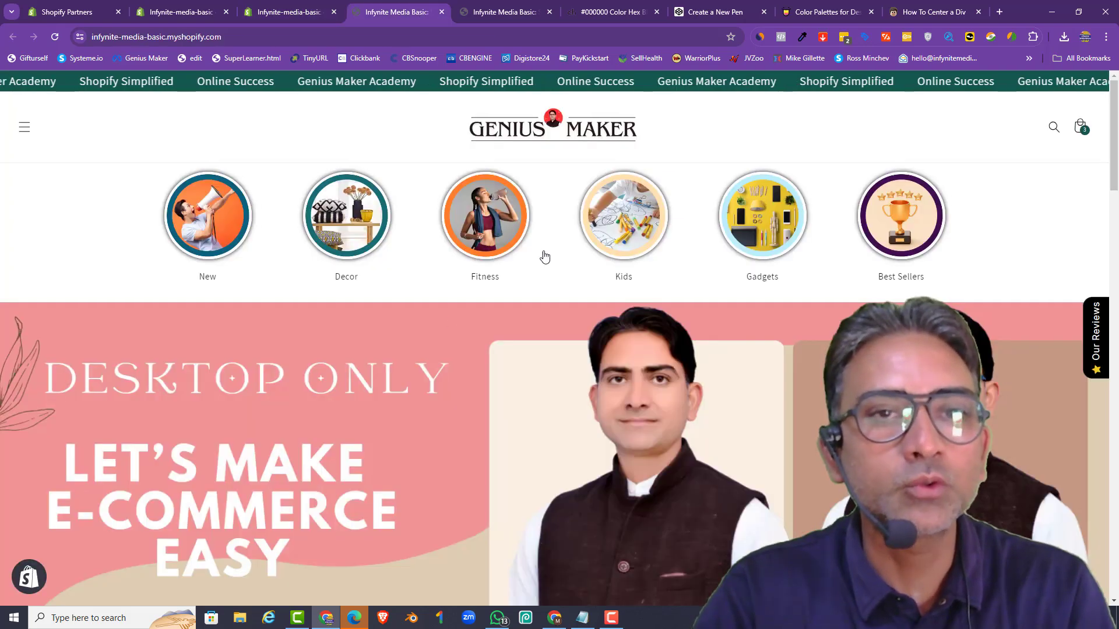
pyautogui.rightClick(53, 187)
pyautogui.click(91, 227)
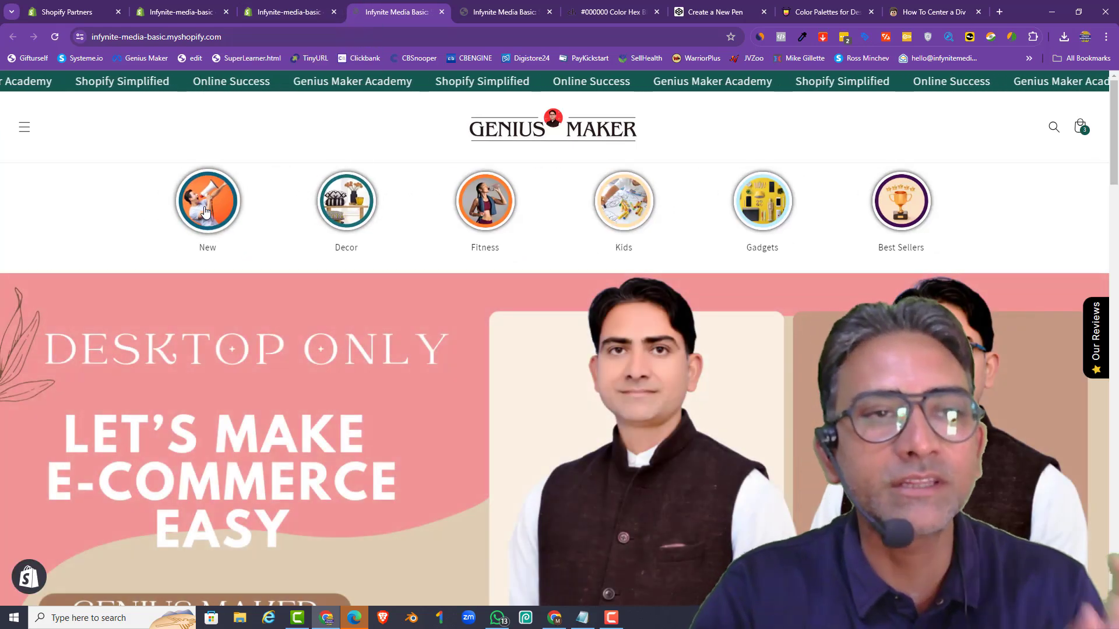
# Step: Set the main slidesToShow value in collection-slider.liquid to 4, save the file, and check the reloaded storefront
pyautogui.click(269, 12)
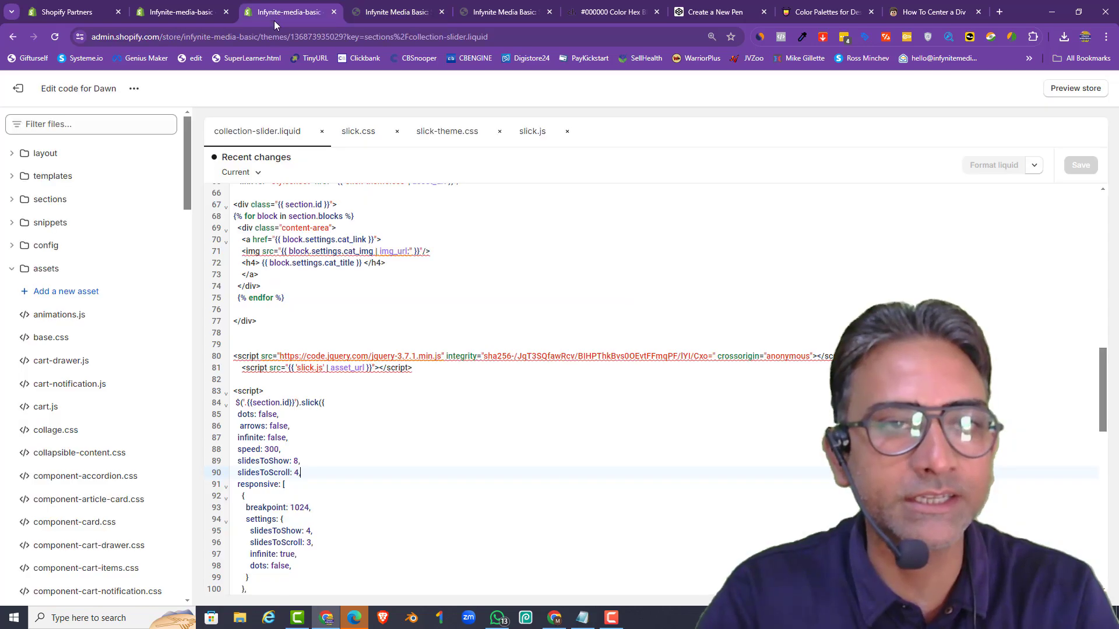
pyautogui.scroll(-2, 344, 422)
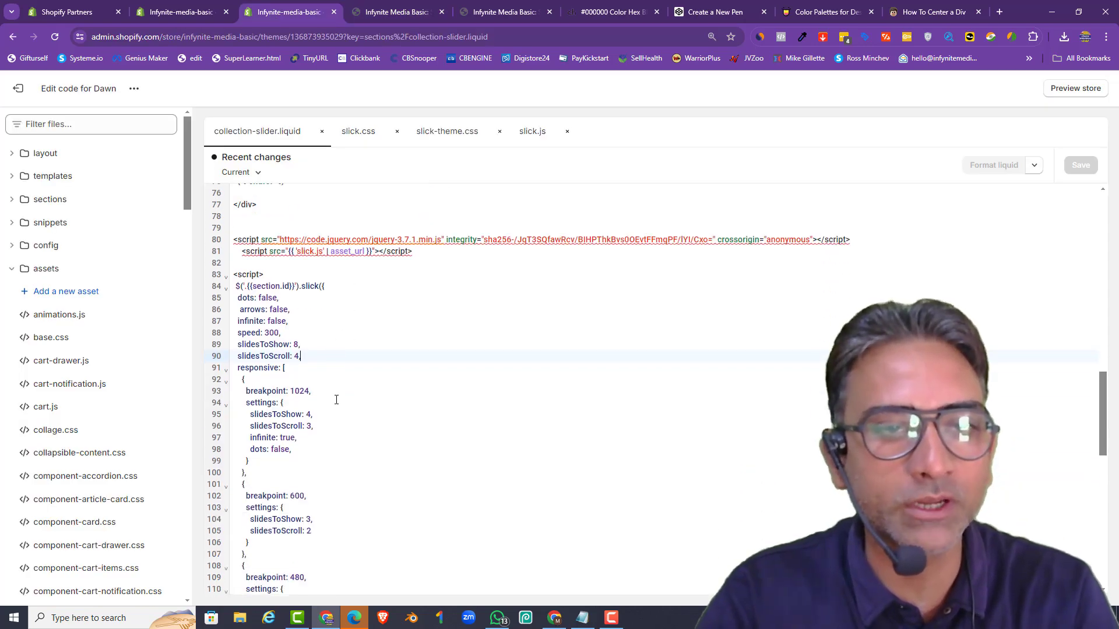
pyautogui.moveTo(290, 299); pyautogui.dragTo(241, 299)
pyautogui.click(291, 299)
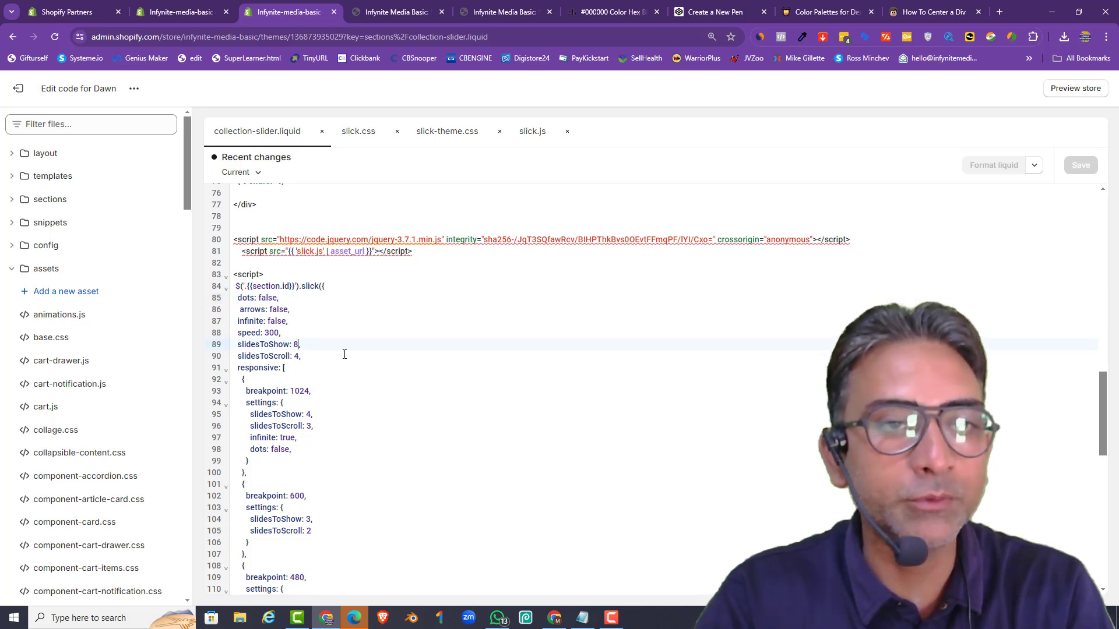
pyautogui.press('BackSpace')
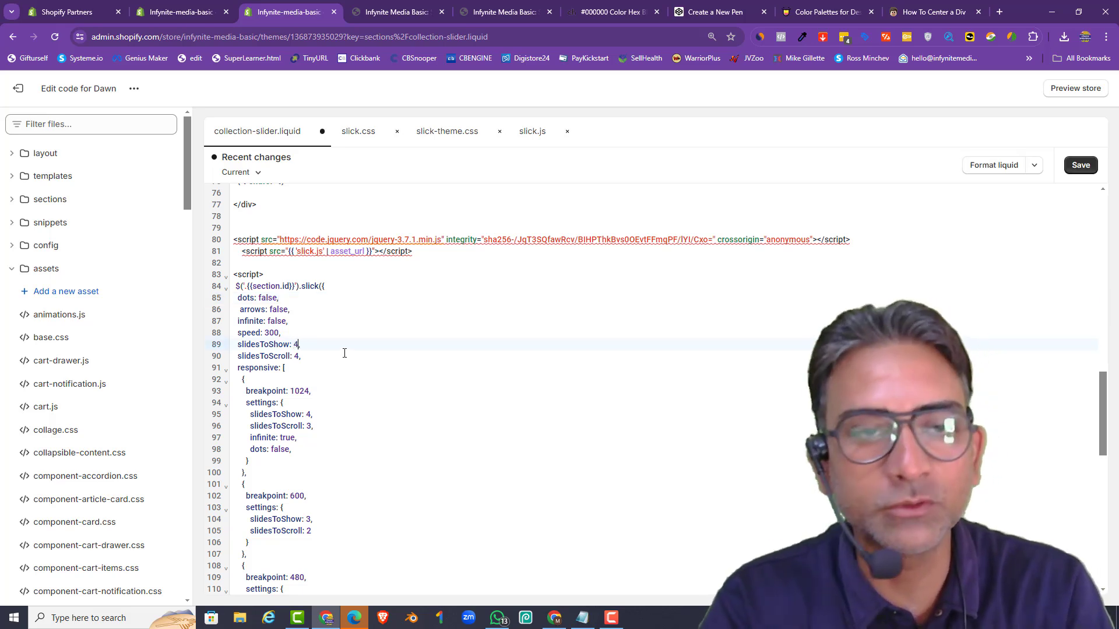
pyautogui.click(1083, 167)
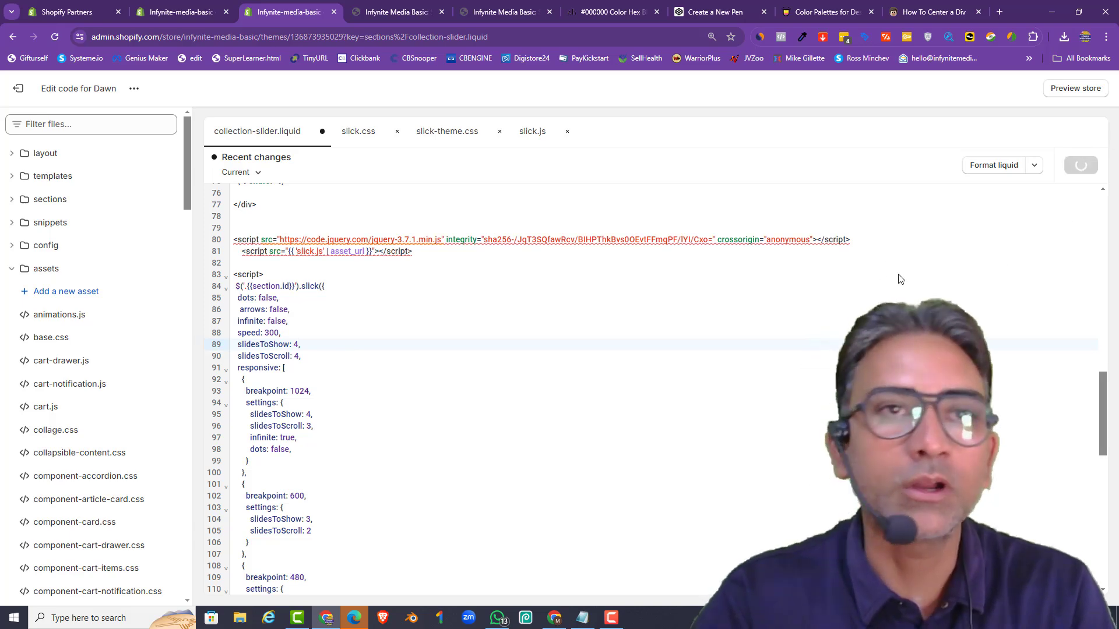
pyautogui.click(390, 12)
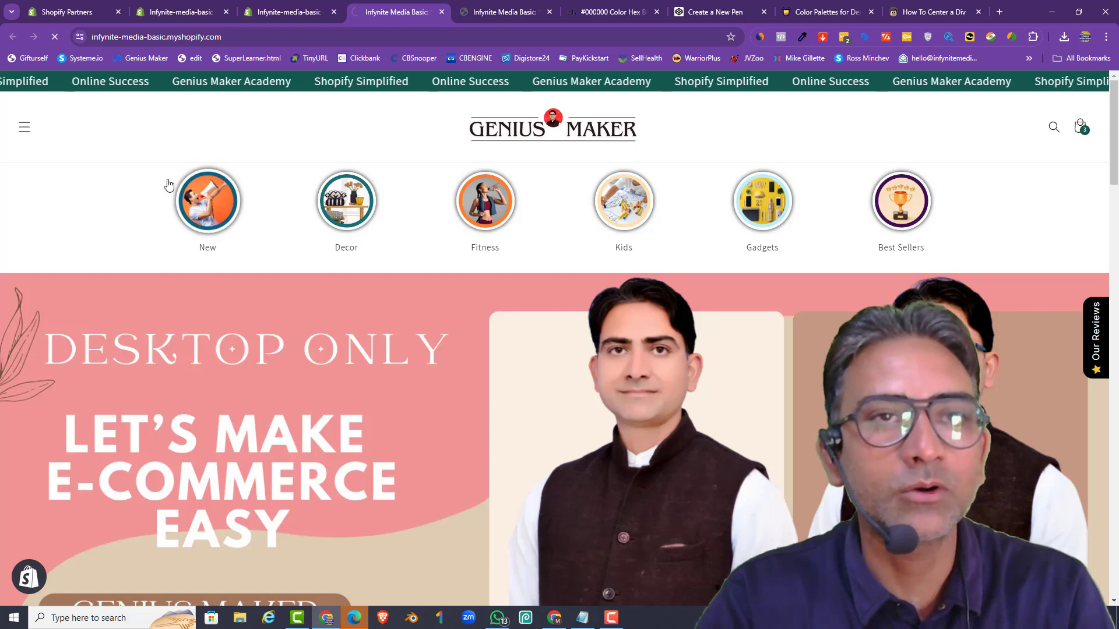
pyautogui.hotkey('ctrl', 'r')
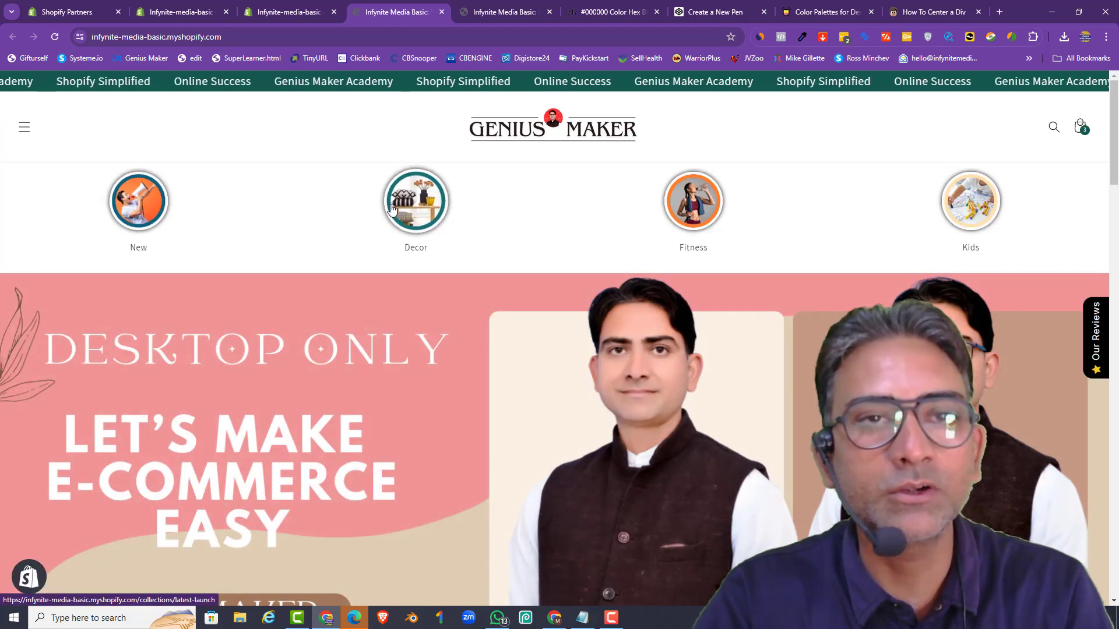
# Step: Set the main slidesToShow value back to 8, save the file, and reload the storefront to check the slider
pyautogui.click(290, 12)
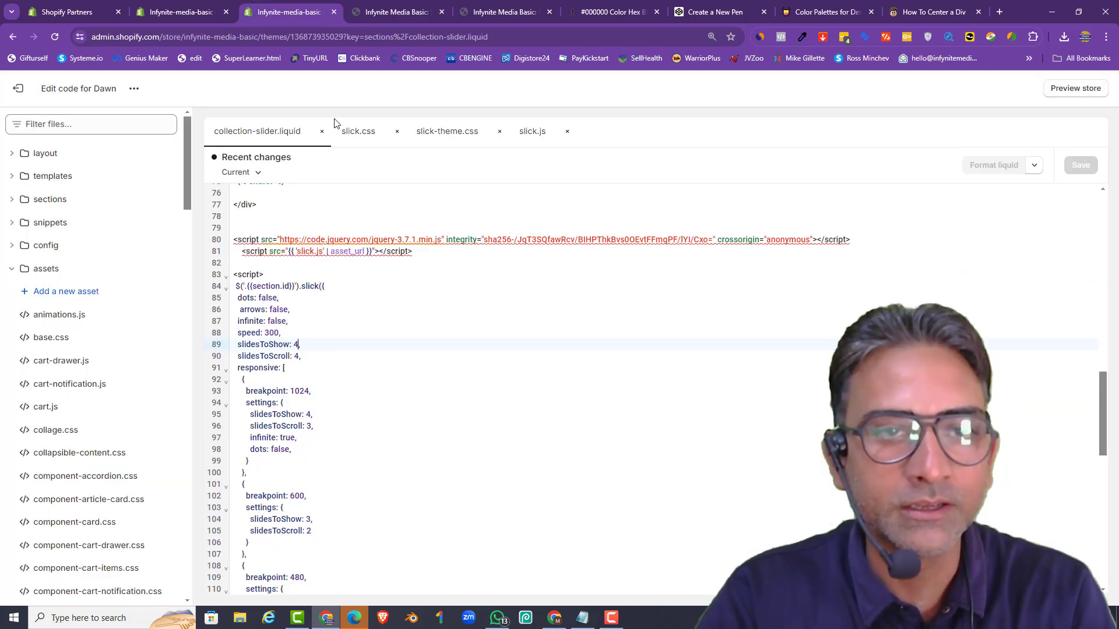
pyautogui.press('BackSpace')
pyautogui.press('BackSpace')
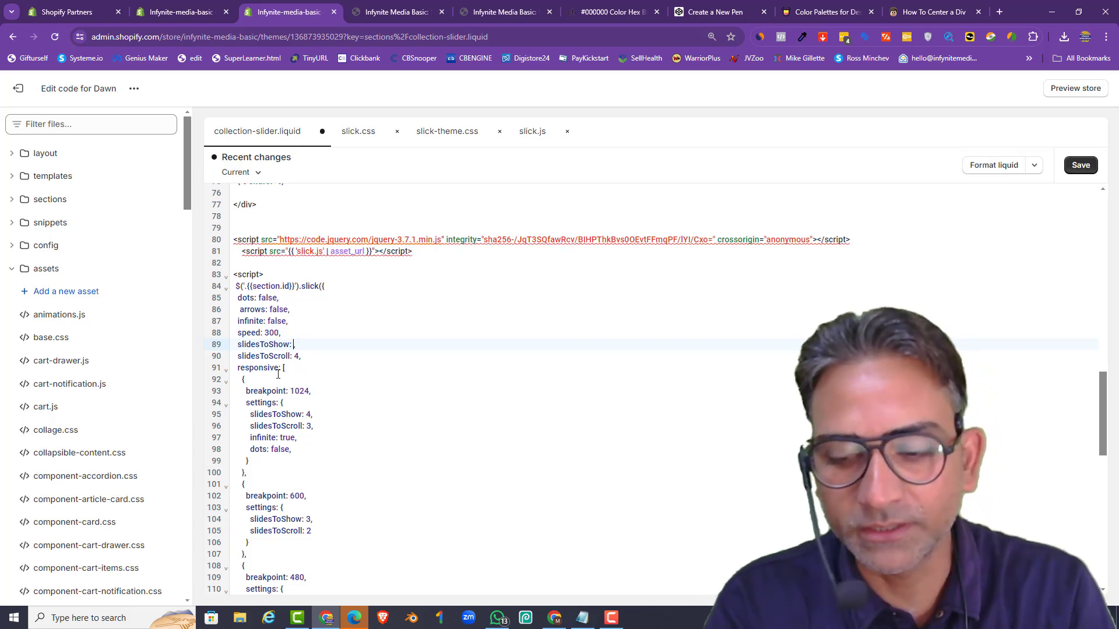
pyautogui.click(1081, 165)
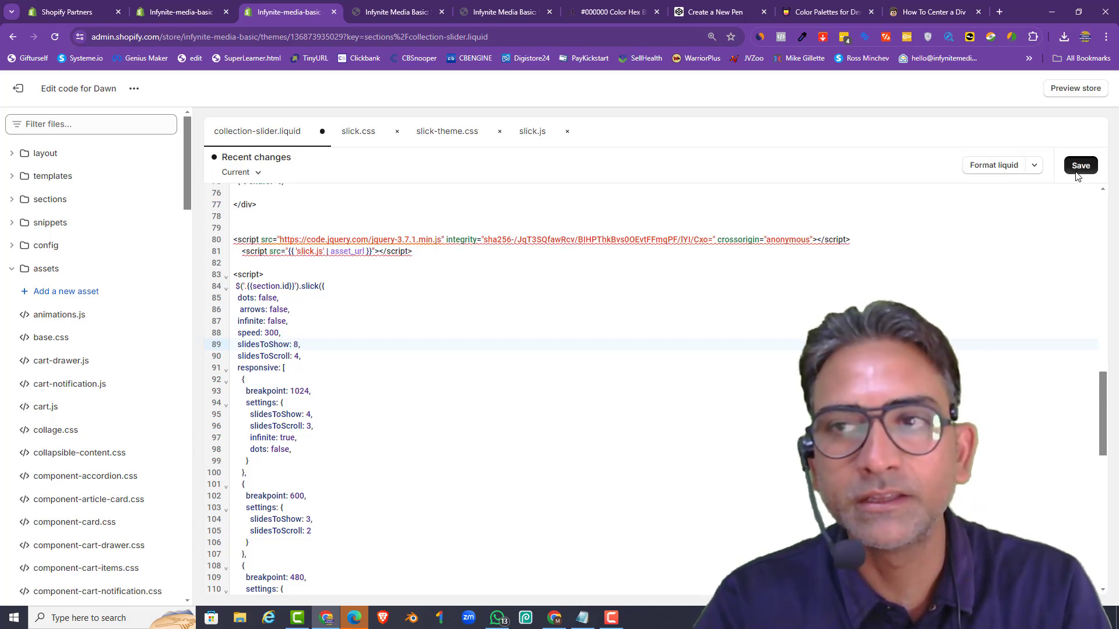
pyautogui.click(396, 12)
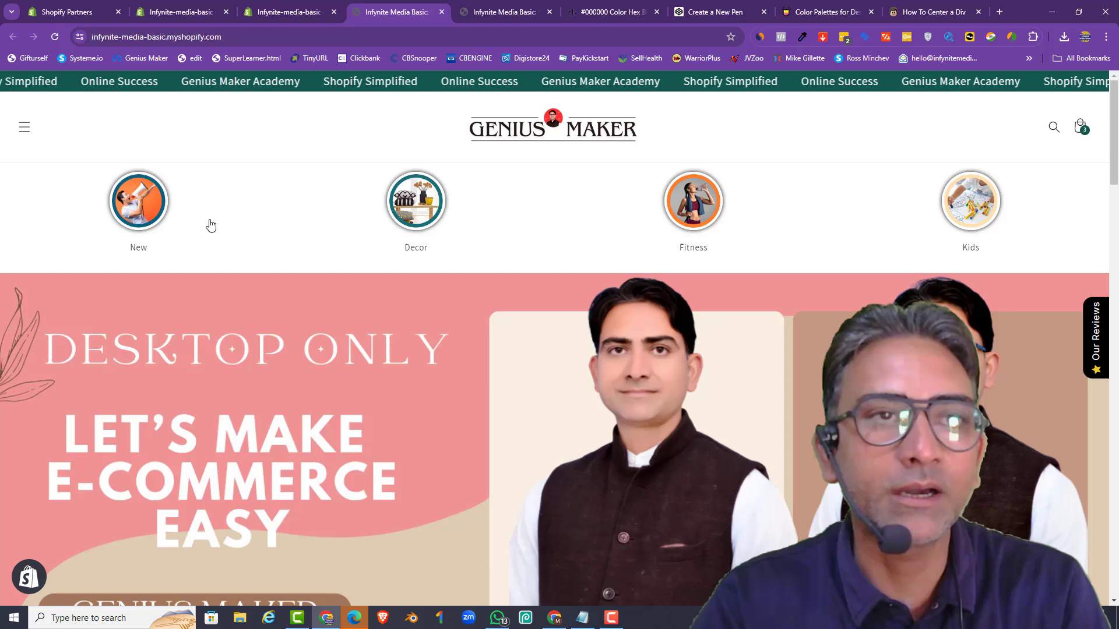
pyautogui.click(55, 36)
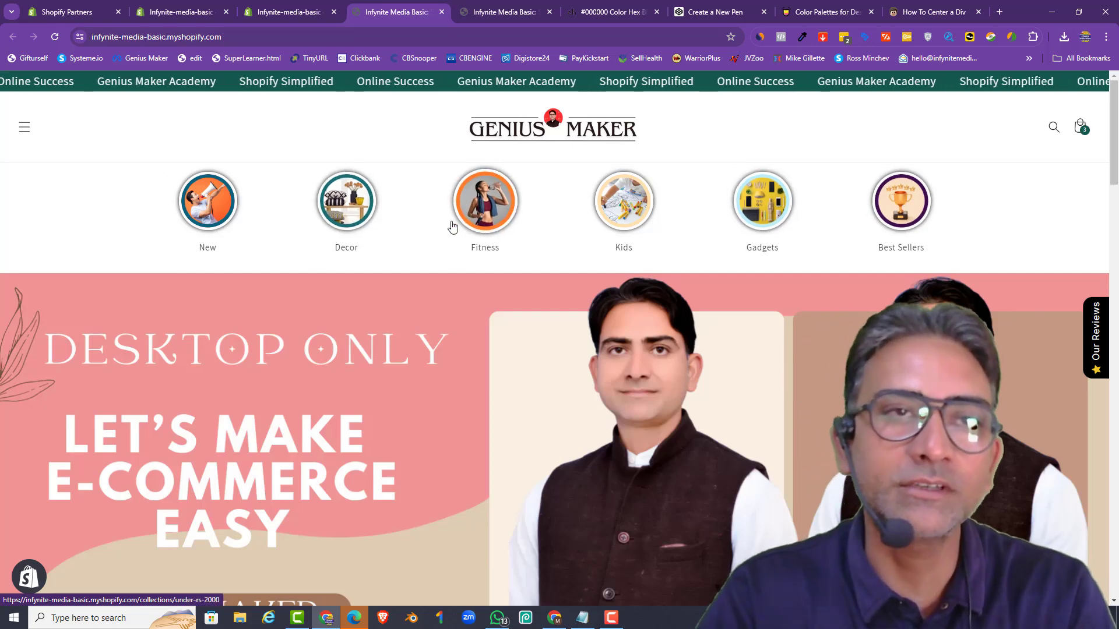
# Step: Compare the slick slide counts and the 1024 breakpoint in the code with the desktop and iPhone XR previews
pyautogui.hotkey('ctrl', 'pageup')
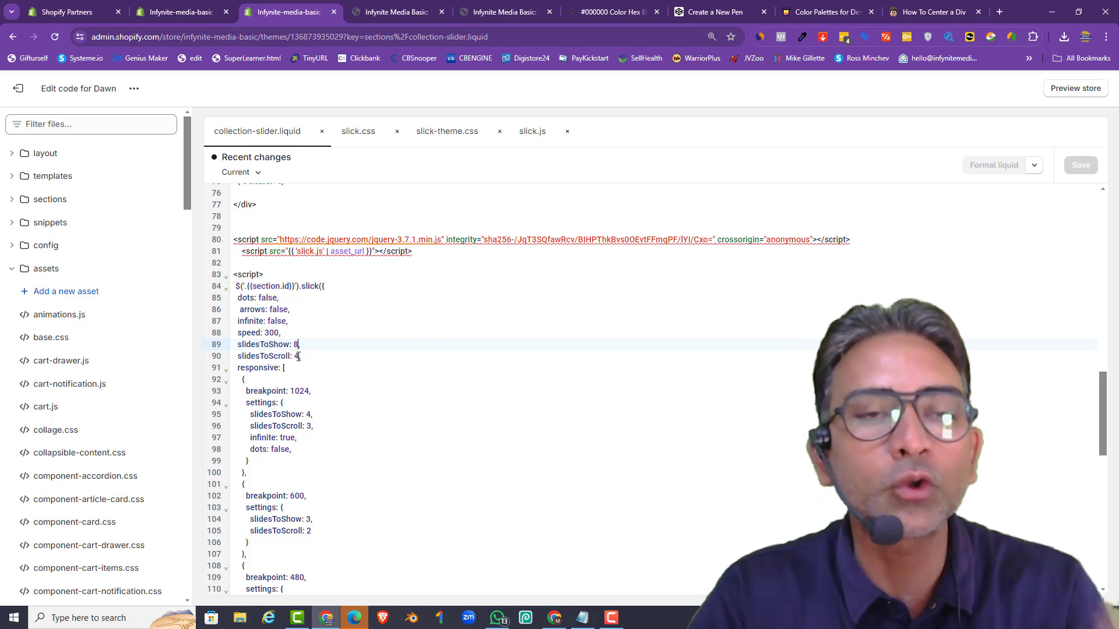
pyautogui.click(395, 10)
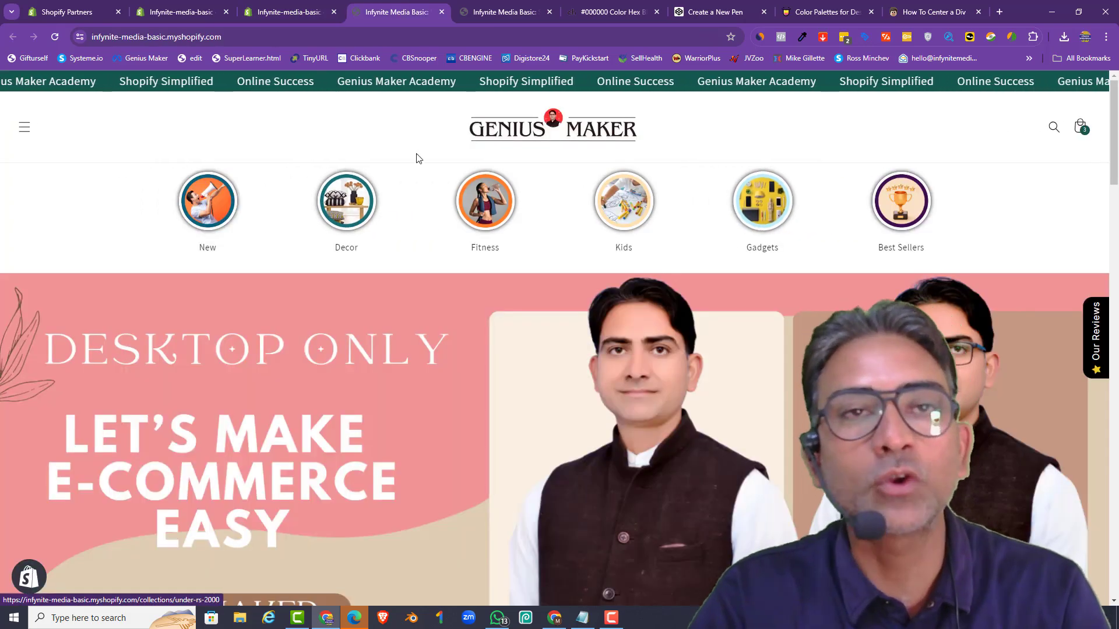
pyautogui.click(504, 11)
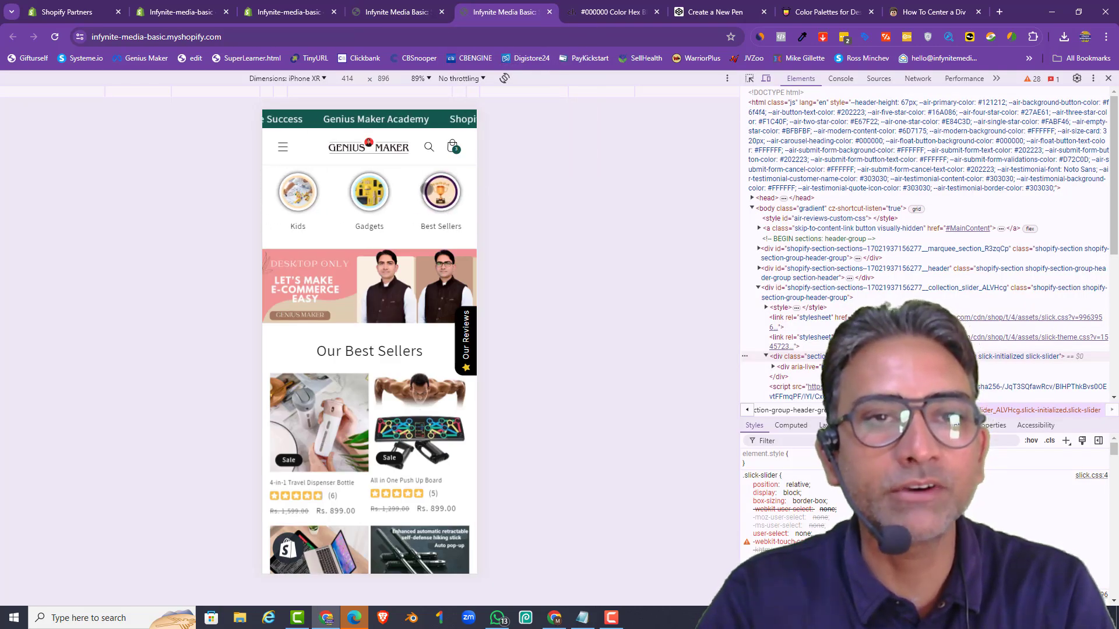
pyautogui.click(285, 12)
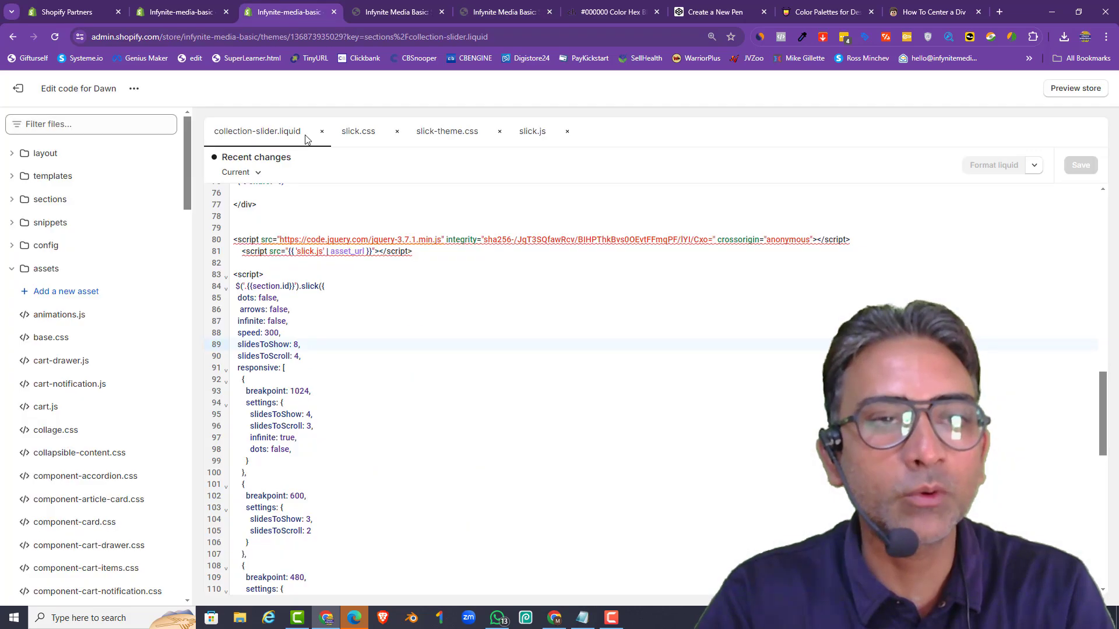
pyautogui.scroll(-1, 339, 352)
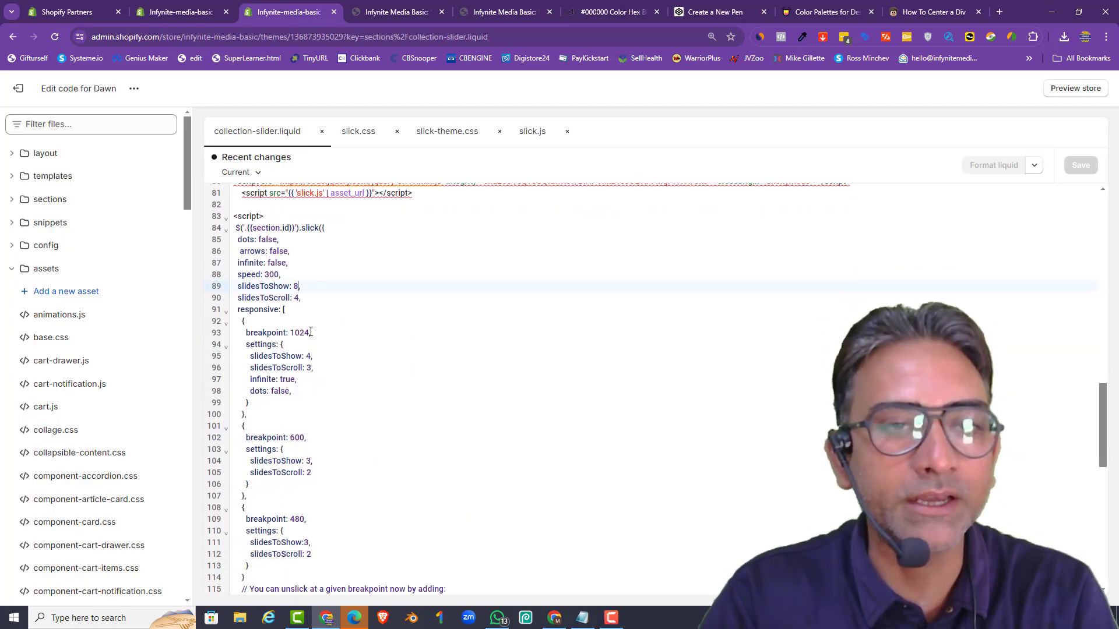
pyautogui.moveTo(311, 332); pyautogui.dragTo(290, 332)
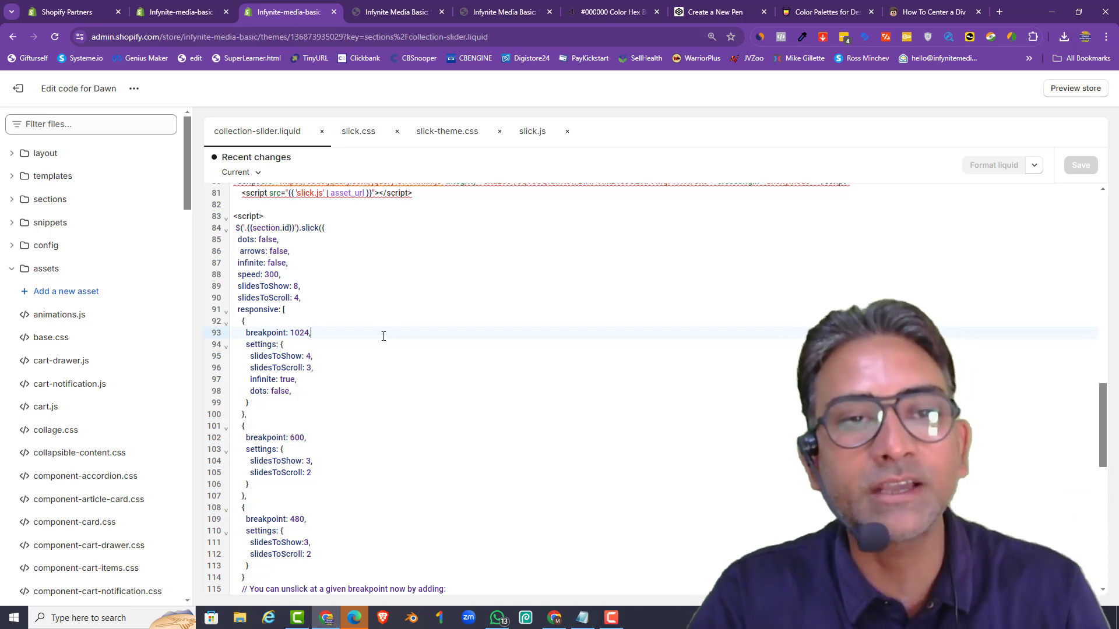
# Step: Set slidesToShow for the 480 breakpoint to 4, save the file, and check the slider in the mobile preview
pyautogui.scroll(-3, 383, 336)
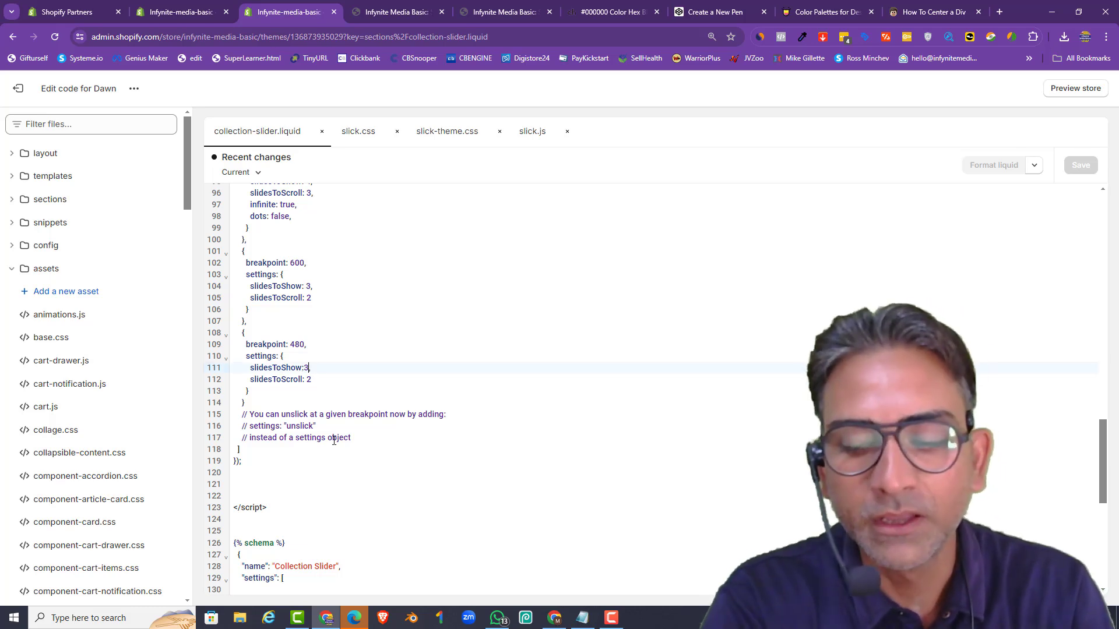
pyautogui.press('BackSpace')
pyautogui.click(1073, 167)
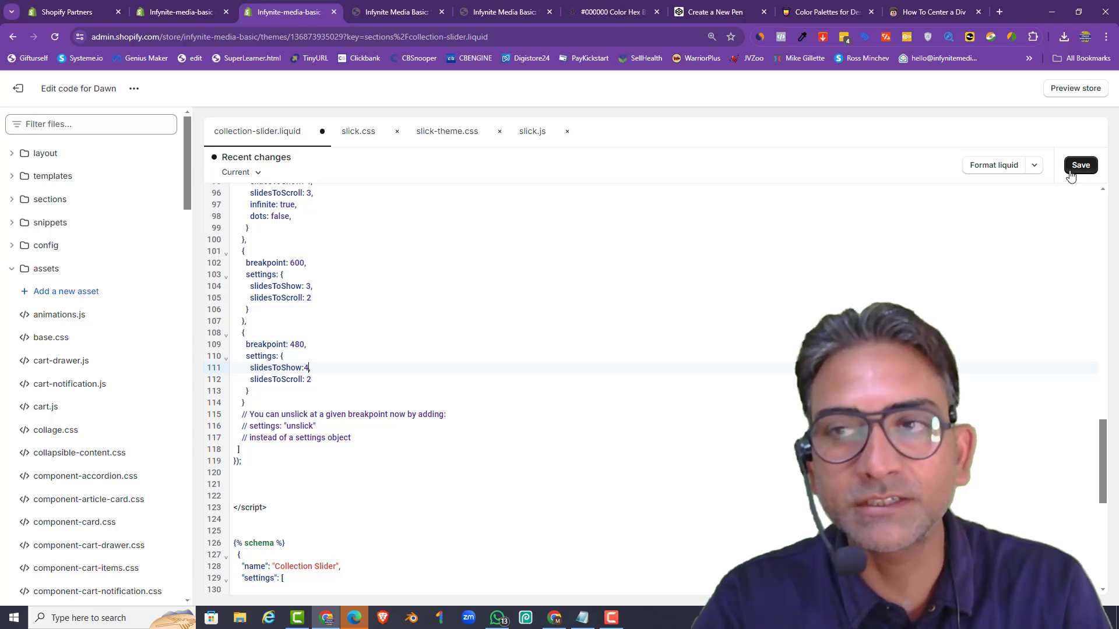
pyautogui.click(534, 7)
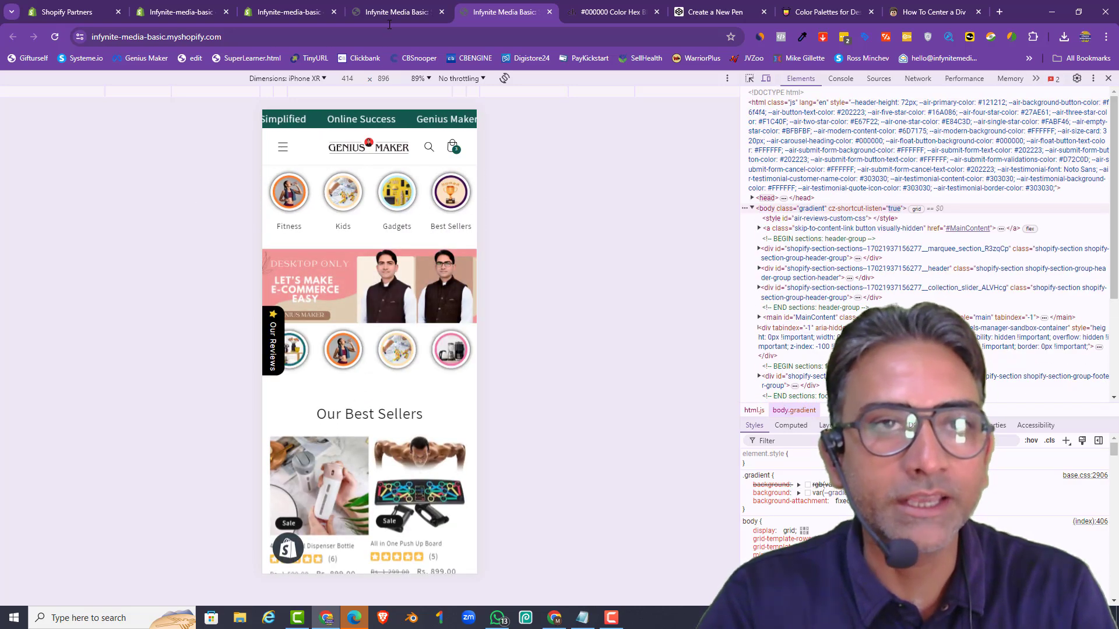
# Step: Set slidesToScroll for the 480 breakpoint to 1, save the file, and check how the slider scrolls in the mobile preview
pyautogui.click(278, 8)
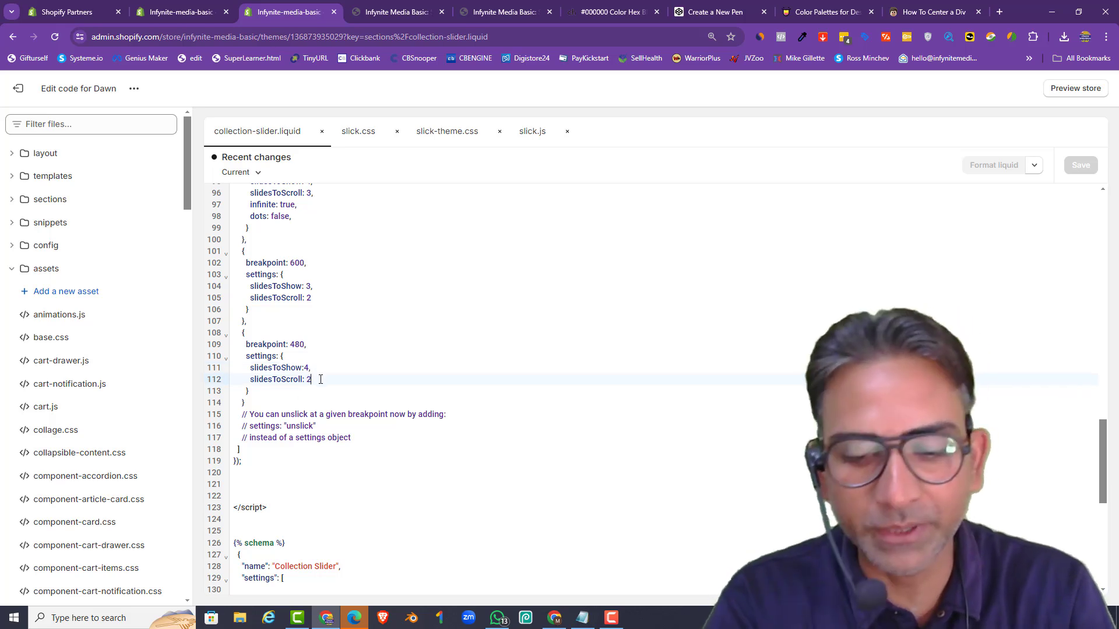
pyautogui.press('BackSpace')
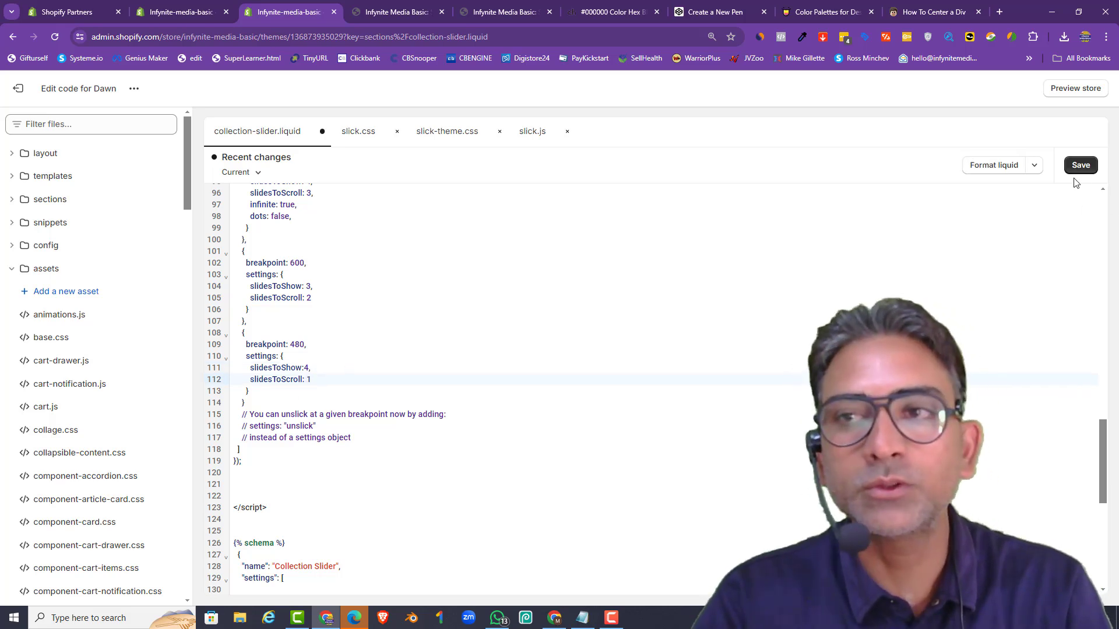
pyautogui.click(1077, 170)
pyautogui.click(475, 12)
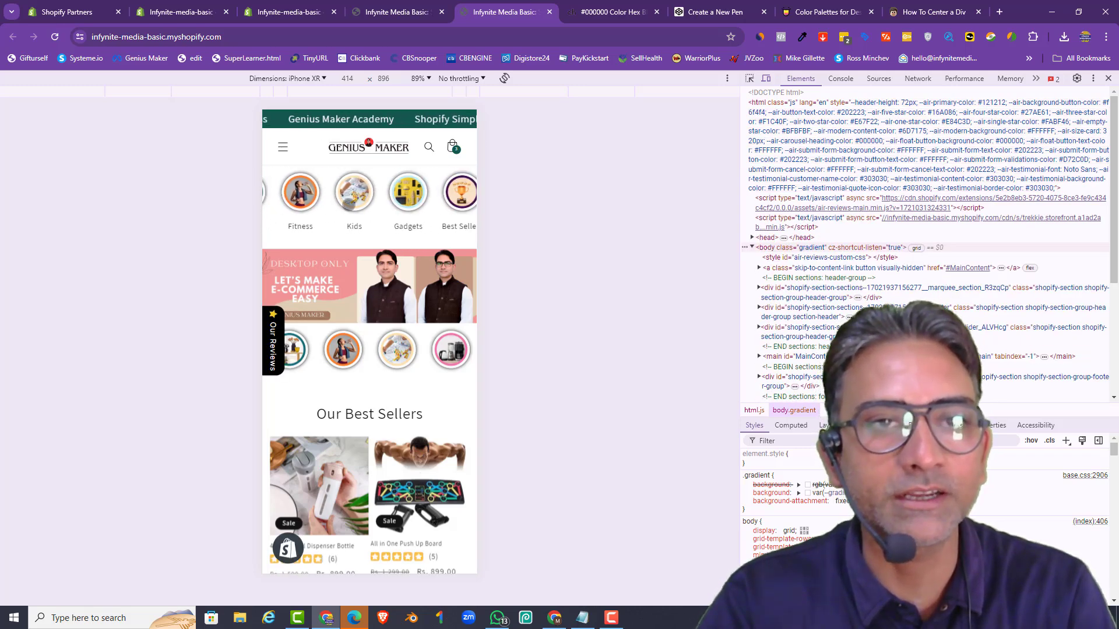
# Step: Set the 480 breakpoint to slidesToShow 3.3 and slidesToScroll 2, save the file, and check the mobile preview
pyautogui.click(245, 9)
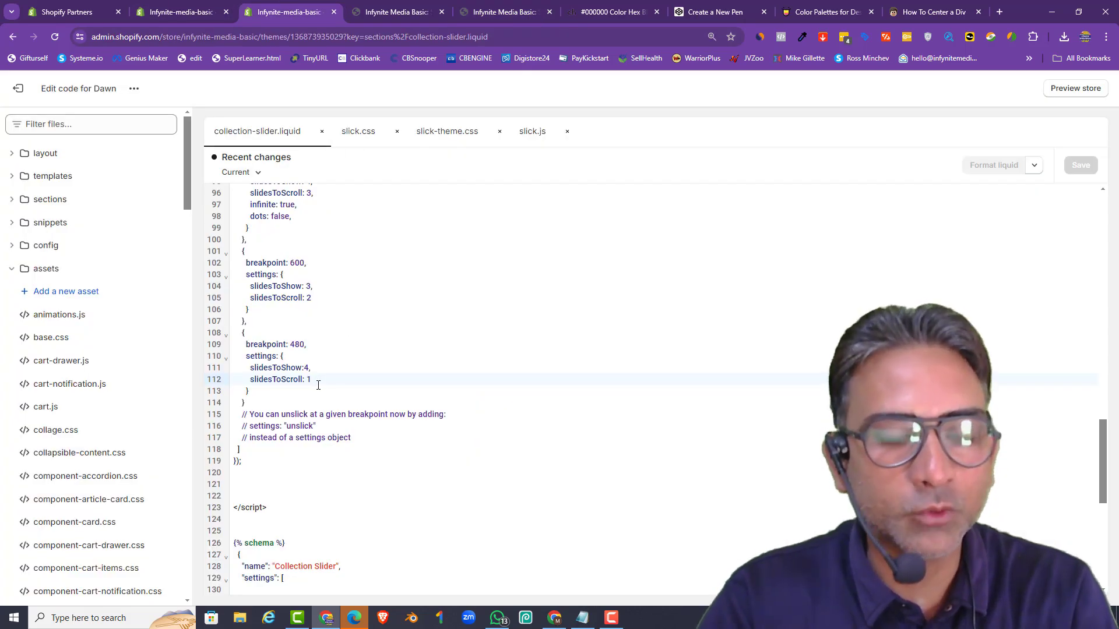
pyautogui.press('BackSpace')
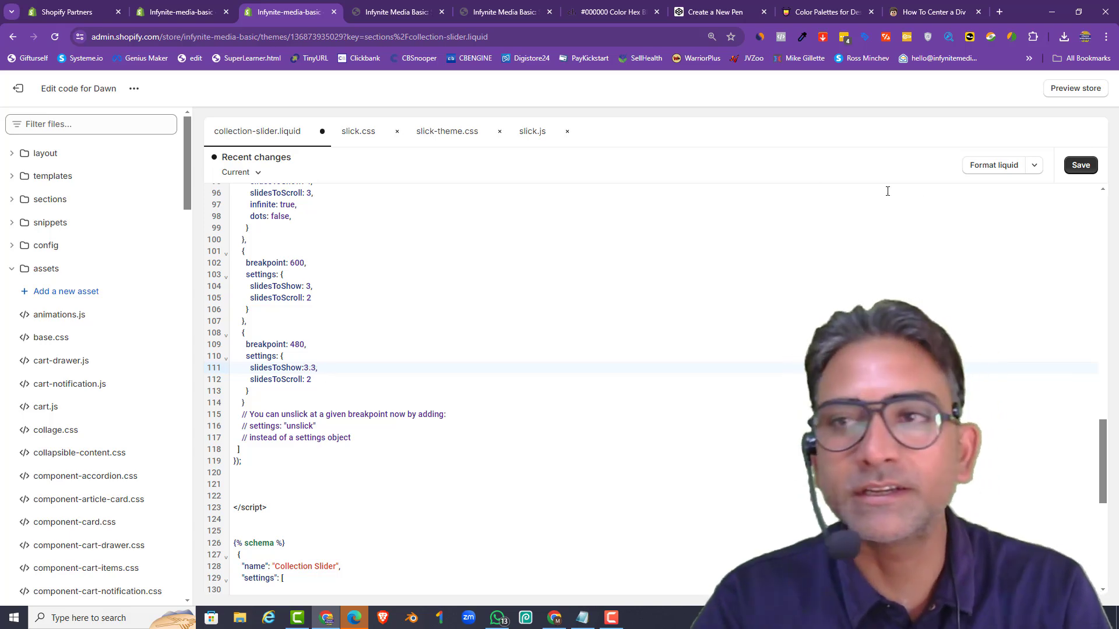
pyautogui.click(1080, 165)
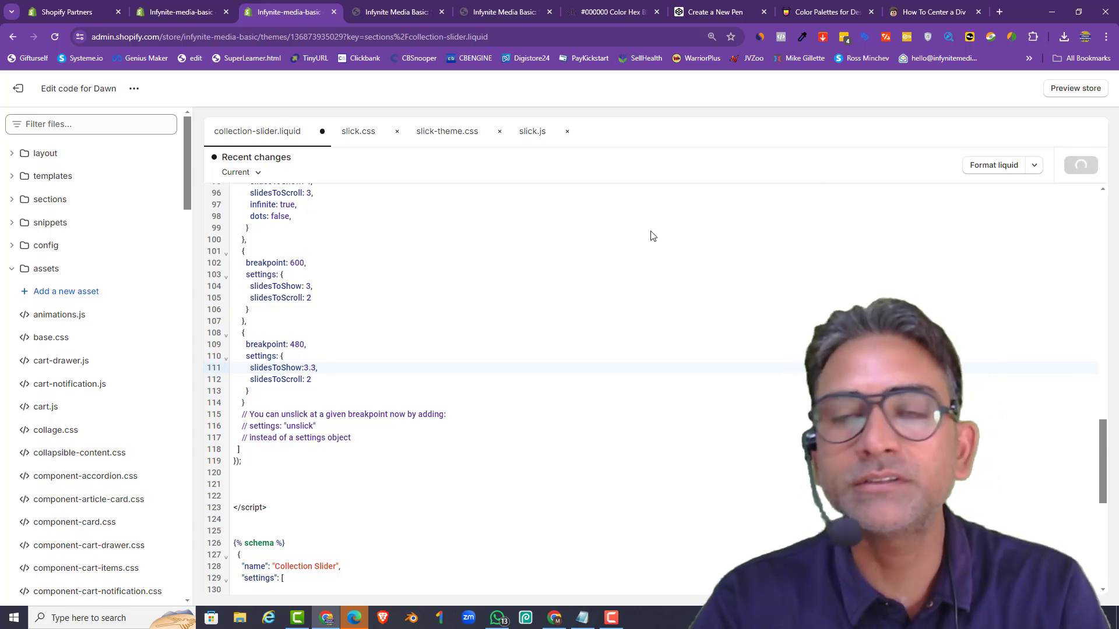
pyautogui.click(500, 9)
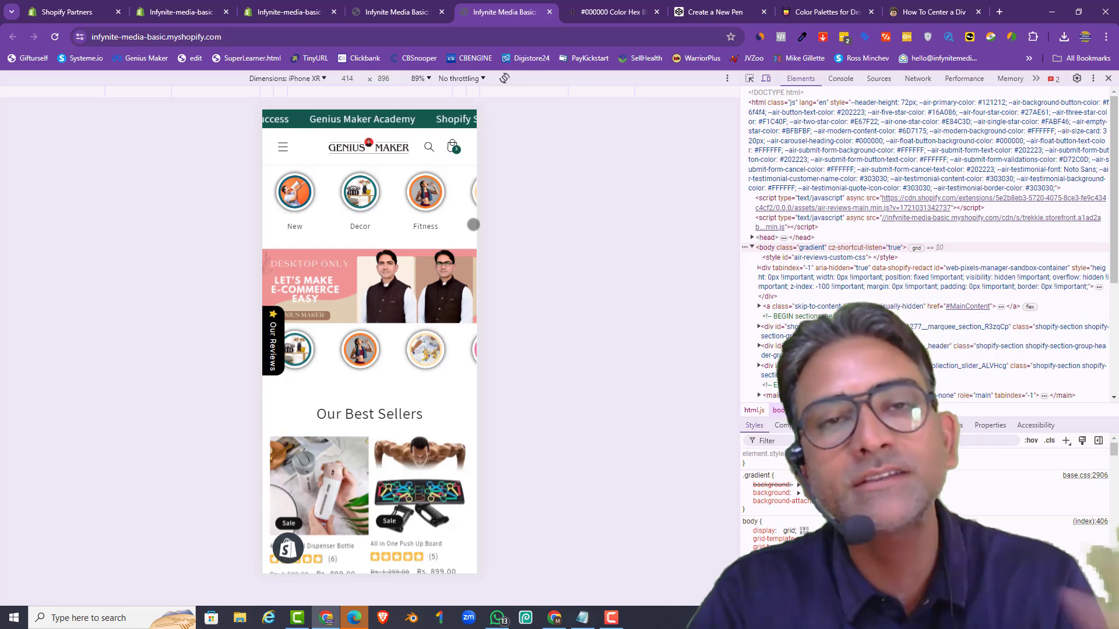
pyautogui.click(293, 10)
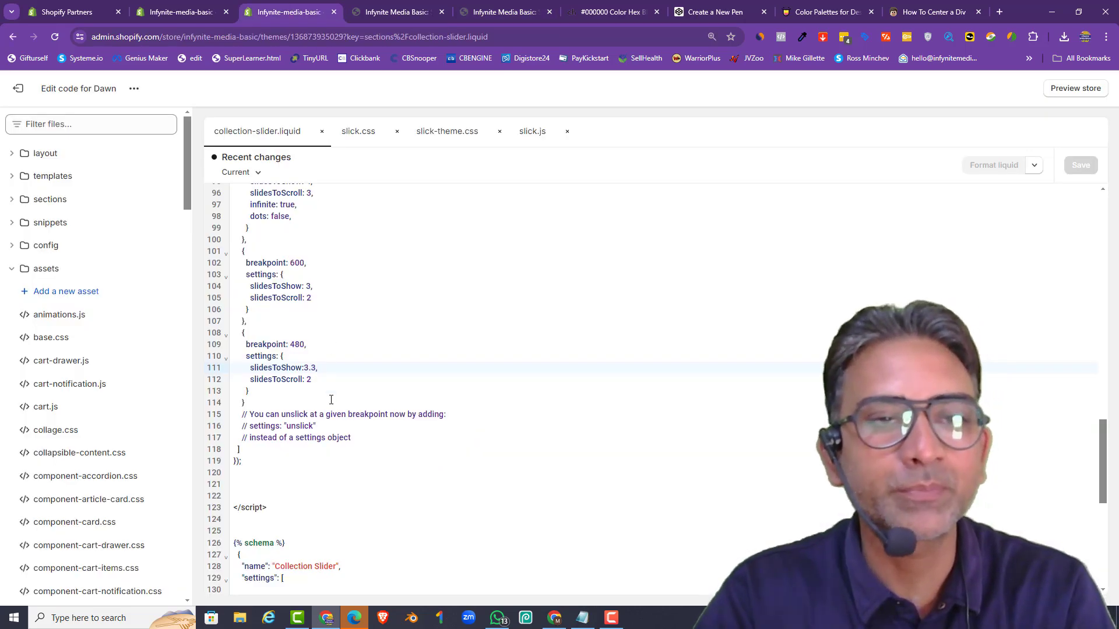
# Step: Set slidesToShow for the 480 breakpoint to 3.5, save the file, and check the slider in the refreshed desktop and mobile previews
pyautogui.press('BackSpace')
pyautogui.press('BackSpace')
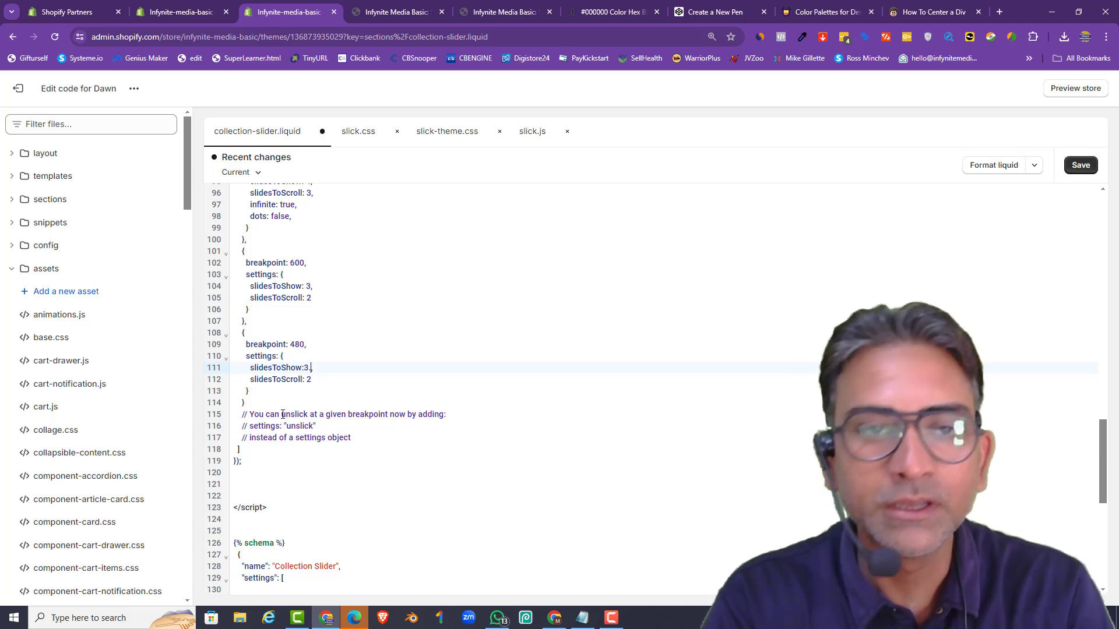
pyautogui.click(1080, 165)
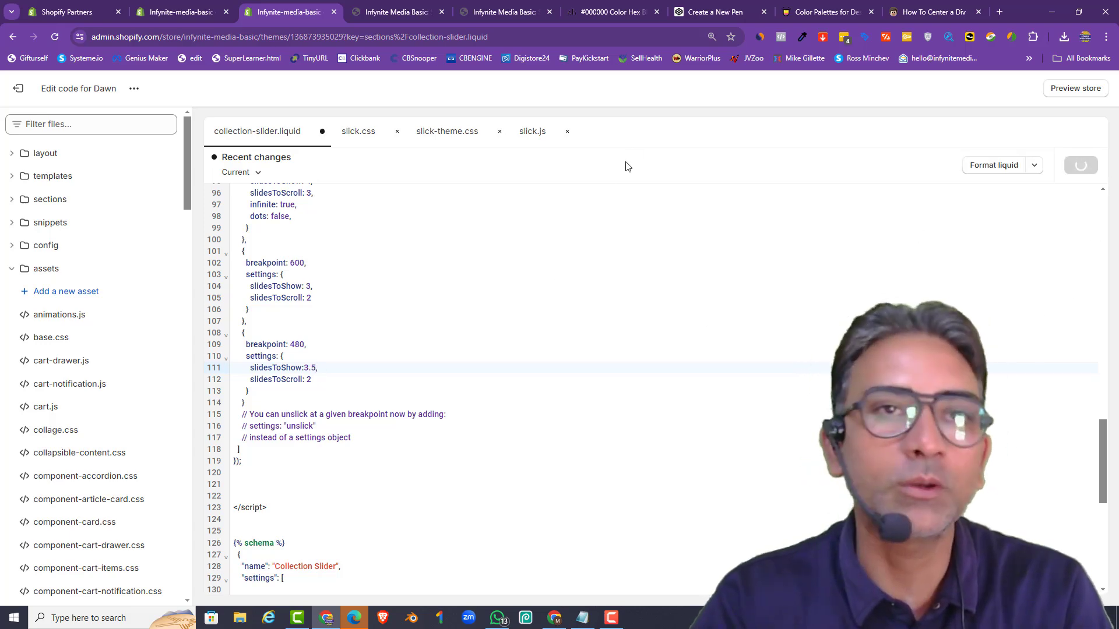
pyautogui.click(384, 16)
pyautogui.click(55, 37)
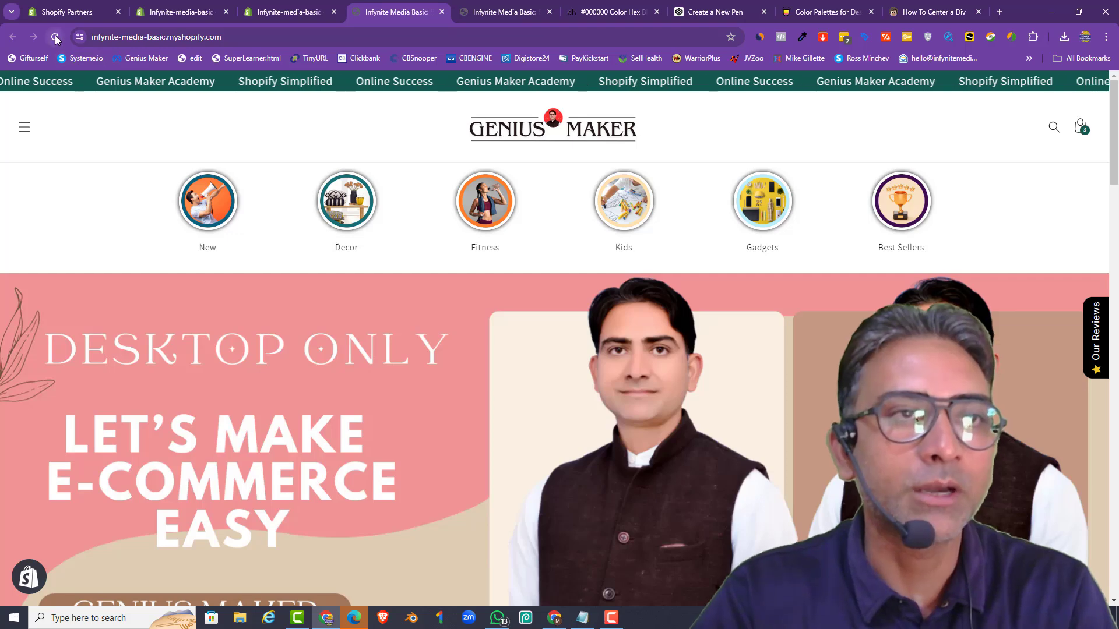
pyautogui.hotkey('ctrl', 'Tab')
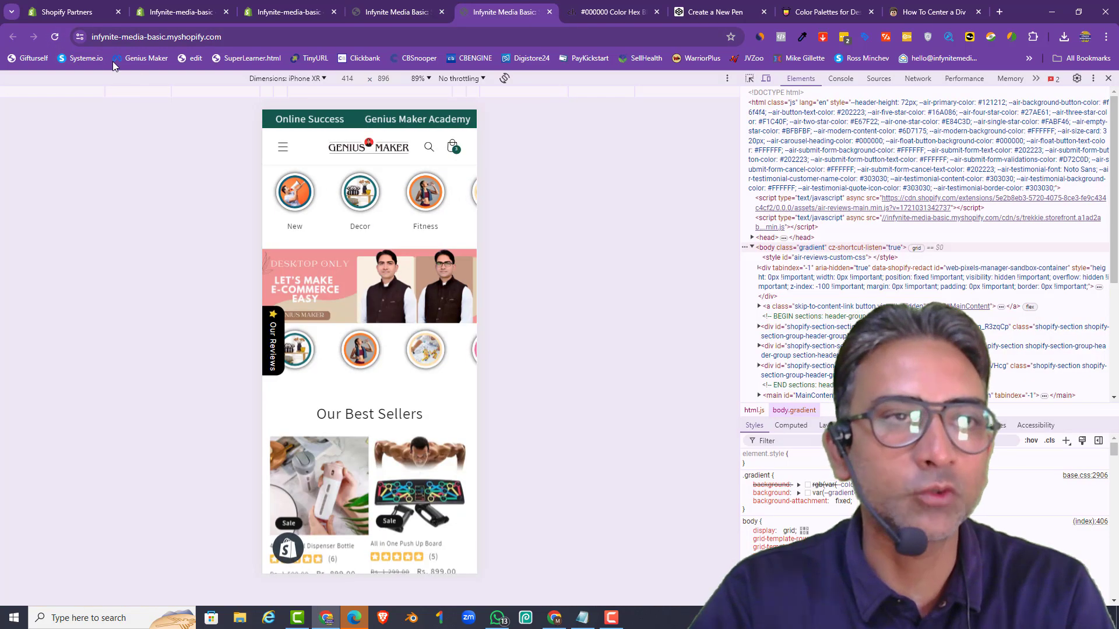
pyautogui.click(55, 37)
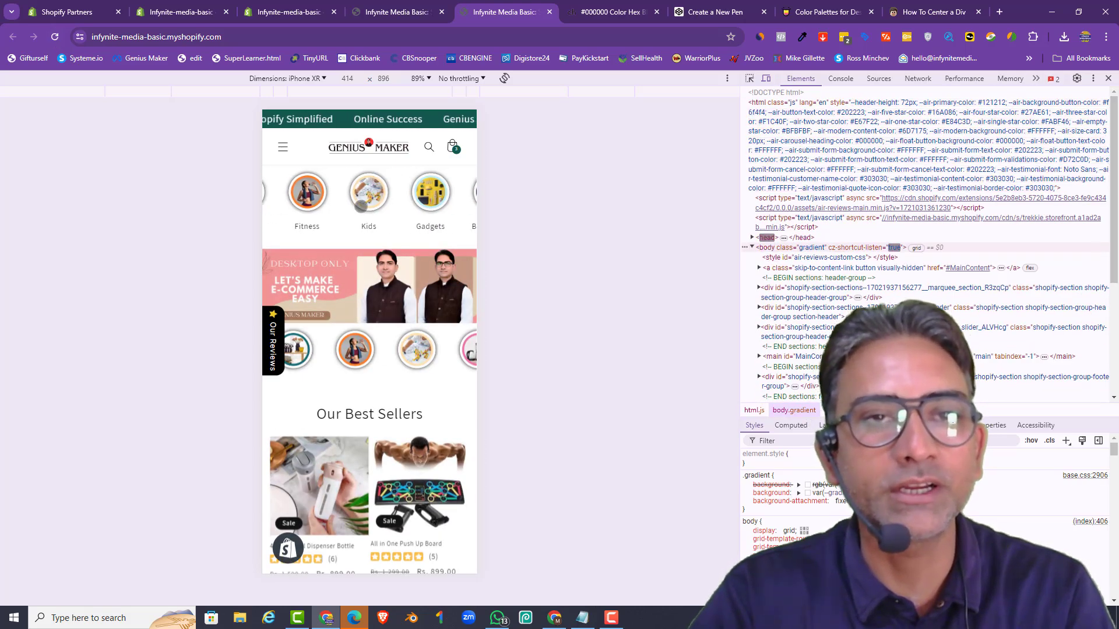
pyautogui.click(432, 8)
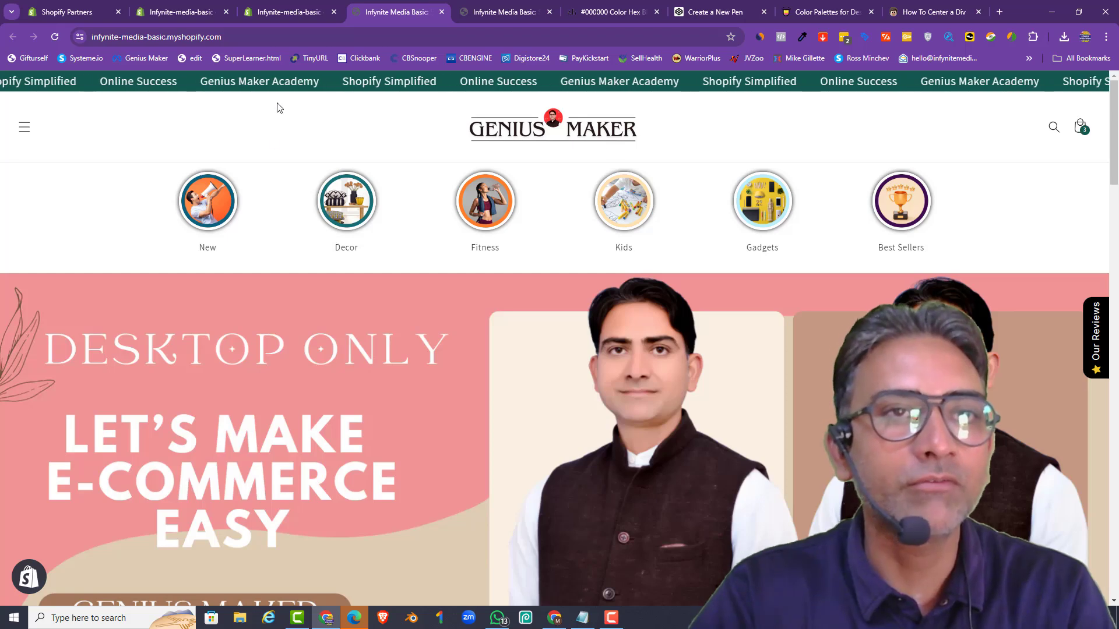
# Step: Set the slider's base infinite option to true, save the file, and check how it loops in the mobile preview
pyautogui.click(279, 12)
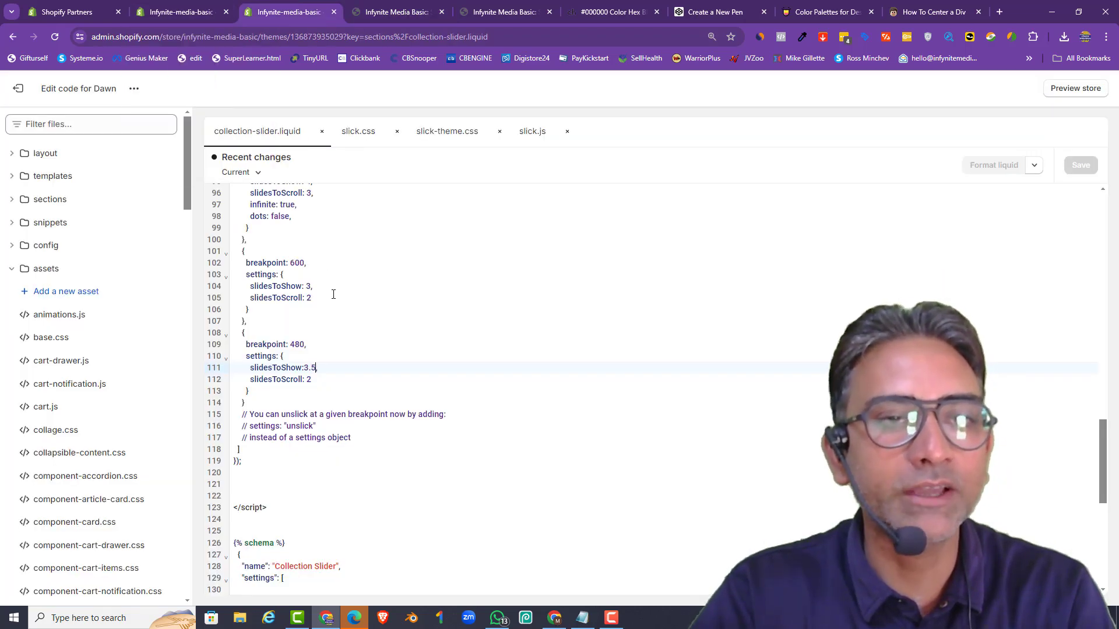
pyautogui.scroll(3, 309, 350)
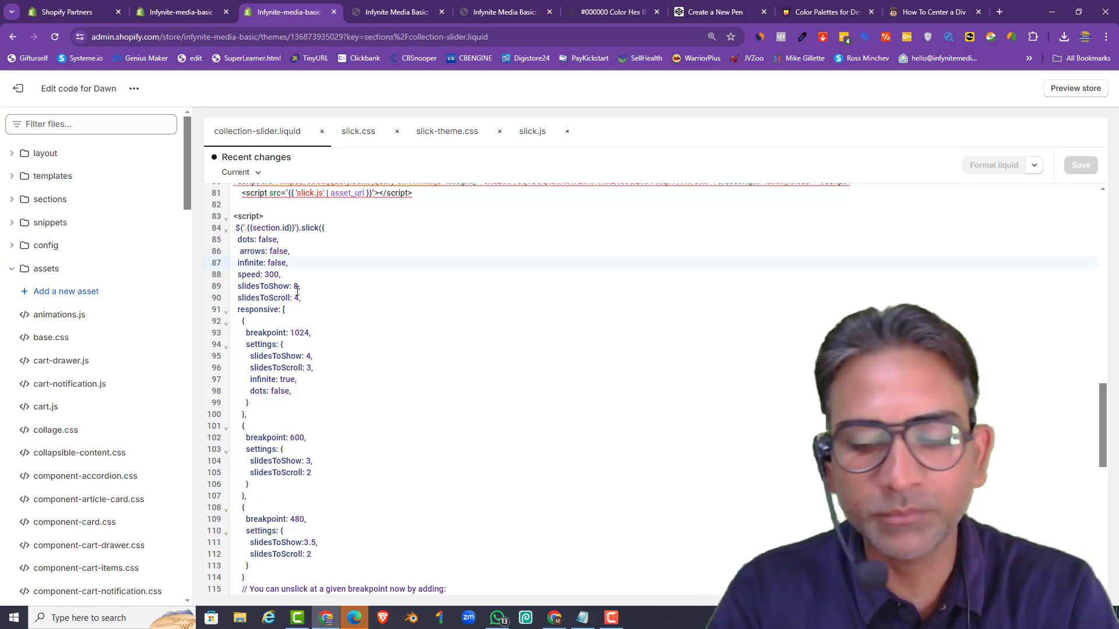
pyautogui.press('BackSpace')
pyautogui.press('BackSpace')
pyautogui.press('BackSpace')
pyautogui.press('BackSpace')
pyautogui.press('BackSpace')
pyautogui.press('BackSpace')
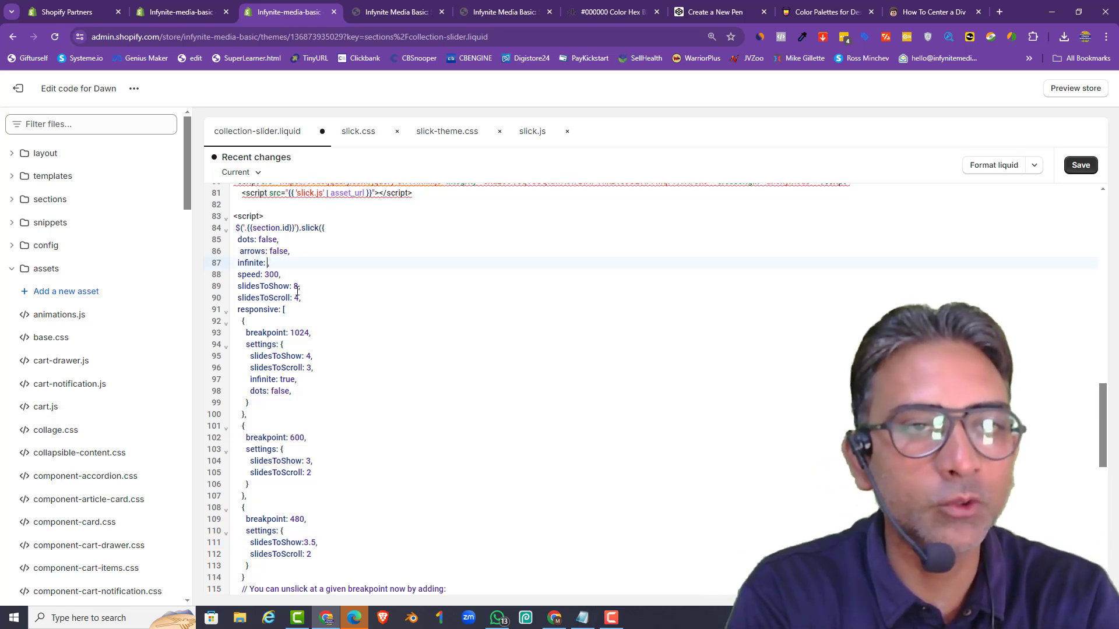
pyautogui.write('true,')
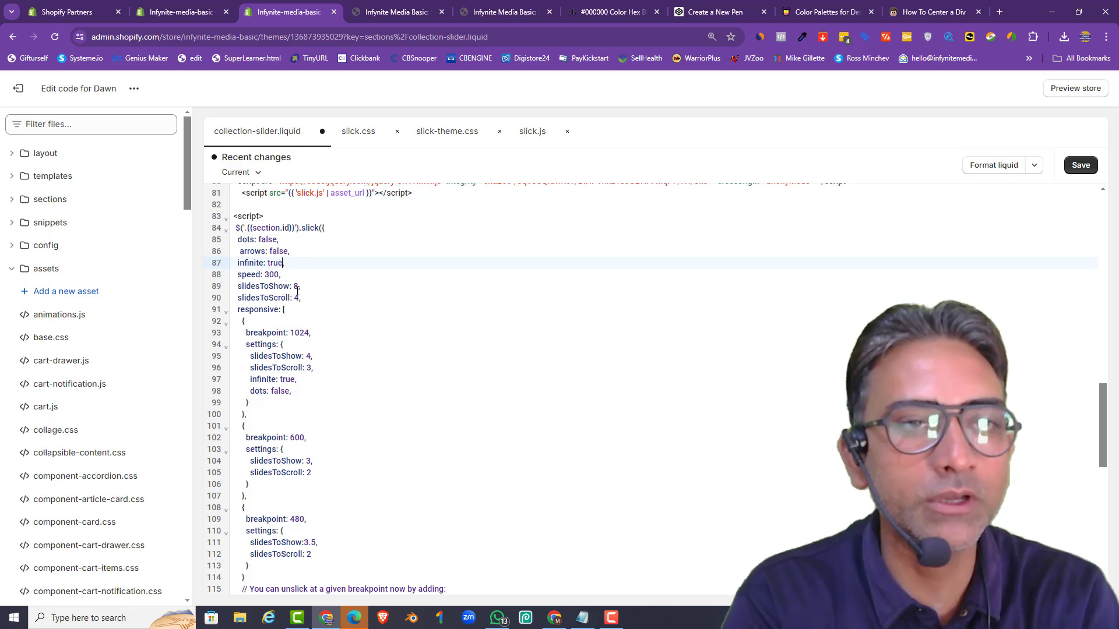
pyautogui.click(1093, 166)
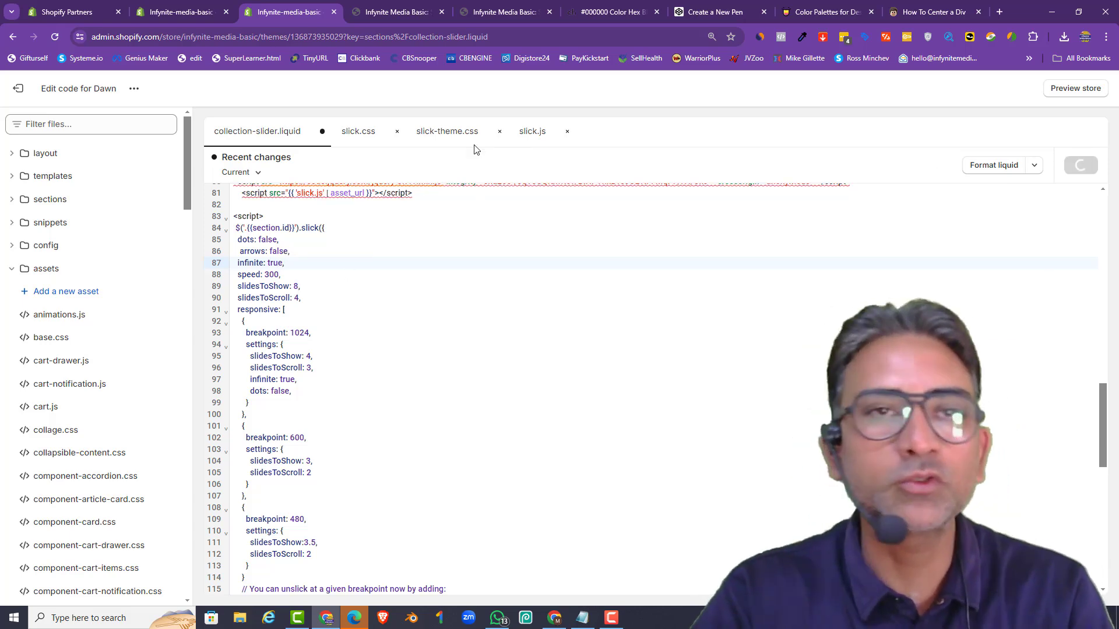
pyautogui.click(492, 15)
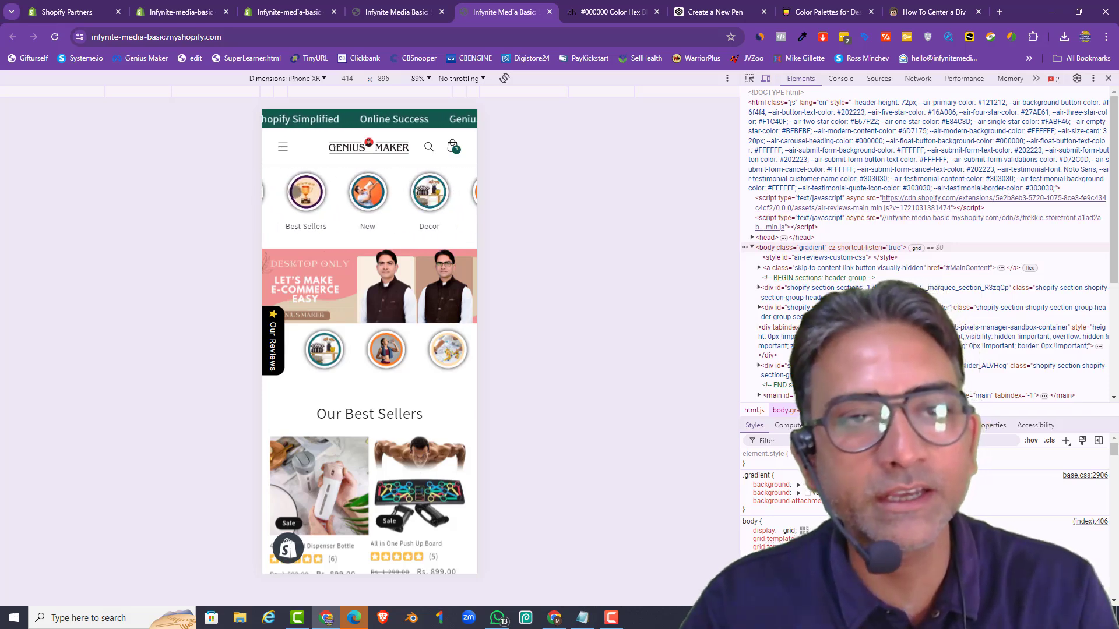
# Step: Review the finished collection-slider.liquid code and examine each collection slider placed along the desktop home page
pyautogui.click(289, 11)
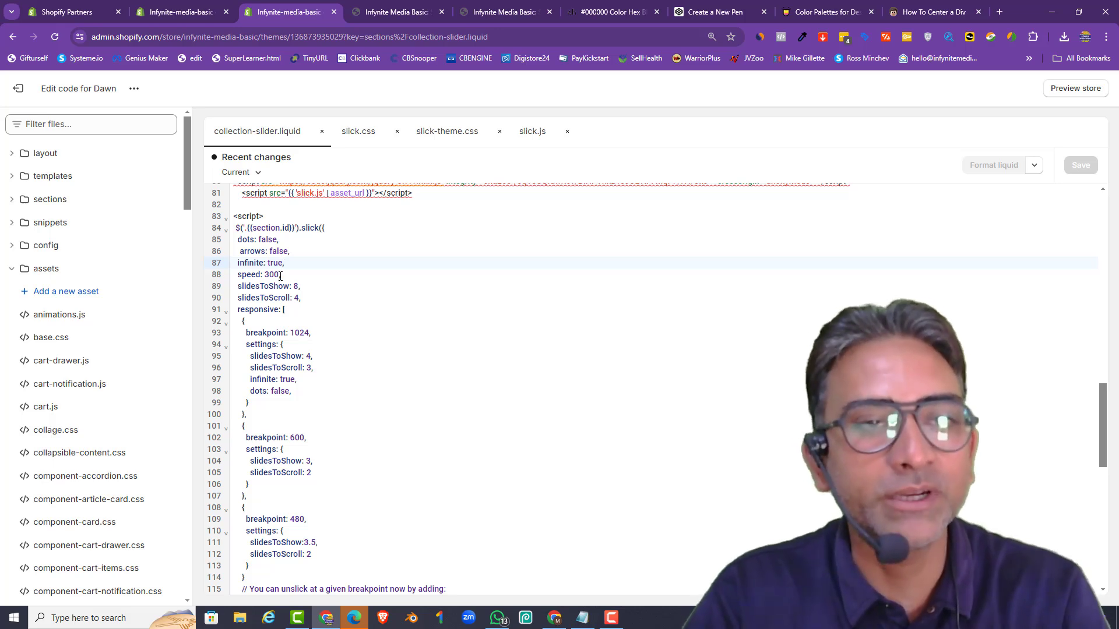
pyautogui.scroll(-3, 311, 337)
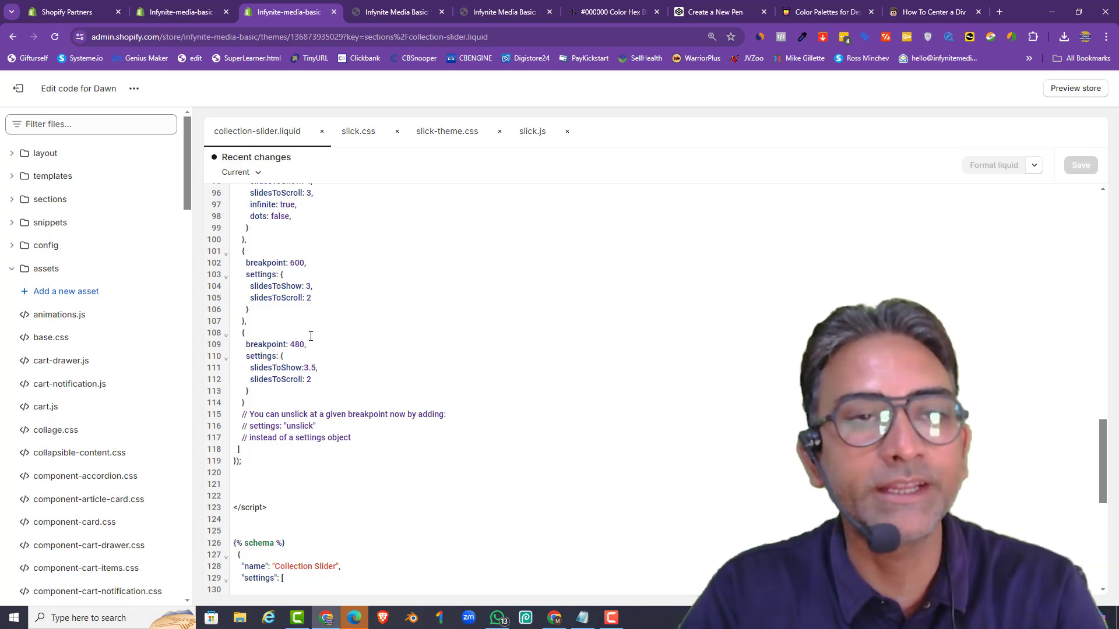
pyautogui.scroll(19, 311, 336)
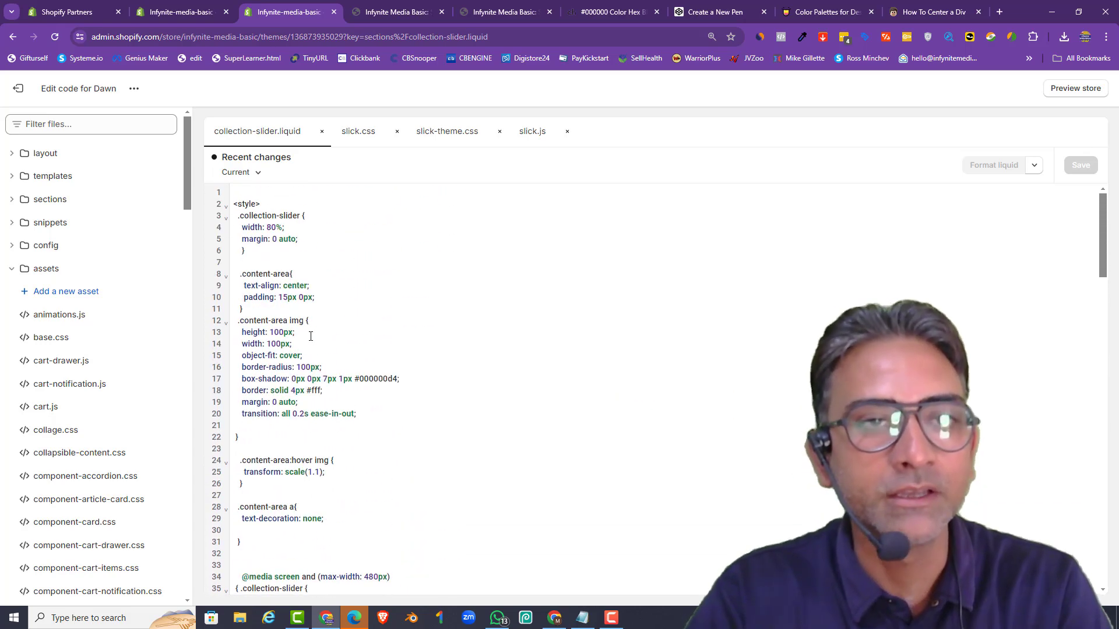
pyautogui.click(386, 8)
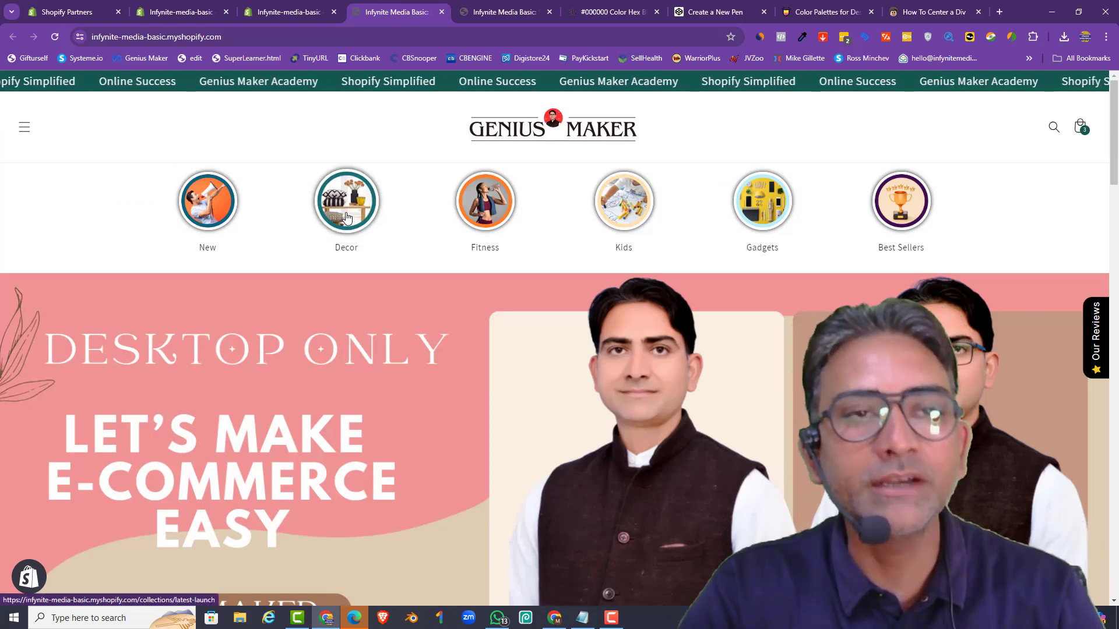
pyautogui.scroll(-1, 568, 252)
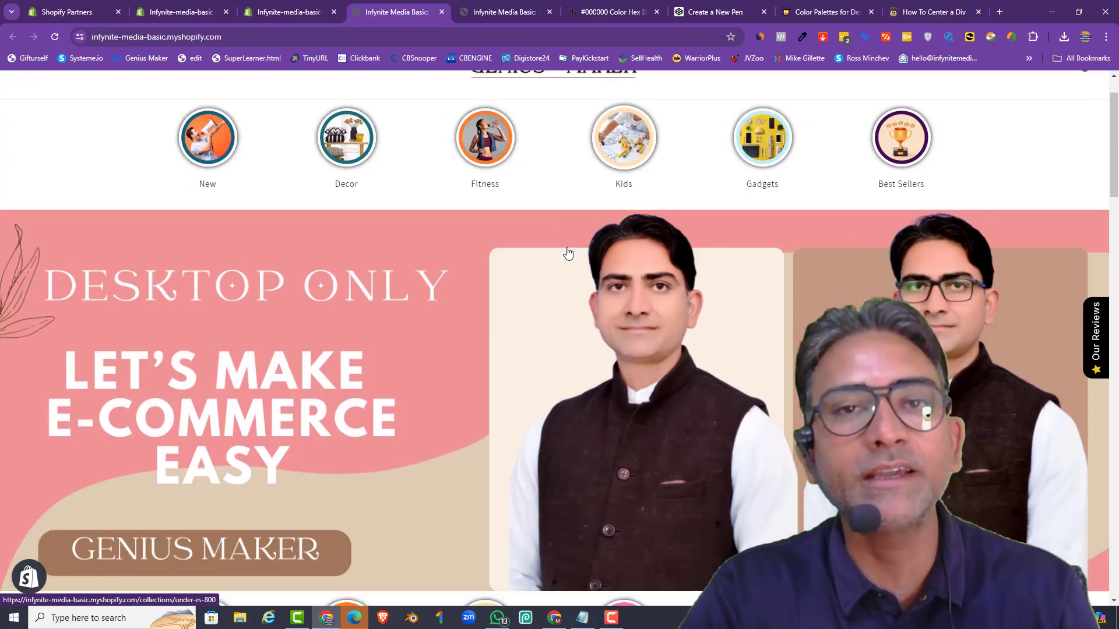
pyautogui.scroll(-6, 568, 252)
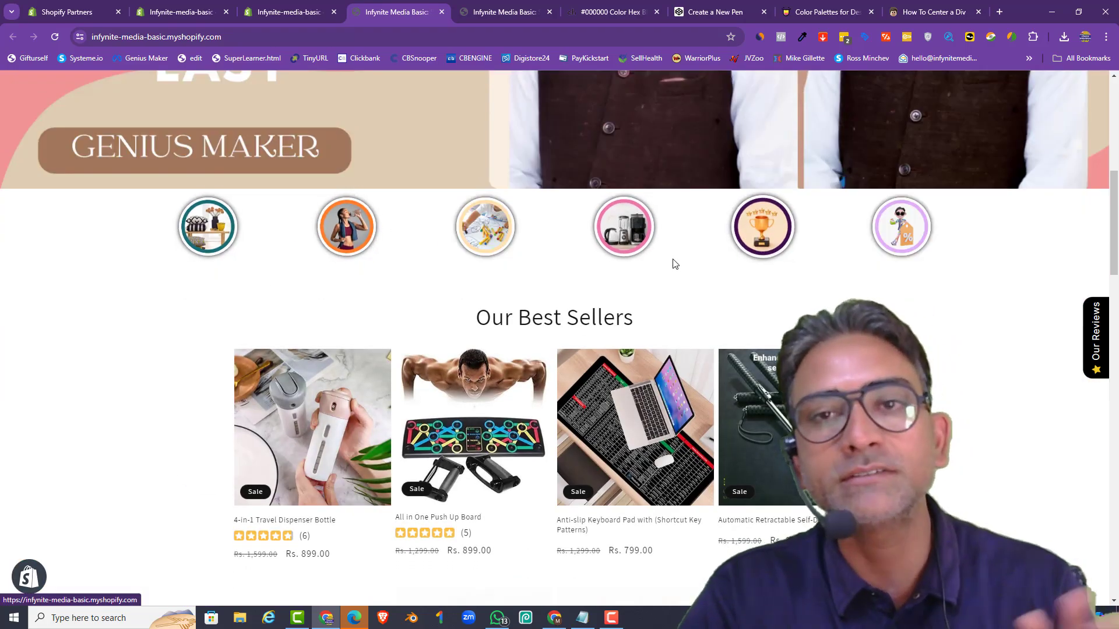
pyautogui.scroll(-20, 674, 263)
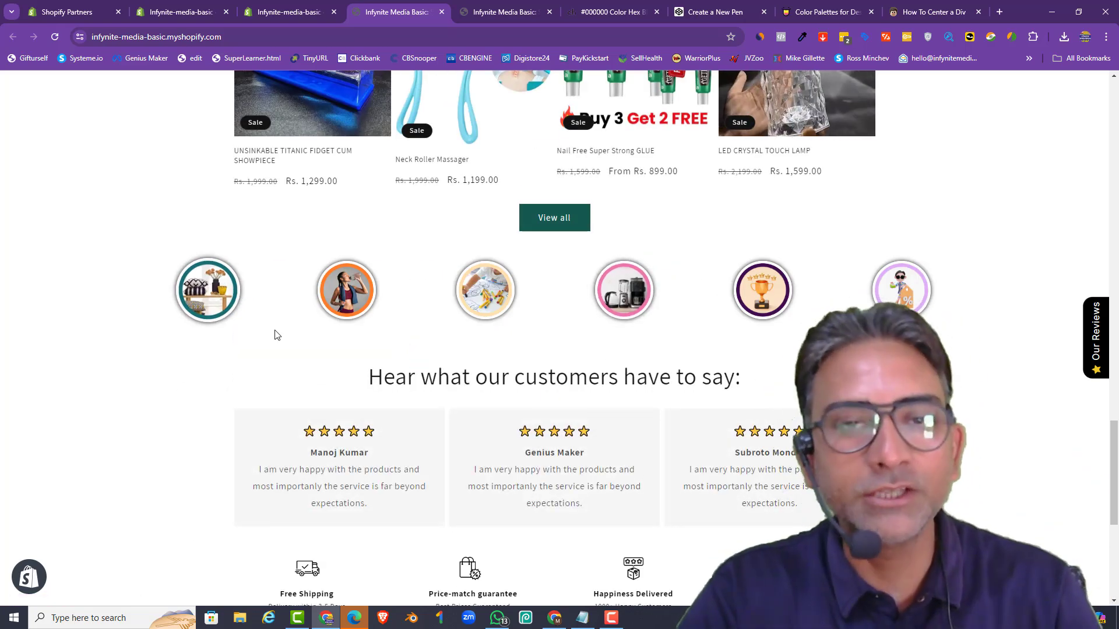
pyautogui.scroll(15, 276, 335)
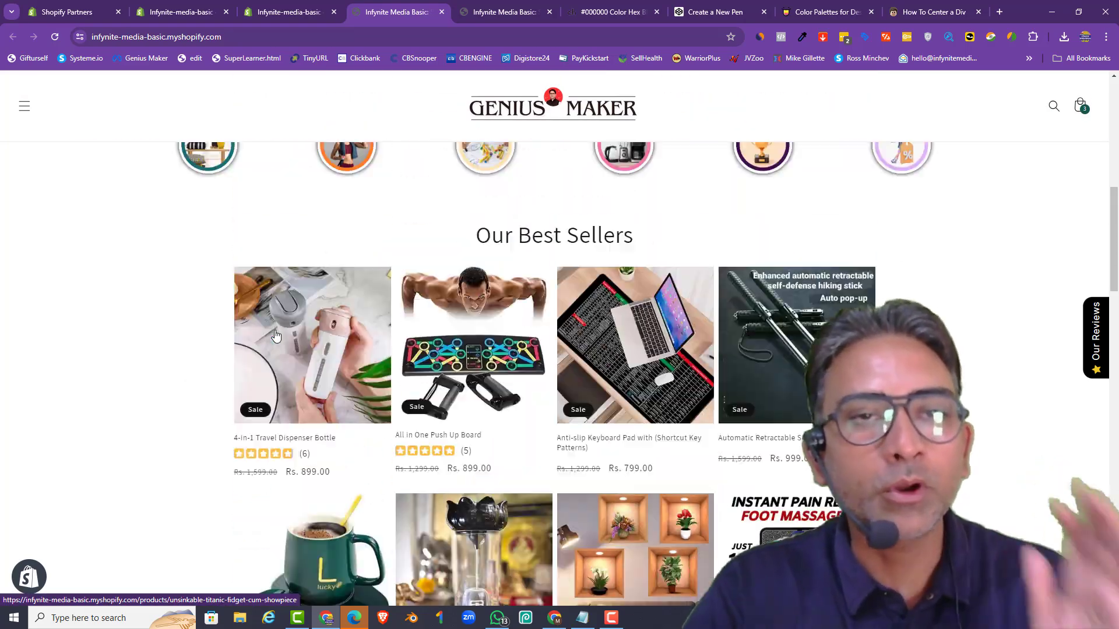
pyautogui.scroll(6, 276, 335)
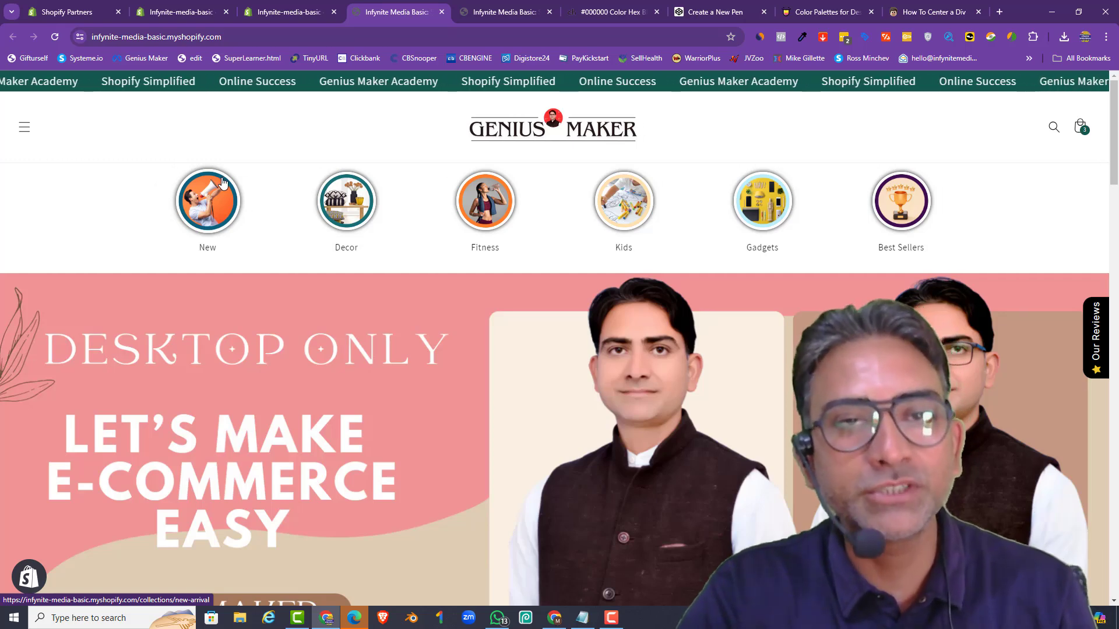
pyautogui.click(309, 12)
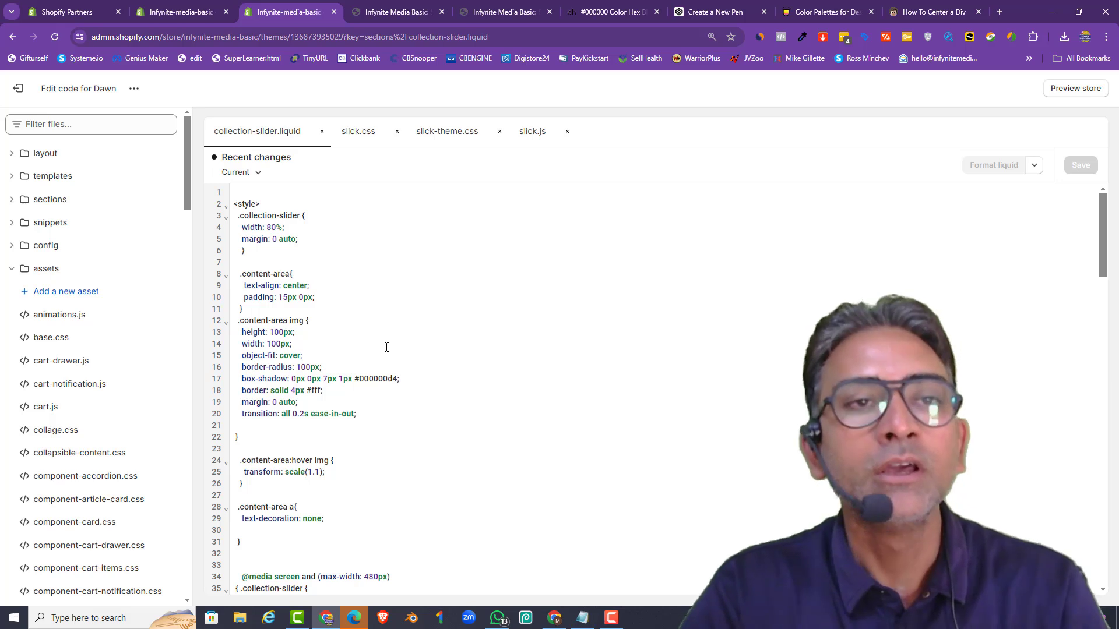